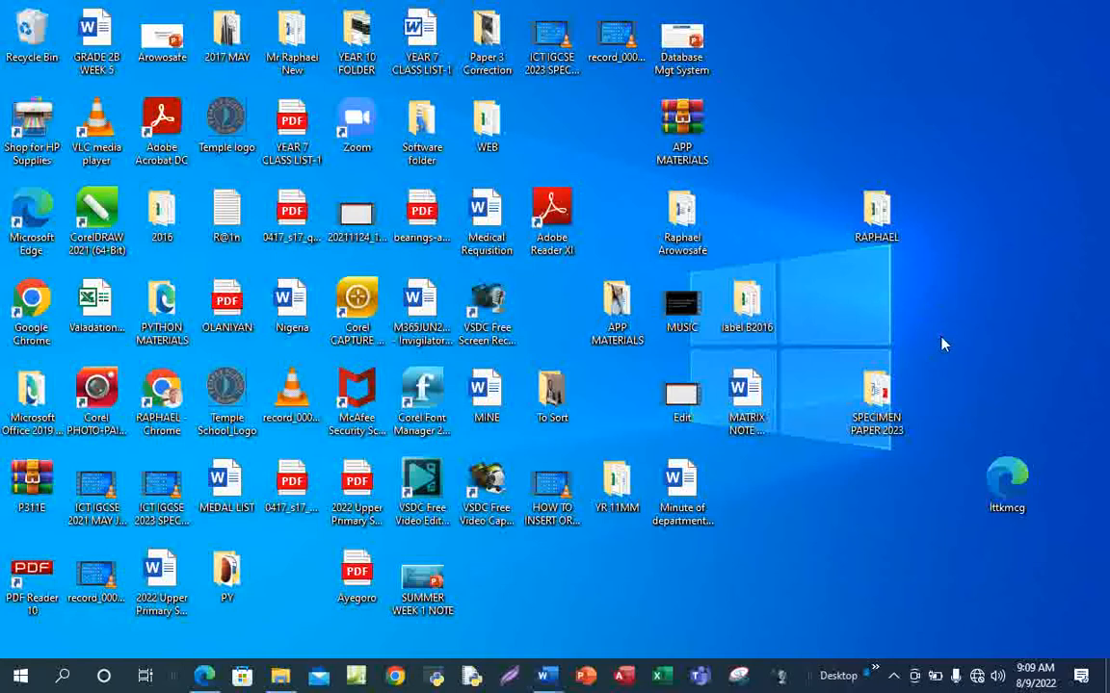
Open the desktop shortcut menu, then dismiss it
{"action": "right_click", "coordinate": [929, 338]}
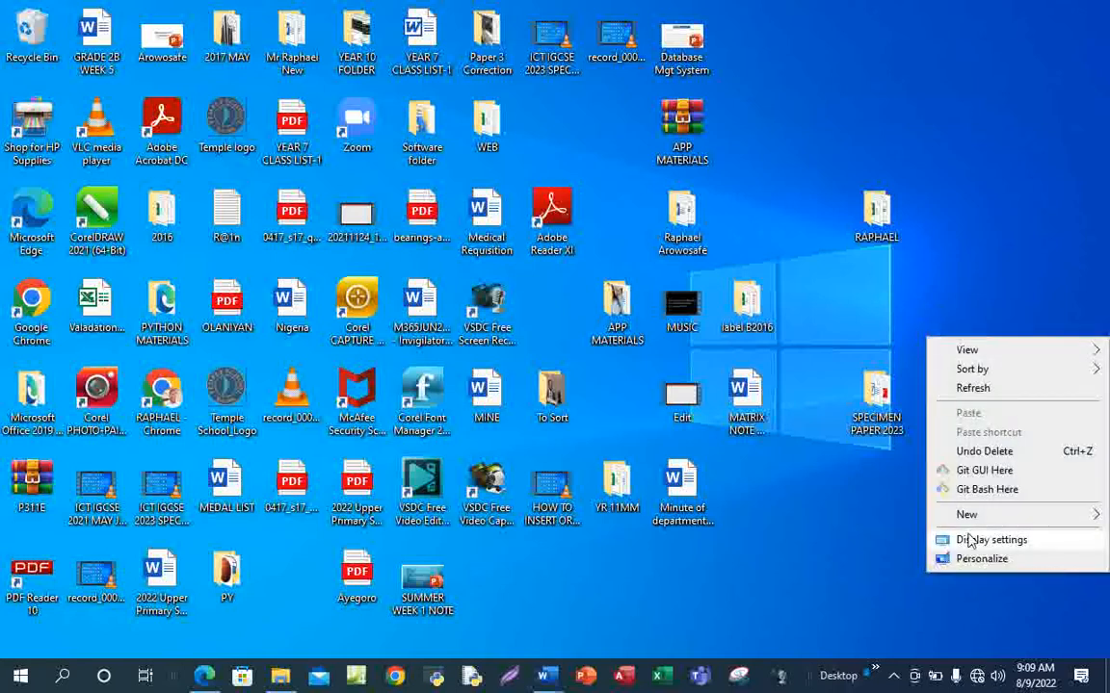
{"action": "mouse_move", "coordinate": [984, 517]}
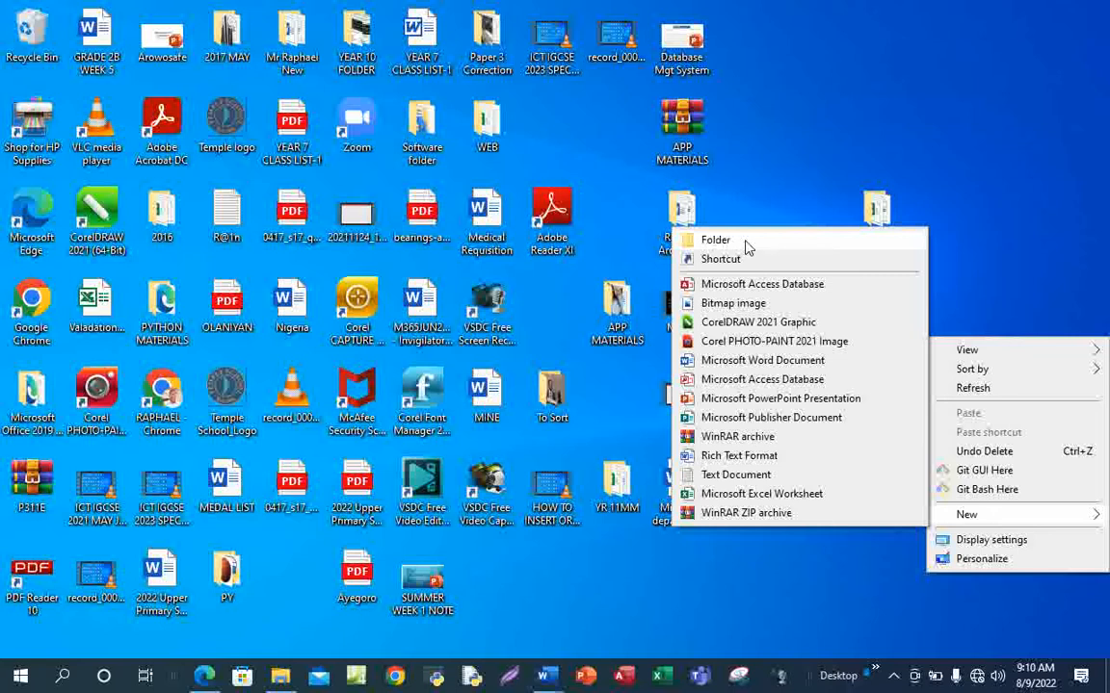
{"action": "left_click", "coordinate": [998, 175]}
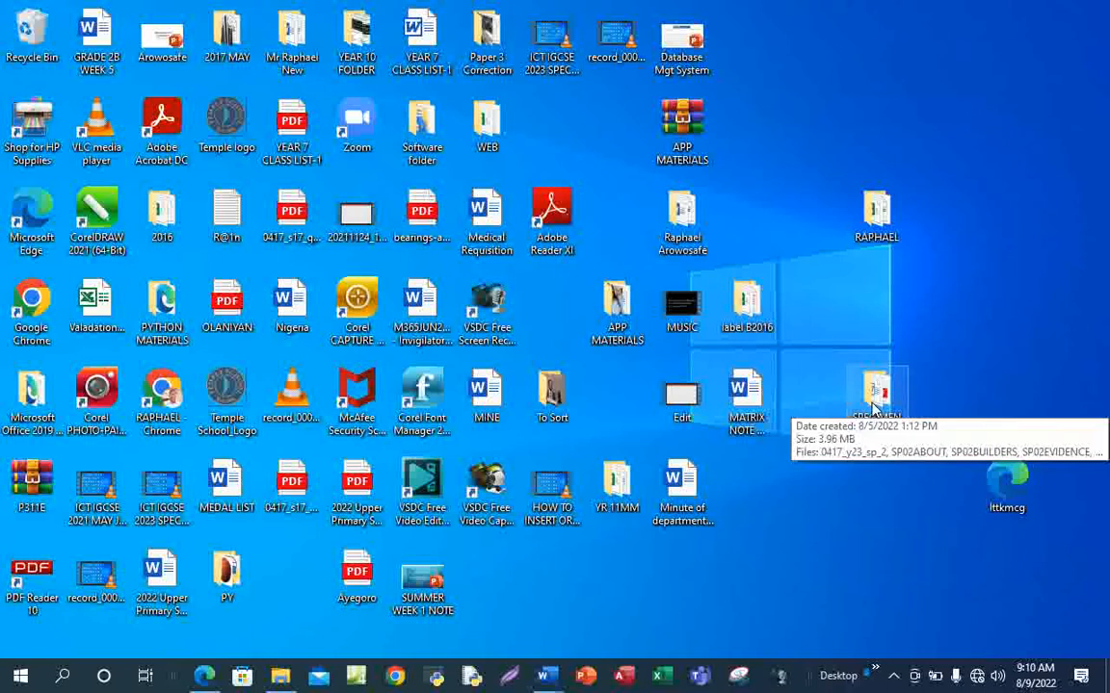
Restore the SPECIMEN PAPER 2023 folder window and maximize it
{"action": "mouse_move", "coordinate": [280, 676]}
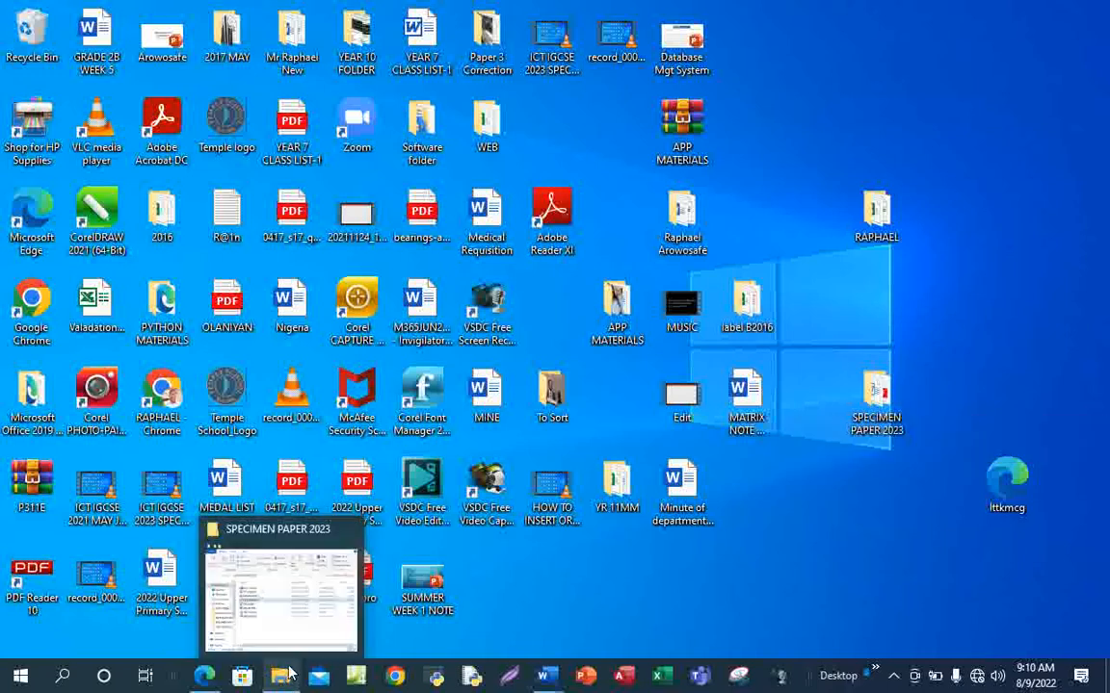
{"action": "left_click", "coordinate": [304, 626]}
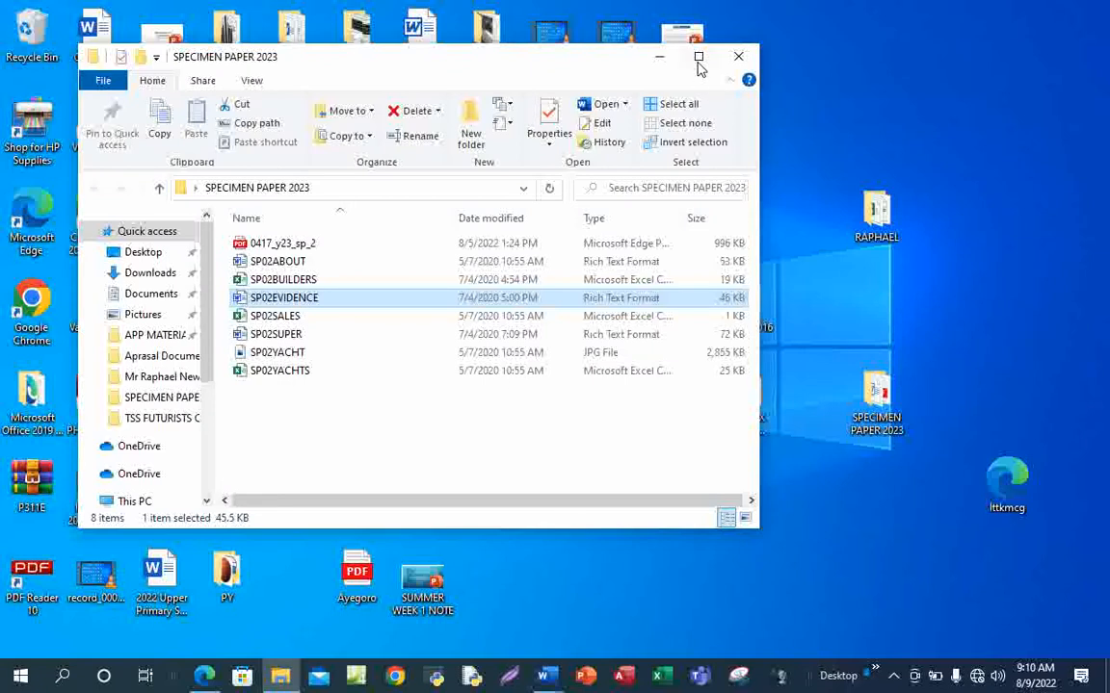
{"action": "left_click", "coordinate": [699, 58]}
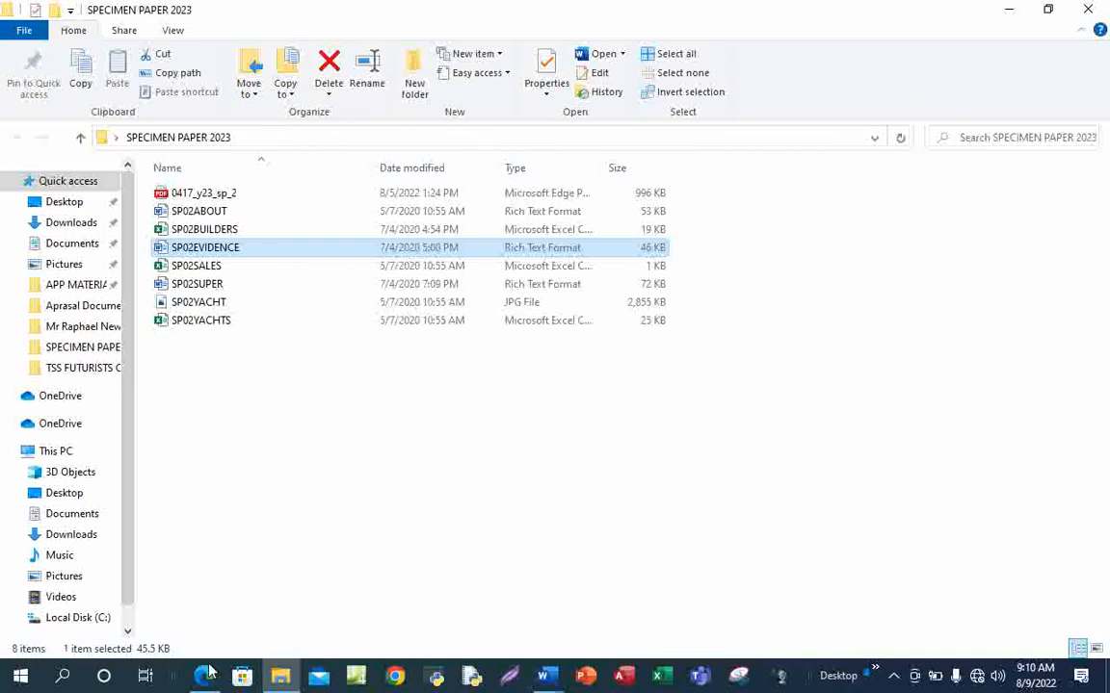
Bring the specimen paper PDF forward in Edge and scroll to page 2's source files and Task 1
{"action": "mouse_move", "coordinate": [208, 678]}
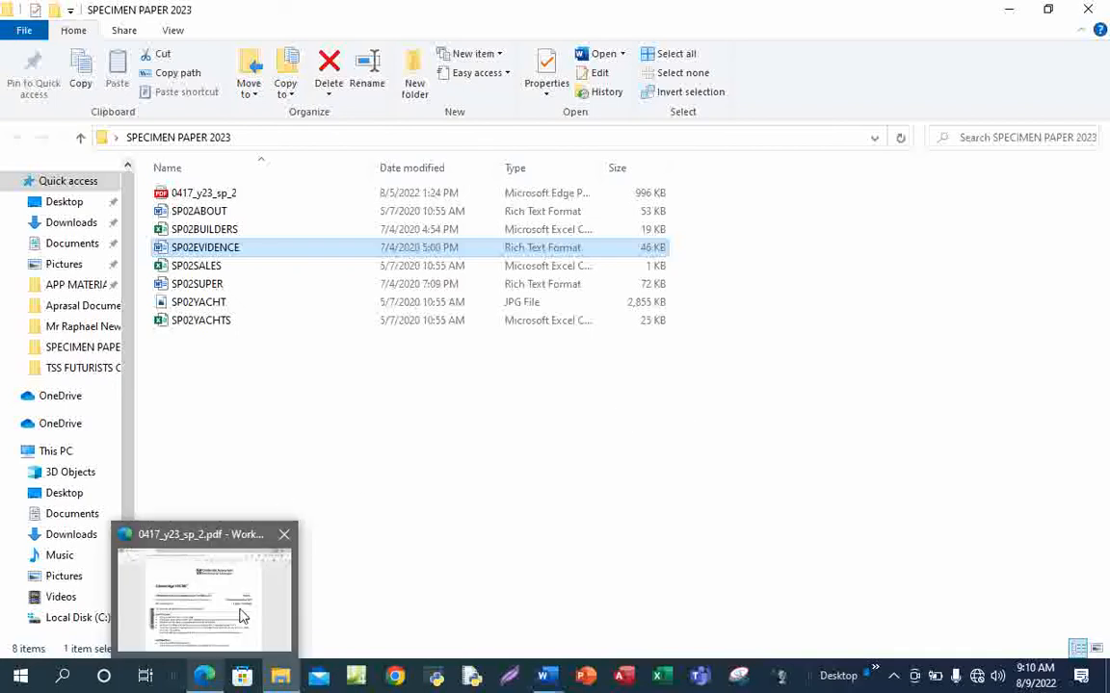
{"action": "left_click", "coordinate": [220, 555]}
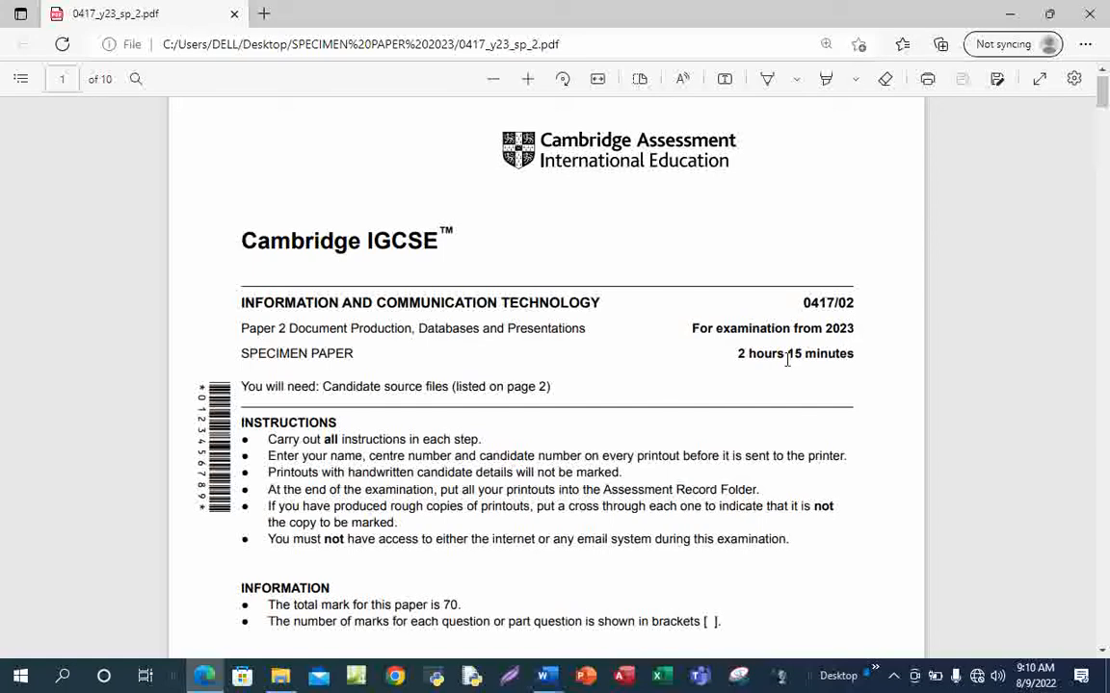
{"action": "scroll", "coordinate": [744, 389], "scroll_direction": "down", "scroll_amount": 3}
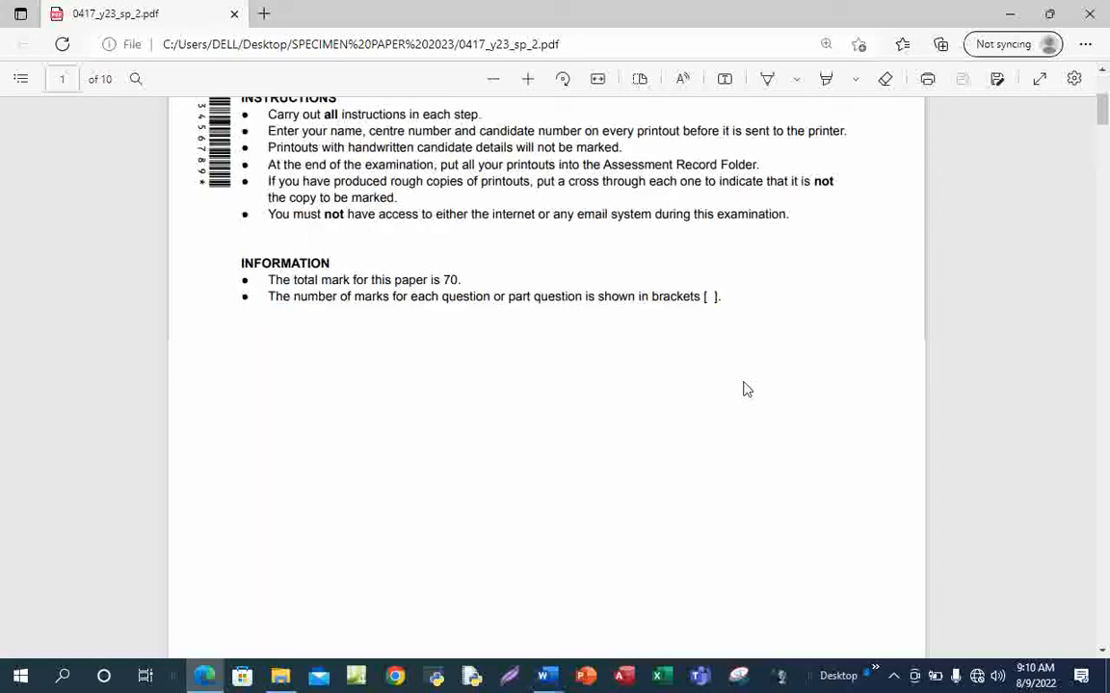
{"action": "scroll", "coordinate": [745, 387], "scroll_direction": "down", "scroll_amount": 10}
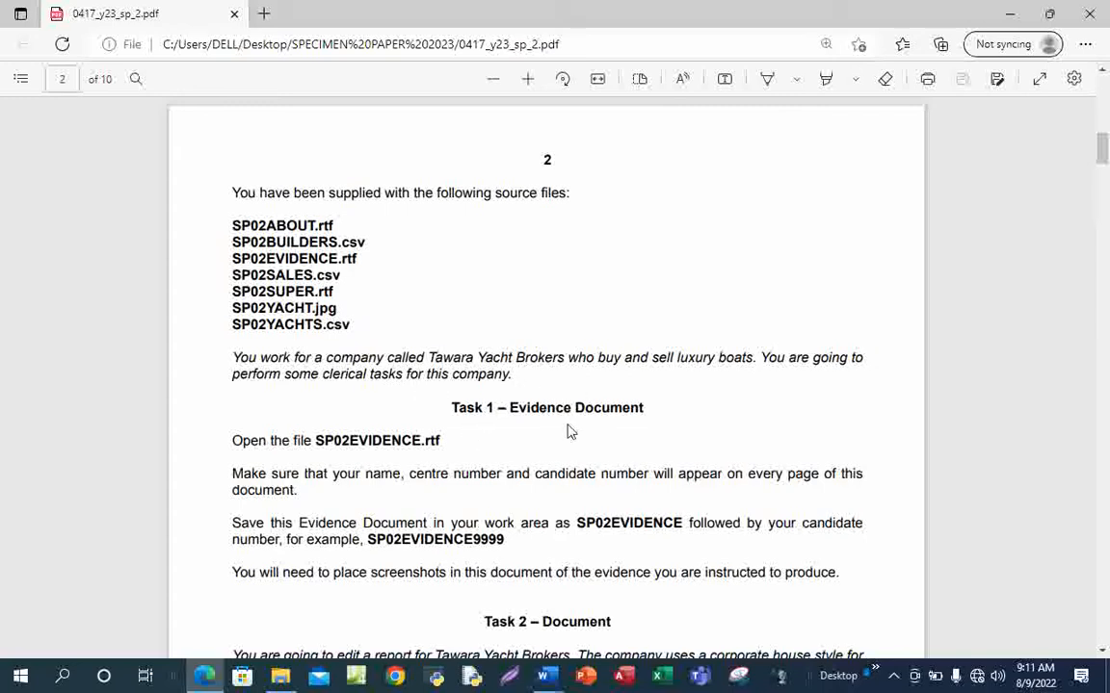
{"action": "scroll", "coordinate": [540, 335], "scroll_direction": "down", "scroll_amount": 2}
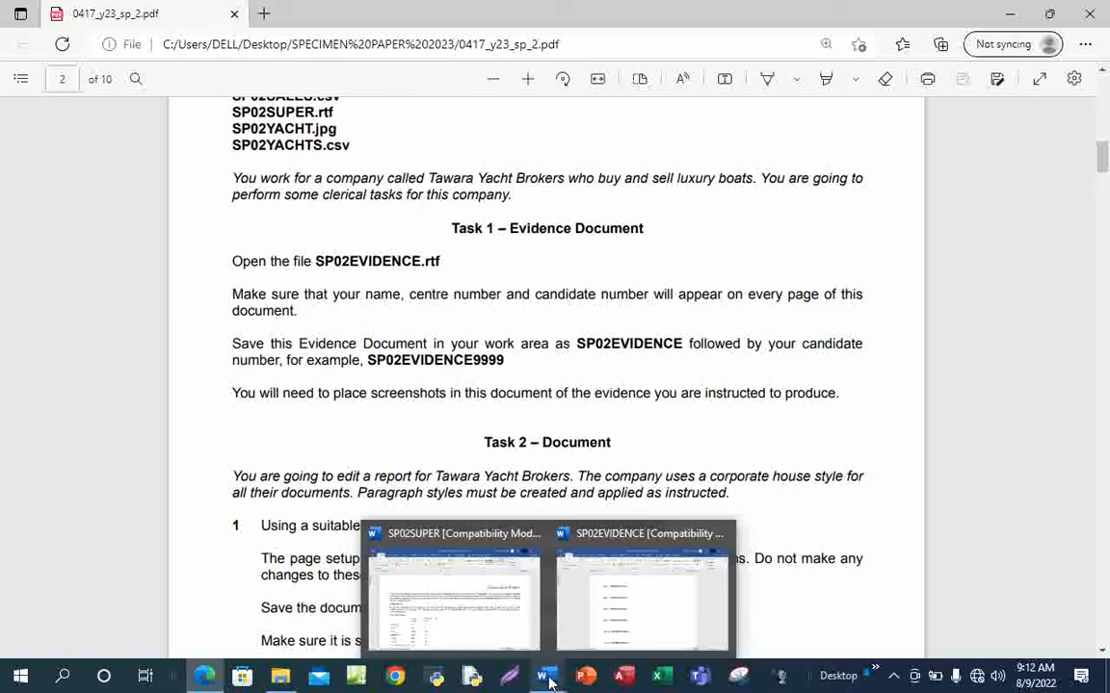
Switch to SP02EVIDENCE and open the Insert tab's Header layout gallery
{"action": "left_click", "coordinate": [616, 573]}
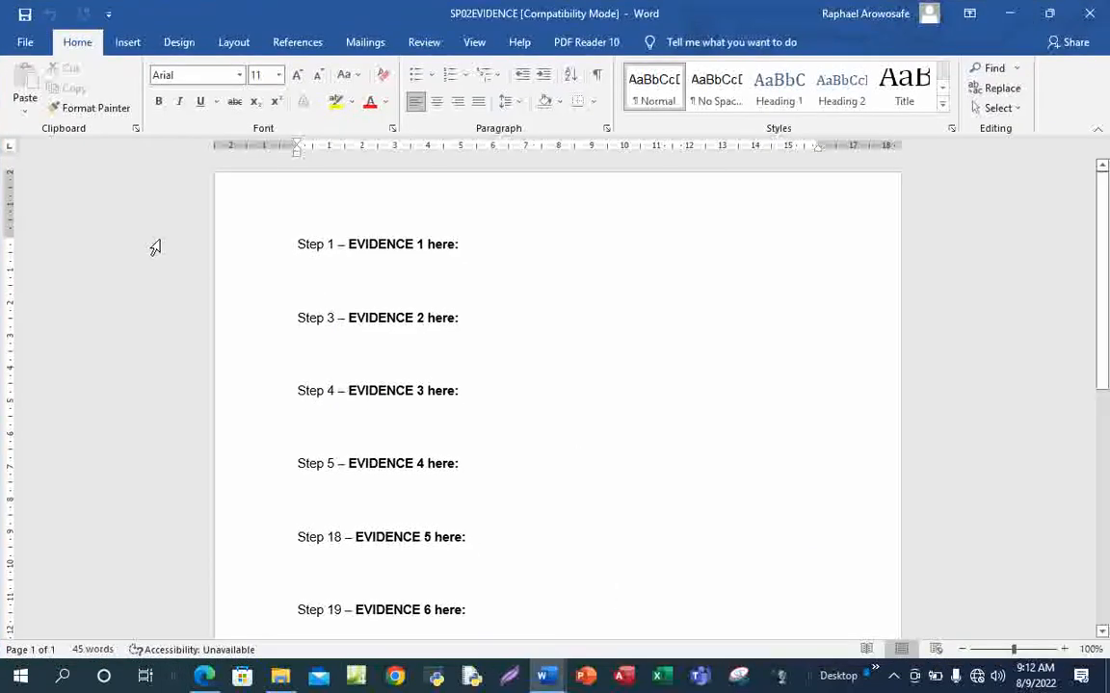
{"action": "left_click", "coordinate": [129, 45]}
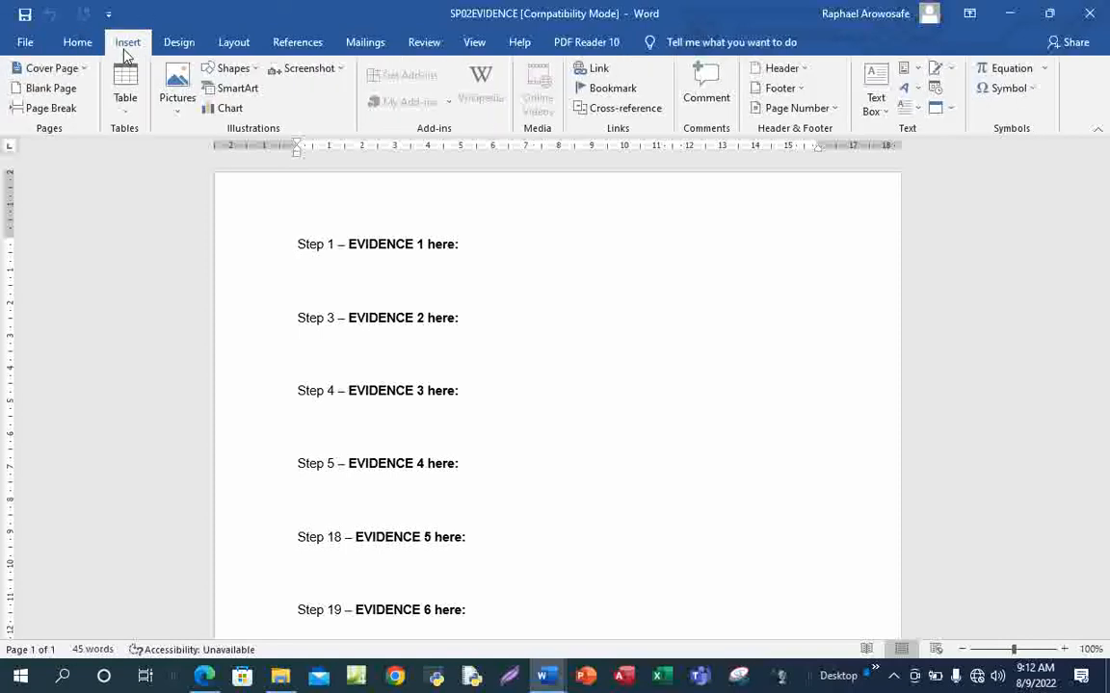
{"action": "left_click", "coordinate": [801, 69]}
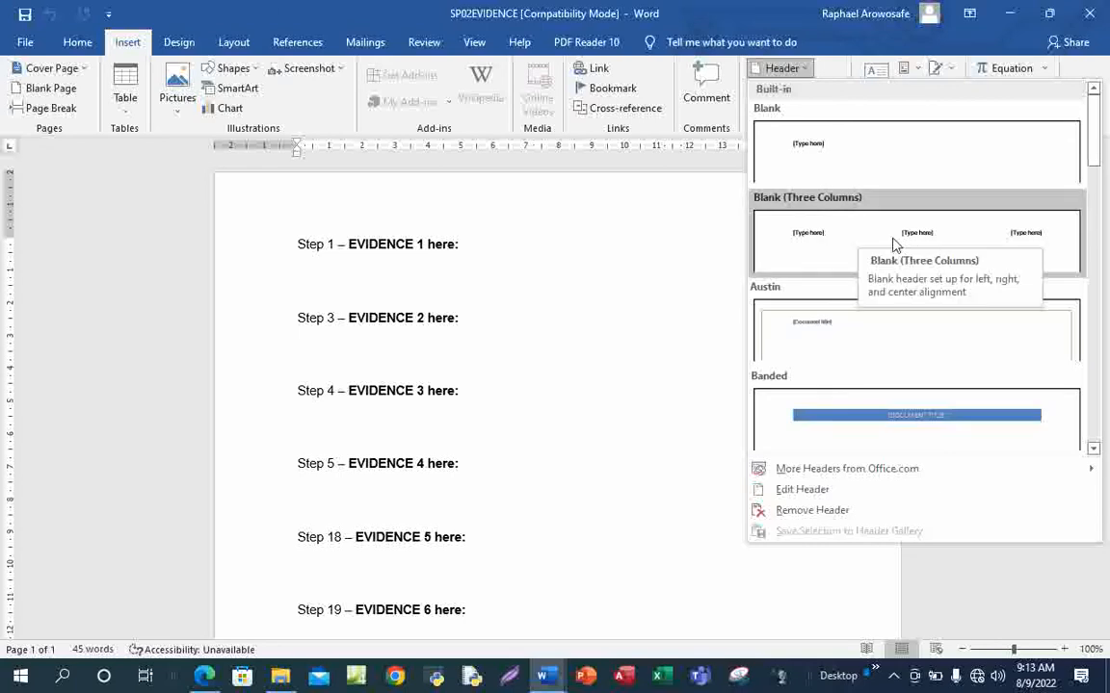
Insert a Blank (Three Columns) header with the candidate's name, centre number and candidate number, then close it
{"action": "left_click", "coordinate": [866, 240]}
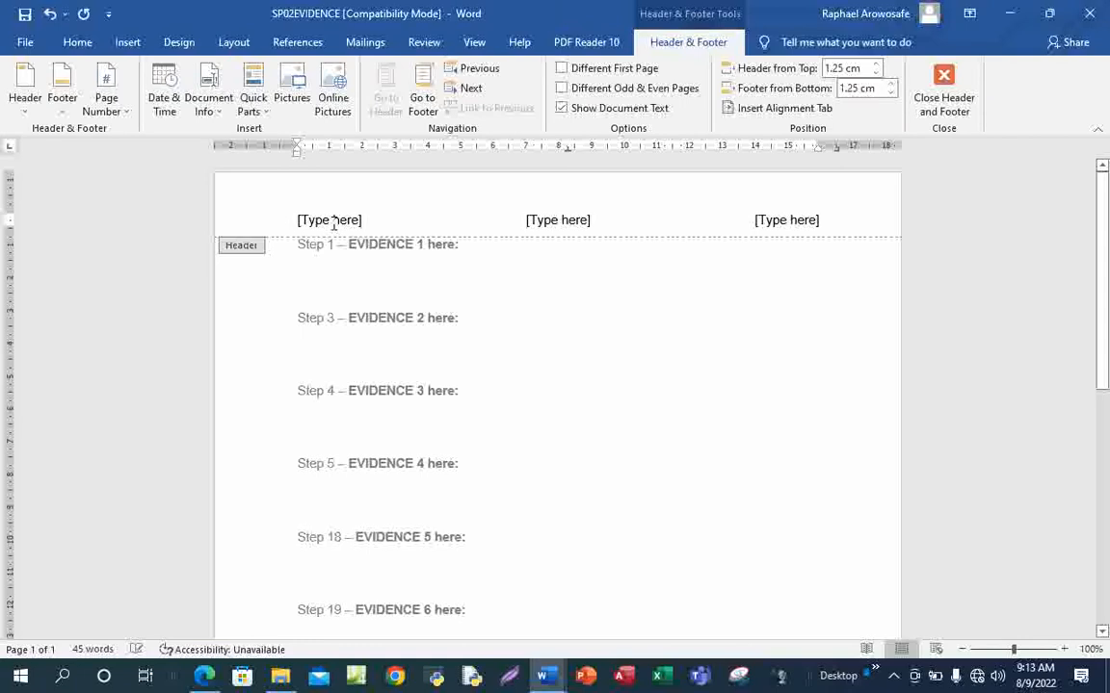
{"action": "left_click", "coordinate": [333, 222]}
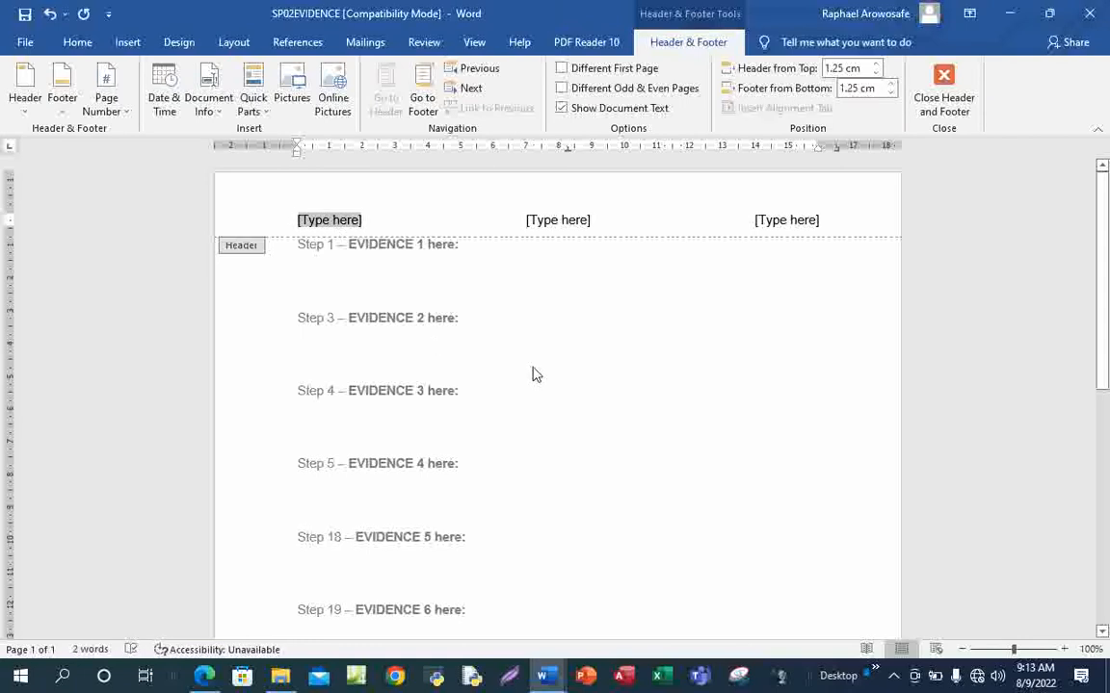
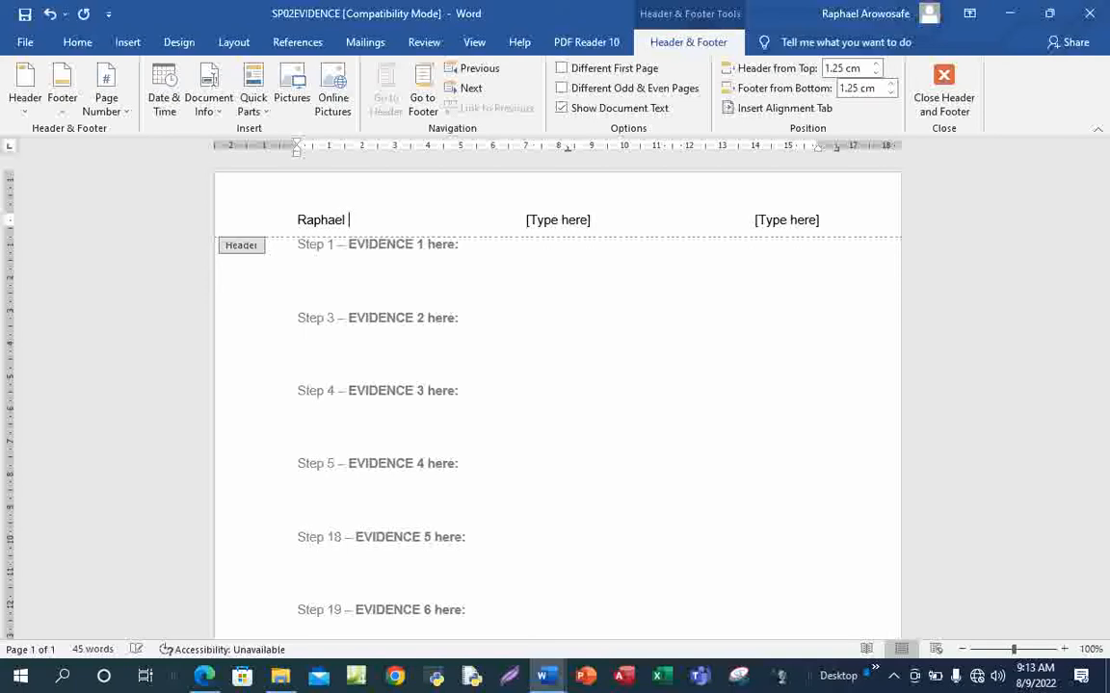
{"action": "left_click", "coordinate": [558, 221]}
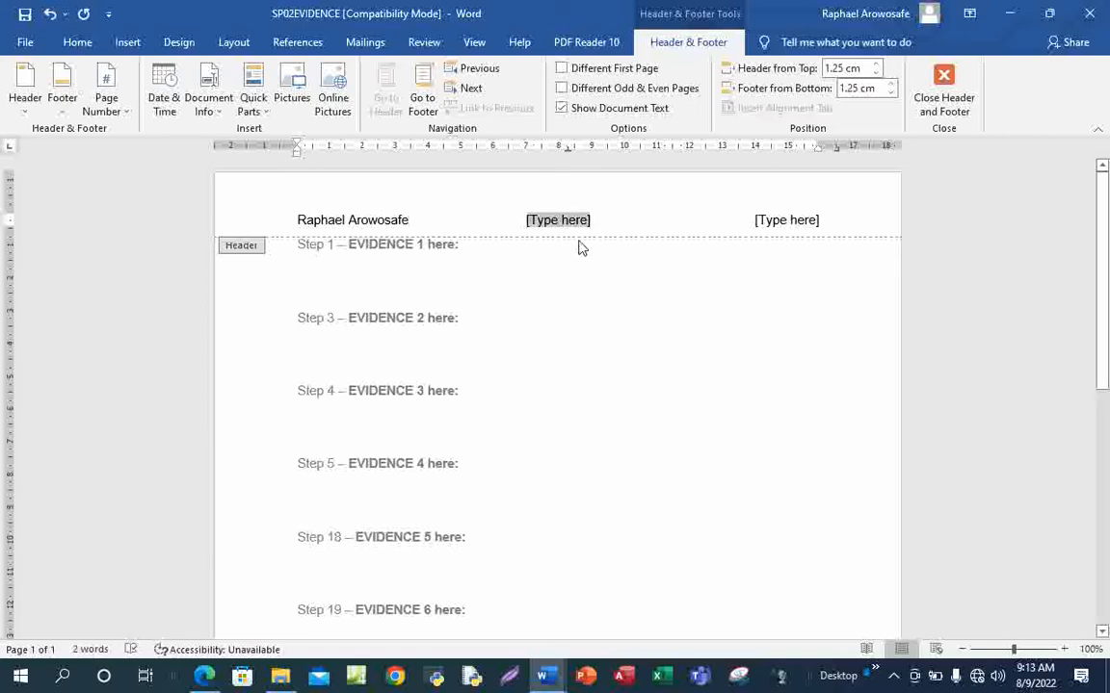
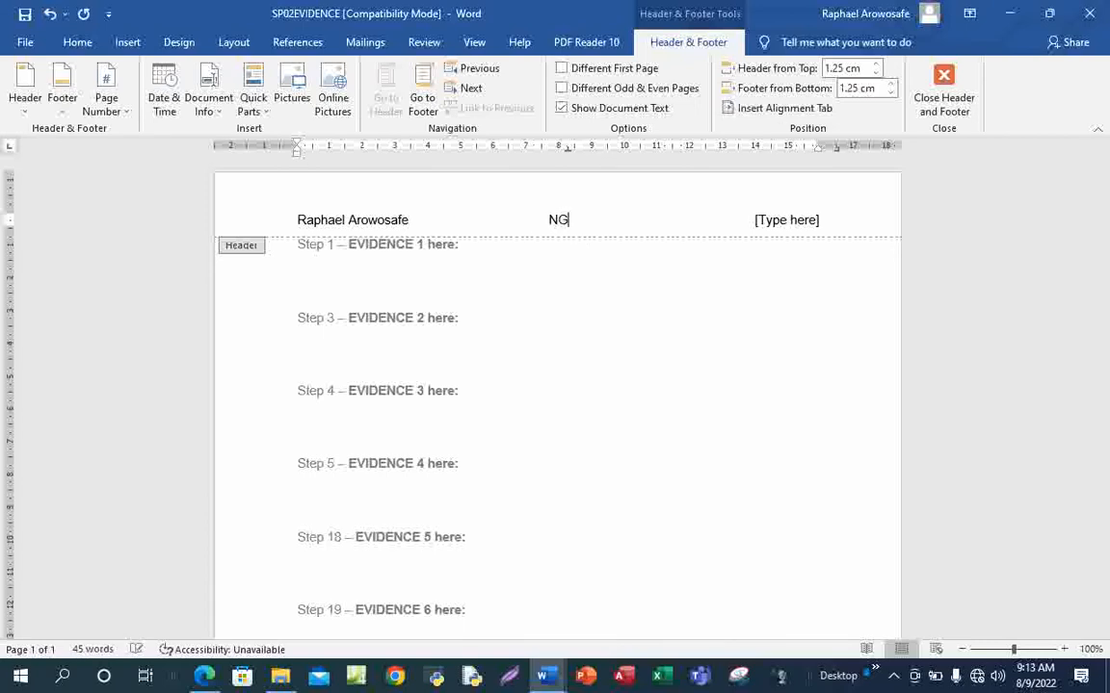
{"action": "left_click", "coordinate": [788, 220]}
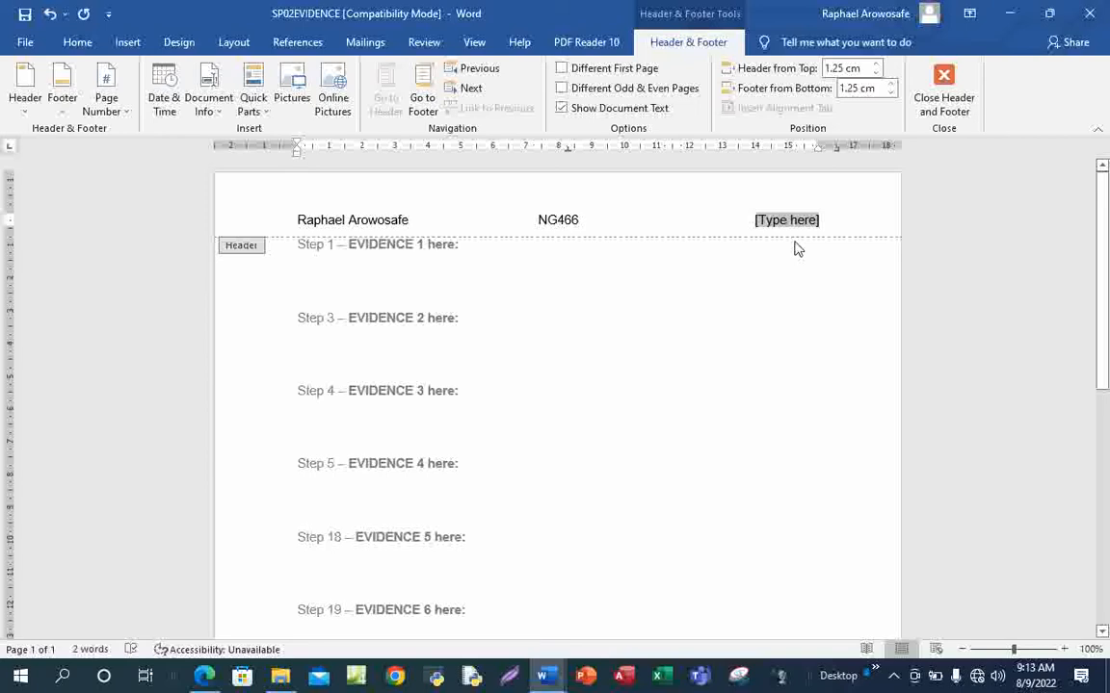
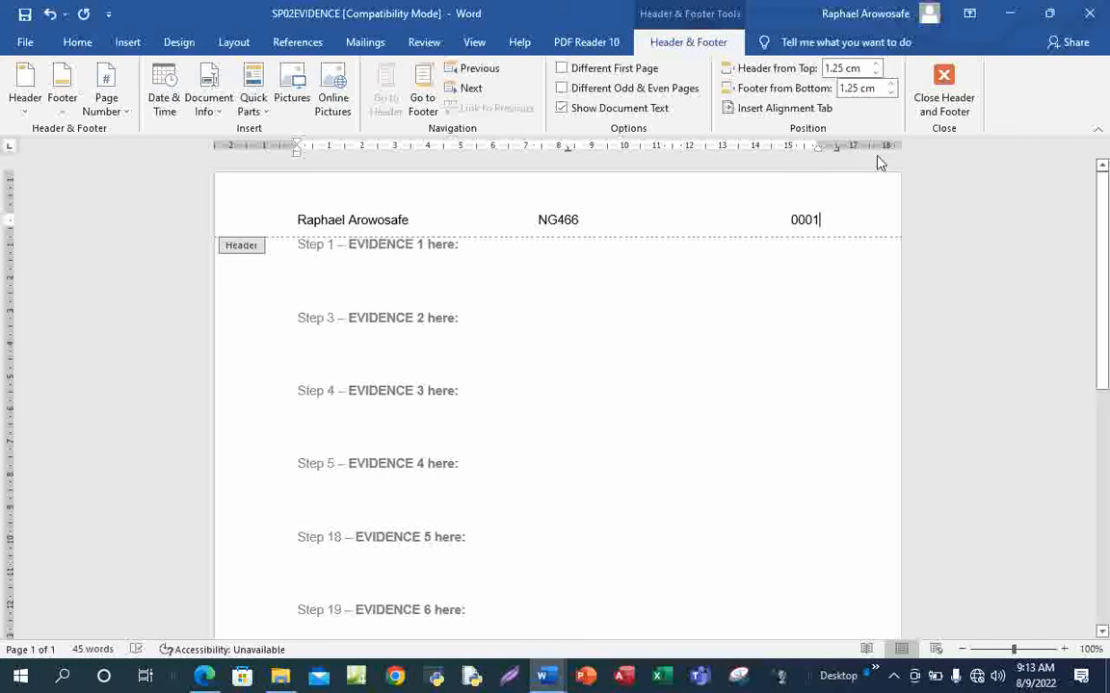
{"action": "left_click", "coordinate": [946, 99]}
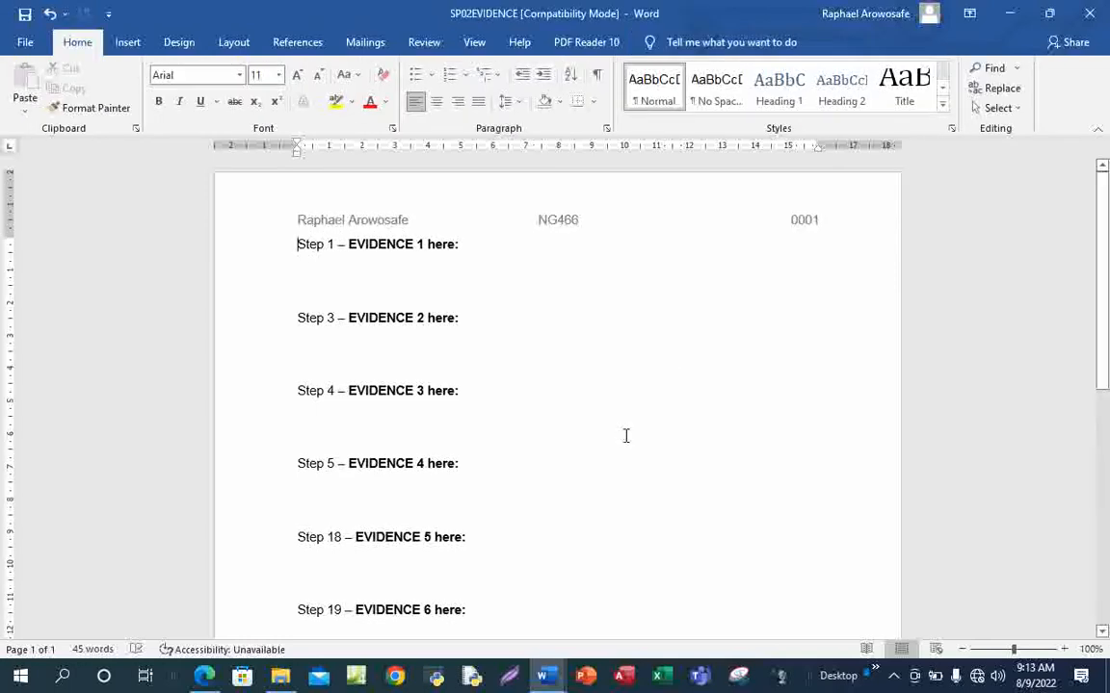
Scroll through the SP02EVIDENCE document and open the File backstage
{"action": "scroll", "coordinate": [625, 437], "scroll_direction": "down", "scroll_amount": 10}
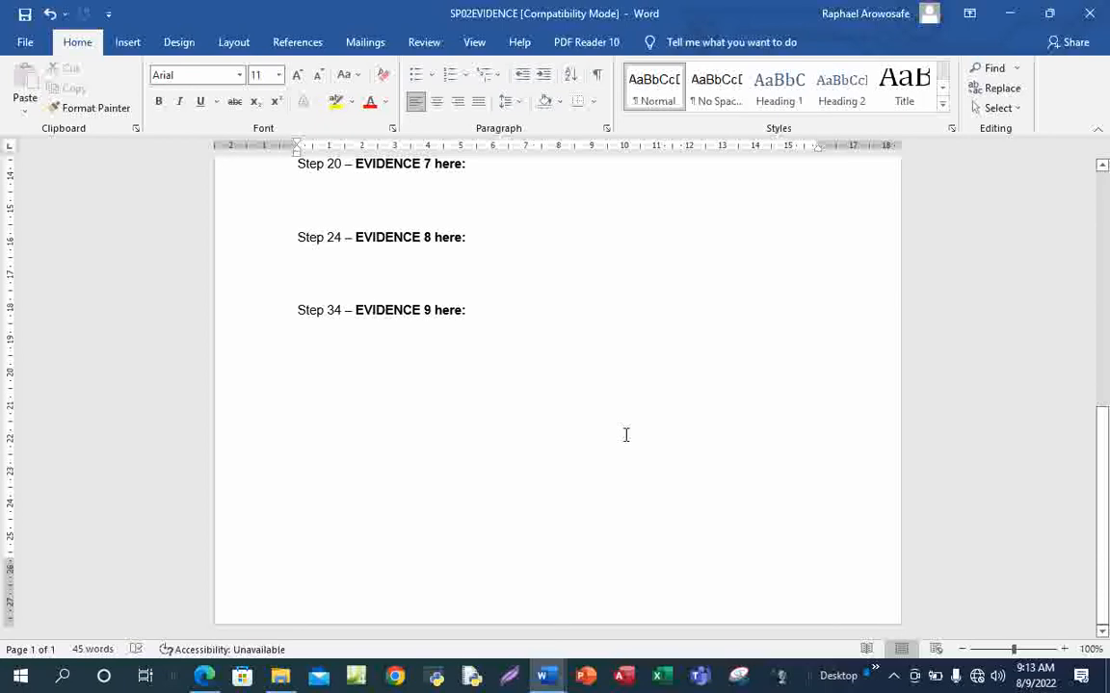
{"action": "scroll", "coordinate": [630, 491], "scroll_direction": "up", "scroll_amount": 10}
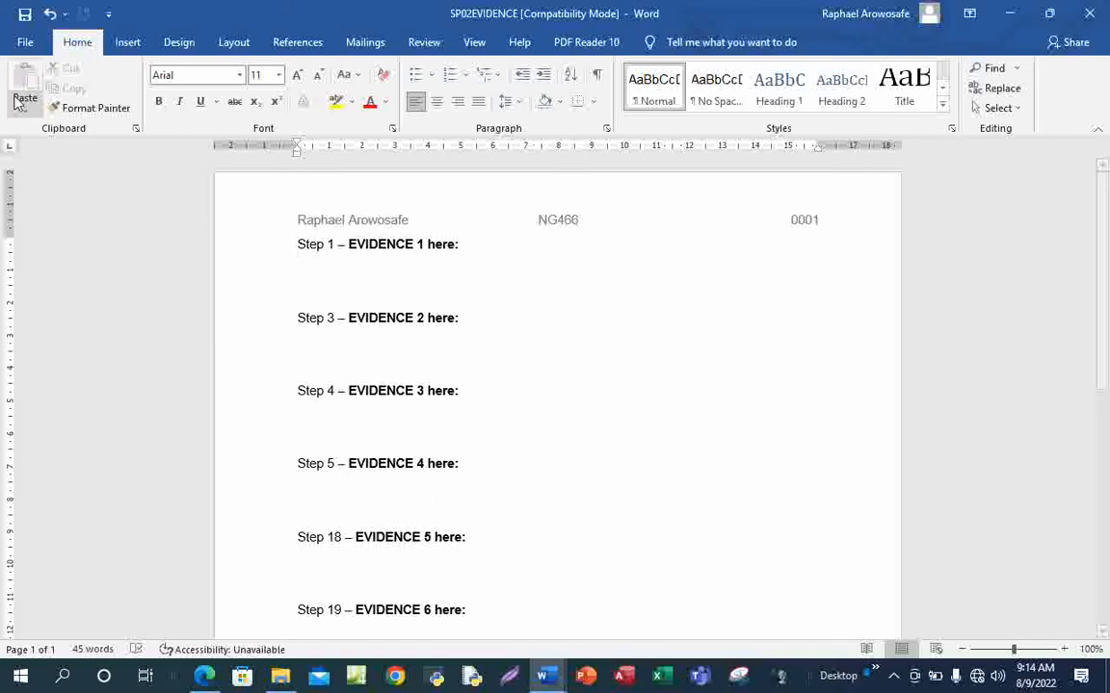
{"action": "left_click", "coordinate": [25, 43]}
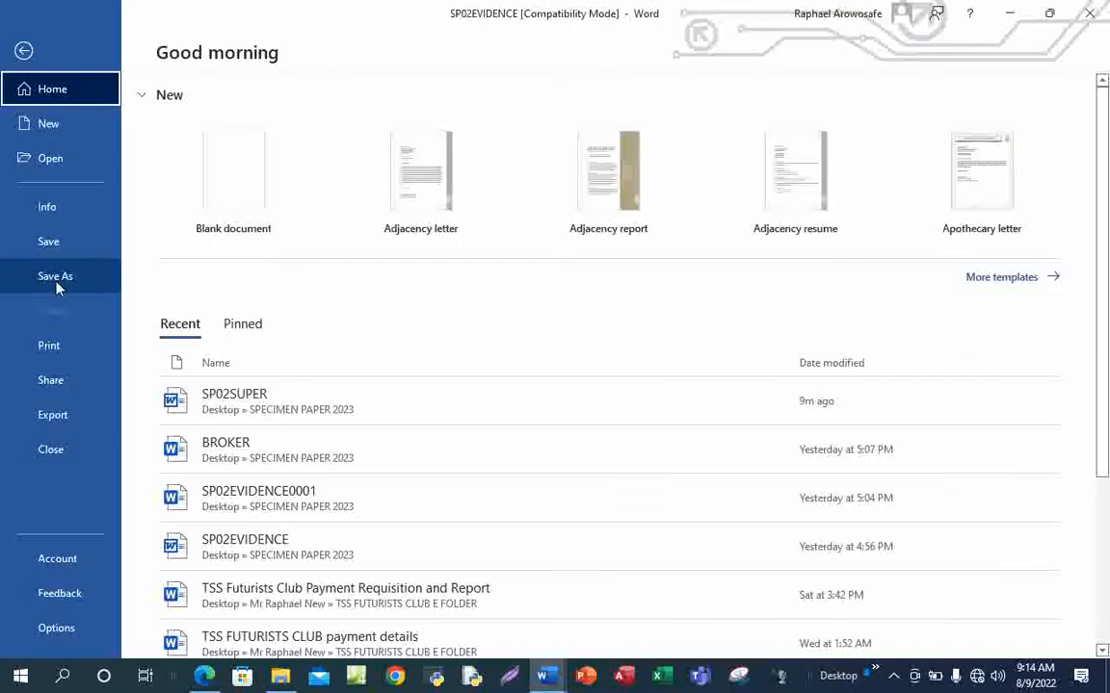
Save the evidence file as SP02EVIDENCE0001 in Word Document format in SPECIMEN PAPER 2023, accepting the upgrade
{"action": "left_click", "coordinate": [55, 282]}
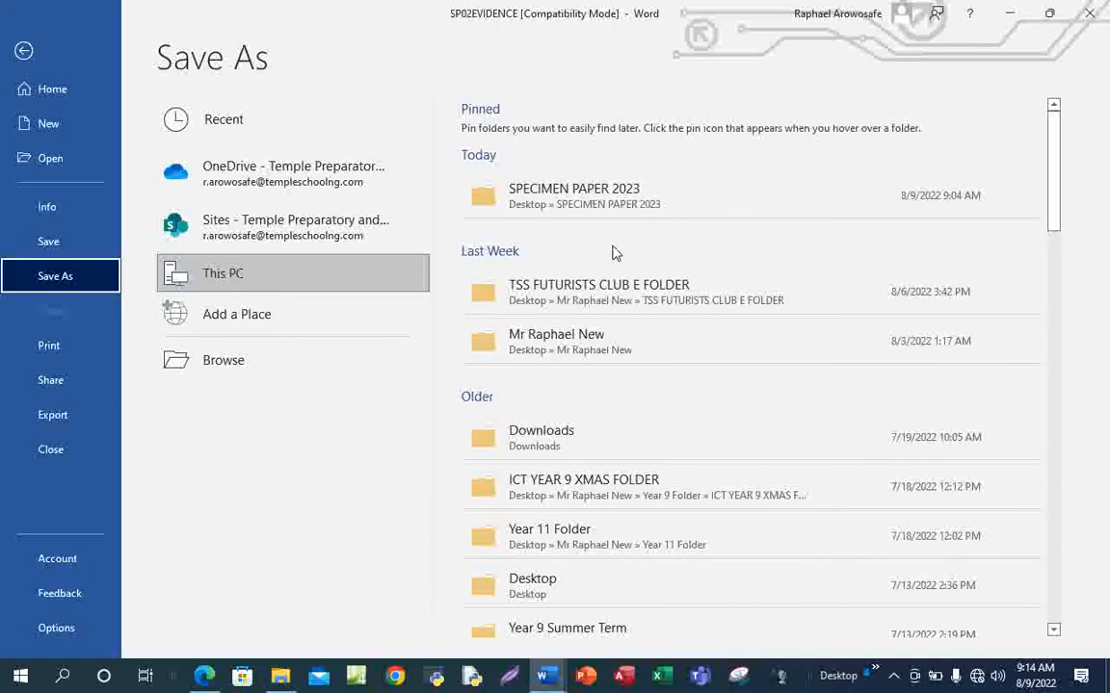
{"action": "left_click", "coordinate": [547, 181]}
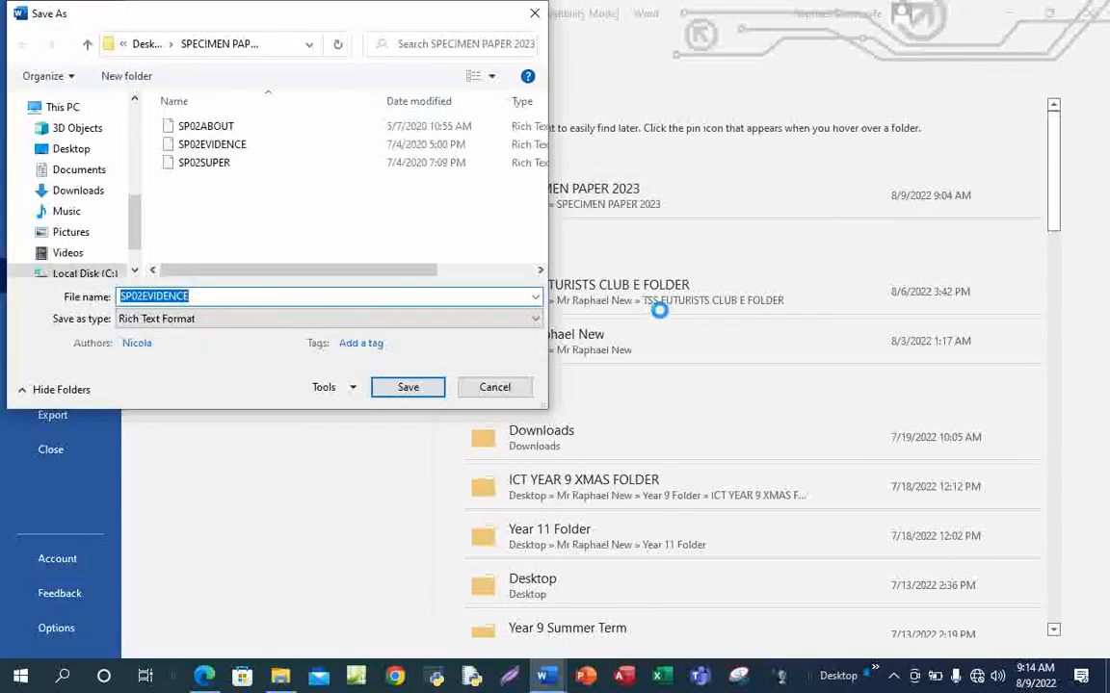
{"action": "left_click", "coordinate": [199, 296]}
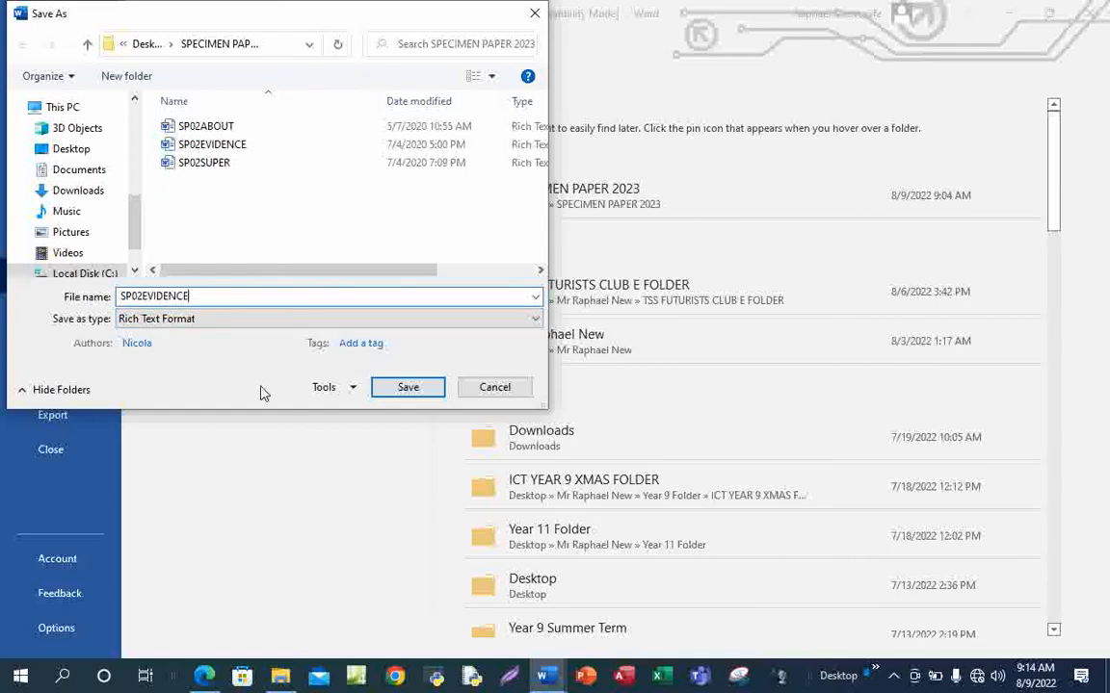
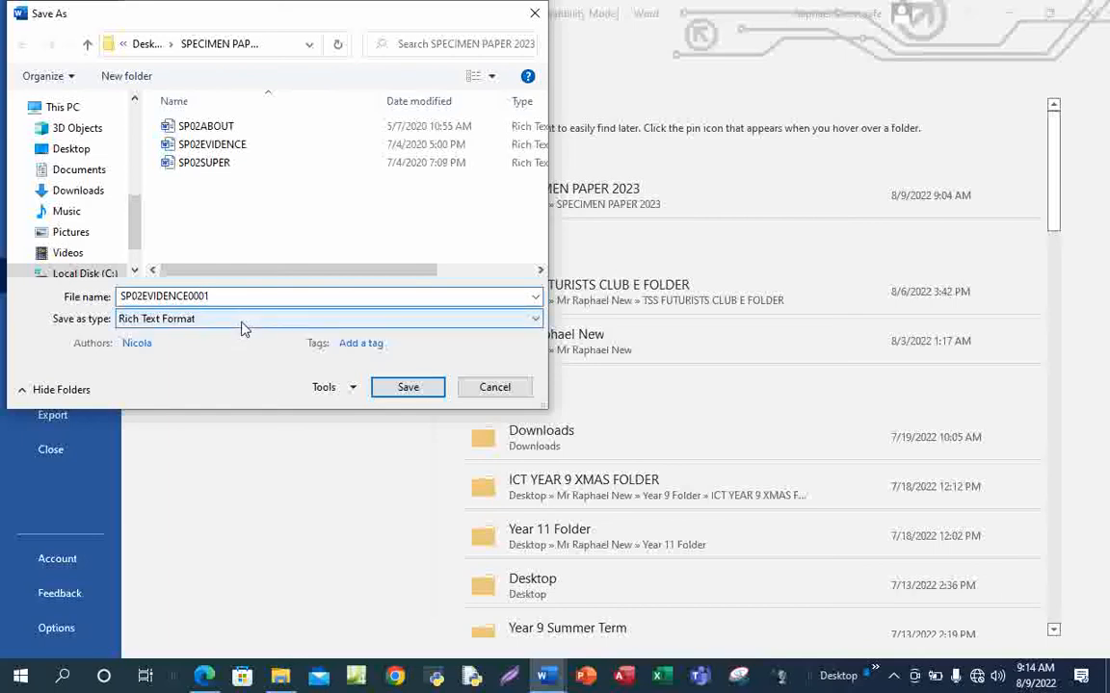
{"action": "left_click", "coordinate": [525, 322]}
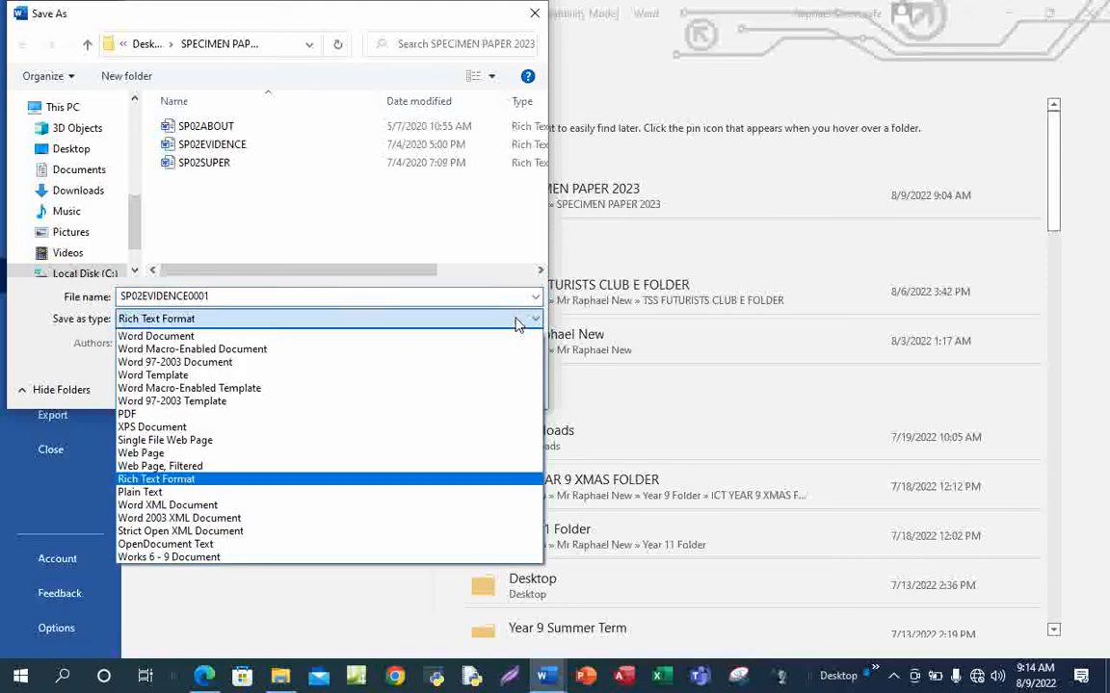
{"action": "left_click", "coordinate": [223, 339]}
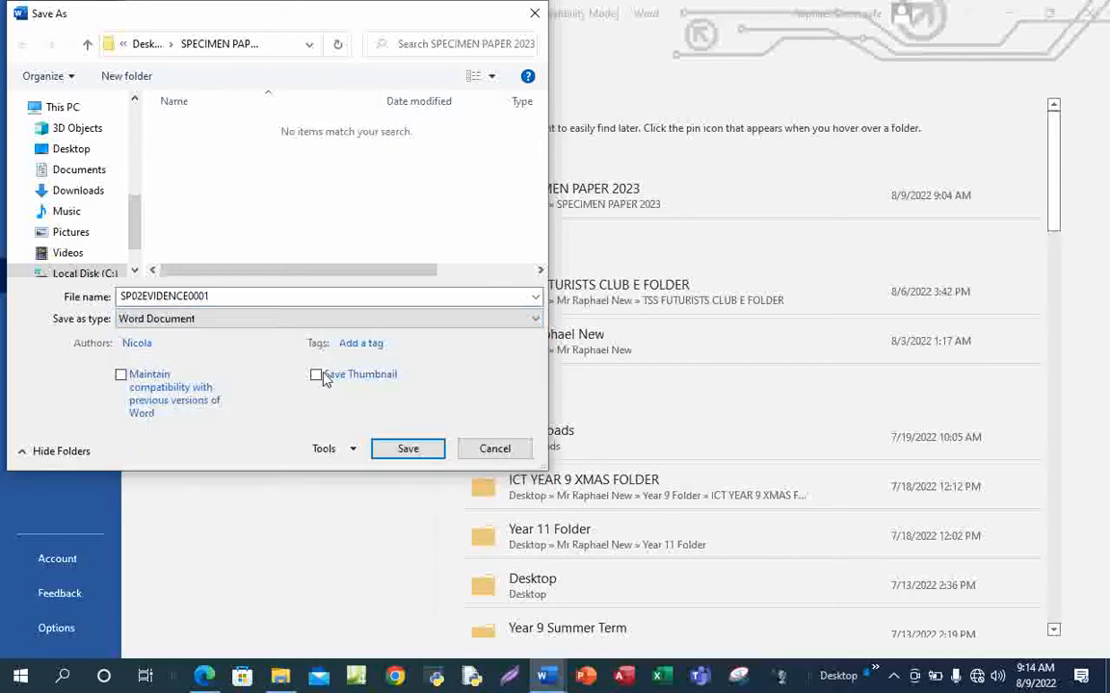
{"action": "left_click", "coordinate": [407, 450]}
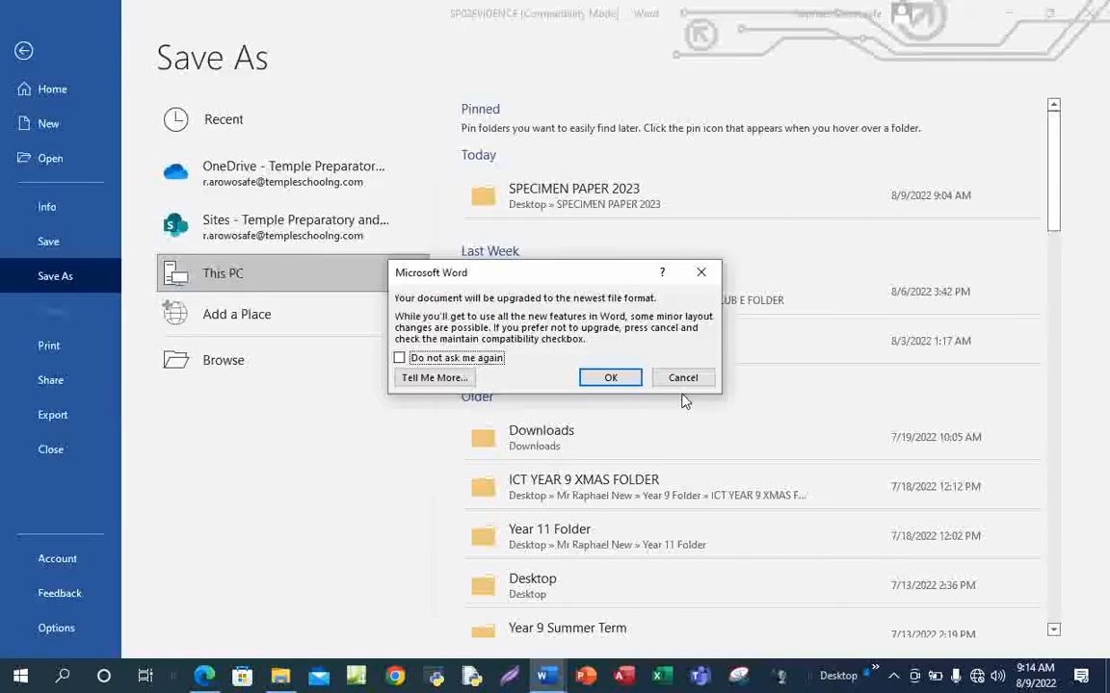
{"action": "left_click", "coordinate": [607, 379]}
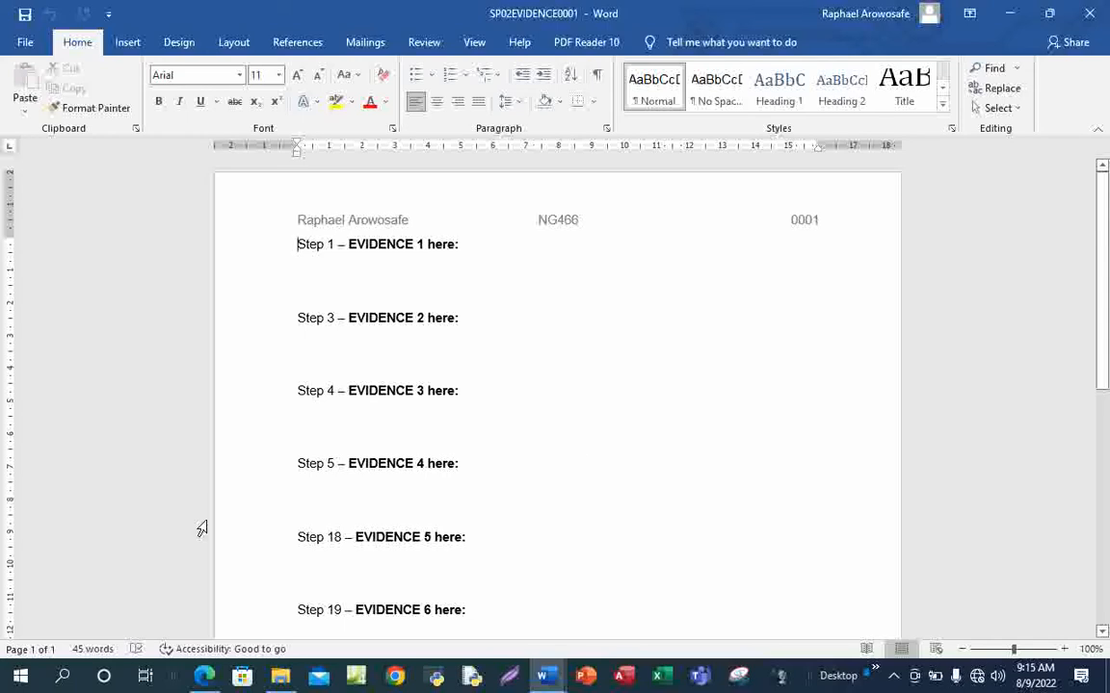
Draw a freehand ink line beside the Task 1 evidence instructions in the PDF, then turn Draw off
{"action": "mouse_move", "coordinate": [204, 675]}
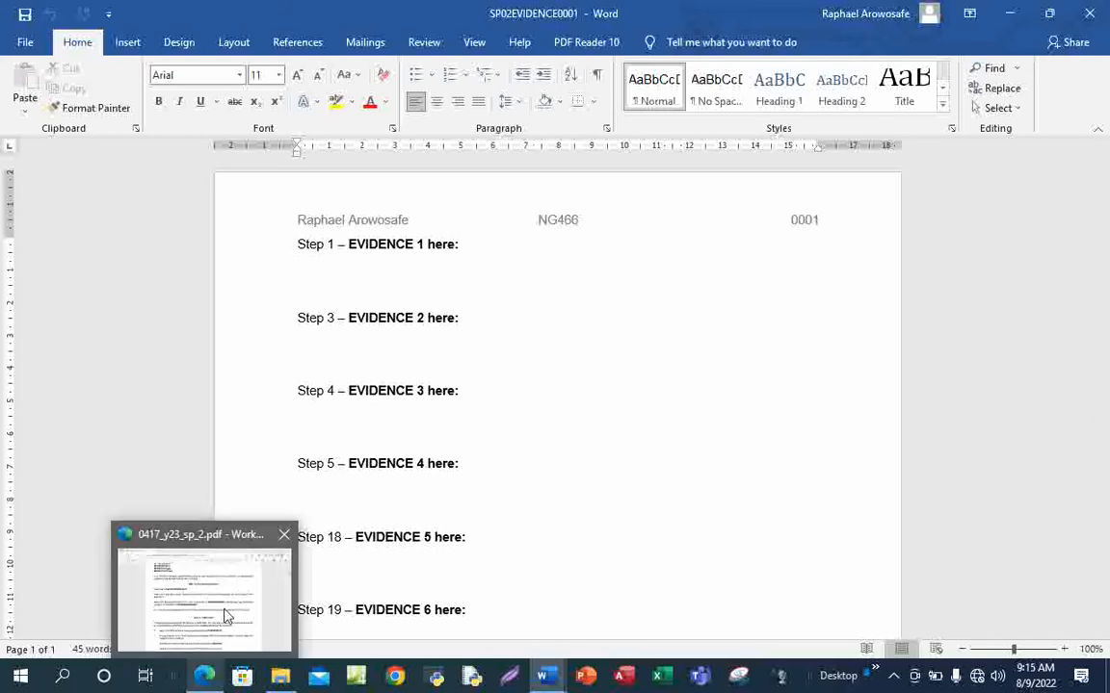
{"action": "left_click", "coordinate": [227, 616]}
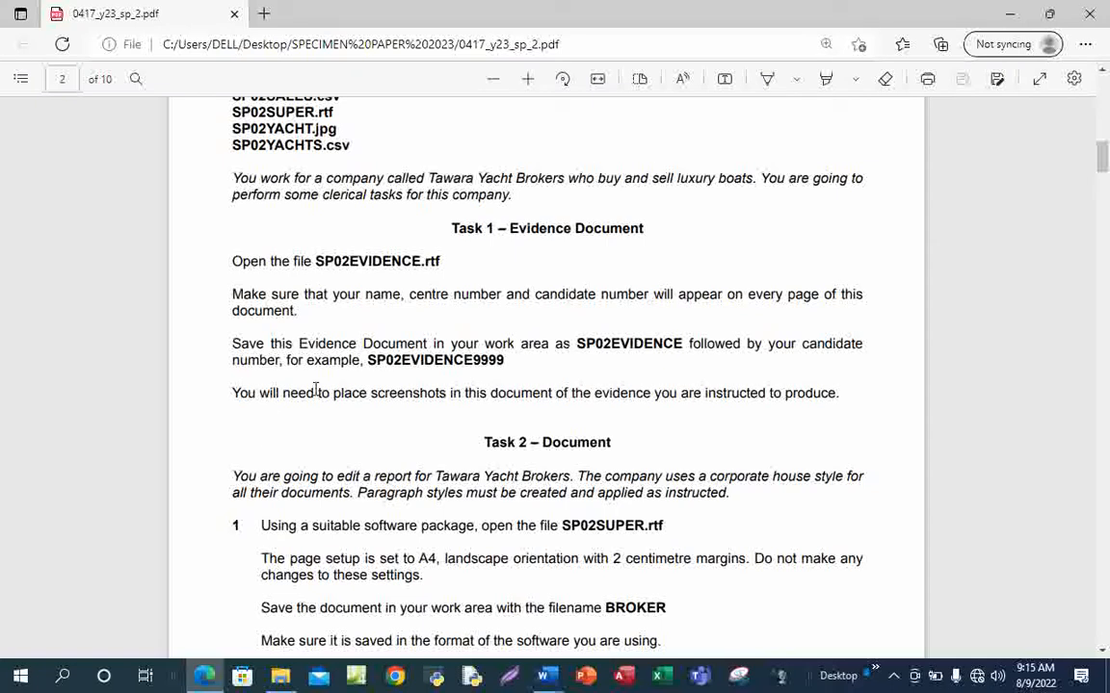
{"action": "left_click", "coordinate": [768, 79]}
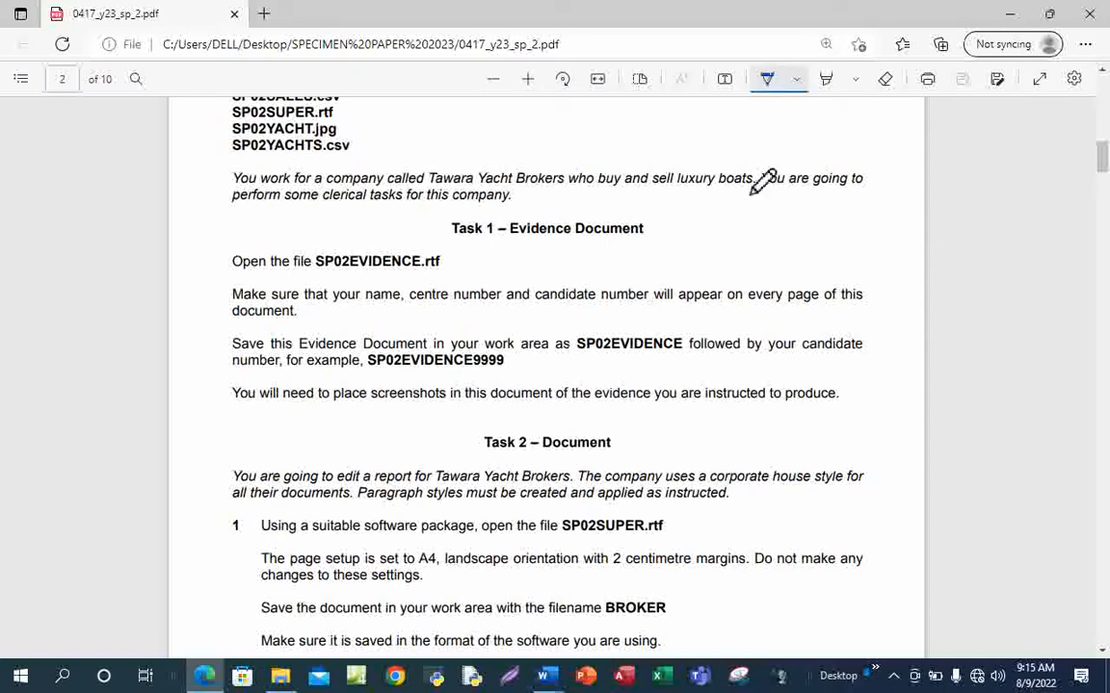
{"action": "left_click", "coordinate": [220, 307]}
{"action": "mouse_move", "coordinate": [220, 308]}
{"action": "left_mouse_down"}
{"action": "mouse_move", "coordinate": [332, 294]}
{"action": "mouse_move", "coordinate": [417, 260]}
{"action": "left_mouse_up"}
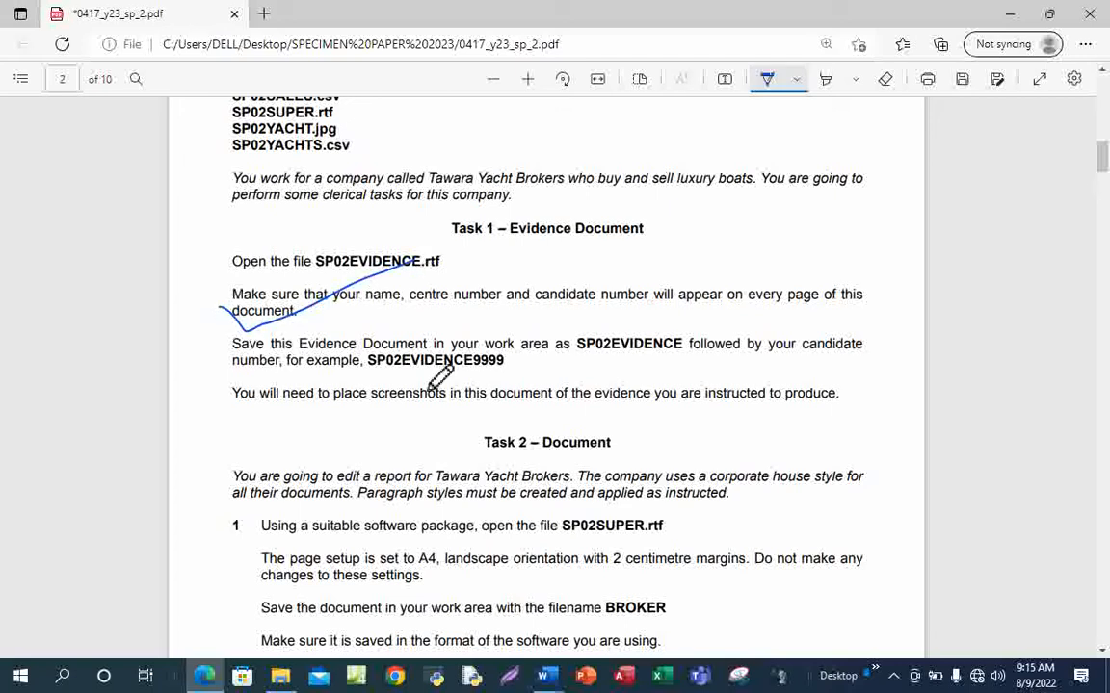
{"action": "scroll", "coordinate": [590, 436], "scroll_direction": "down", "scroll_amount": 3}
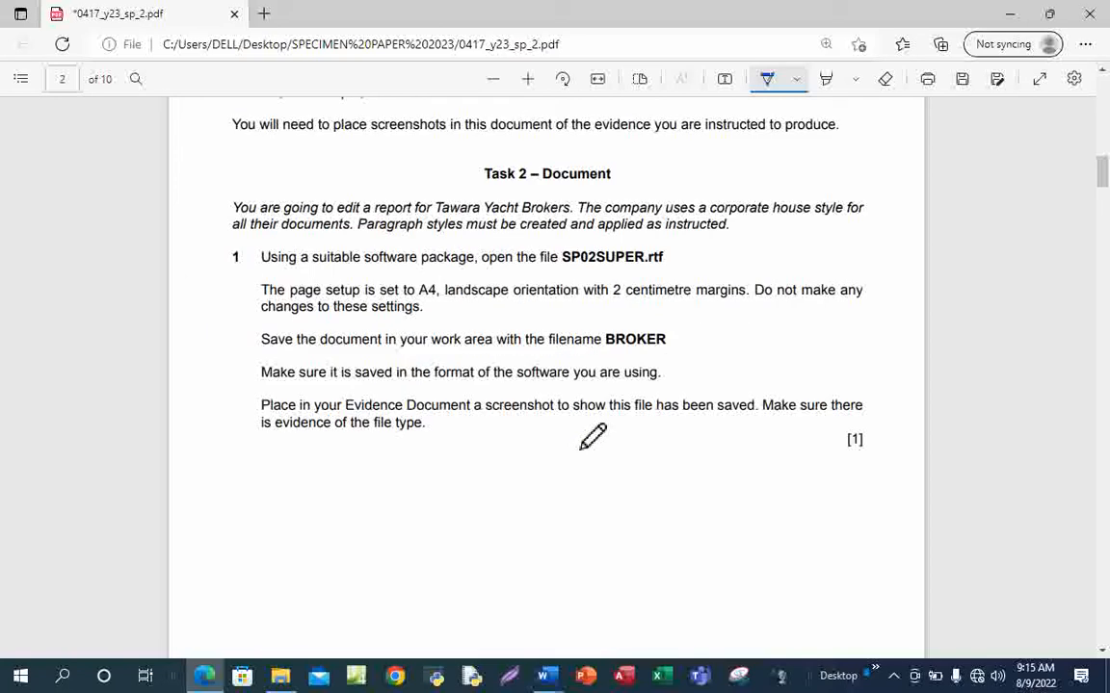
{"action": "left_click", "coordinate": [767, 77]}
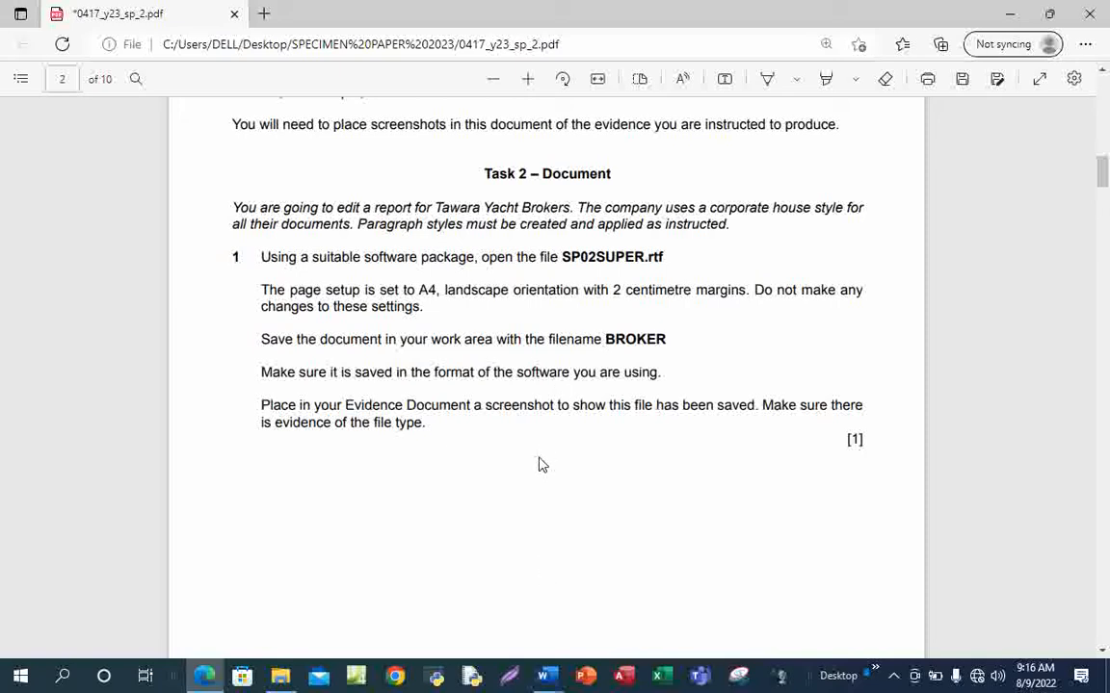
{"action": "mouse_move", "coordinate": [549, 680]}
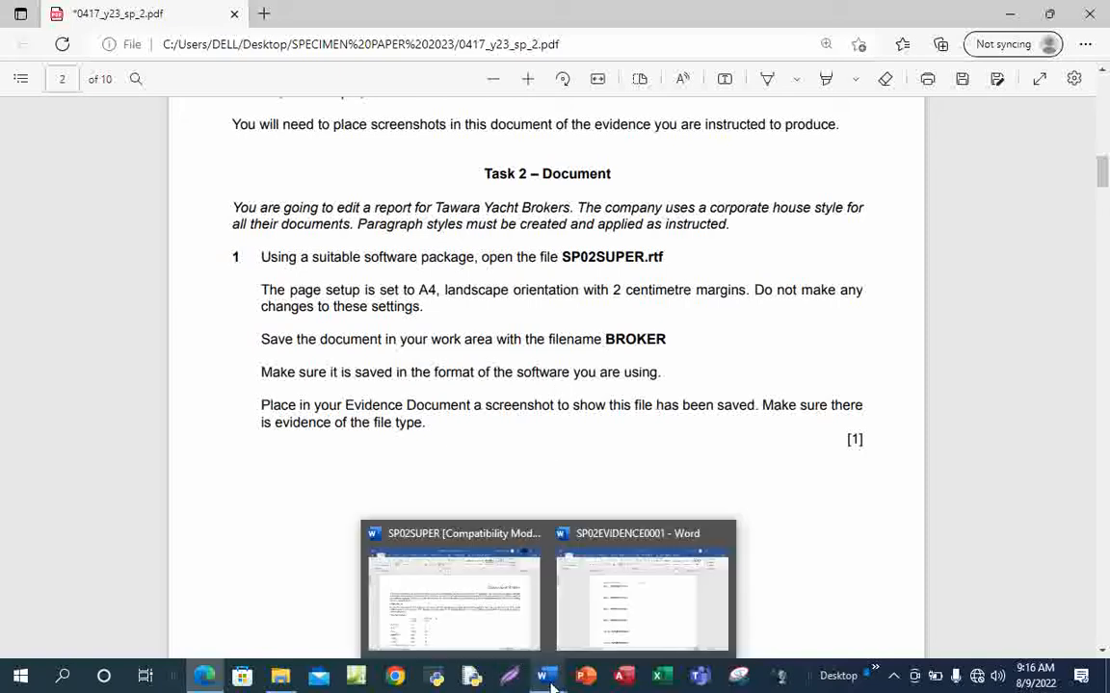
Bring SP02SUPER forward and scroll through the Tawara Yacht Brokers report and back to the top
{"action": "left_click", "coordinate": [478, 606]}
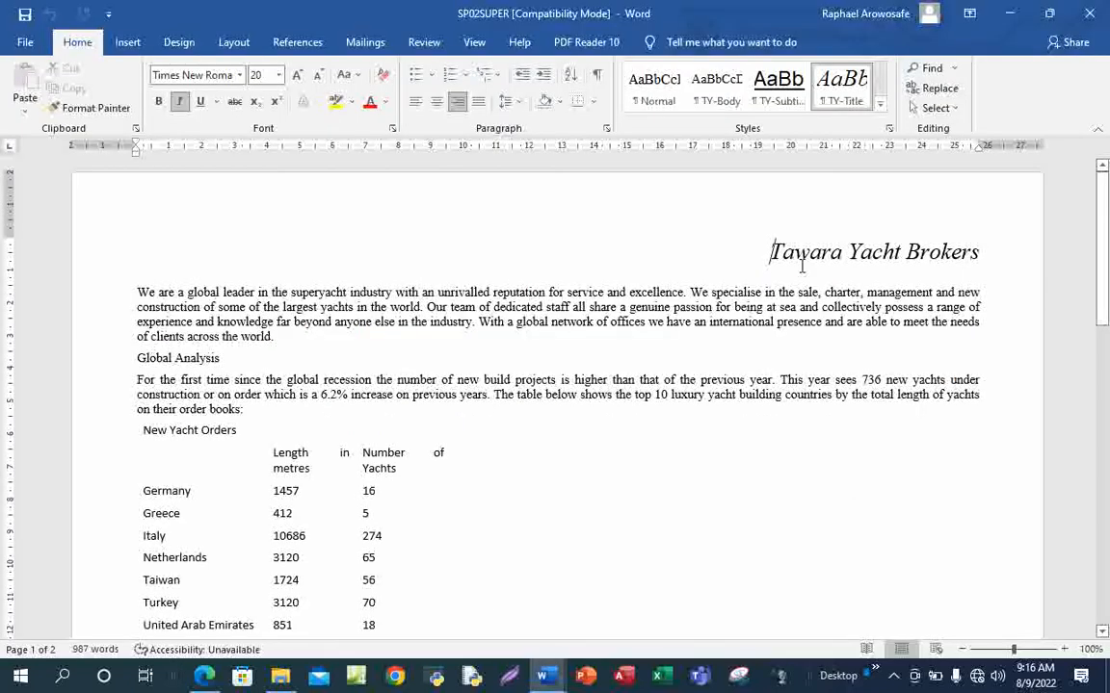
{"action": "scroll", "coordinate": [641, 443], "scroll_direction": "down", "scroll_amount": 3}
{"action": "scroll", "coordinate": [646, 443], "scroll_direction": "down", "scroll_amount": 15}
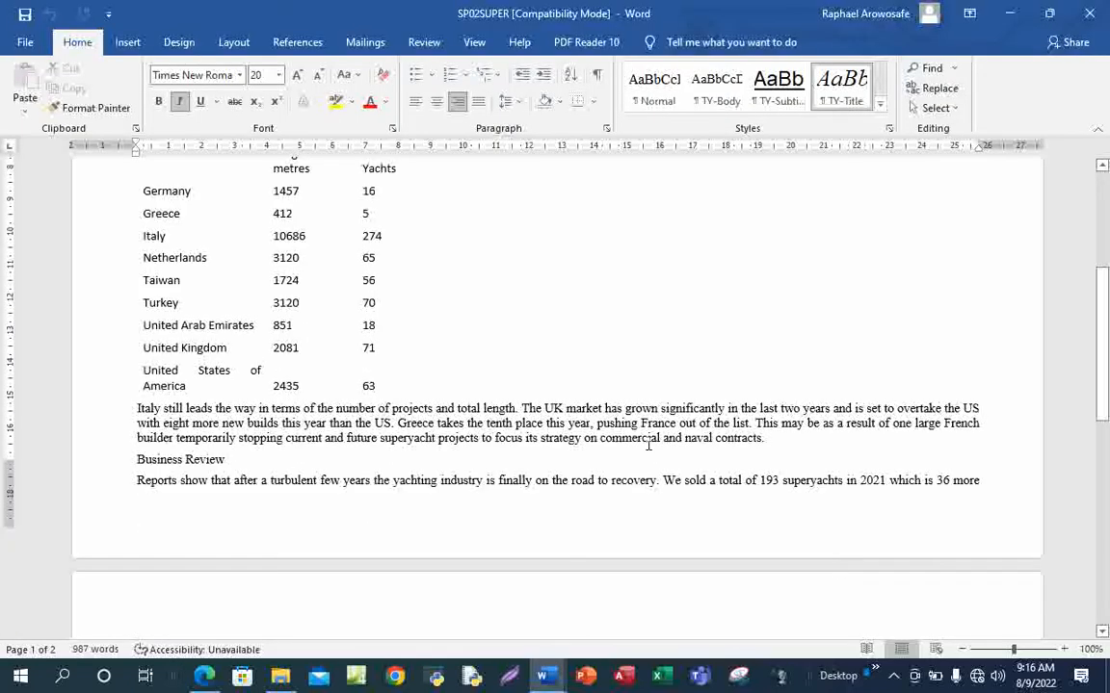
{"action": "scroll", "coordinate": [648, 442], "scroll_direction": "up", "scroll_amount": 20}
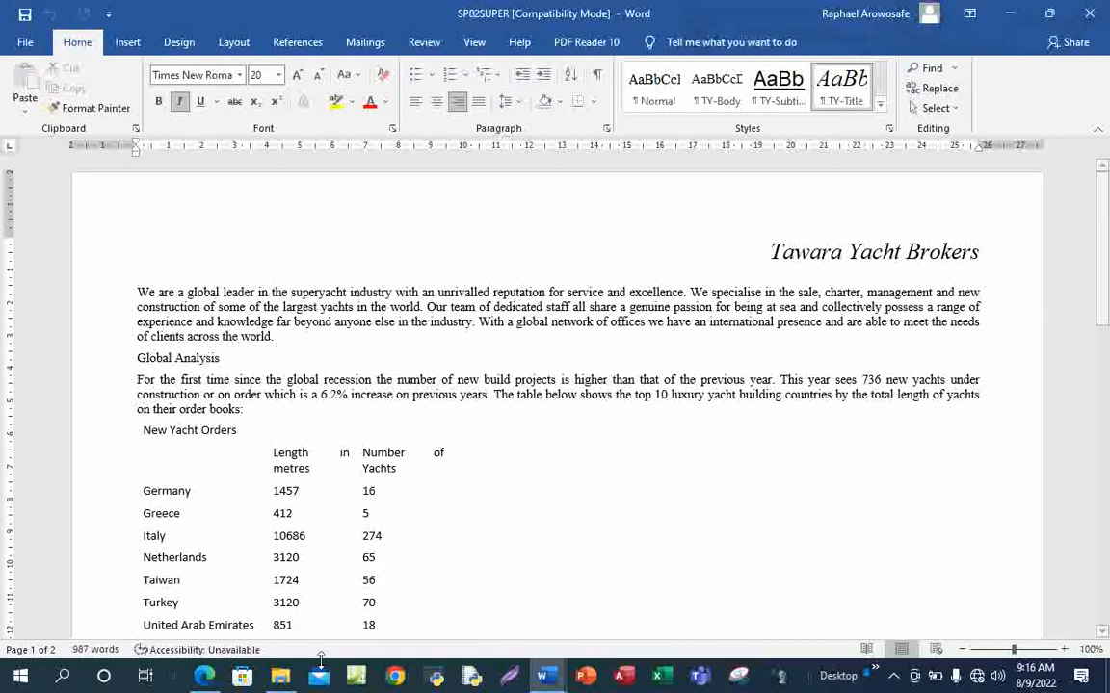
Select and copy the filename BROKER from Task 2 item 1 in the exam PDF
{"action": "left_click", "coordinate": [204, 677]}
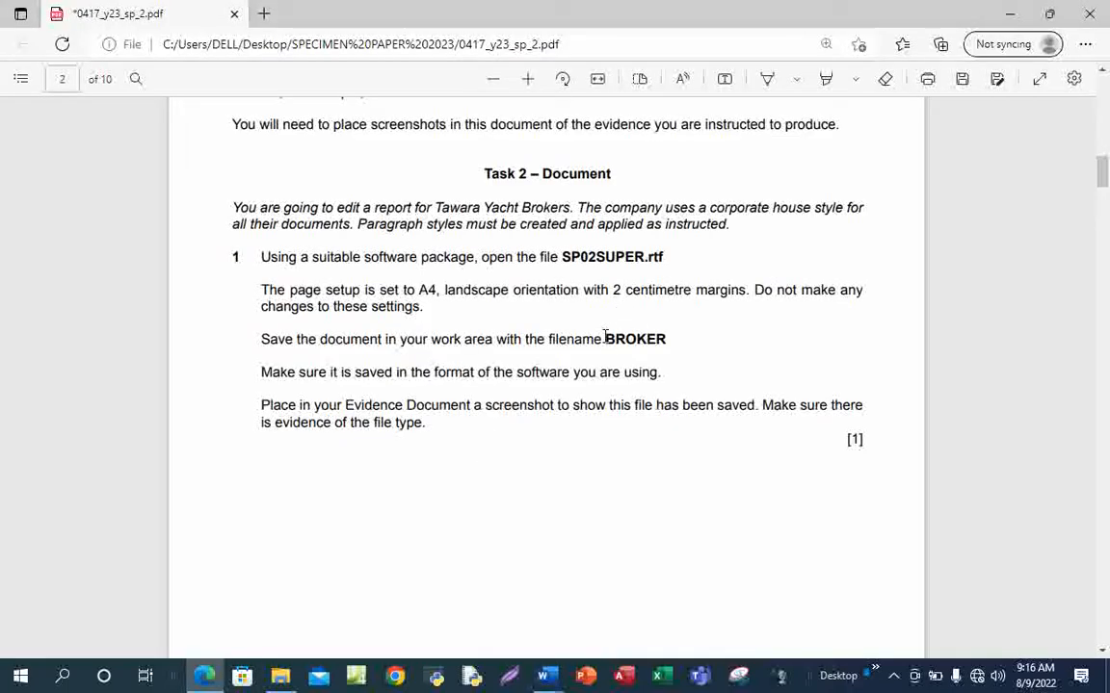
{"action": "left_click_drag", "start_coordinate": [605, 337], "coordinate": [683, 340]}
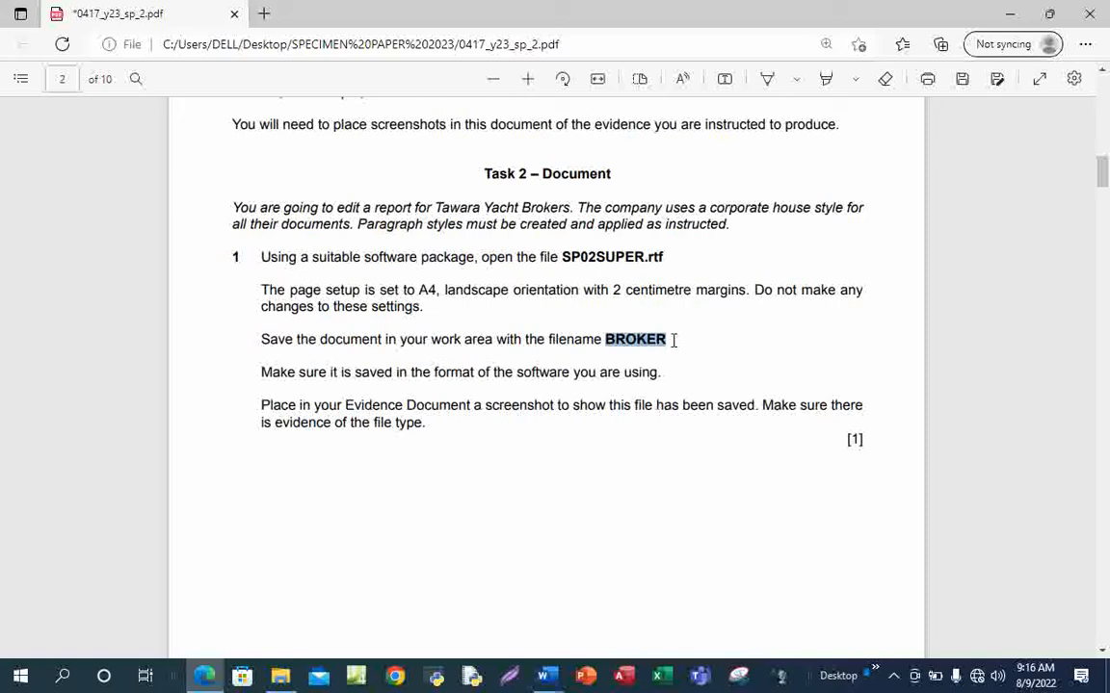
{"action": "key", "text": "ctrl+c"}
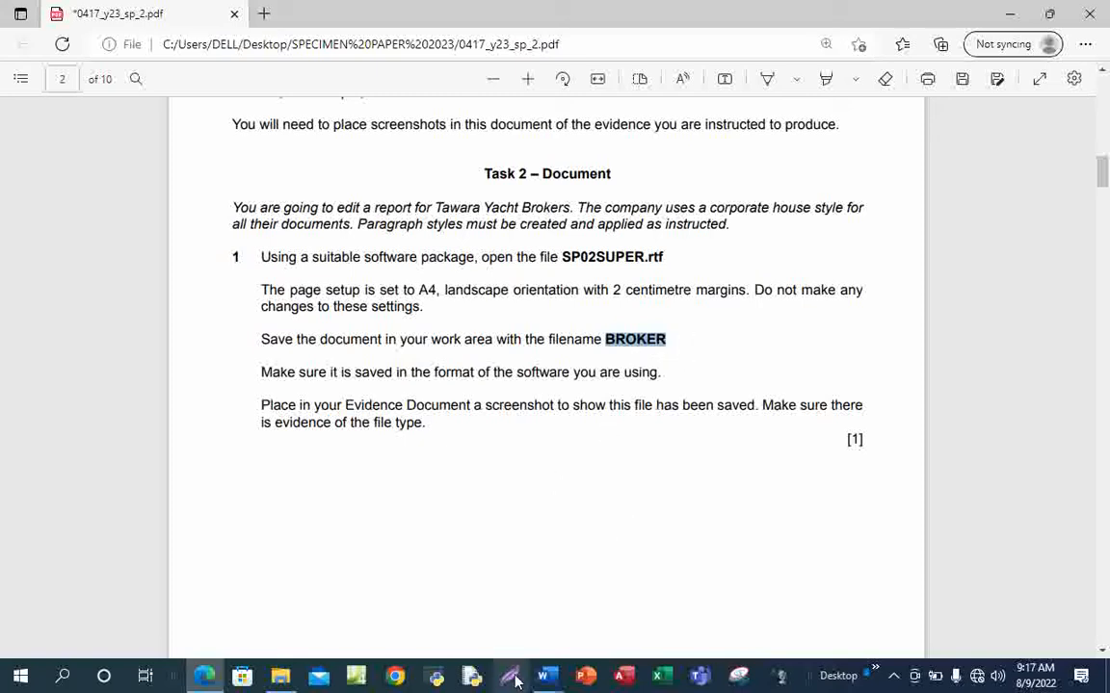
Save SP02SUPER as BROKER in Word Document format in SPECIMEN PAPER 2023, accepting the upgrade
{"action": "mouse_move", "coordinate": [542, 681]}
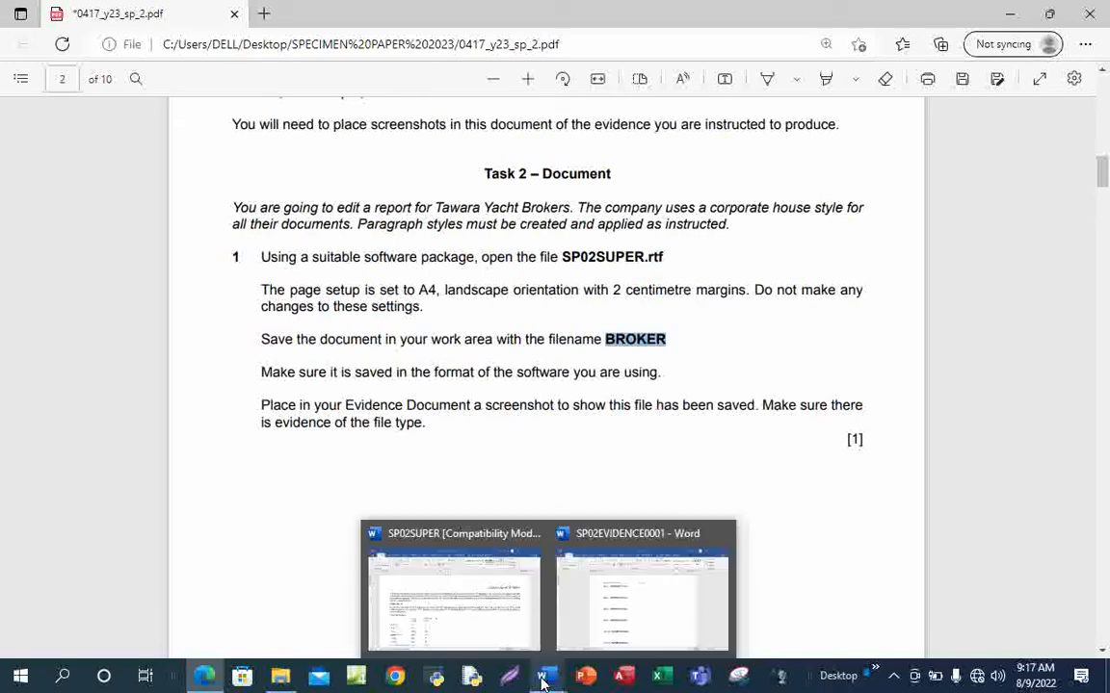
{"action": "left_click", "coordinate": [470, 621]}
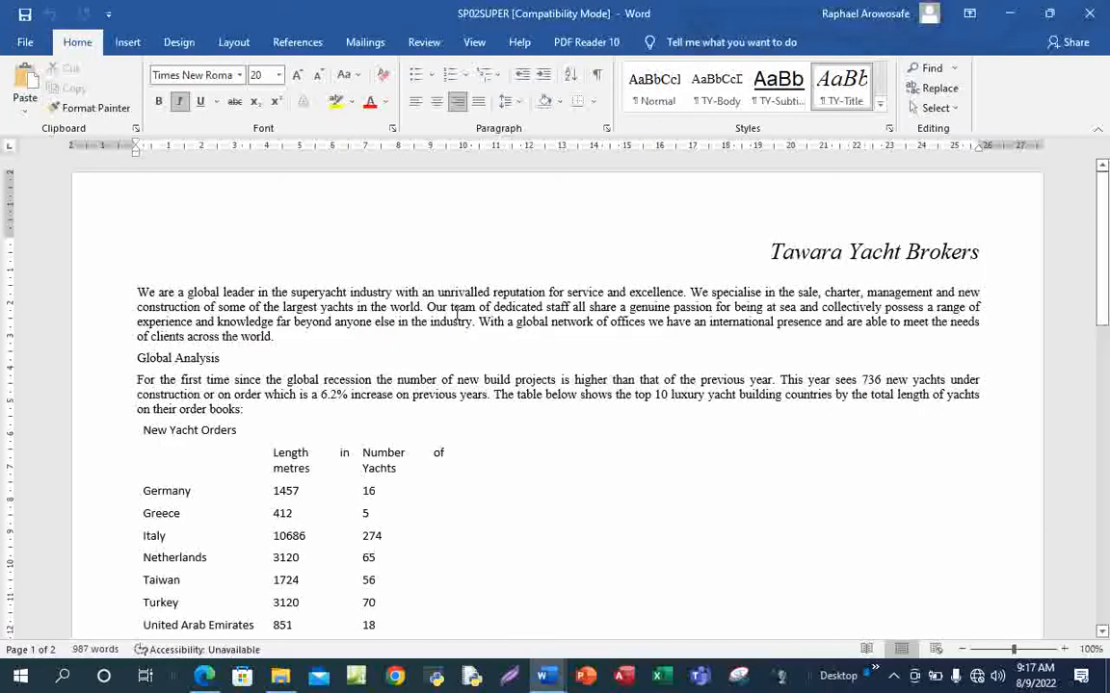
{"action": "left_click", "coordinate": [23, 43]}
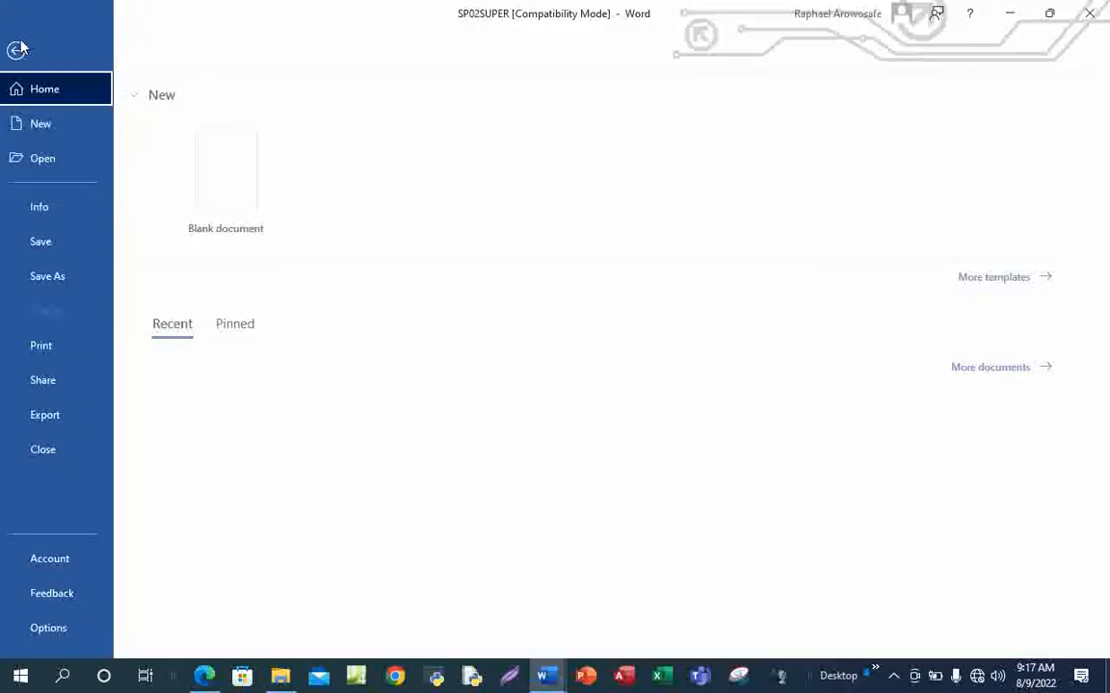
{"action": "left_click", "coordinate": [67, 277]}
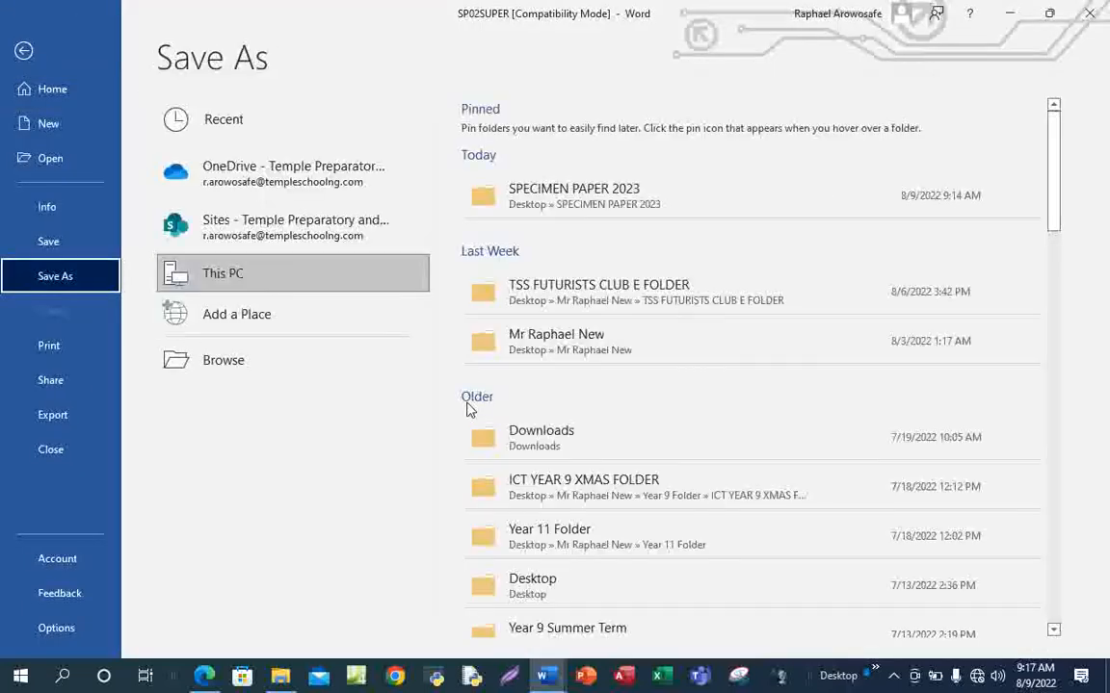
{"action": "left_click", "coordinate": [661, 204]}
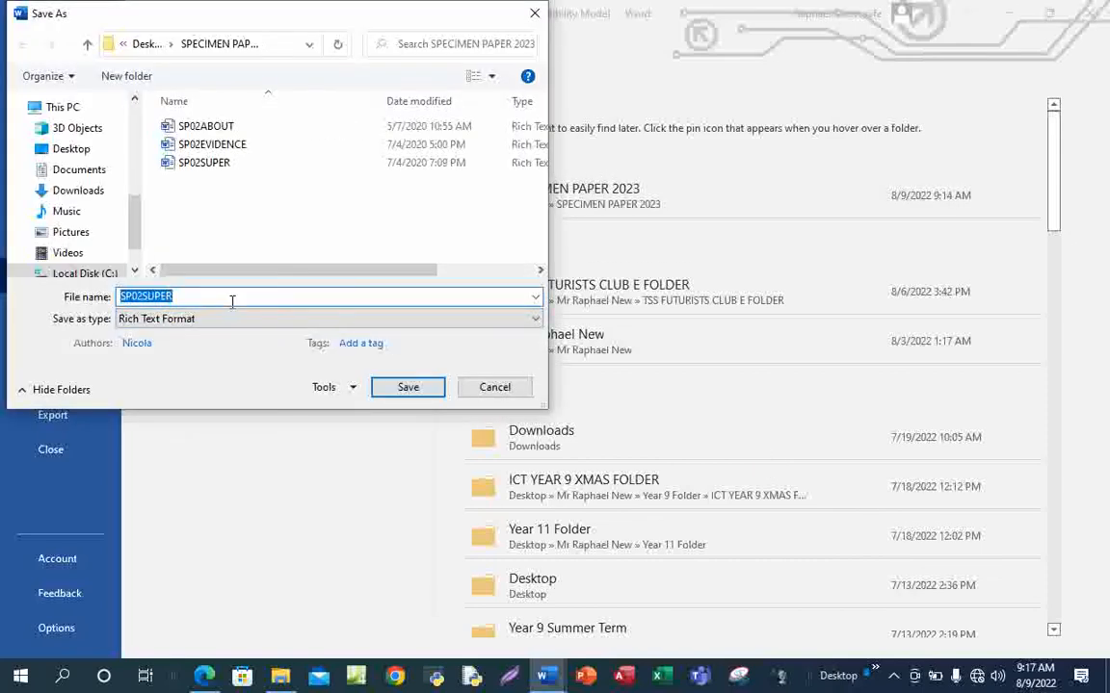
{"action": "type", "text": "BROKER"}
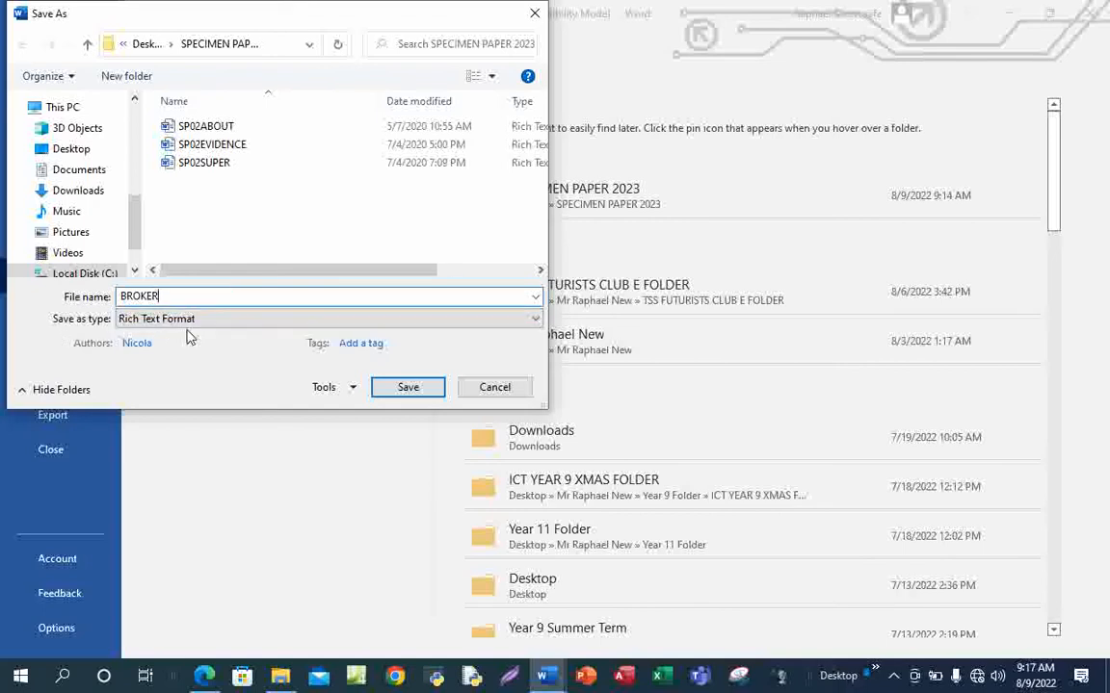
{"action": "left_click", "coordinate": [438, 320]}
{"action": "left_click", "coordinate": [270, 336]}
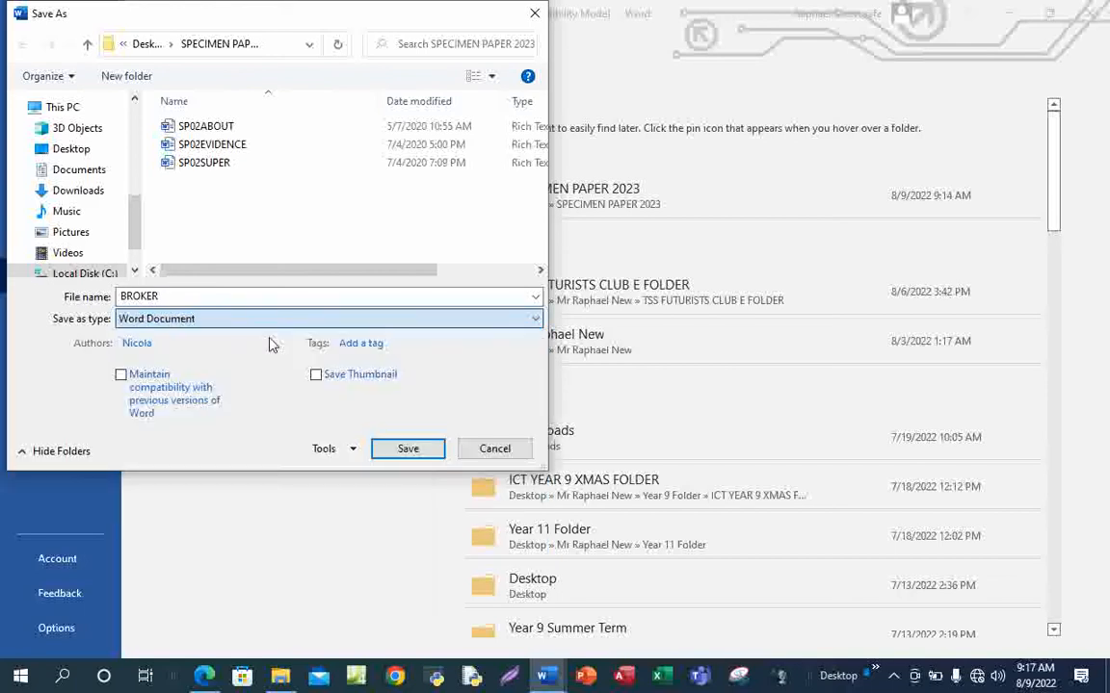
{"action": "left_click", "coordinate": [408, 450]}
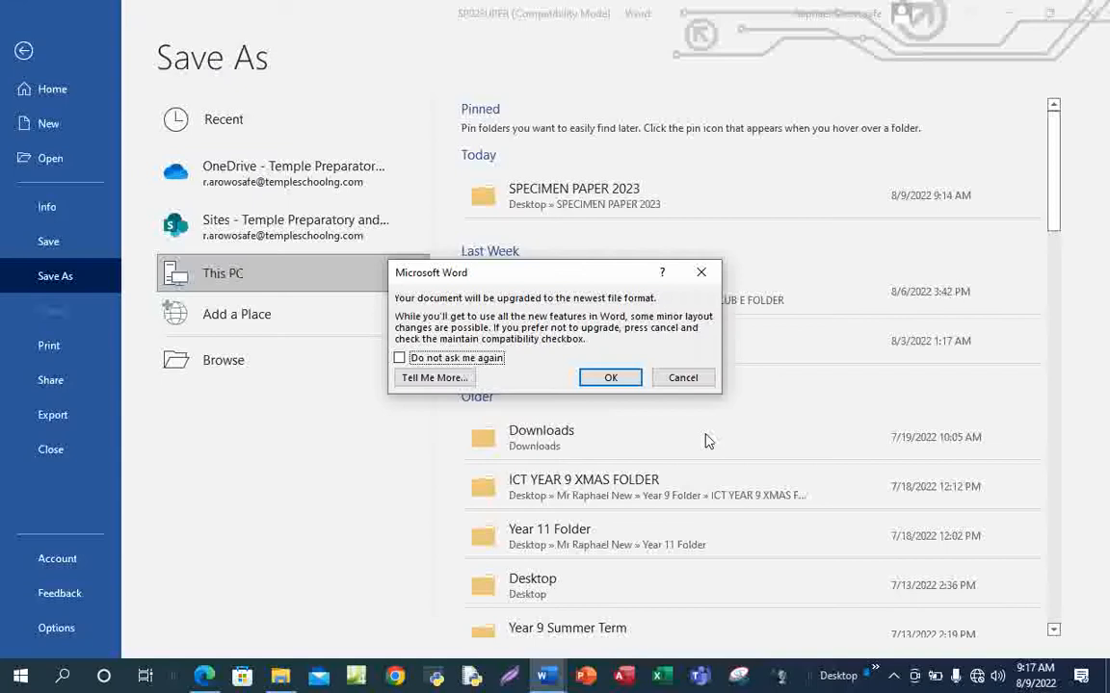
{"action": "left_click", "coordinate": [610, 379]}
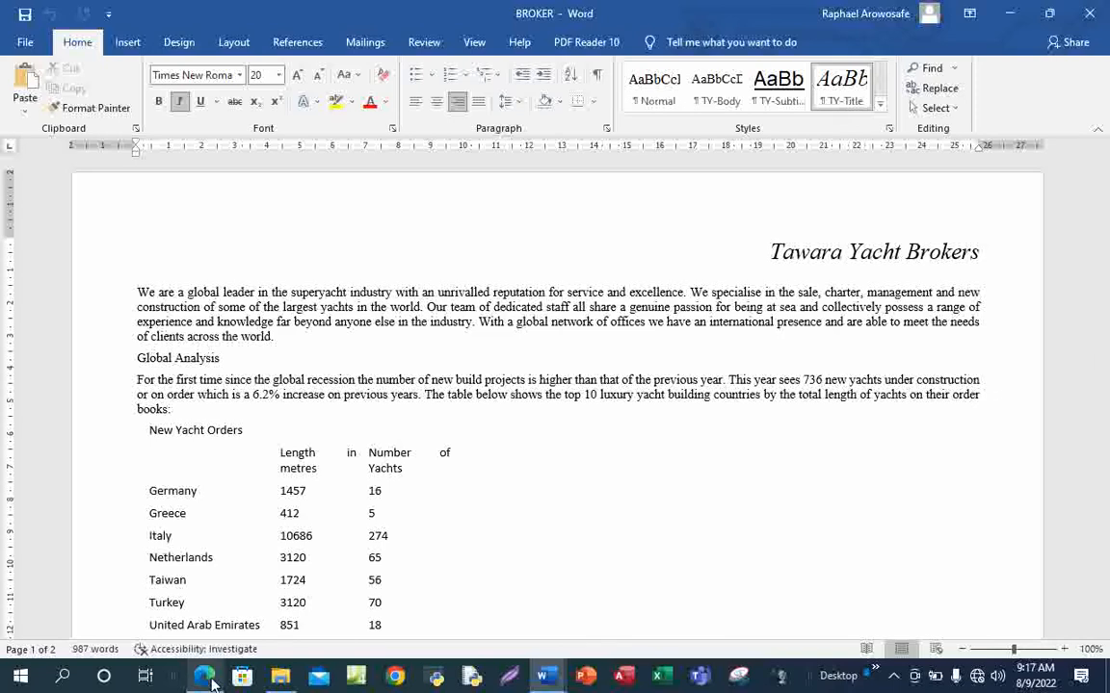
Review Task 2 item 1 in the exam PDF, then bring up the SPECIMEN PAPER 2023 folder
{"action": "mouse_move", "coordinate": [205, 676]}
{"action": "left_click", "coordinate": [232, 604]}
{"action": "scroll", "coordinate": [701, 483], "scroll_direction": "down", "scroll_amount": 1}
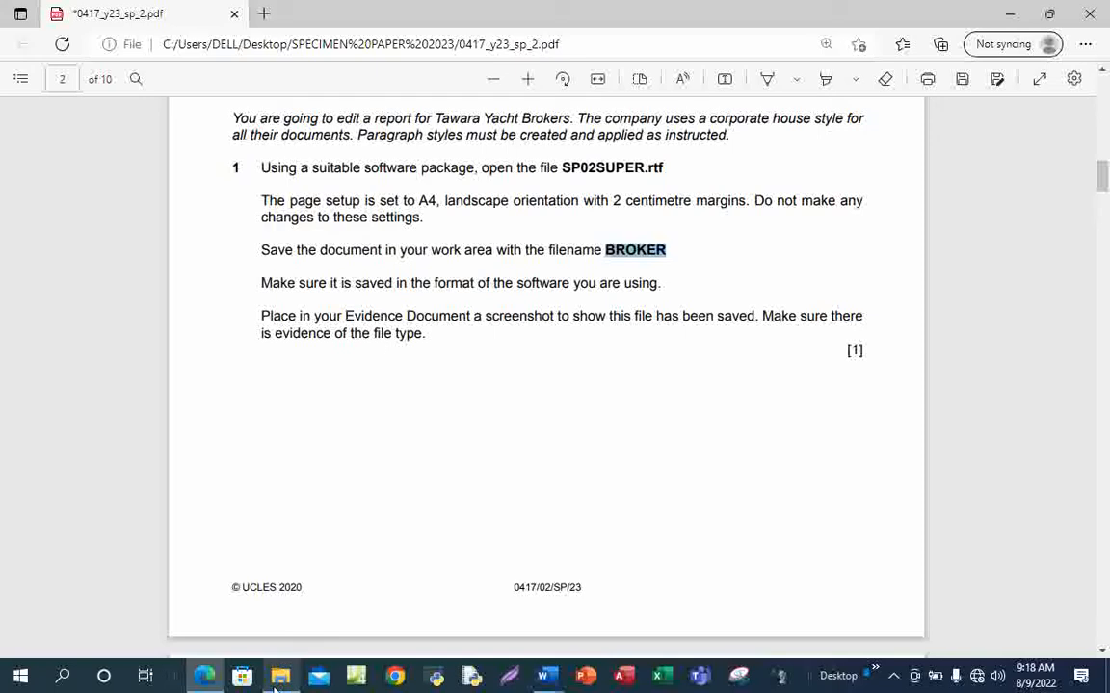
{"action": "mouse_move", "coordinate": [280, 677]}
{"action": "left_click", "coordinate": [280, 632]}
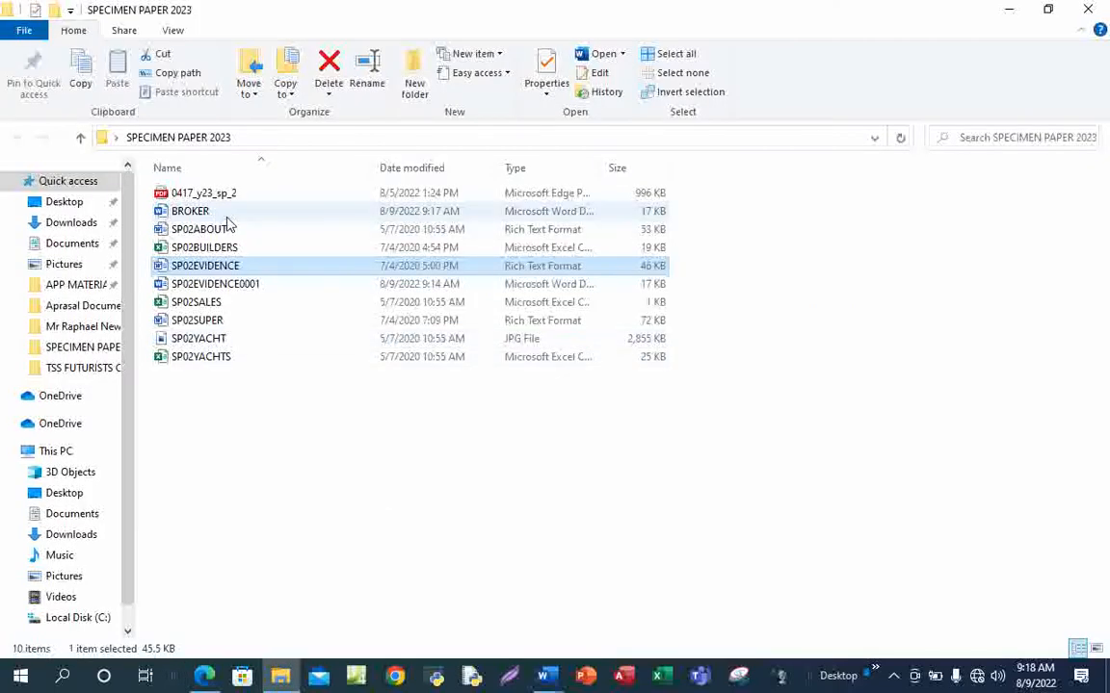
Snip the BROKER file row showing Word type and 17 KB size to the clipboard
{"action": "left_click", "coordinate": [892, 676]}
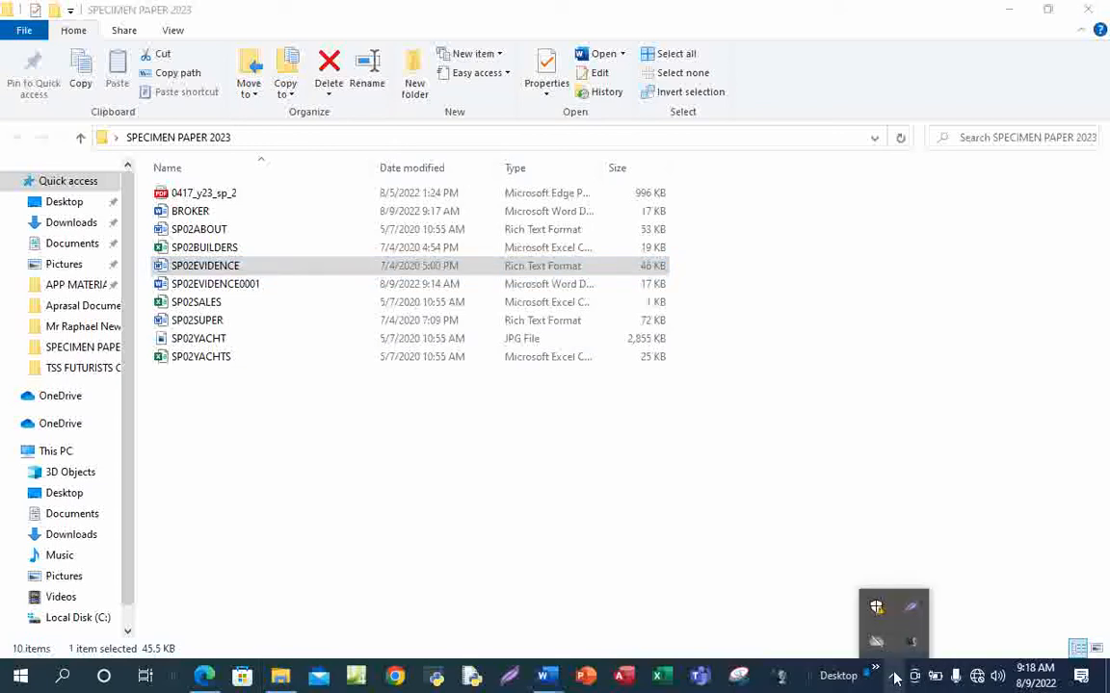
{"action": "left_click", "coordinate": [911, 614]}
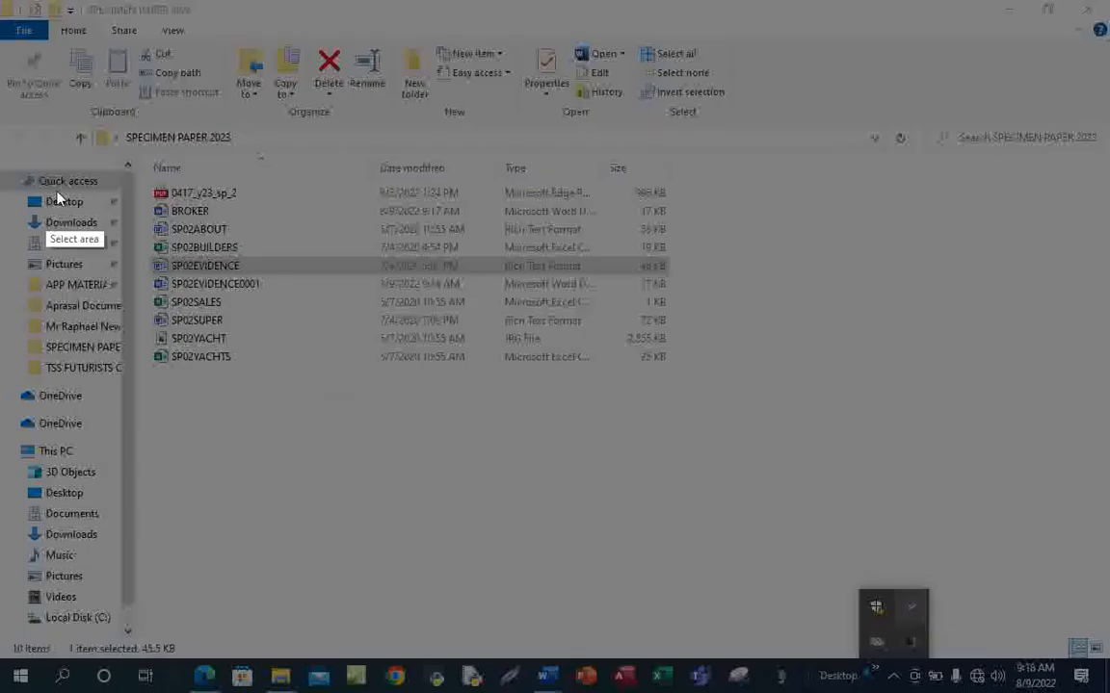
{"action": "mouse_move", "coordinate": [142, 194]}
{"action": "left_mouse_down"}
{"action": "mouse_move", "coordinate": [204, 232]}
{"action": "mouse_move", "coordinate": [710, 227]}
{"action": "left_mouse_up"}
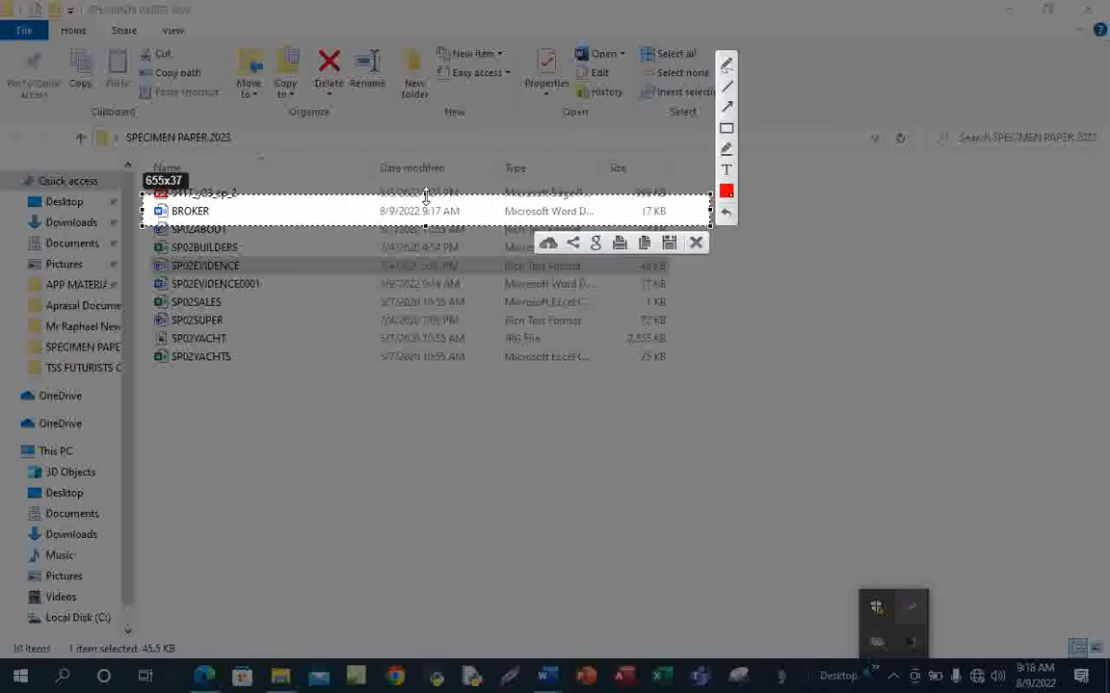
{"action": "left_click_drag", "start_coordinate": [426, 196], "coordinate": [426, 202]}
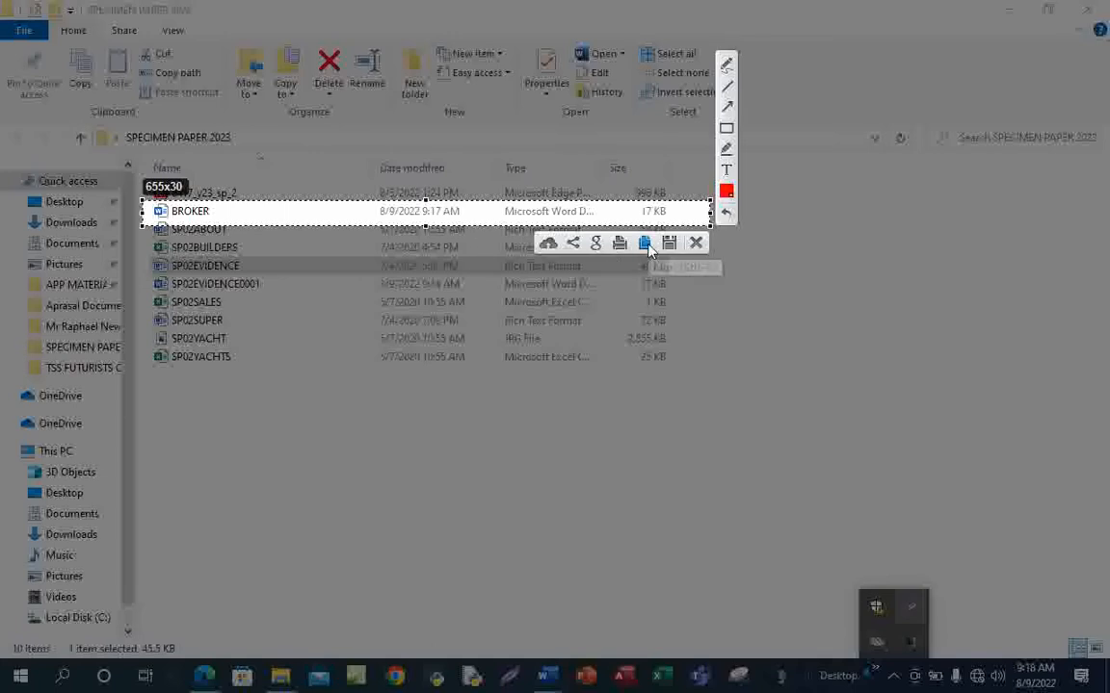
{"action": "left_click", "coordinate": [642, 244]}
Paste the BROKER file-row screenshot under Step 1 in SP02EVIDENCE0001 and save
{"action": "mouse_move", "coordinate": [534, 682]}
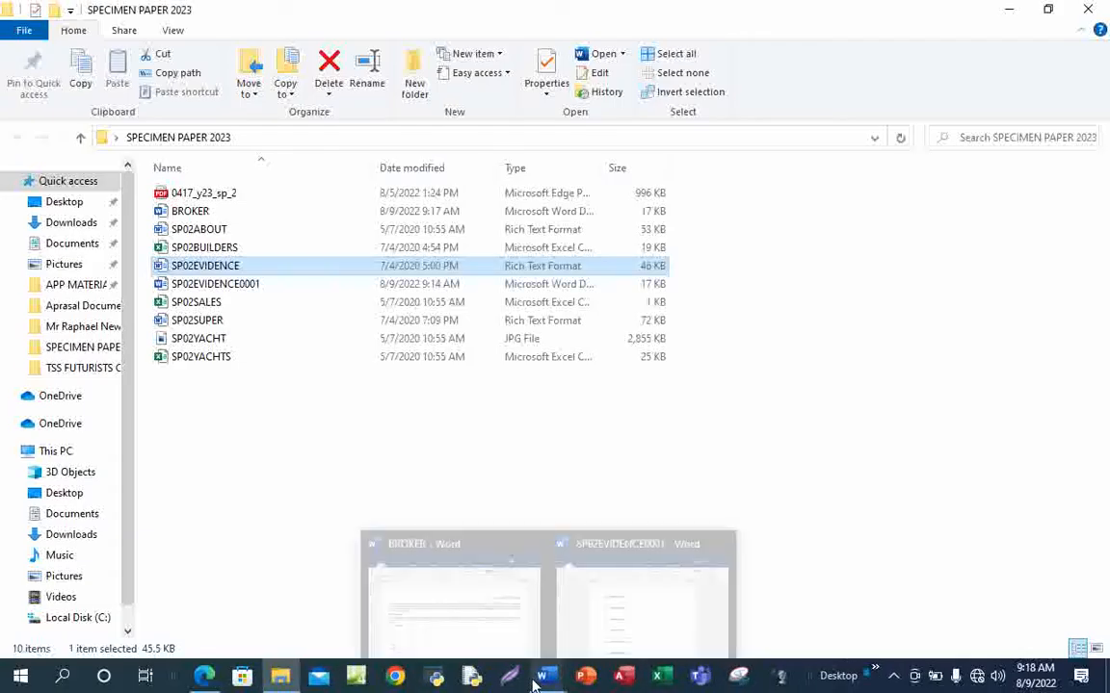
{"action": "left_click", "coordinate": [619, 592]}
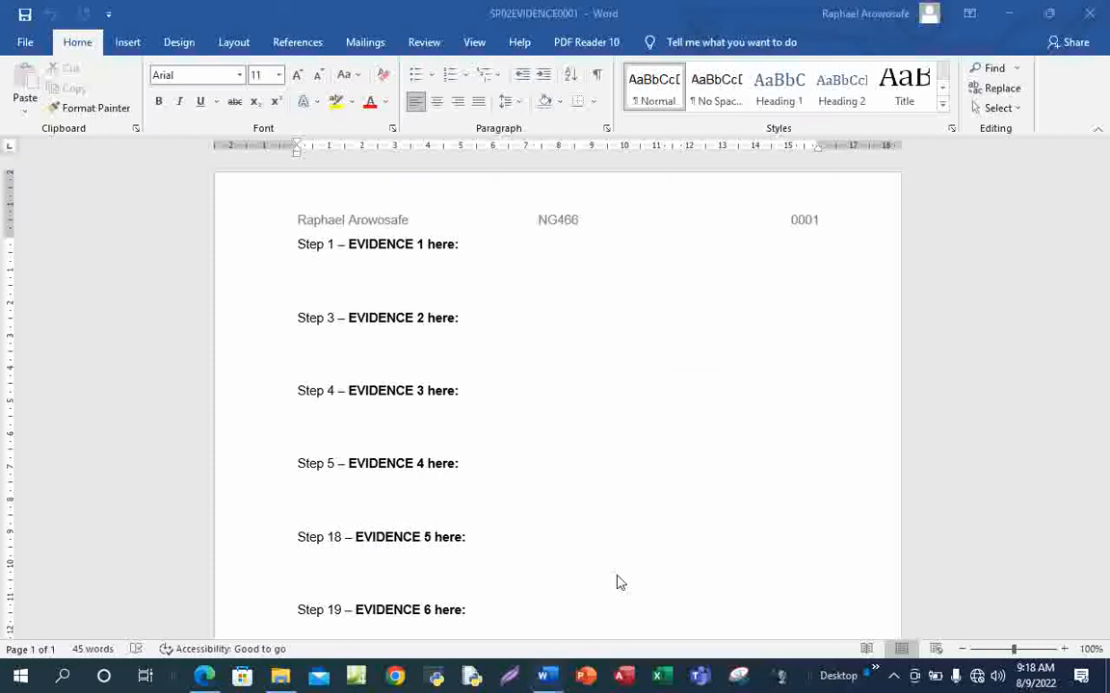
{"action": "left_click", "coordinate": [332, 273]}
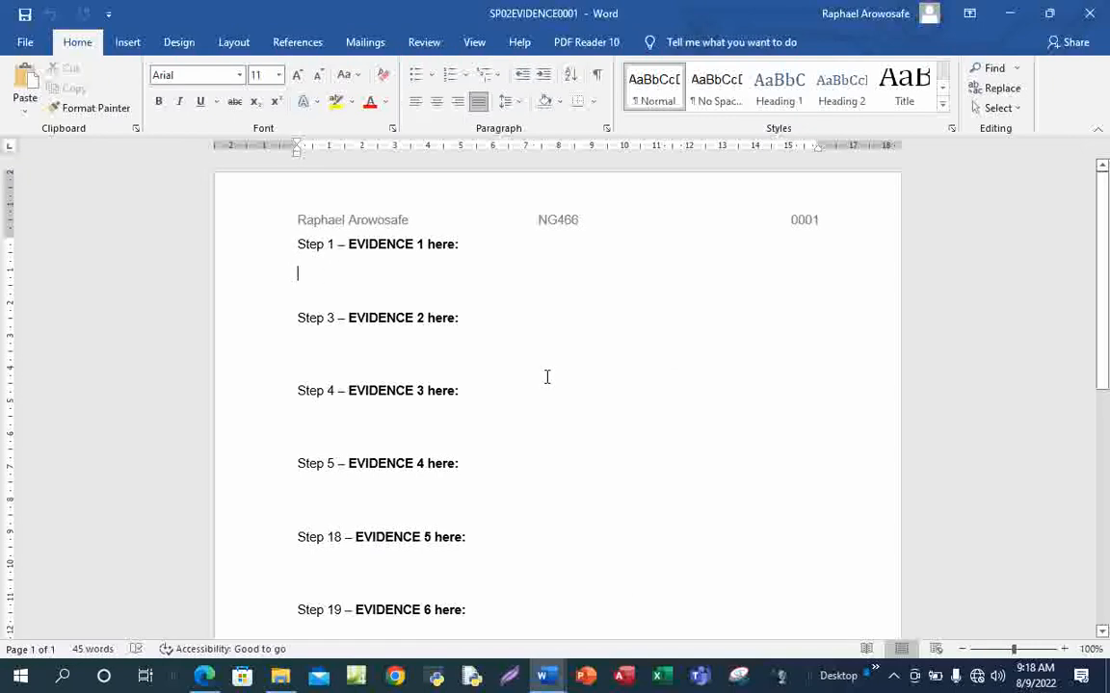
{"action": "key", "text": "ctrl+v"}
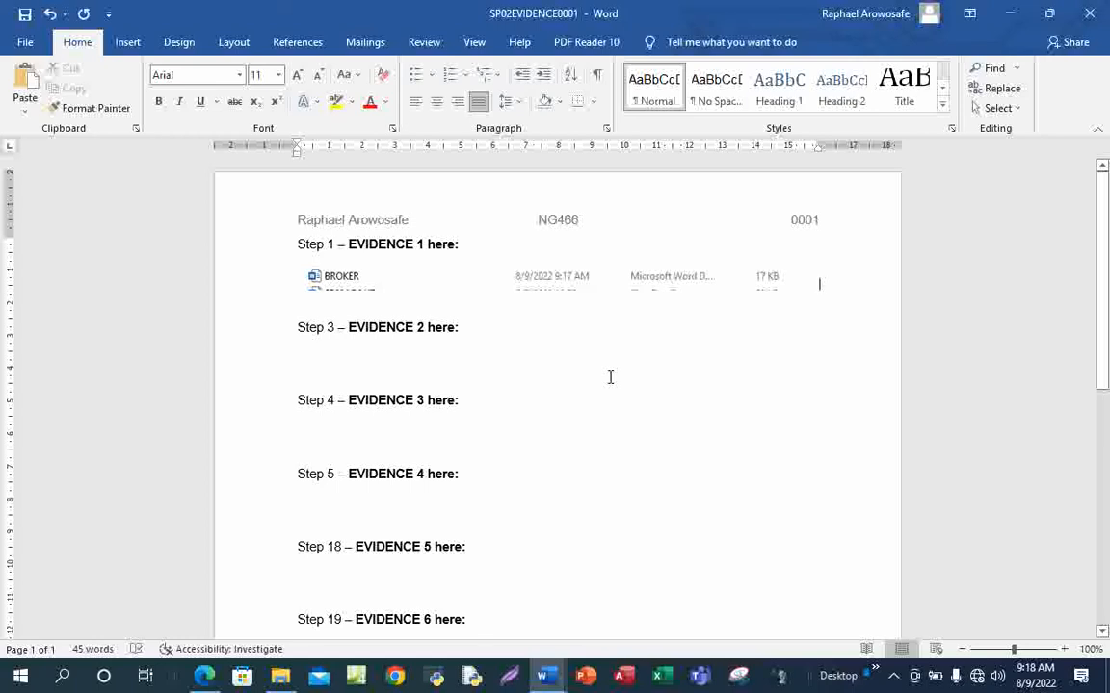
{"action": "key", "text": "ctrl+s"}
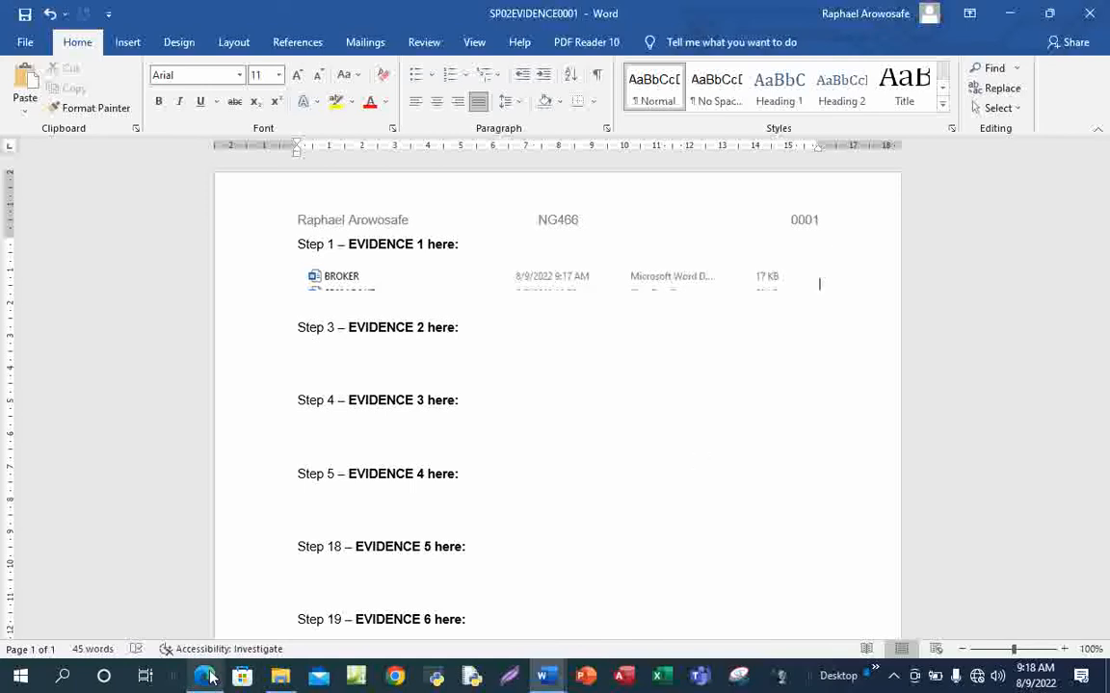
Draw a tick beside question 1 in the exam PDF and move on to page 3
{"action": "mouse_move", "coordinate": [211, 678]}
{"action": "left_click", "coordinate": [229, 616]}
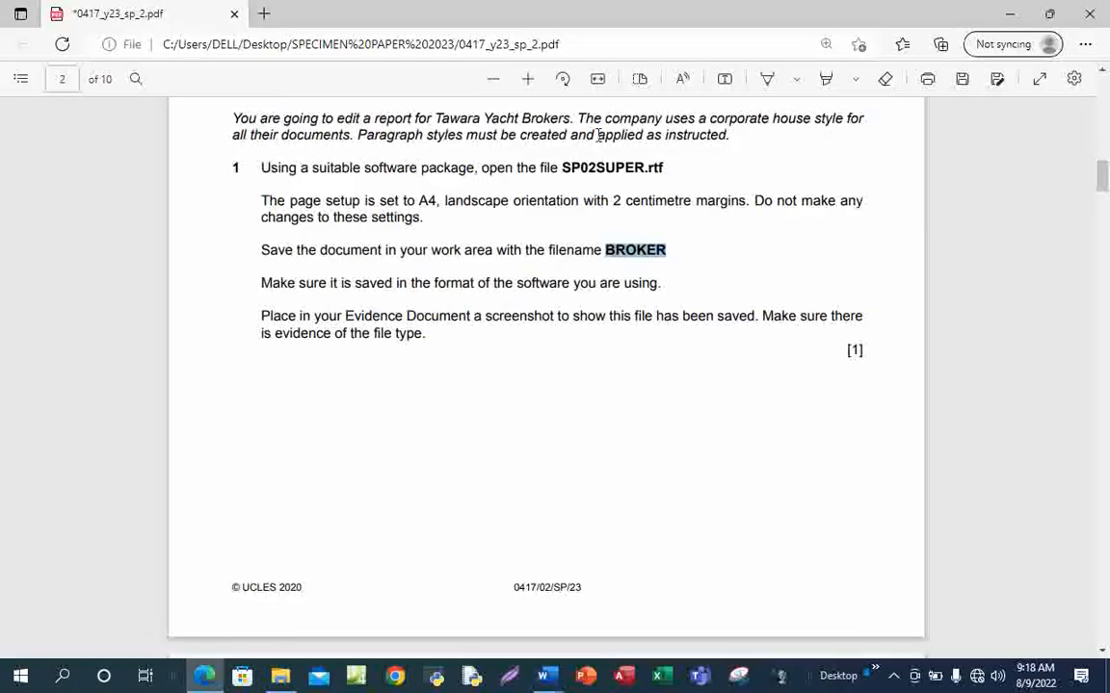
{"action": "left_click", "coordinate": [768, 82]}
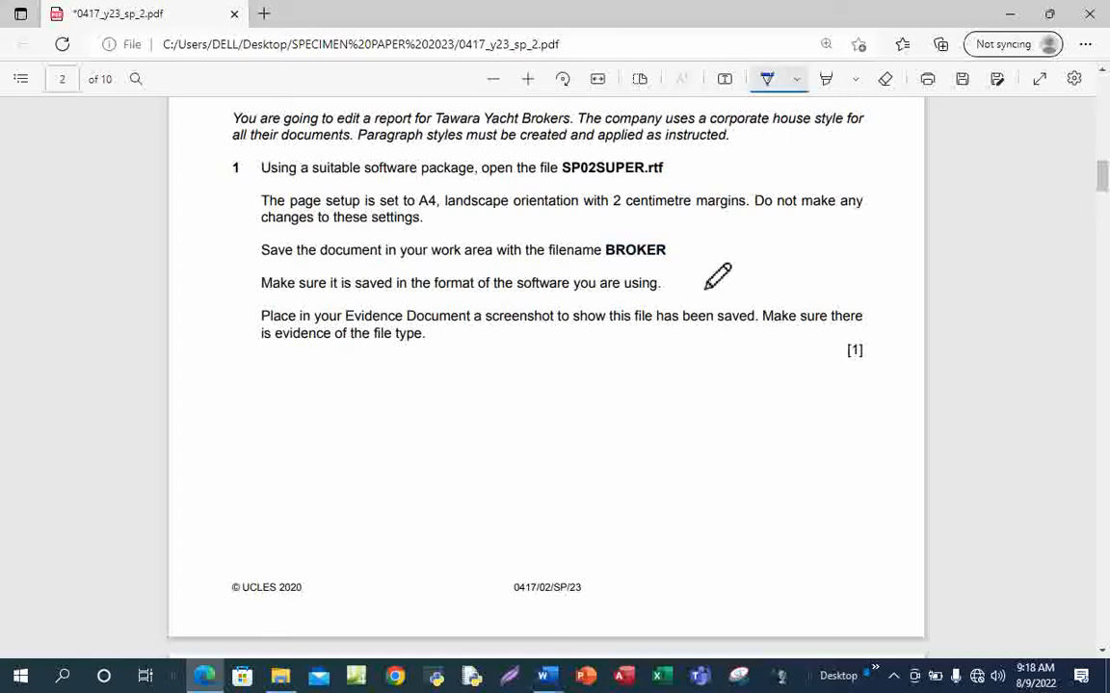
{"action": "left_click_drag", "start_coordinate": [207, 220], "coordinate": [374, 190]}
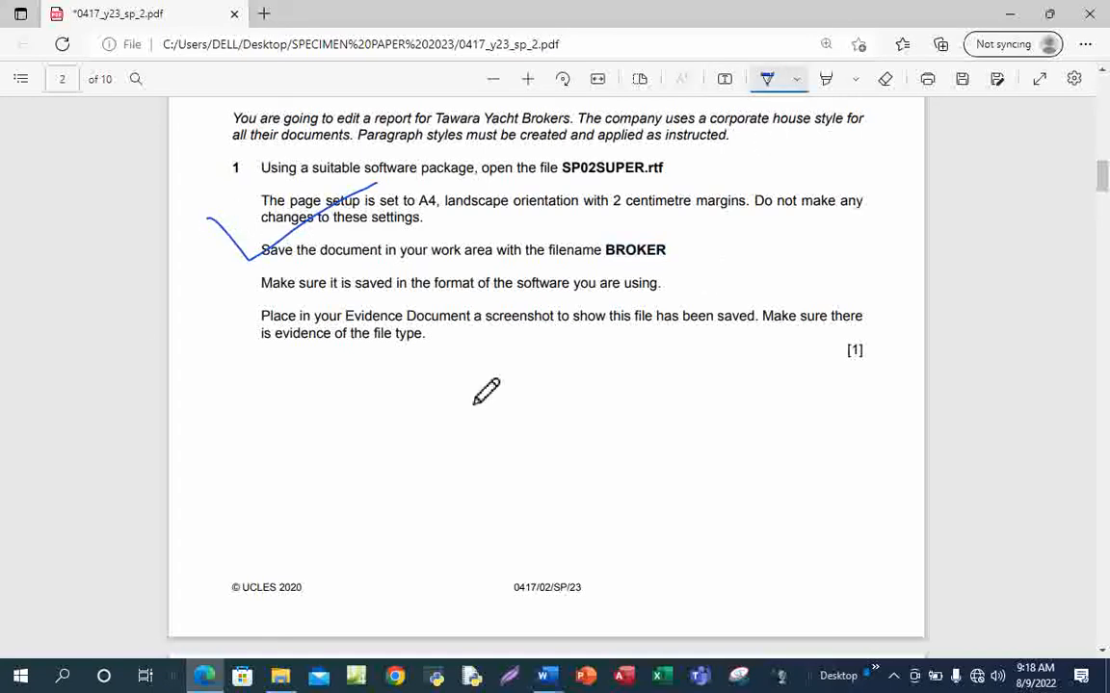
{"action": "scroll", "coordinate": [515, 386], "scroll_direction": "down", "scroll_amount": 4}
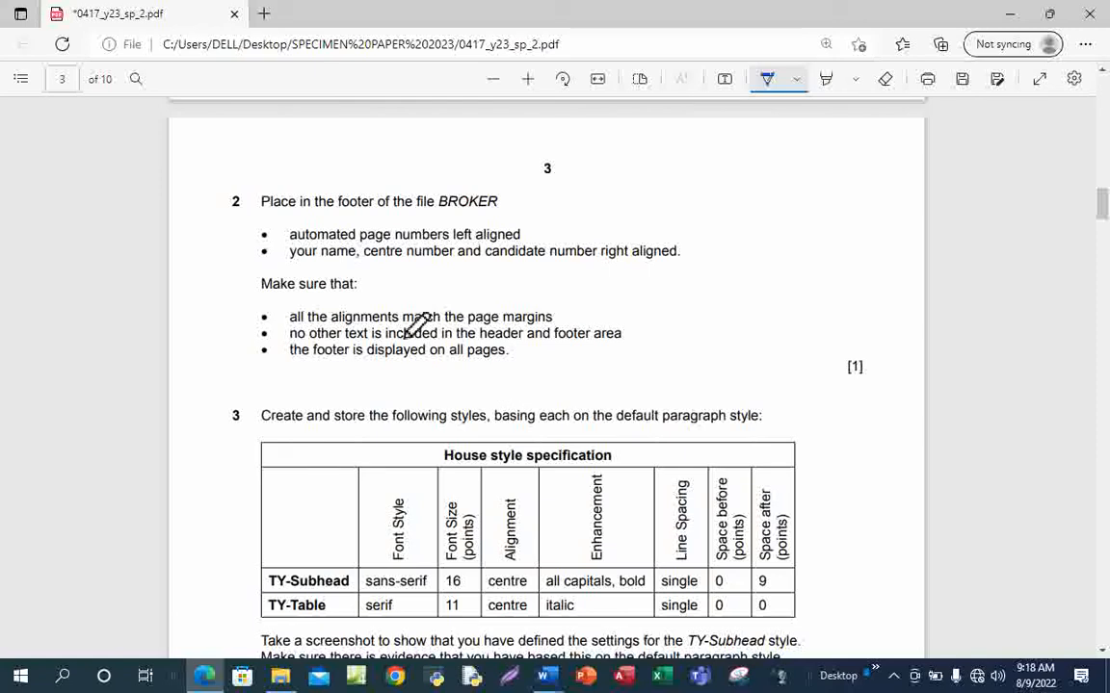
{"action": "left_click", "coordinate": [768, 83]}
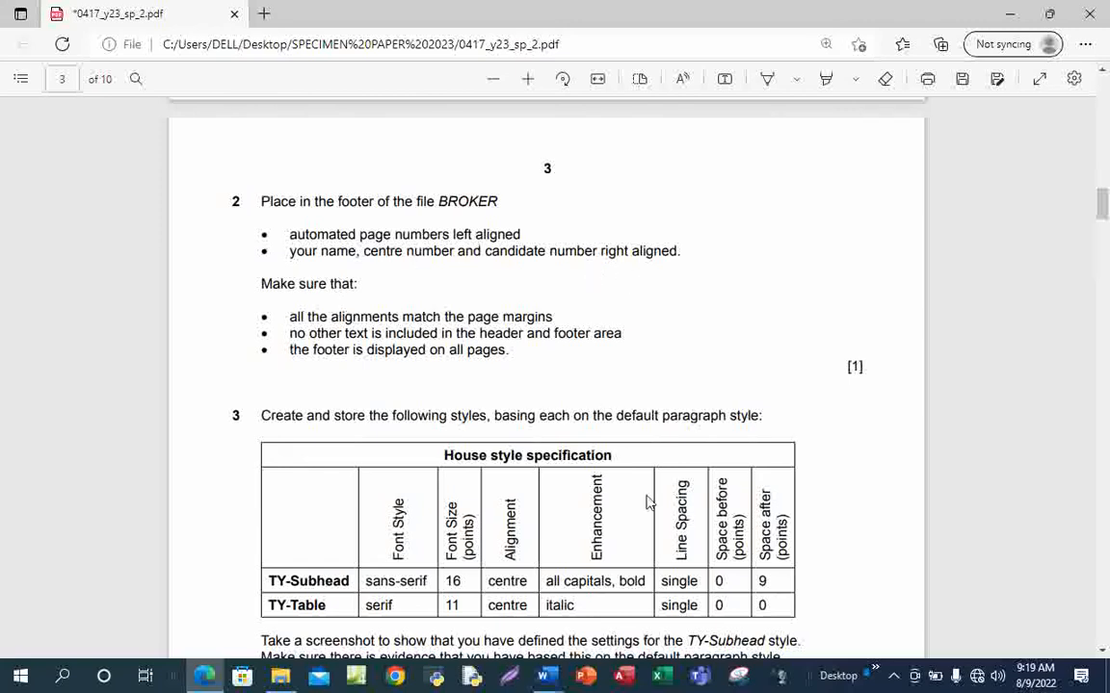
Add a Blank (Three Columns) footer to the BROKER document
{"action": "mouse_move", "coordinate": [552, 685]}
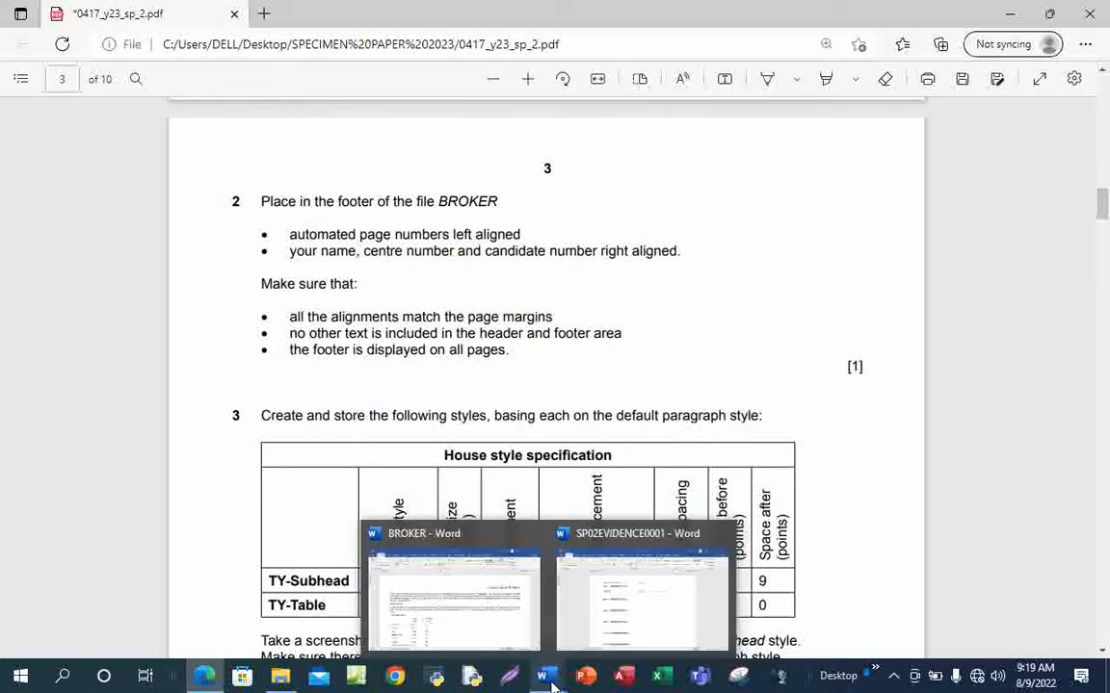
{"action": "left_click", "coordinate": [443, 571]}
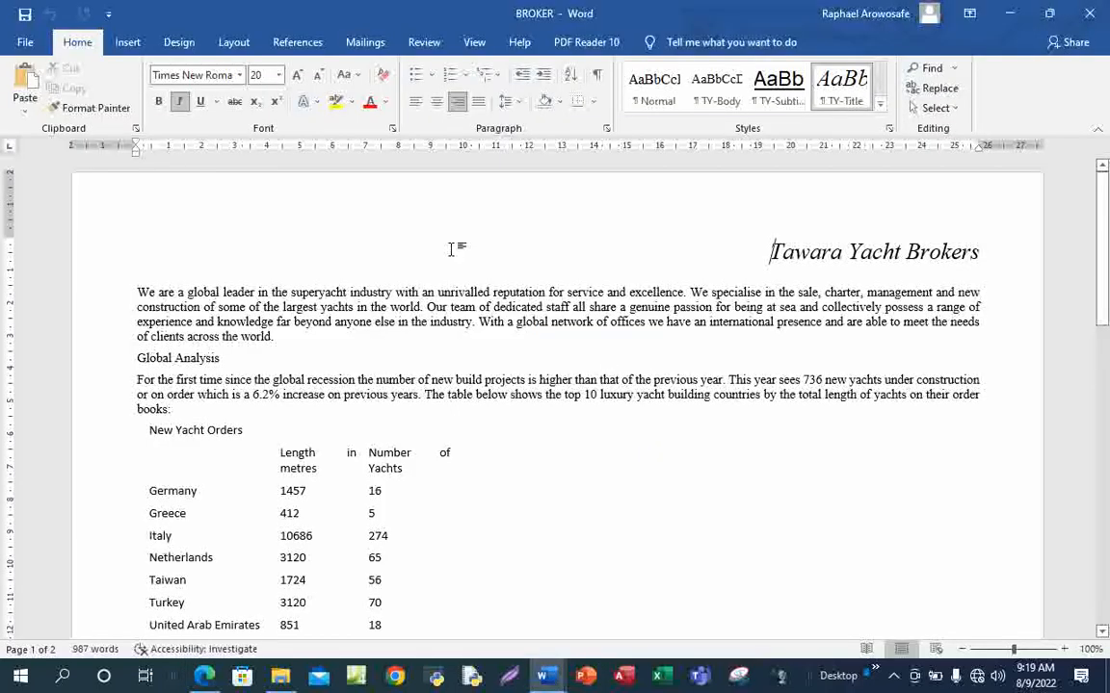
{"action": "left_click", "coordinate": [125, 43]}
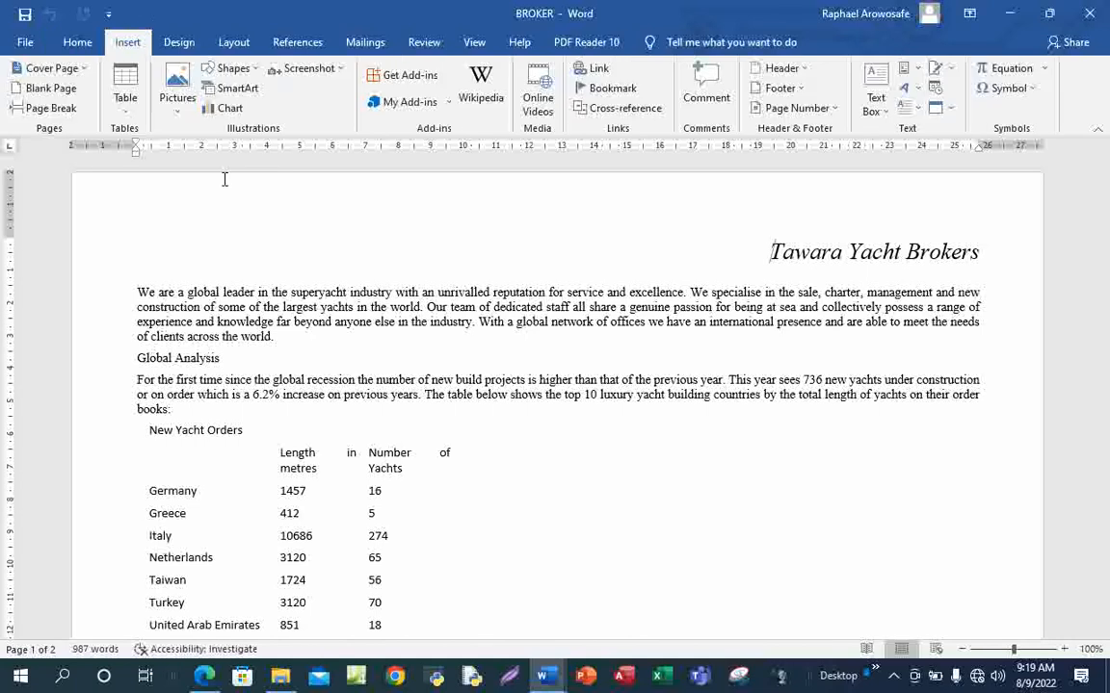
{"action": "left_click", "coordinate": [799, 88]}
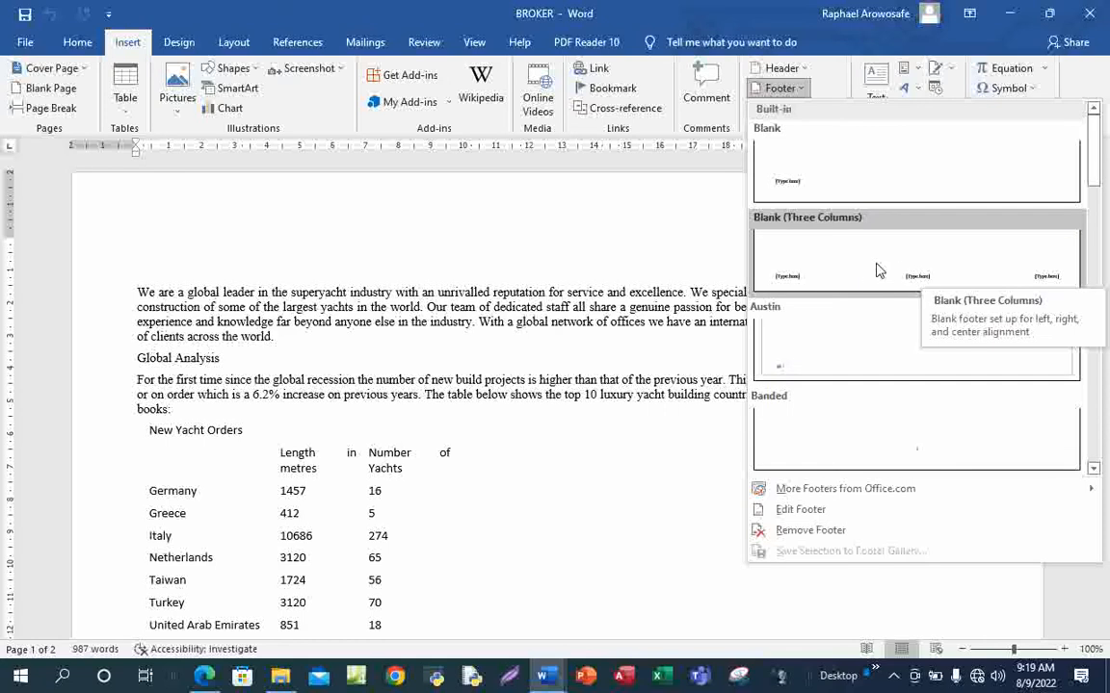
{"action": "left_click", "coordinate": [879, 275]}
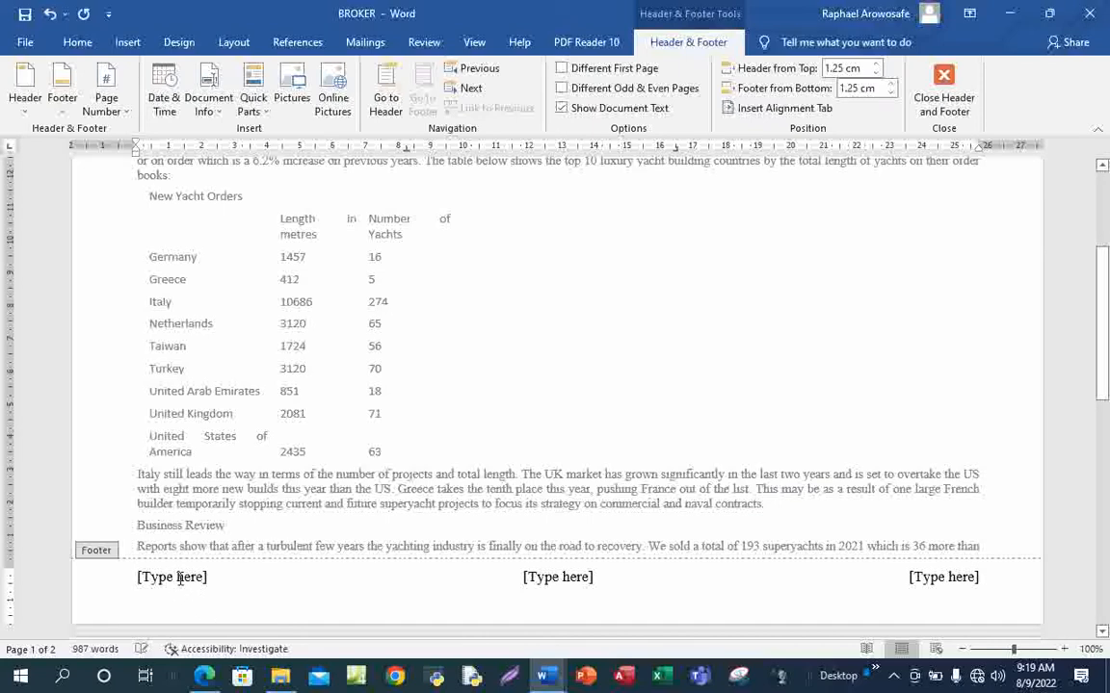
Insert a Page field in 1, 2, 3 format into the left footer placeholder
{"action": "left_click", "coordinate": [179, 578]}
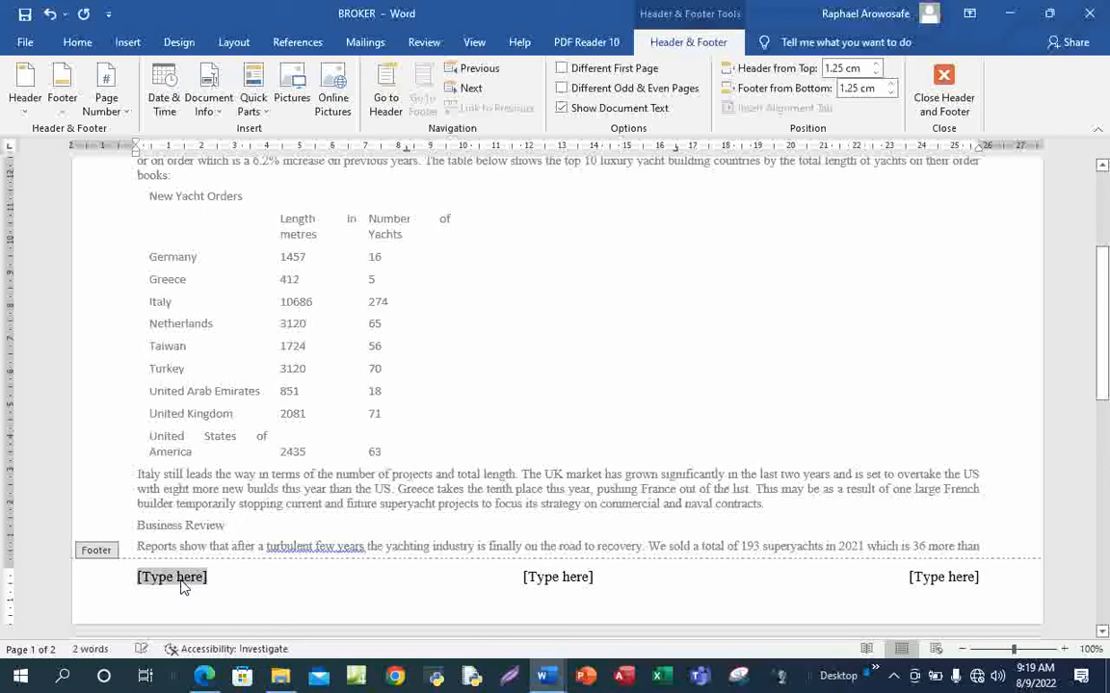
{"action": "left_click", "coordinate": [266, 116]}
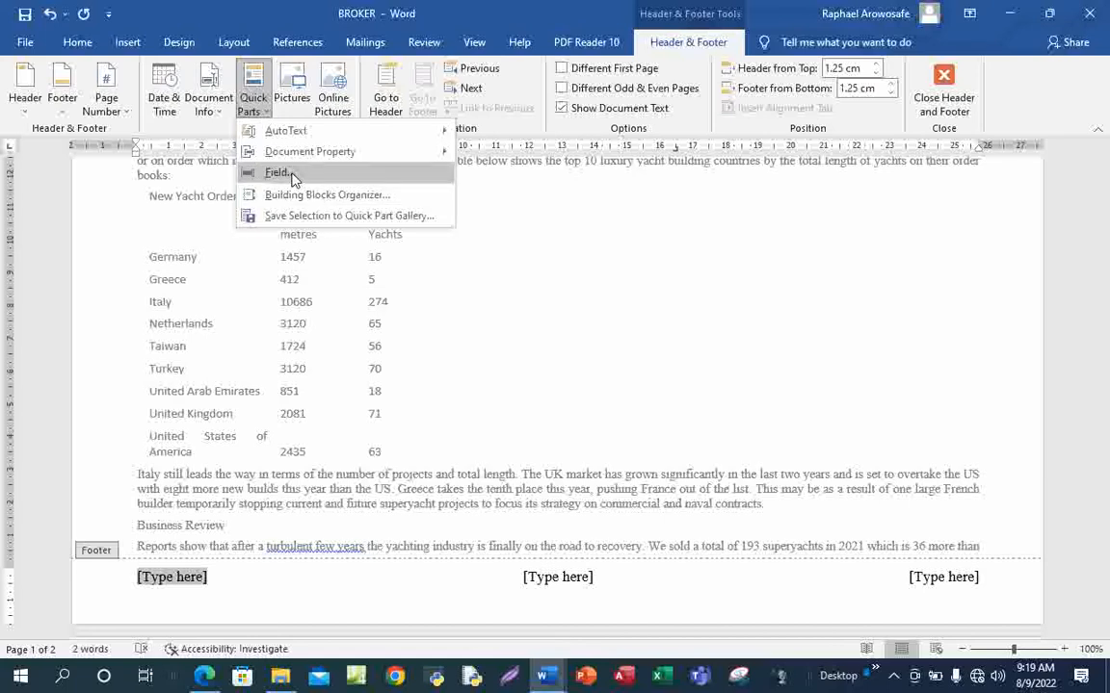
{"action": "left_click", "coordinate": [292, 175]}
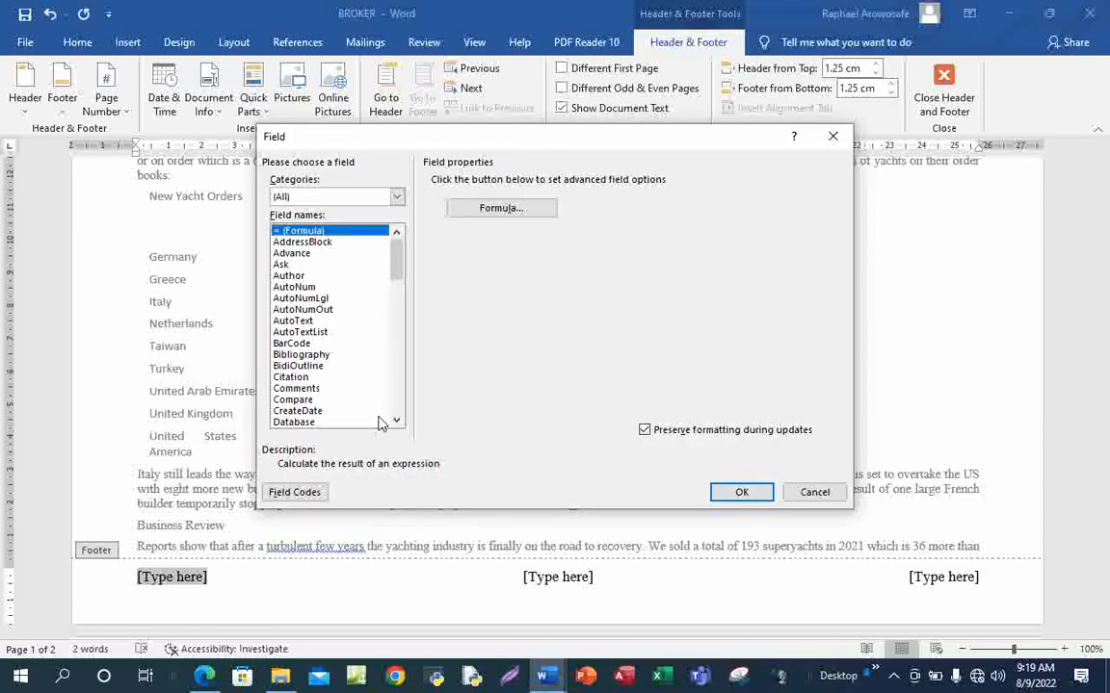
{"action": "left_click_drag", "start_coordinate": [396, 420], "coordinate": [398, 427]}
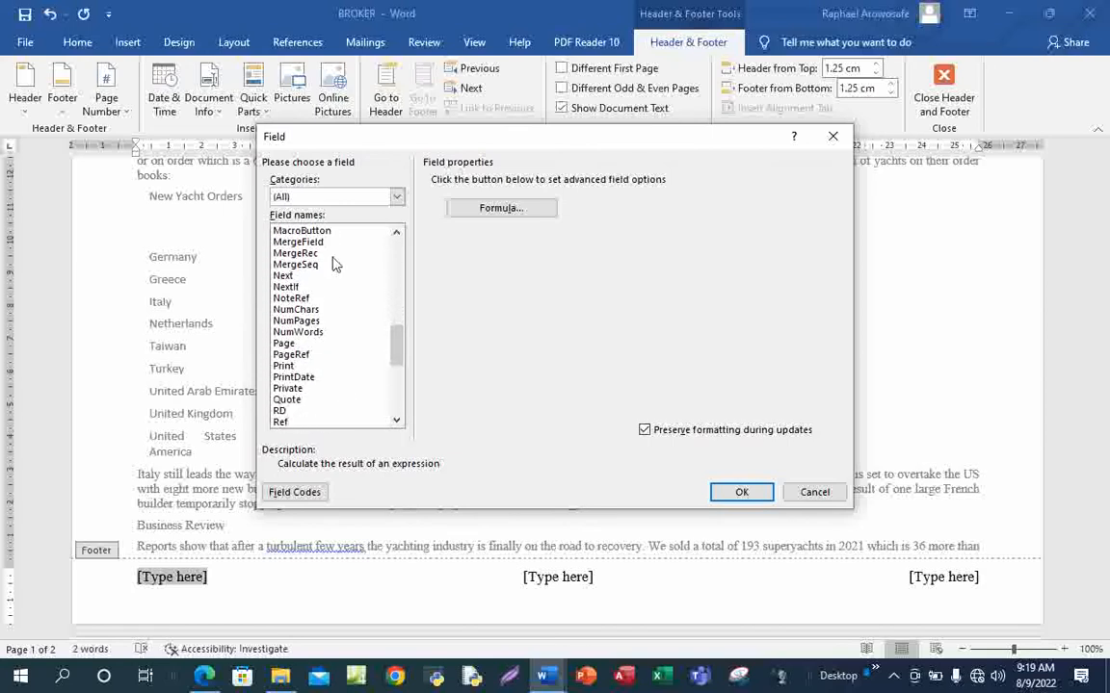
{"action": "left_click", "coordinate": [283, 343]}
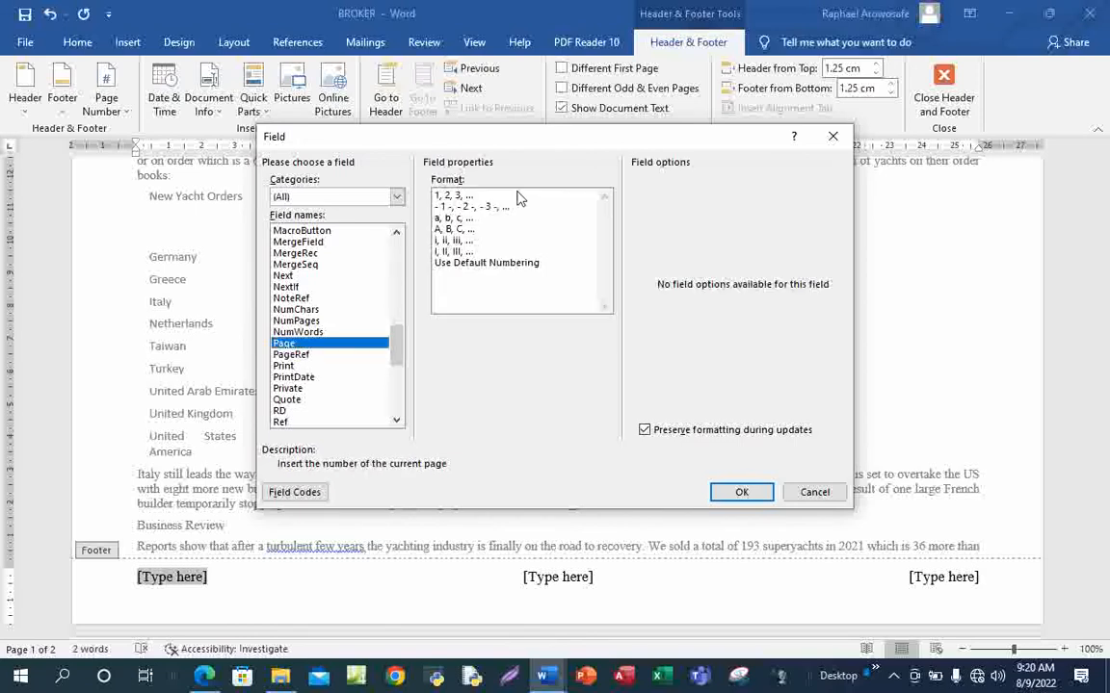
{"action": "left_click", "coordinate": [453, 197]}
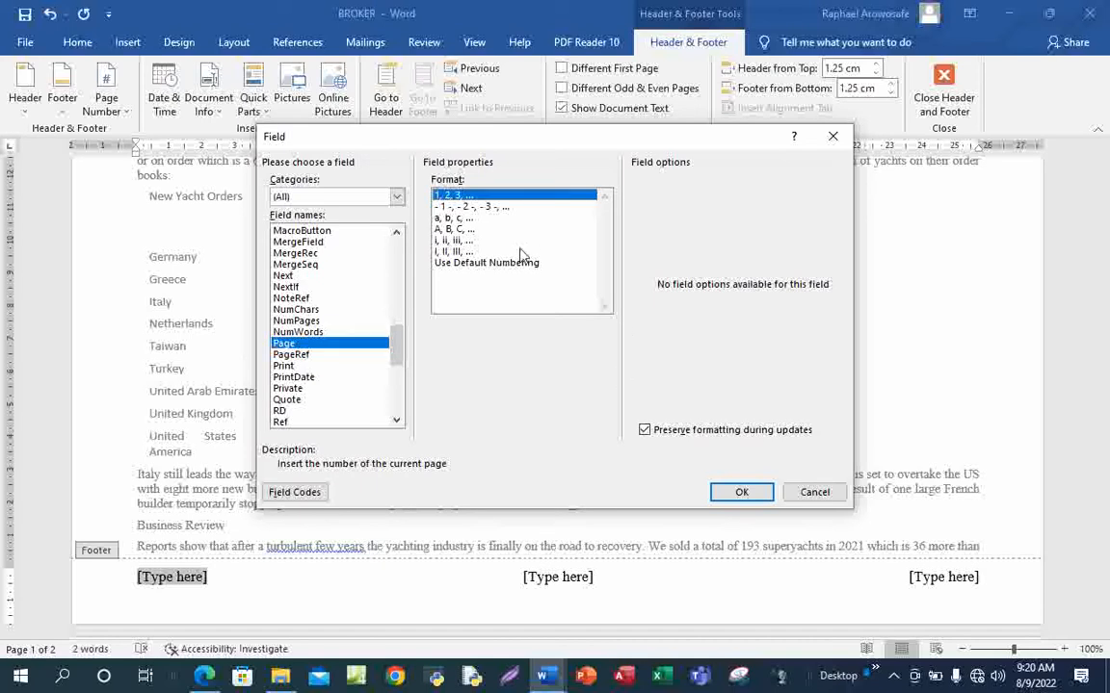
{"action": "left_click", "coordinate": [741, 494]}
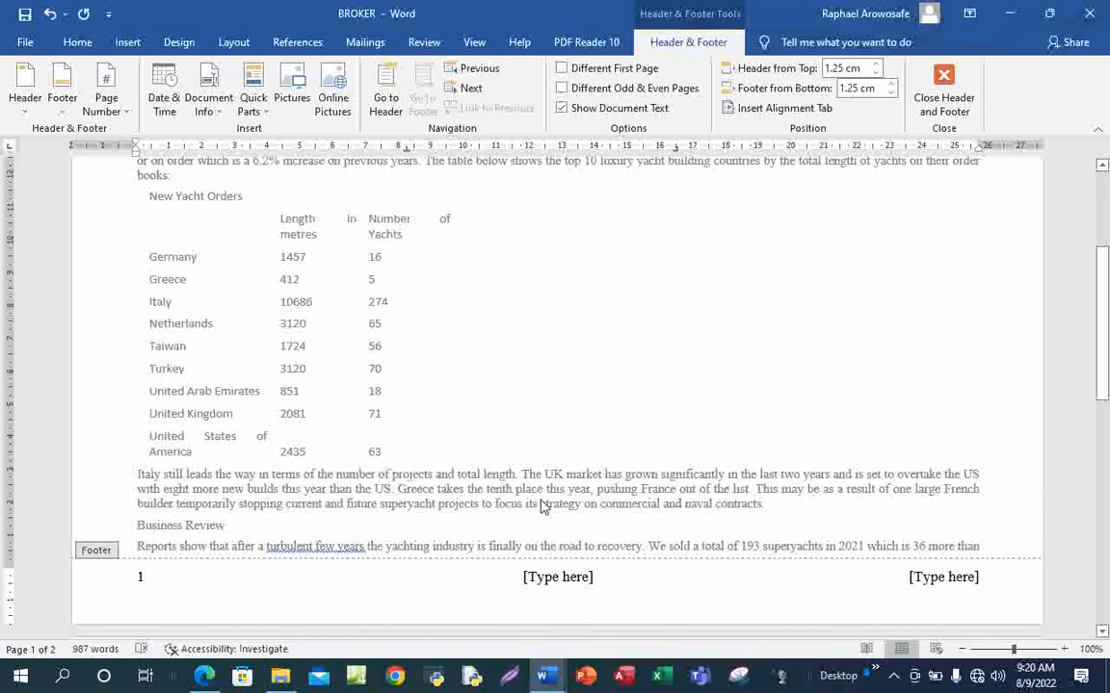
Fill the right footer placeholder with the candidate's name, centre number and candidate number
{"action": "scroll", "coordinate": [552, 465], "scroll_direction": "down", "scroll_amount": 15}
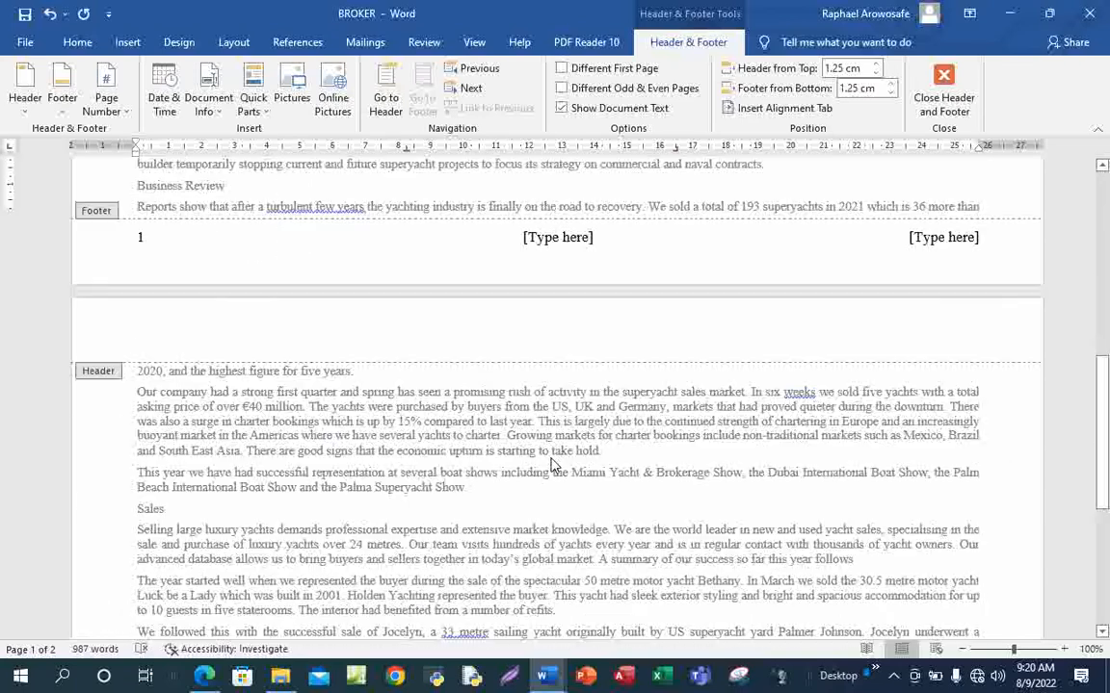
{"action": "scroll", "coordinate": [552, 465], "scroll_direction": "down", "scroll_amount": 1}
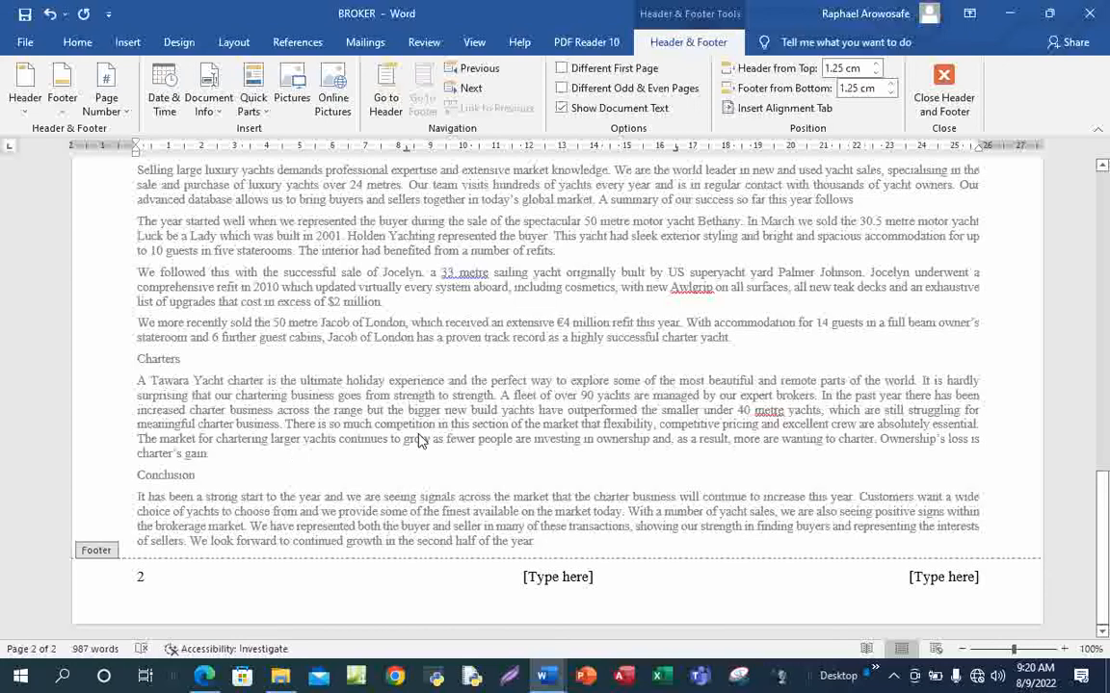
{"action": "scroll", "coordinate": [608, 408], "scroll_direction": "up", "scroll_amount": 6}
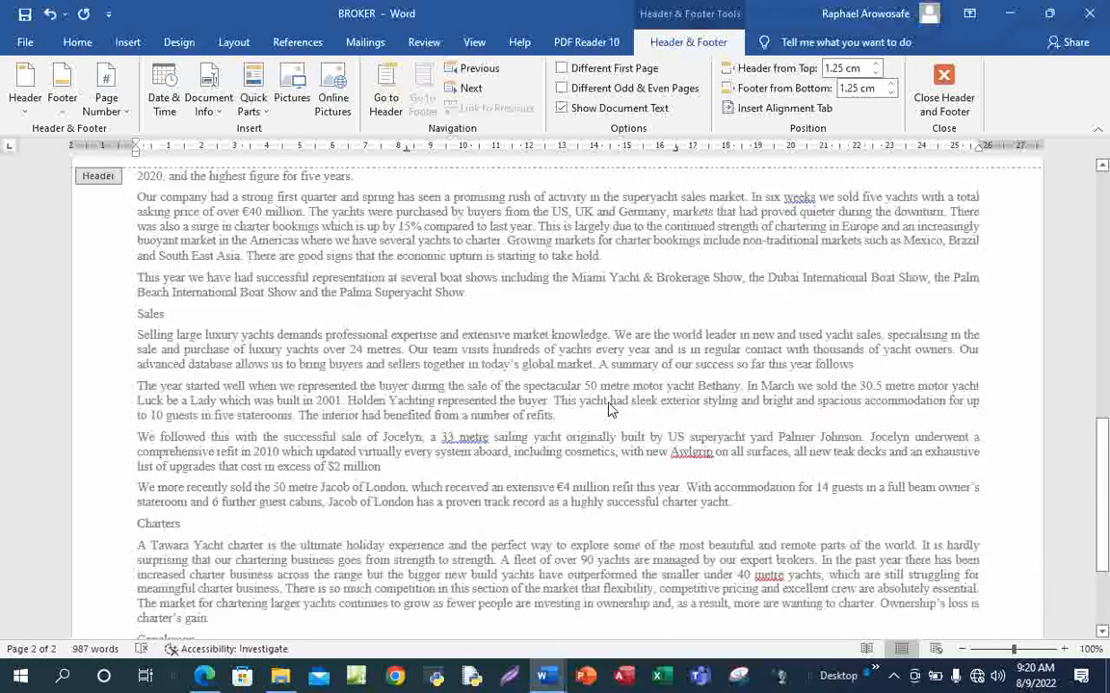
{"action": "scroll", "coordinate": [608, 408], "scroll_direction": "up", "scroll_amount": 4}
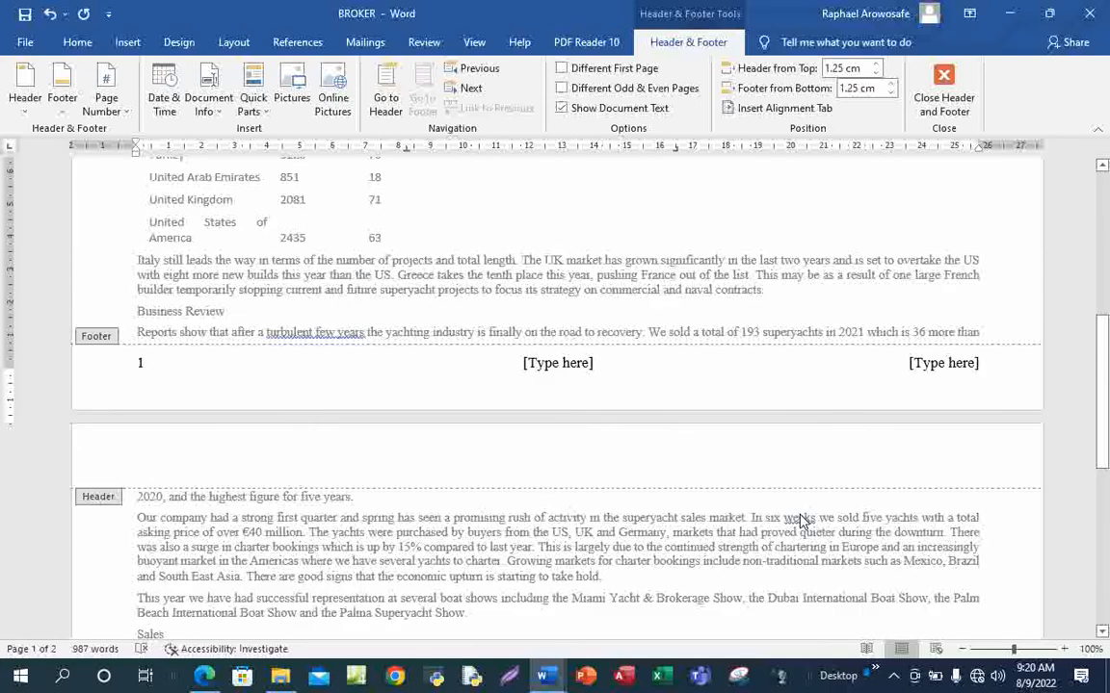
{"action": "scroll", "coordinate": [804, 425], "scroll_direction": "up", "scroll_amount": 3}
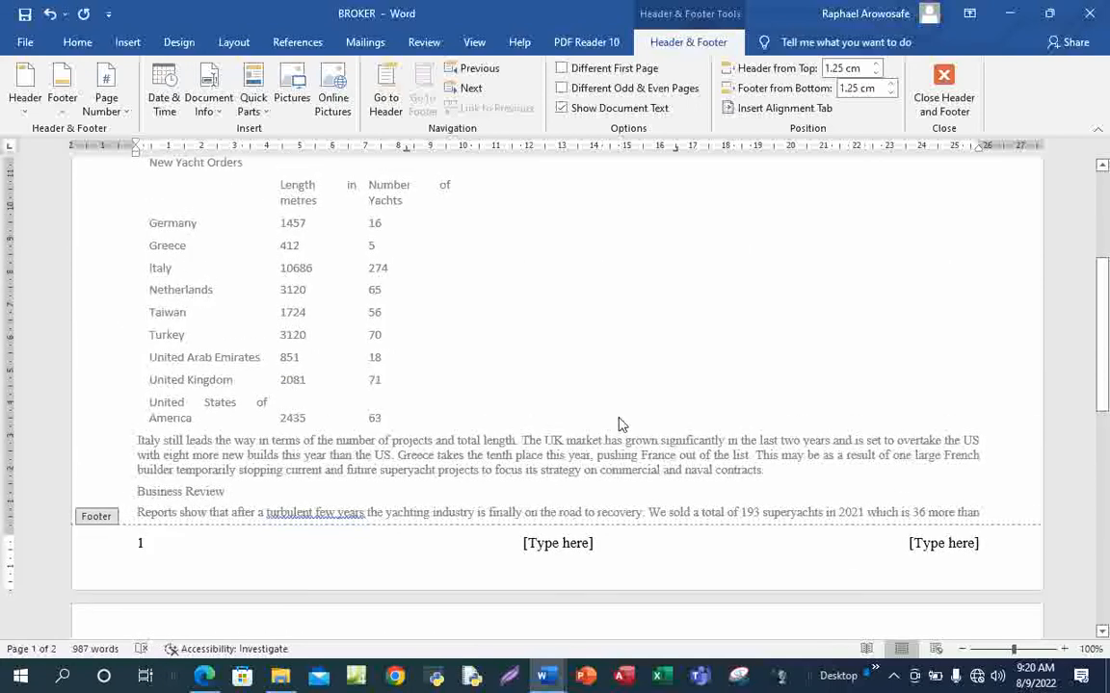
{"action": "left_click", "coordinate": [951, 546]}
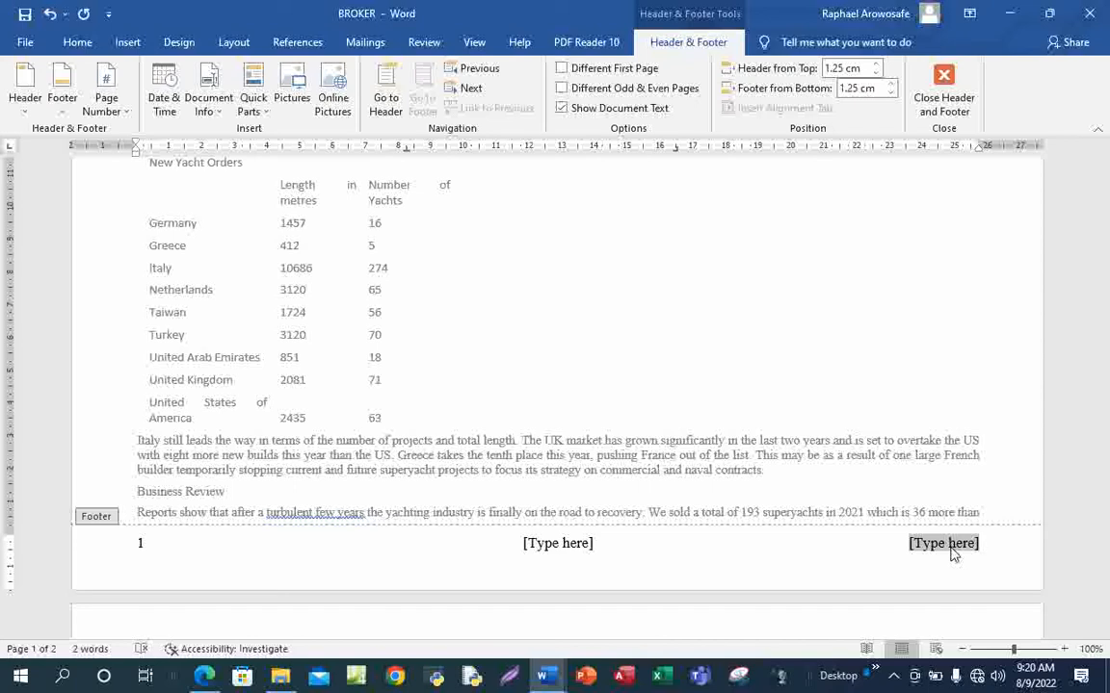
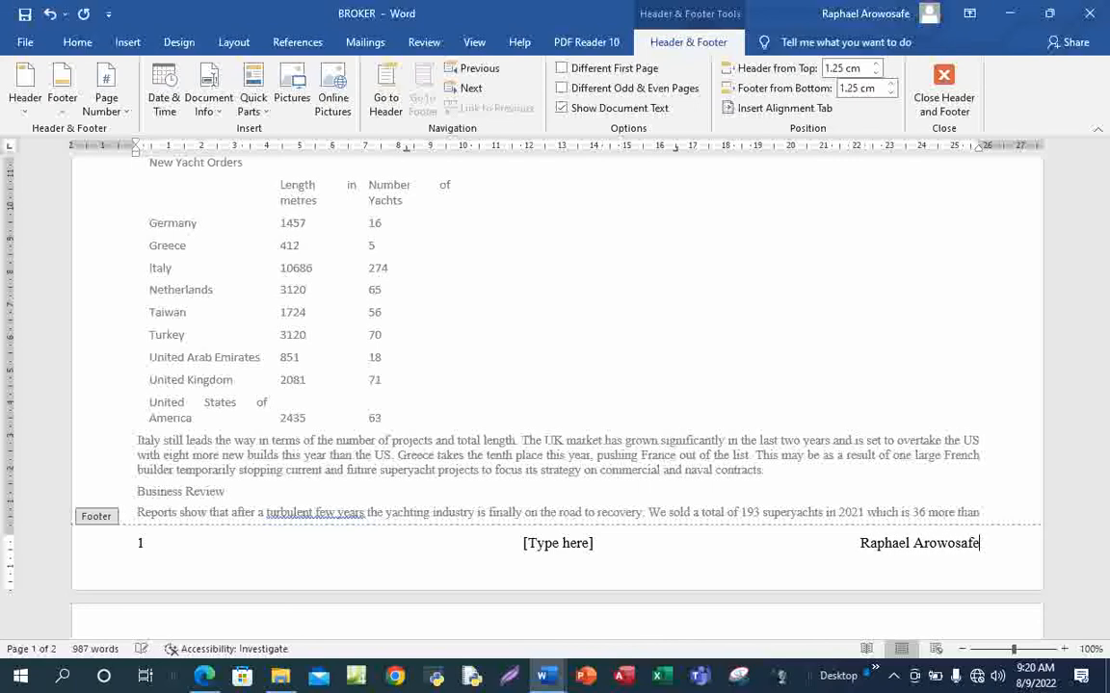
{"action": "type", "text": ","}
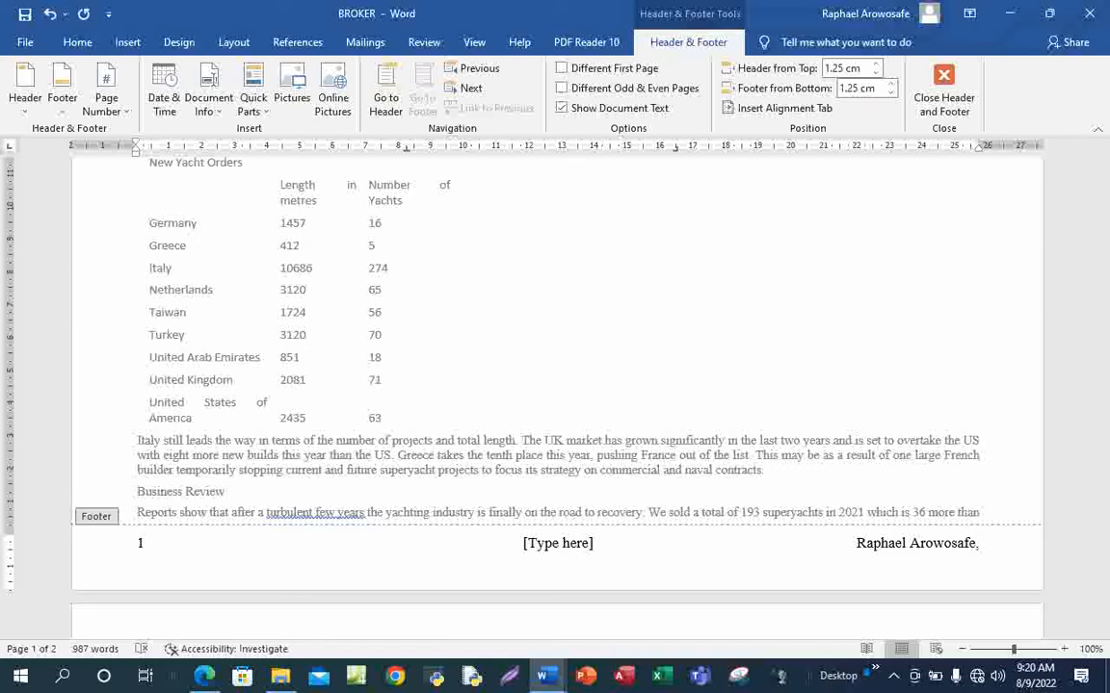
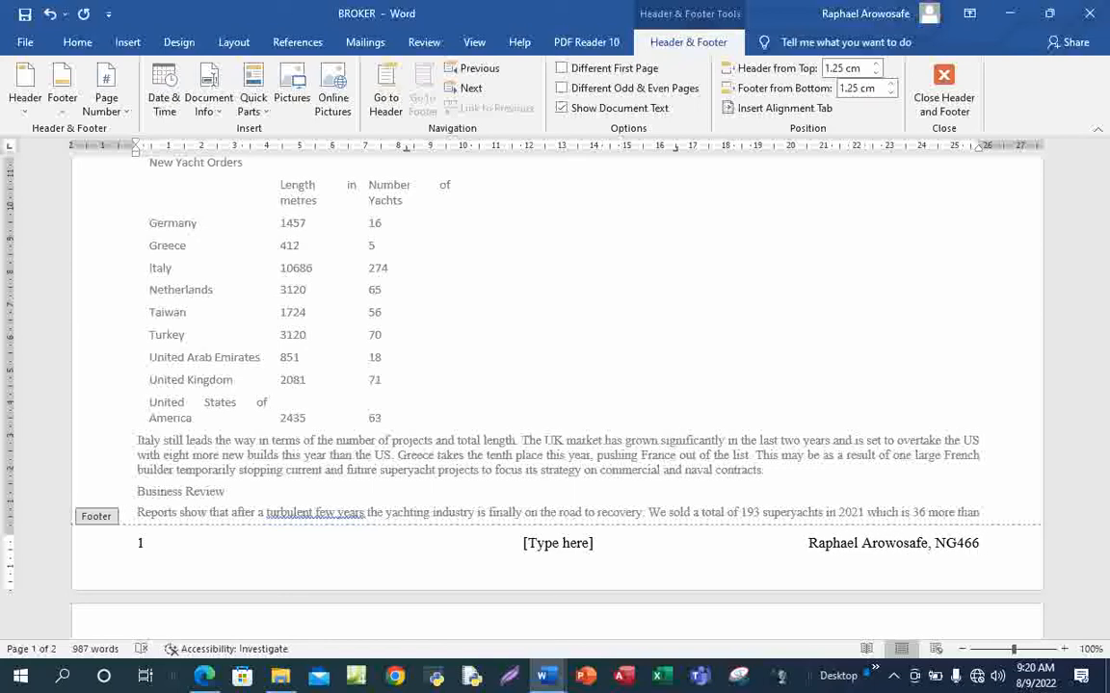
{"action": "type", "text": ","}
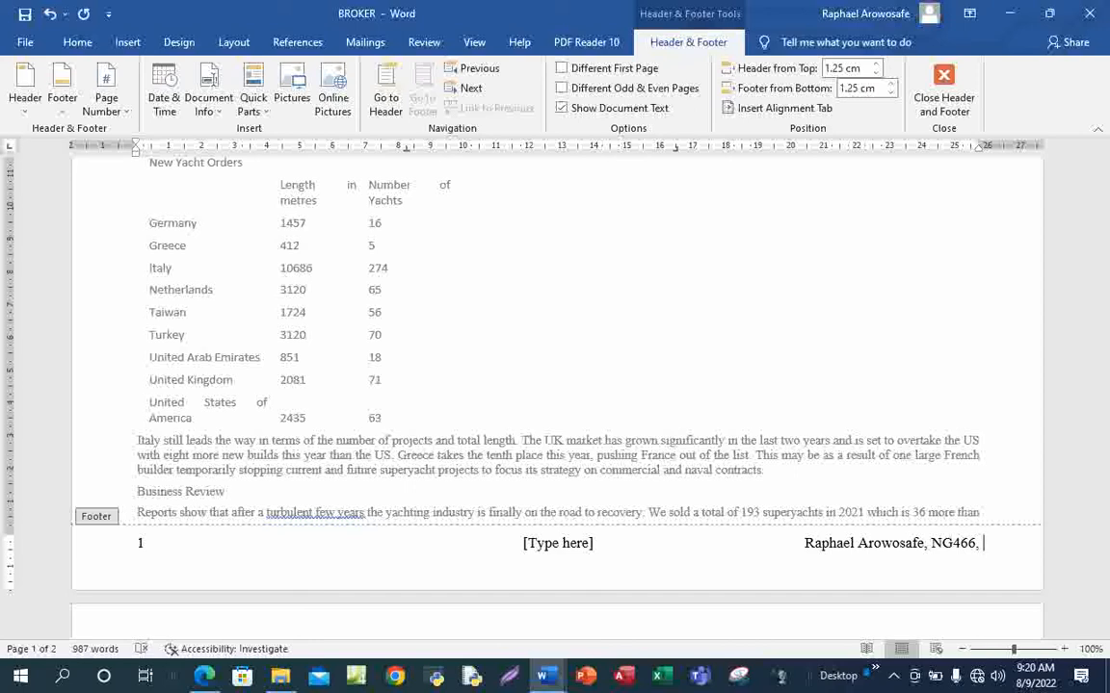
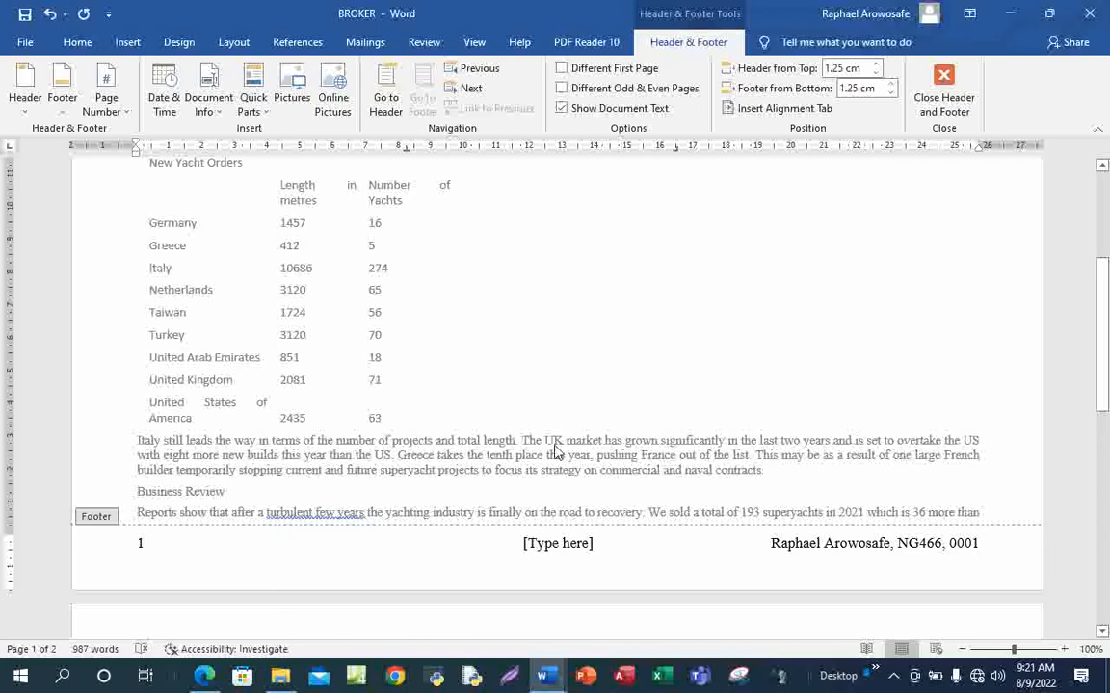
Delete the centre footer placeholder and close the footer
{"action": "left_click", "coordinate": [575, 546]}
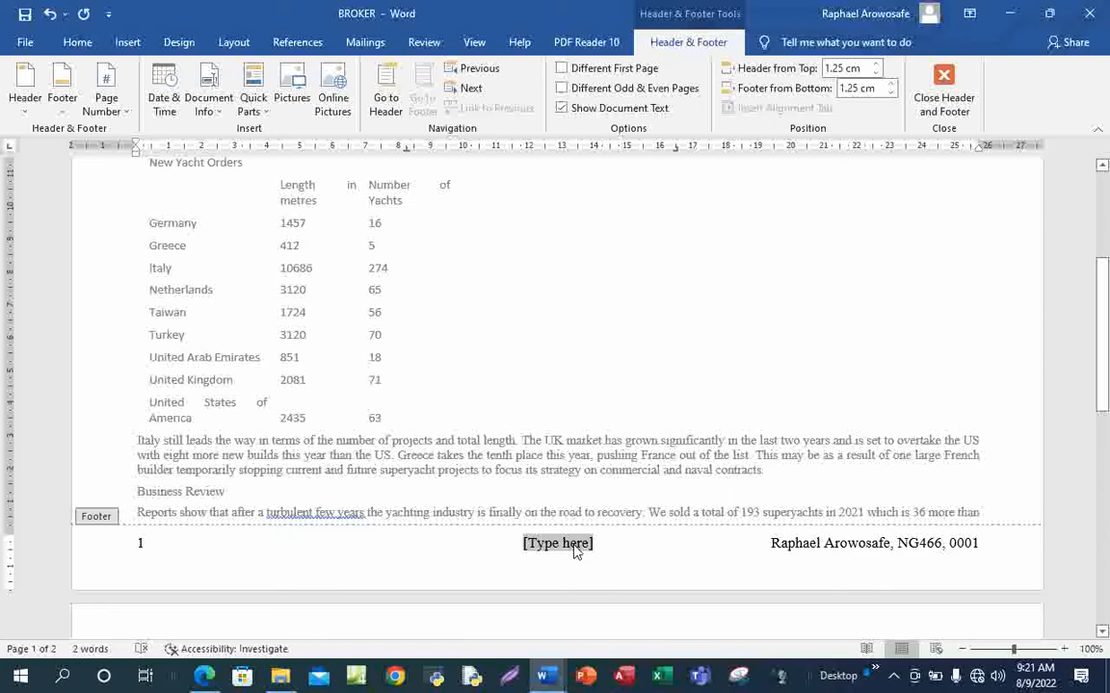
{"action": "key", "text": "Delete"}
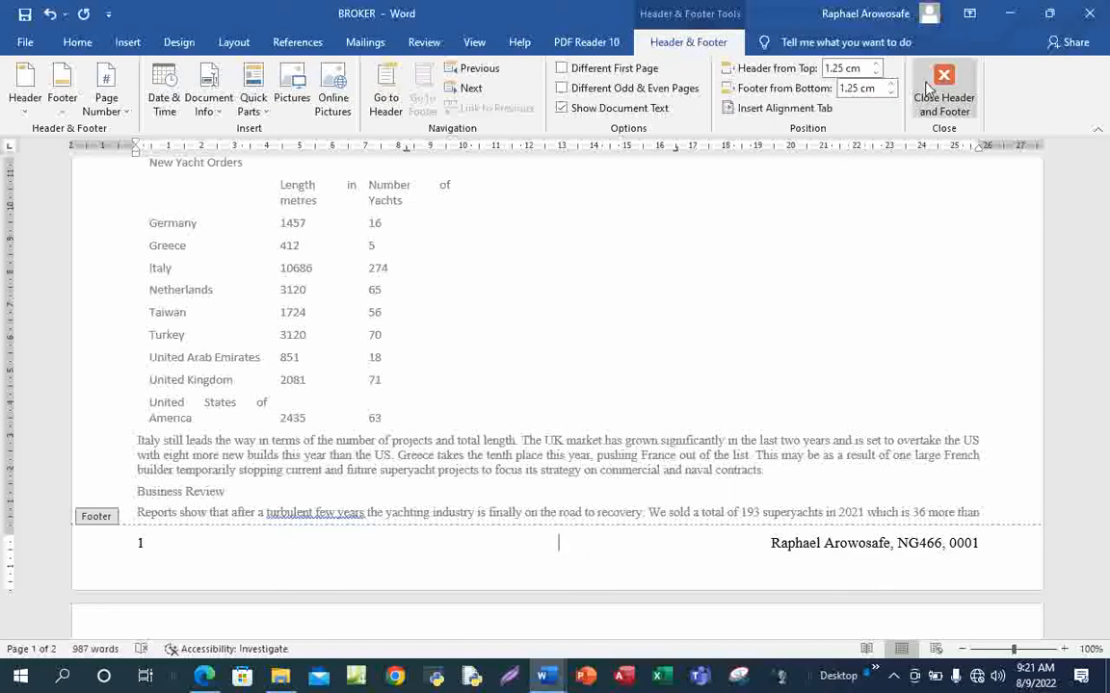
{"action": "left_click", "coordinate": [939, 90]}
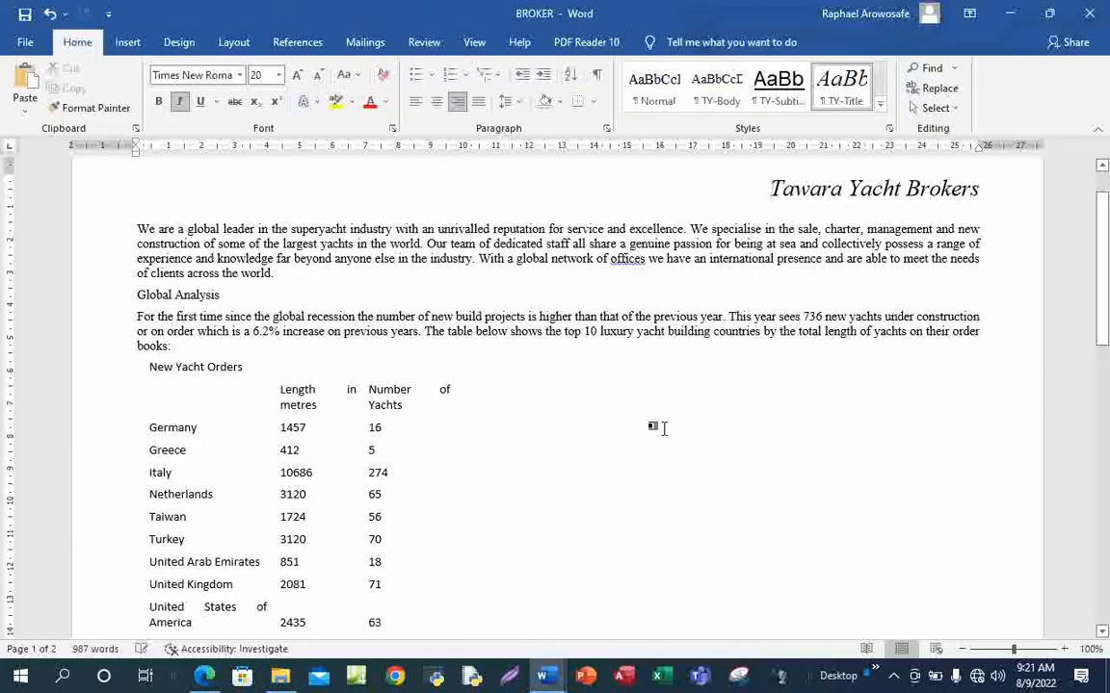
{"action": "scroll", "coordinate": [738, 416], "scroll_direction": "down", "scroll_amount": 7}
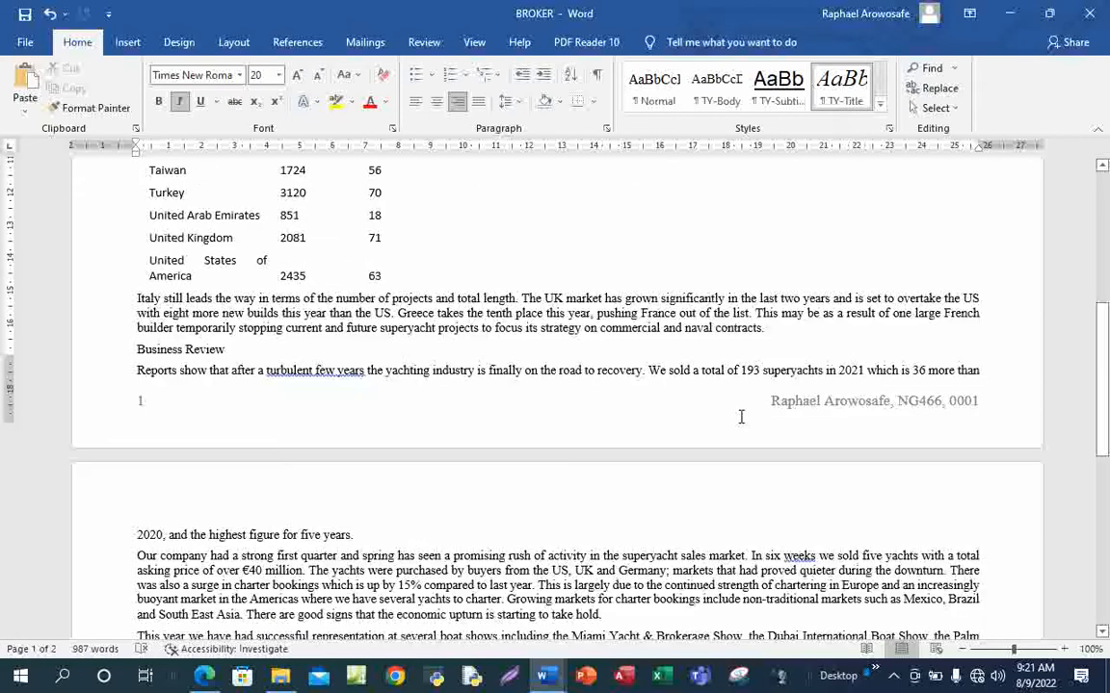
{"action": "scroll", "coordinate": [738, 416], "scroll_direction": "down", "scroll_amount": 6}
{"action": "scroll", "coordinate": [738, 416], "scroll_direction": "up", "scroll_amount": 7}
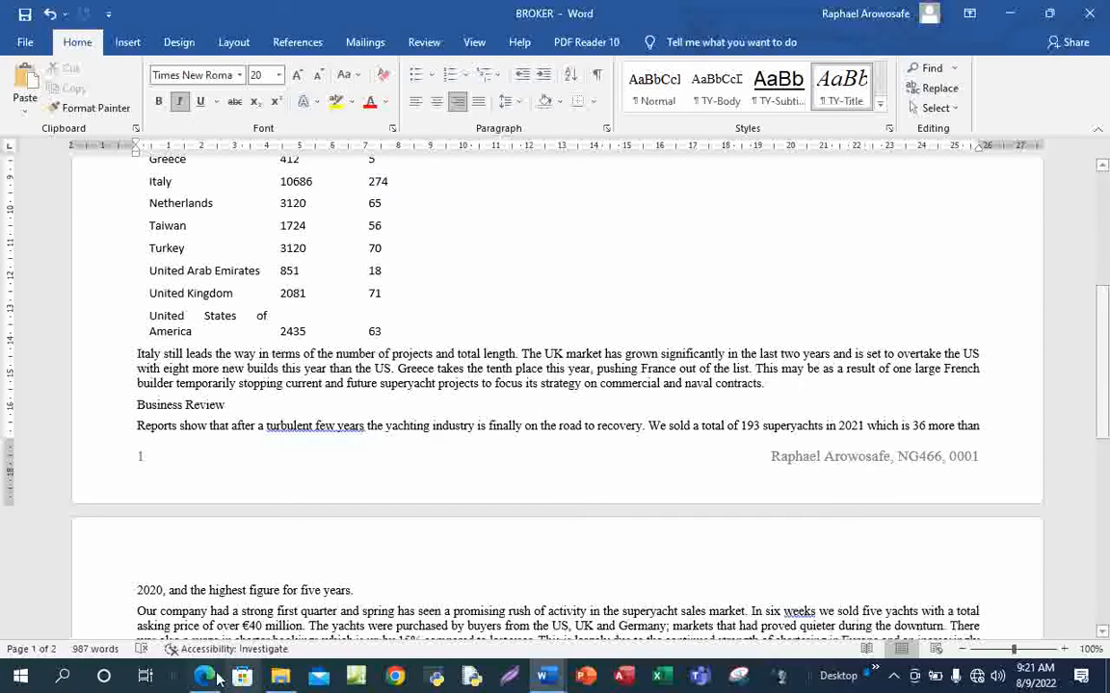
Check the exam PDF, then look over the BROKER document again
{"action": "mouse_move", "coordinate": [206, 677]}
{"action": "left_click", "coordinate": [205, 569]}
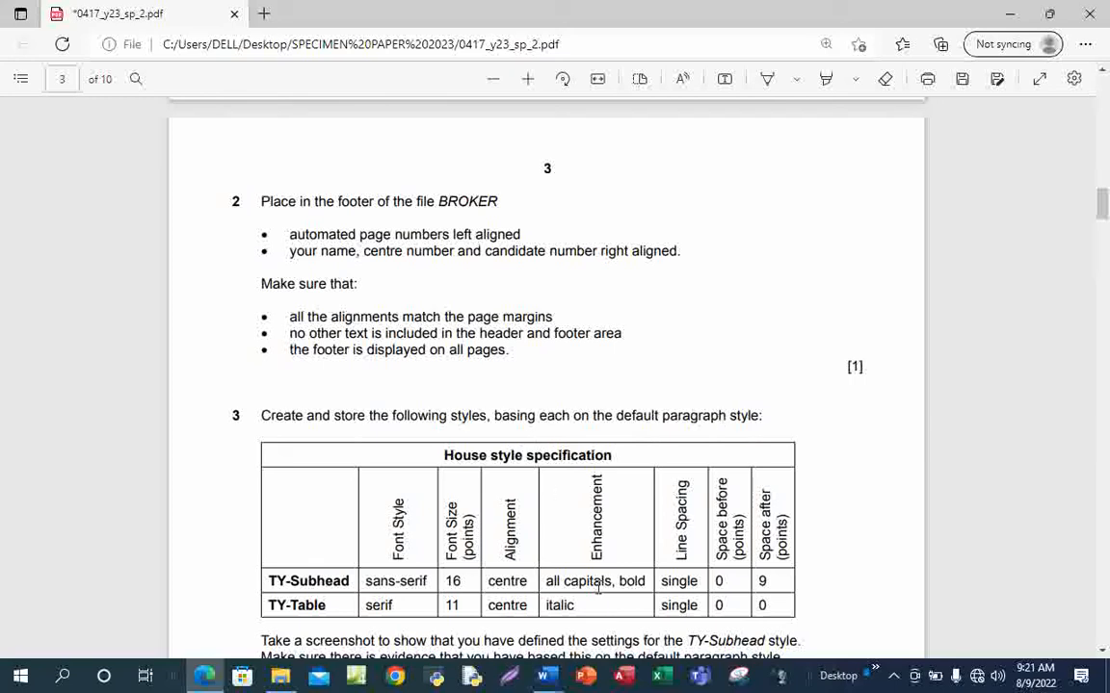
{"action": "mouse_move", "coordinate": [543, 677]}
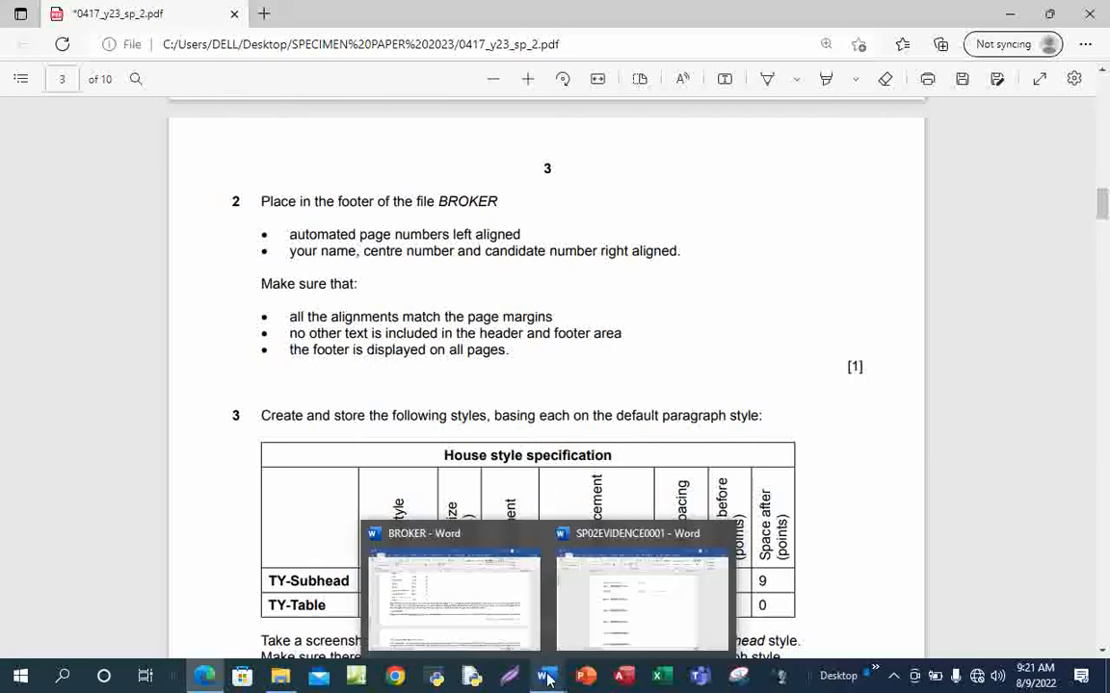
{"action": "left_click", "coordinate": [471, 616]}
{"action": "scroll", "coordinate": [557, 475], "scroll_direction": "down", "scroll_amount": 10}
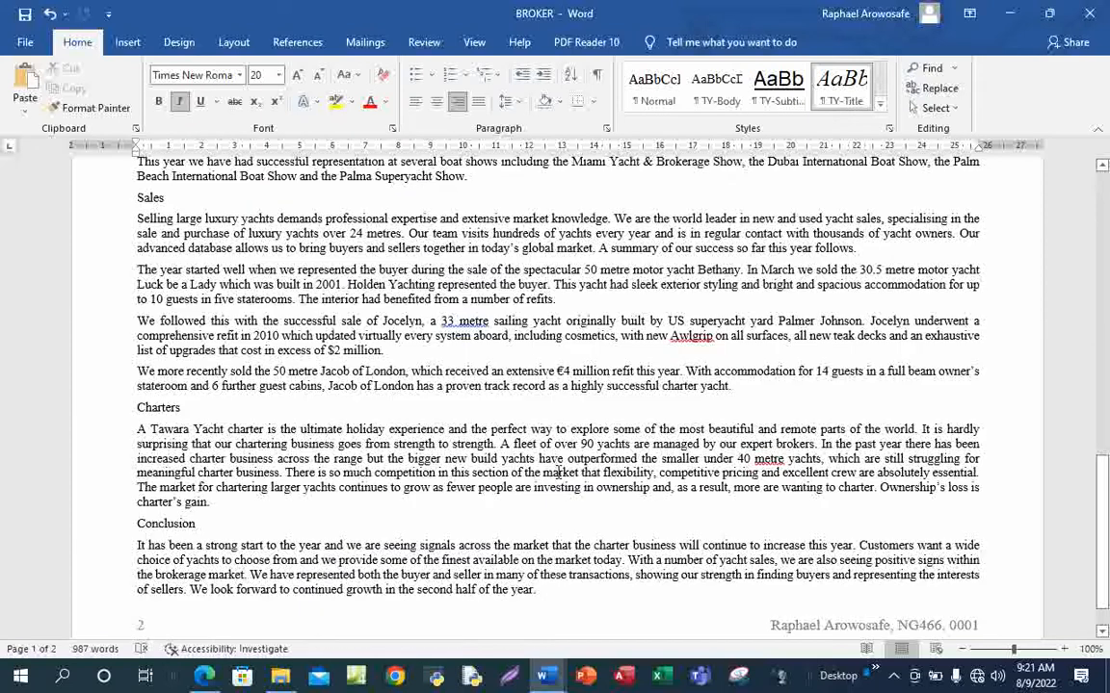
{"action": "scroll", "coordinate": [556, 475], "scroll_direction": "down", "scroll_amount": 1}
{"action": "scroll", "coordinate": [557, 472], "scroll_direction": "up", "scroll_amount": 15}
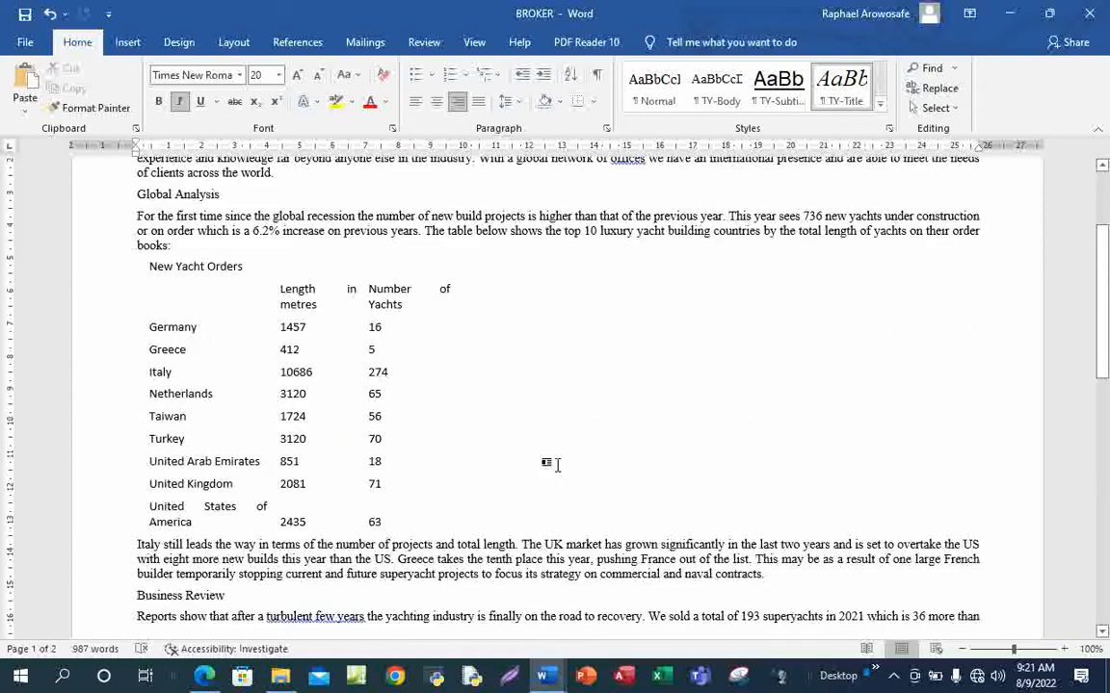
Draw an ink tick beside question 2 in the exam PDF
{"action": "mouse_move", "coordinate": [205, 676]}
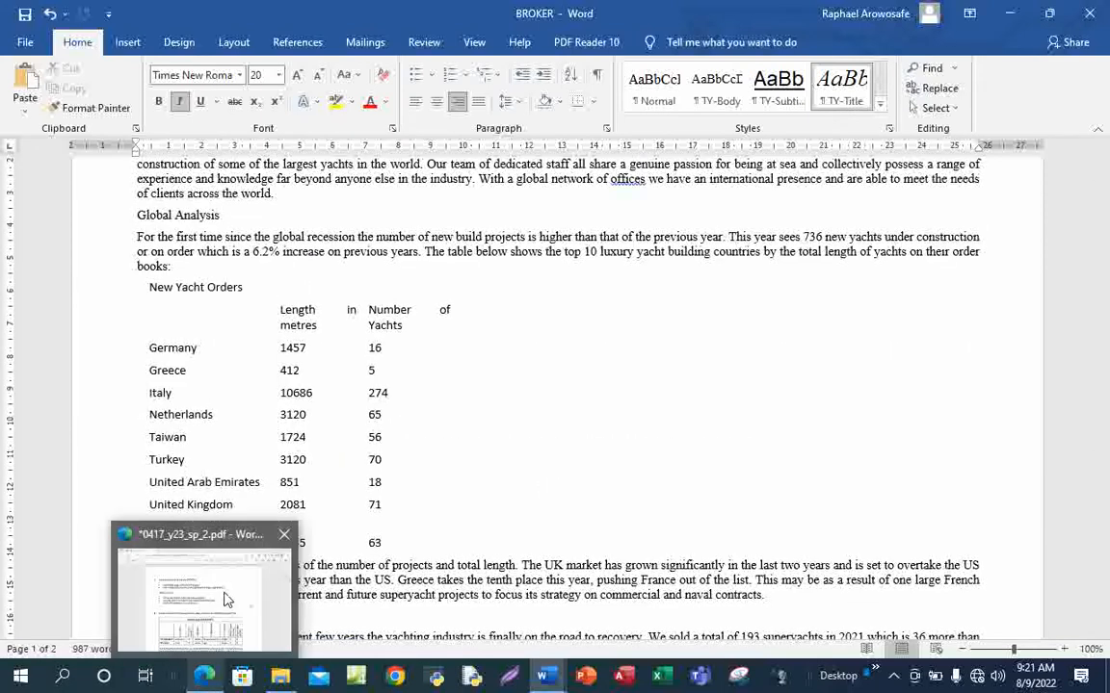
{"action": "left_click", "coordinate": [226, 600]}
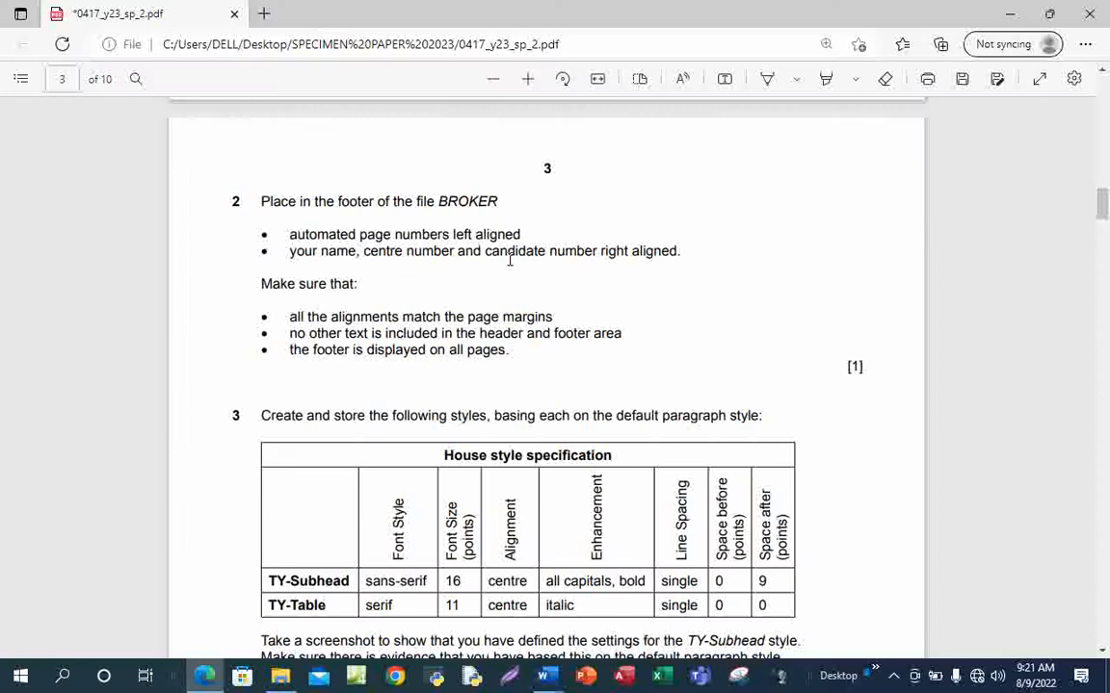
{"action": "left_click", "coordinate": [827, 81]}
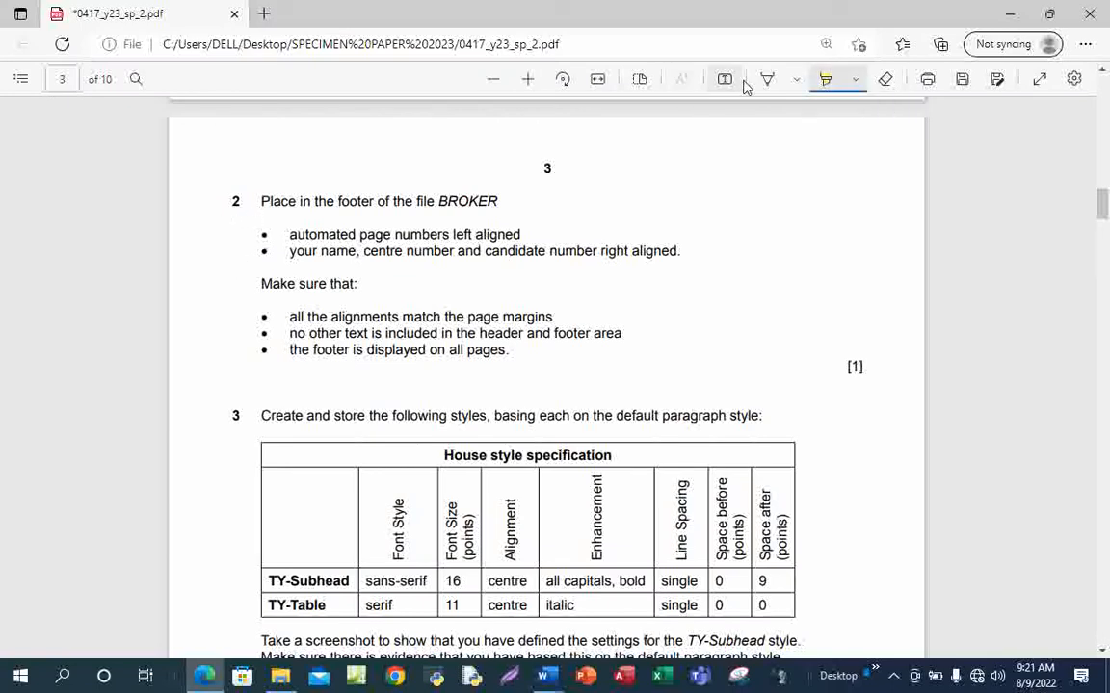
{"action": "left_click", "coordinate": [828, 82]}
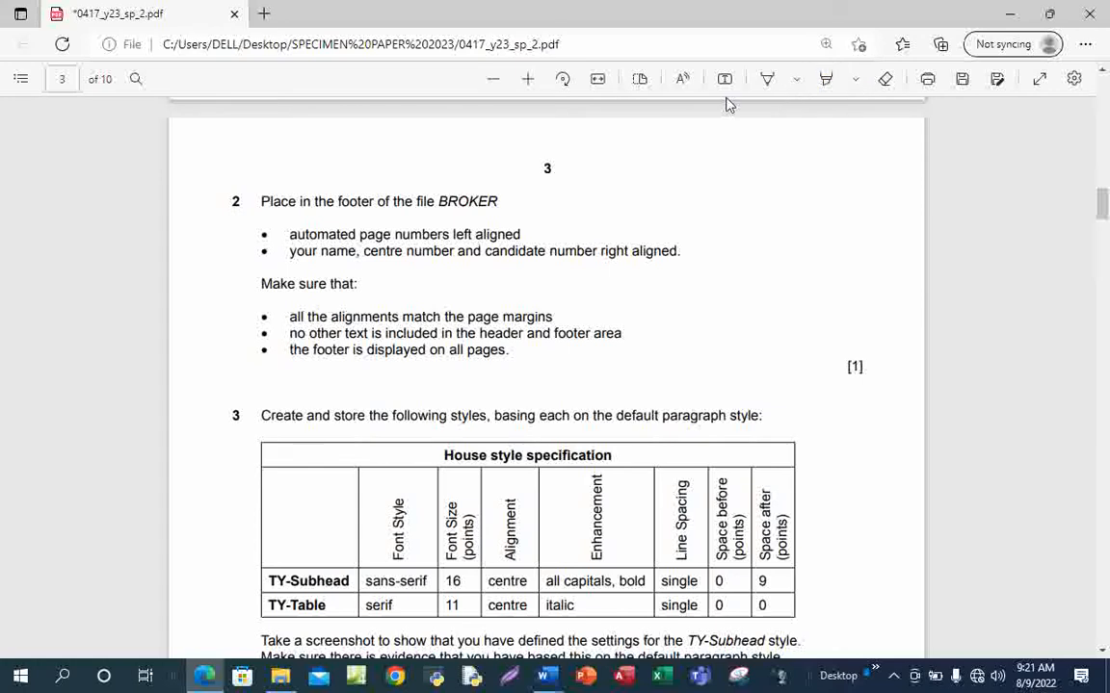
{"action": "left_click", "coordinate": [767, 81]}
{"action": "mouse_move", "coordinate": [220, 220]}
{"action": "left_mouse_down"}
{"action": "mouse_move", "coordinate": [241, 237]}
{"action": "mouse_move", "coordinate": [377, 177]}
{"action": "left_mouse_up"}
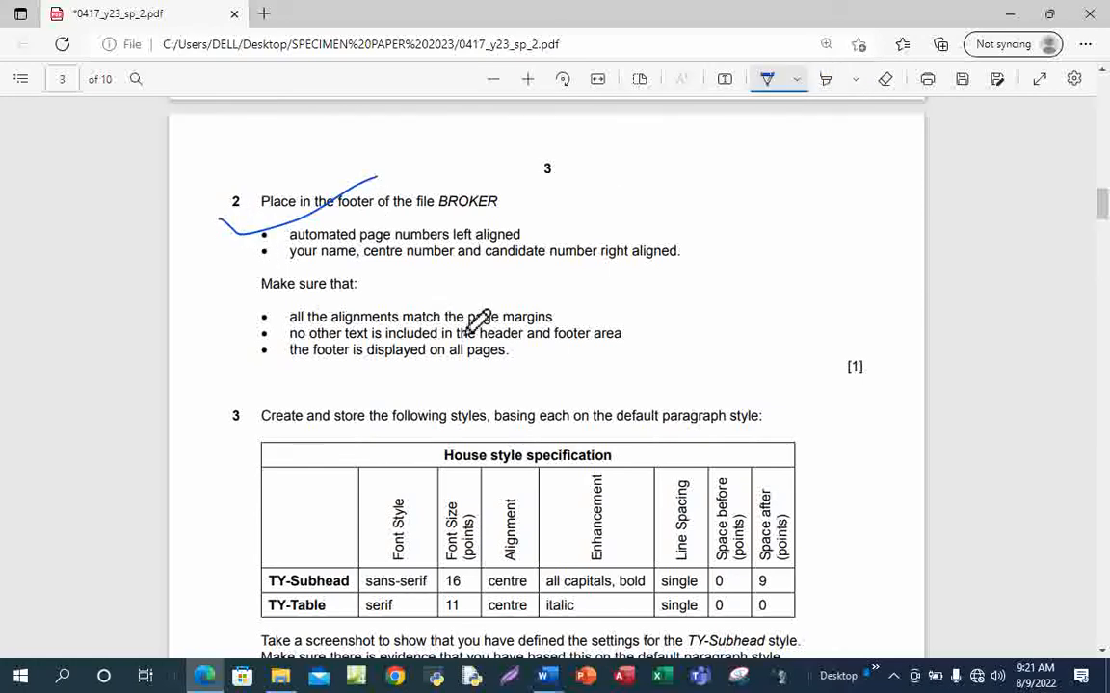
{"action": "left_click", "coordinate": [766, 81]}
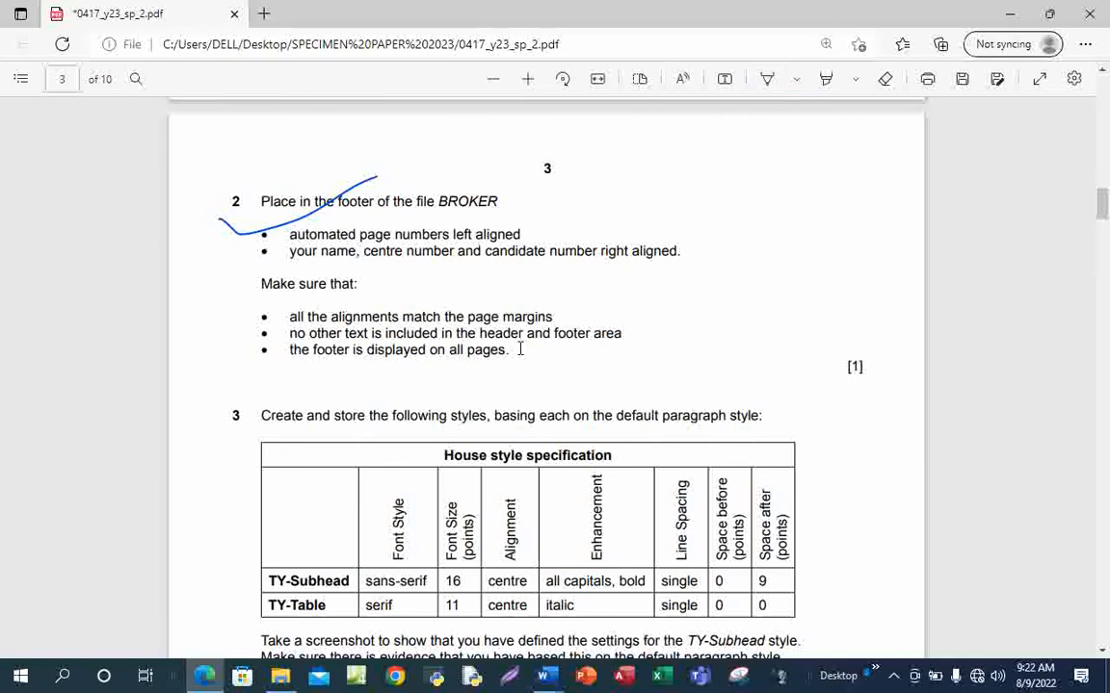
Scroll to question 3's style table and select the TY-Subhead name to copy
{"action": "scroll", "coordinate": [520, 349], "scroll_direction": "down", "scroll_amount": 3}
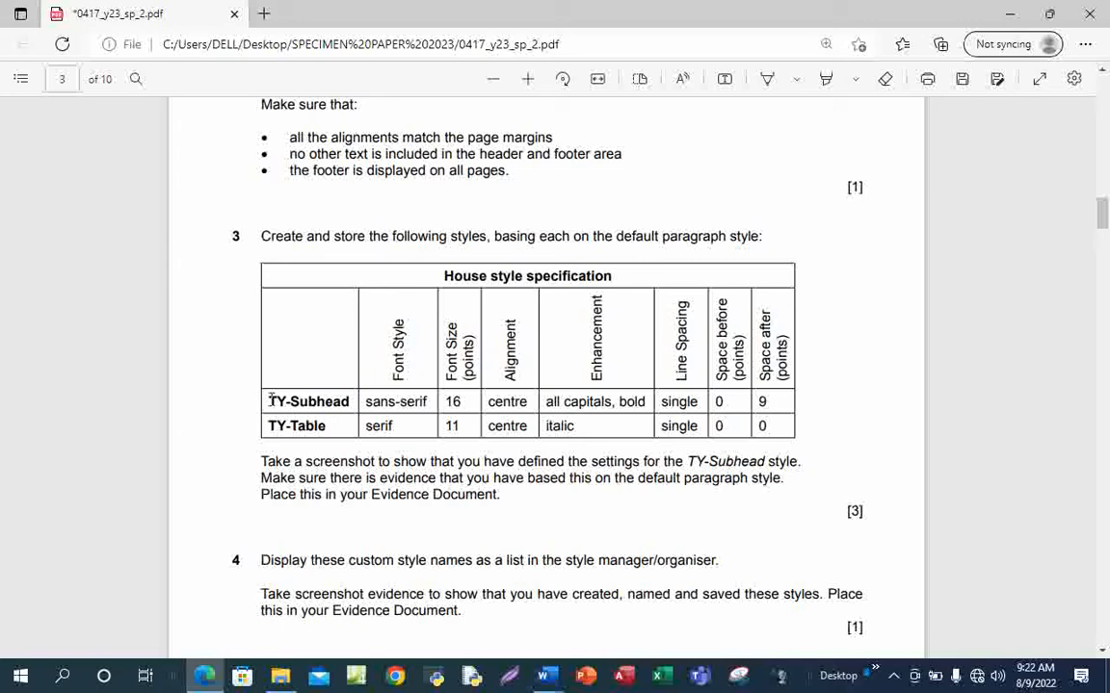
{"action": "left_click_drag", "start_coordinate": [273, 402], "coordinate": [352, 409]}
{"action": "right_click", "coordinate": [347, 401]}
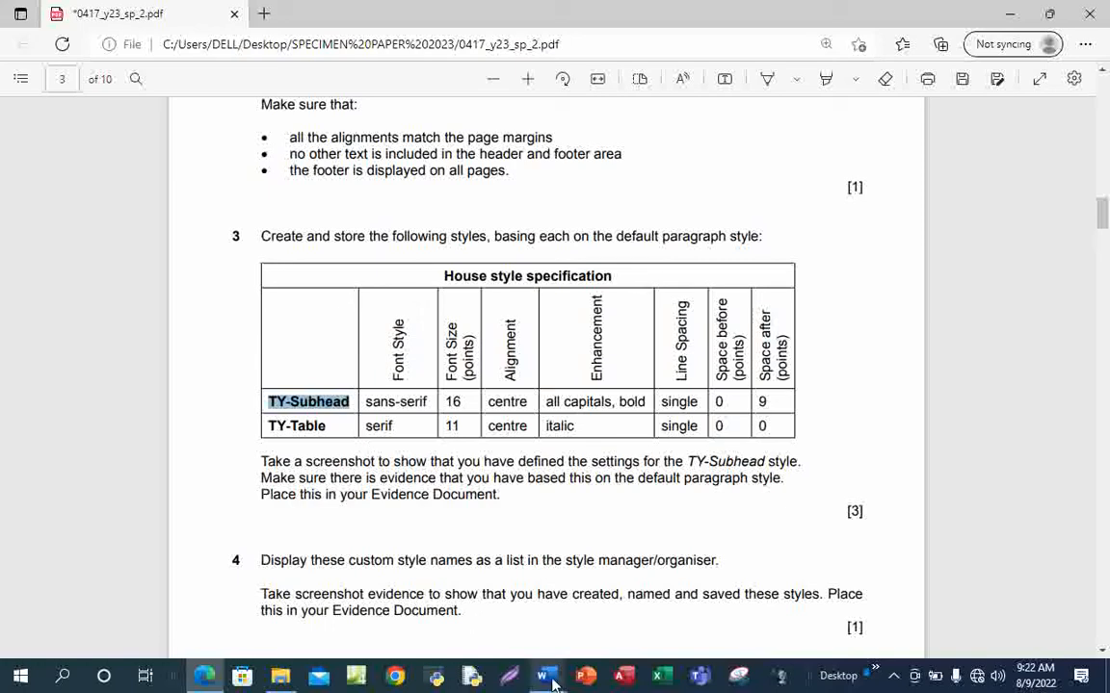
Apply the Normal style to the BROKER title and close the styles pane
{"action": "mouse_move", "coordinate": [552, 682]}
{"action": "left_click", "coordinate": [453, 626]}
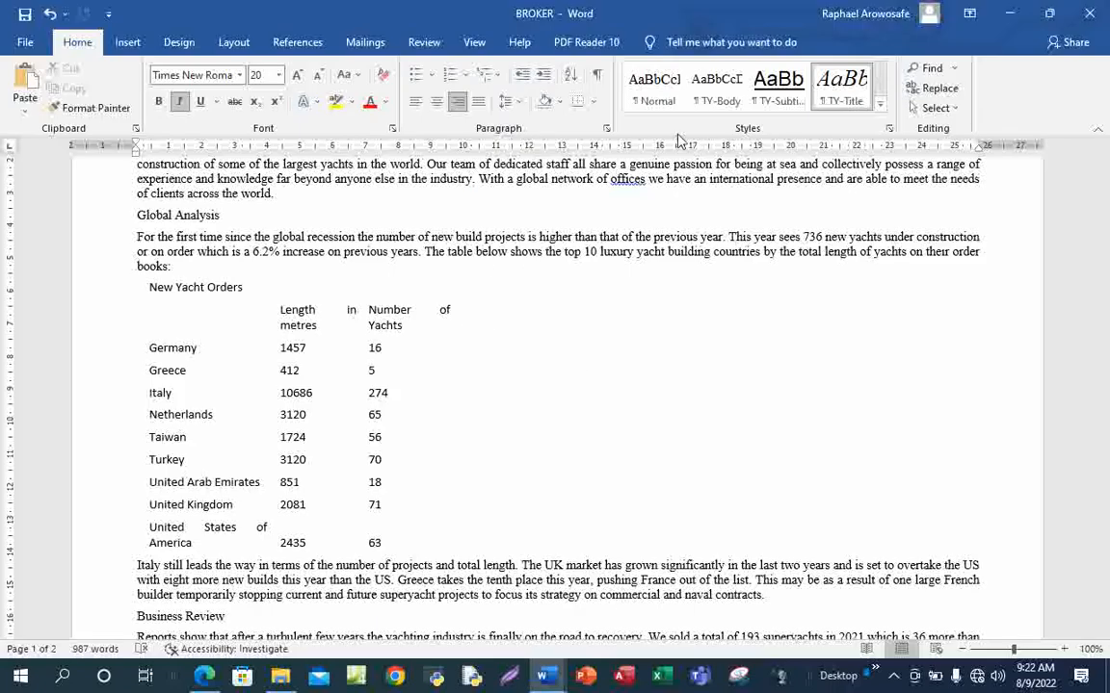
{"action": "left_click", "coordinate": [655, 89]}
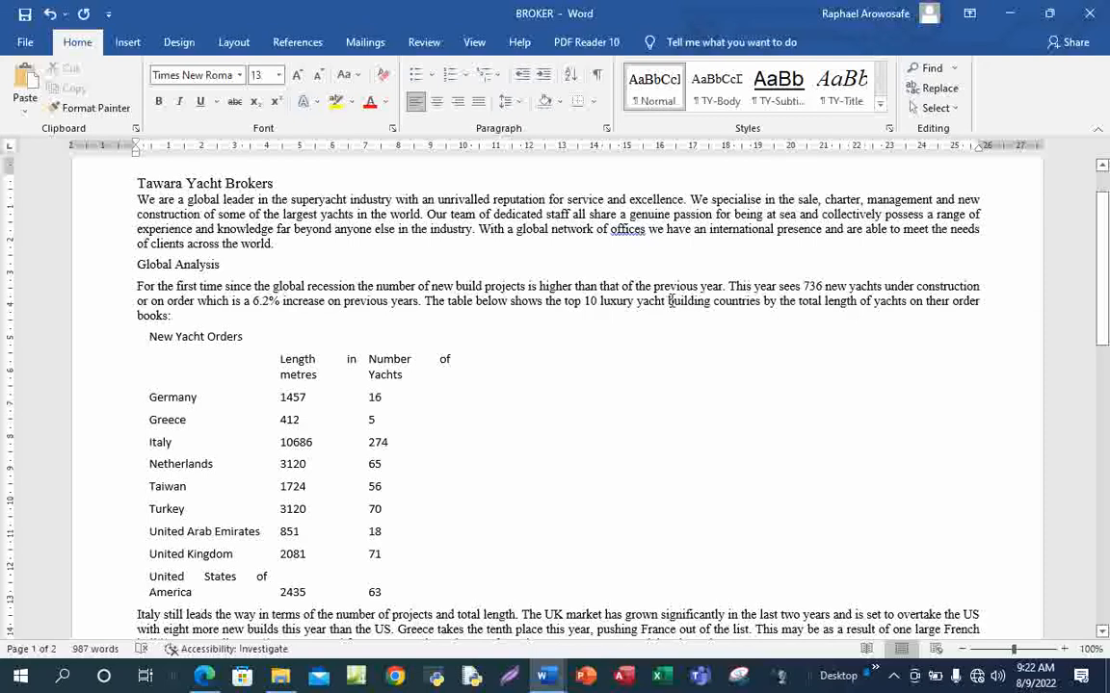
{"action": "left_click", "coordinate": [879, 108]}
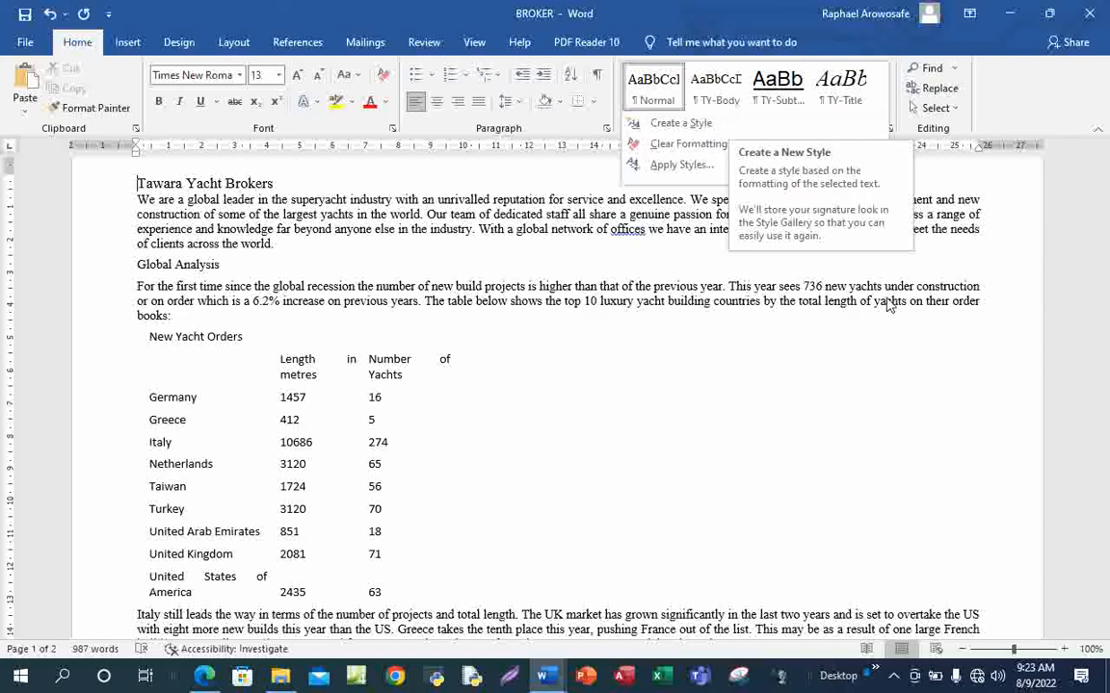
{"action": "left_click", "coordinate": [893, 189]}
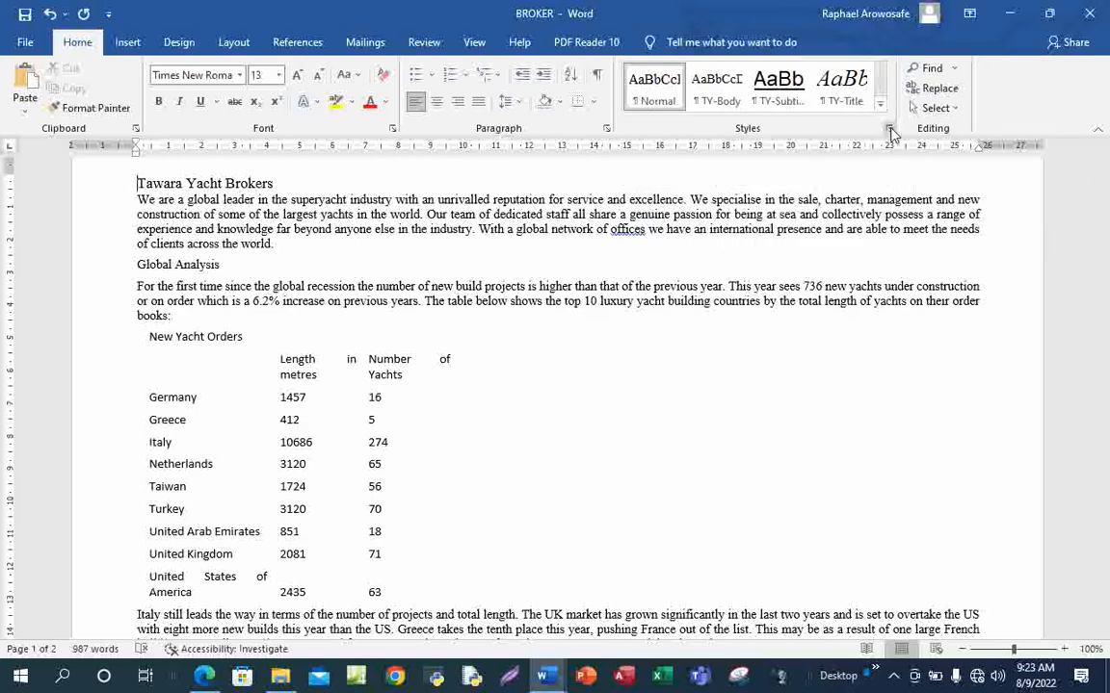
{"action": "left_click", "coordinate": [890, 131]}
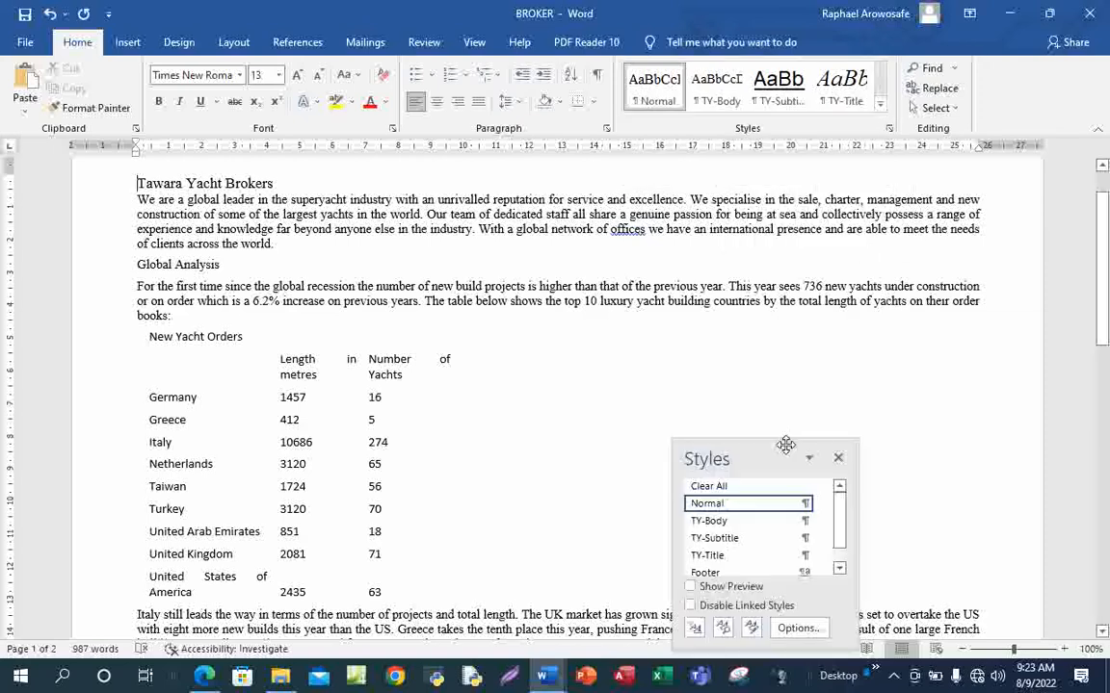
{"action": "left_click_drag", "start_coordinate": [782, 446], "coordinate": [928, 309]}
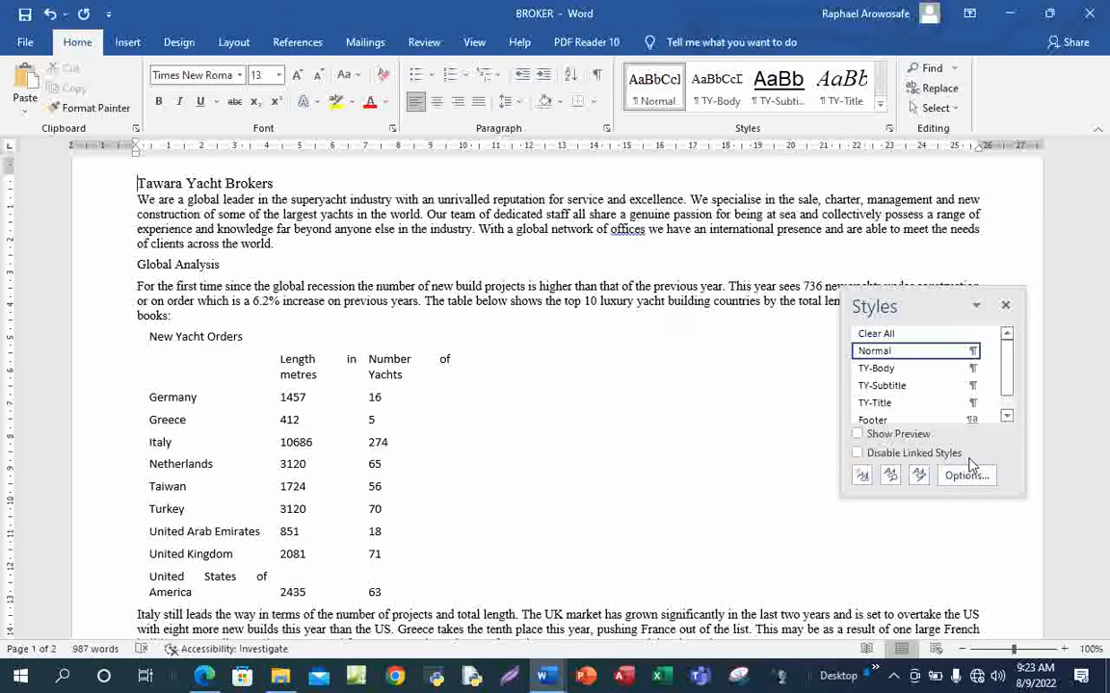
{"action": "left_click", "coordinate": [1005, 306]}
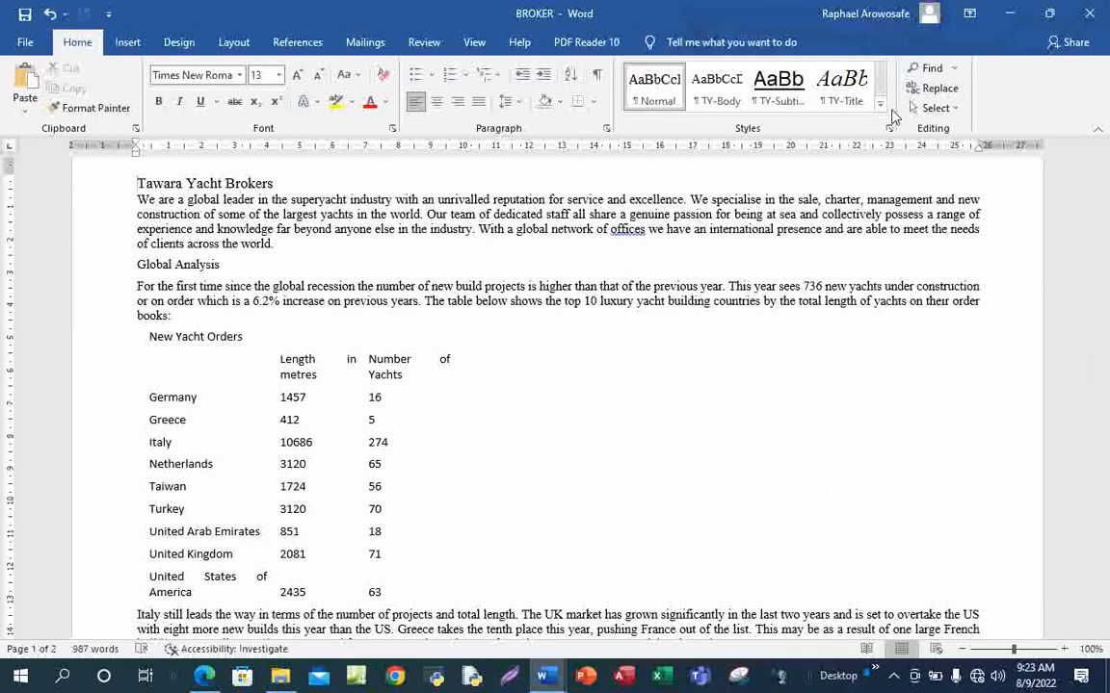
Create a new style named TY-Subhead and open its full settings
{"action": "left_click", "coordinate": [880, 104]}
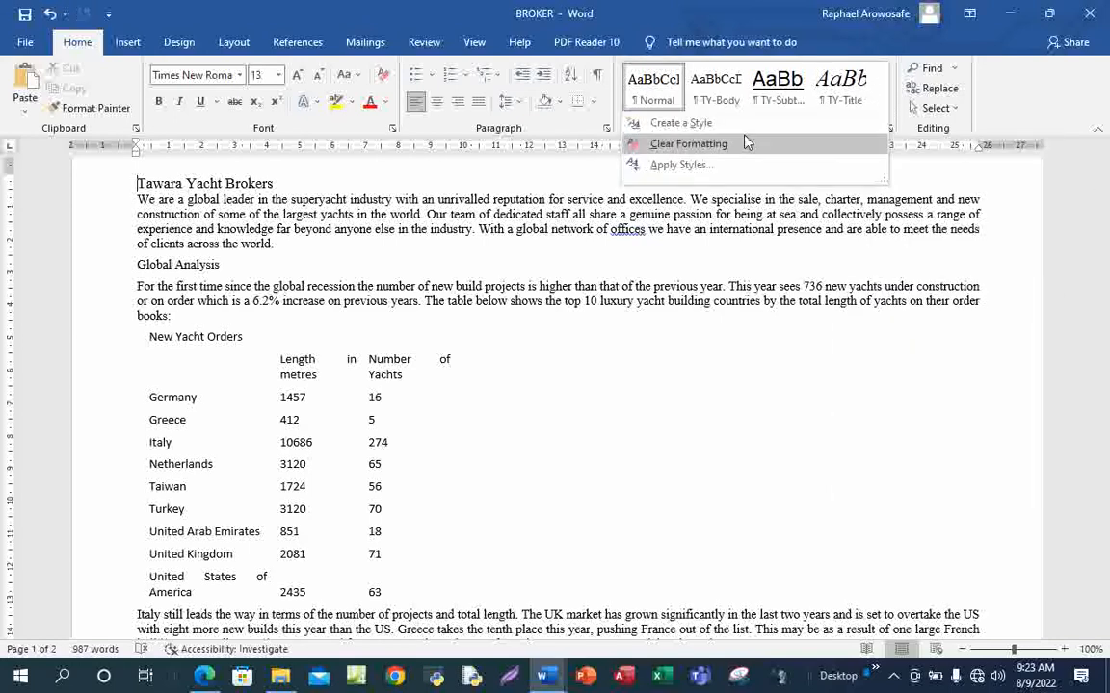
{"action": "left_click", "coordinate": [700, 124]}
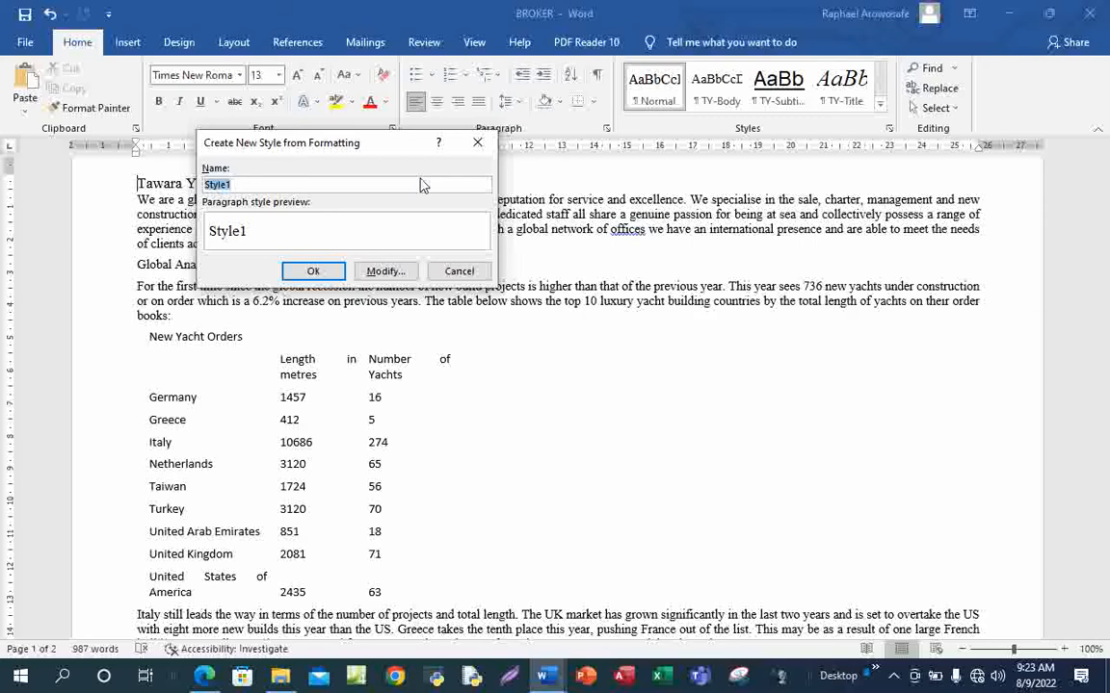
{"action": "type", "text": "TY-Subhead"}
{"action": "left_click", "coordinate": [386, 272]}
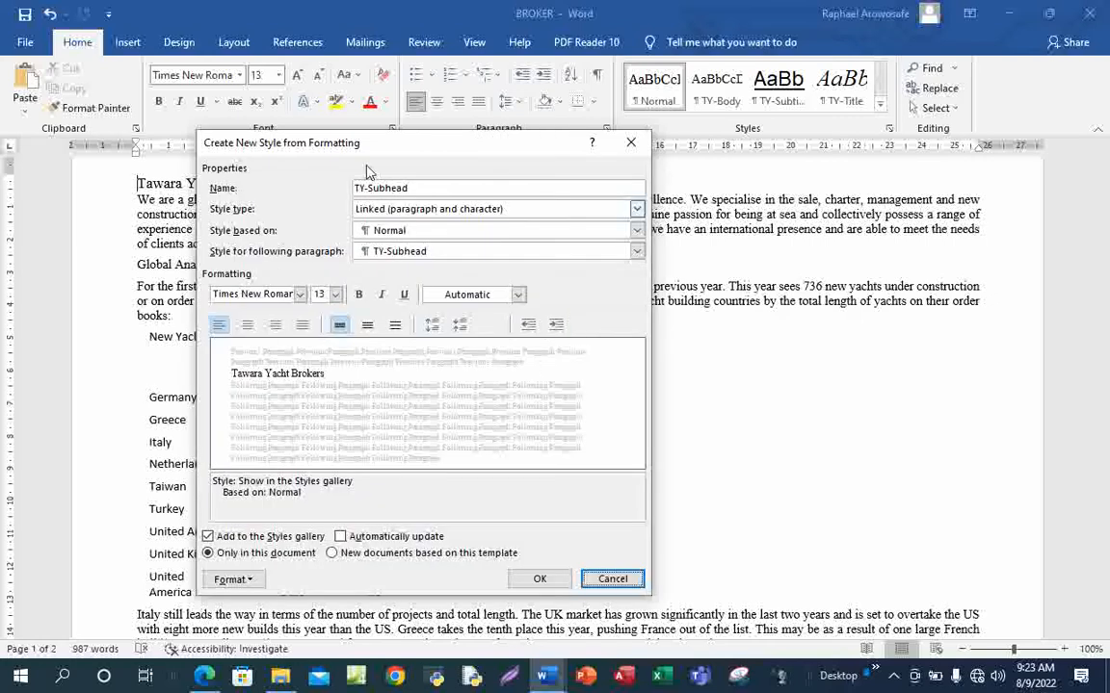
{"action": "left_click_drag", "start_coordinate": [428, 144], "coordinate": [569, 102]}
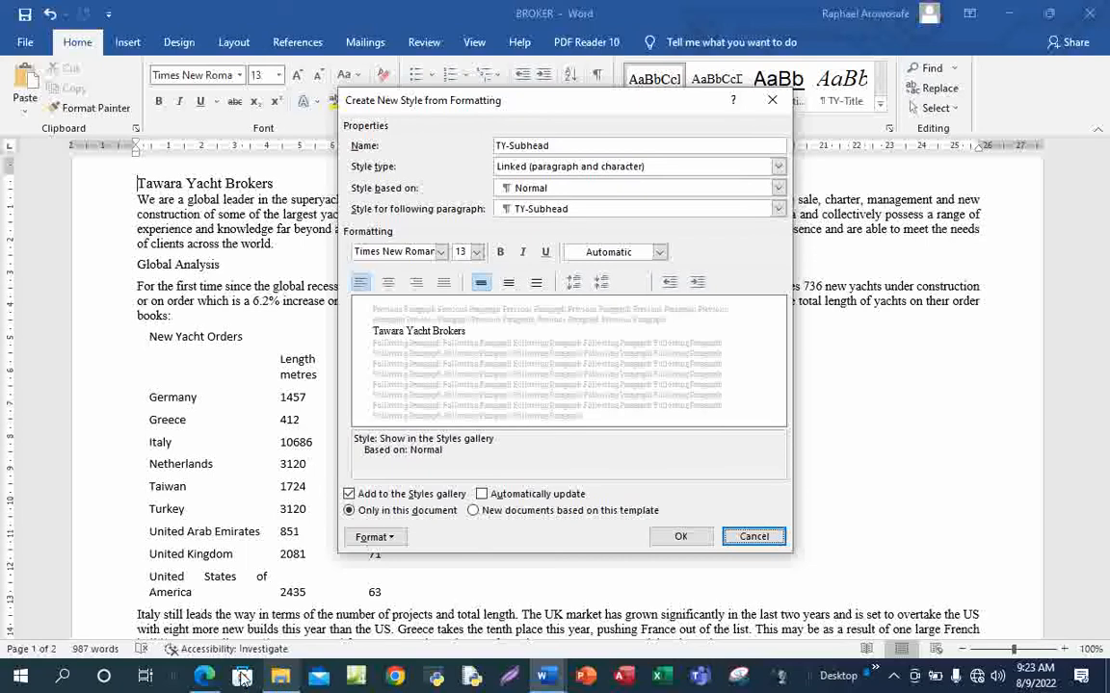
Bring the exam PDF forward to read the TY-Subhead and TY-Table specifications
{"action": "left_click", "coordinate": [205, 679]}
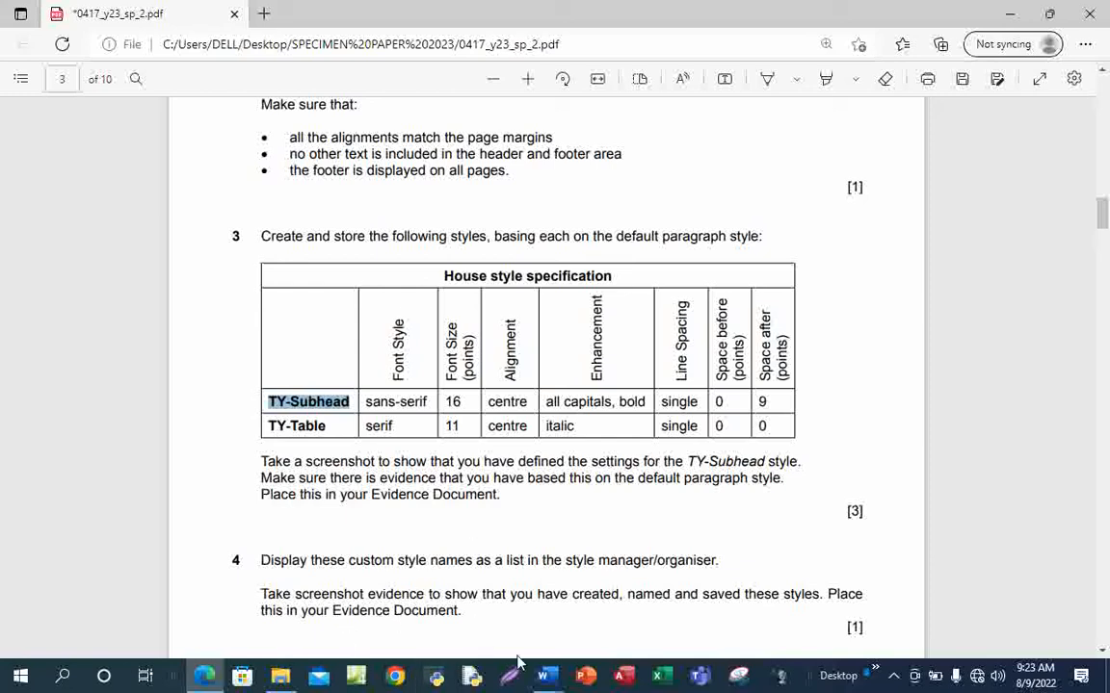
Set the TY-Subhead style to Arial, 16 pt, bold and centred
{"action": "mouse_move", "coordinate": [544, 681]}
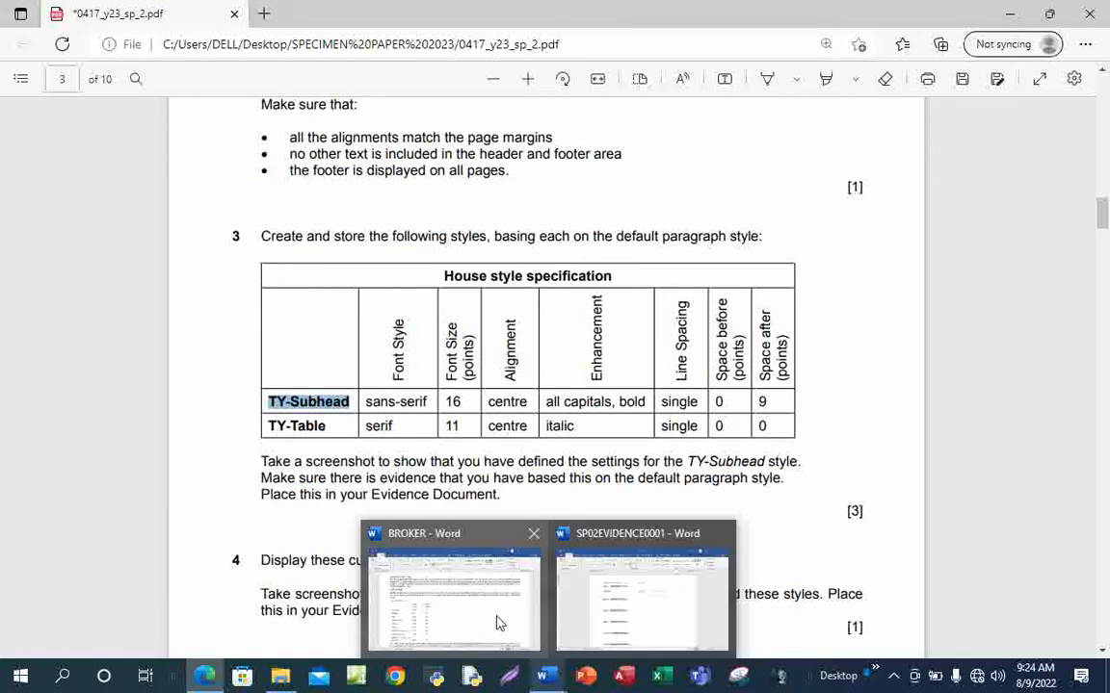
{"action": "left_click", "coordinate": [448, 557]}
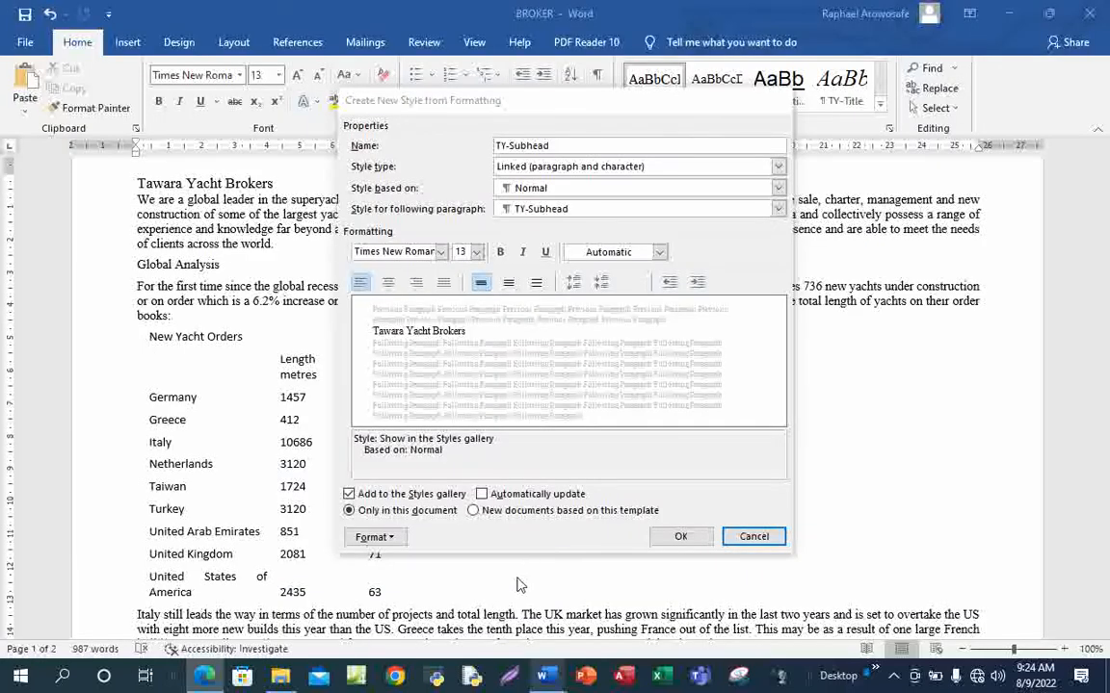
{"action": "left_click", "coordinate": [414, 251]}
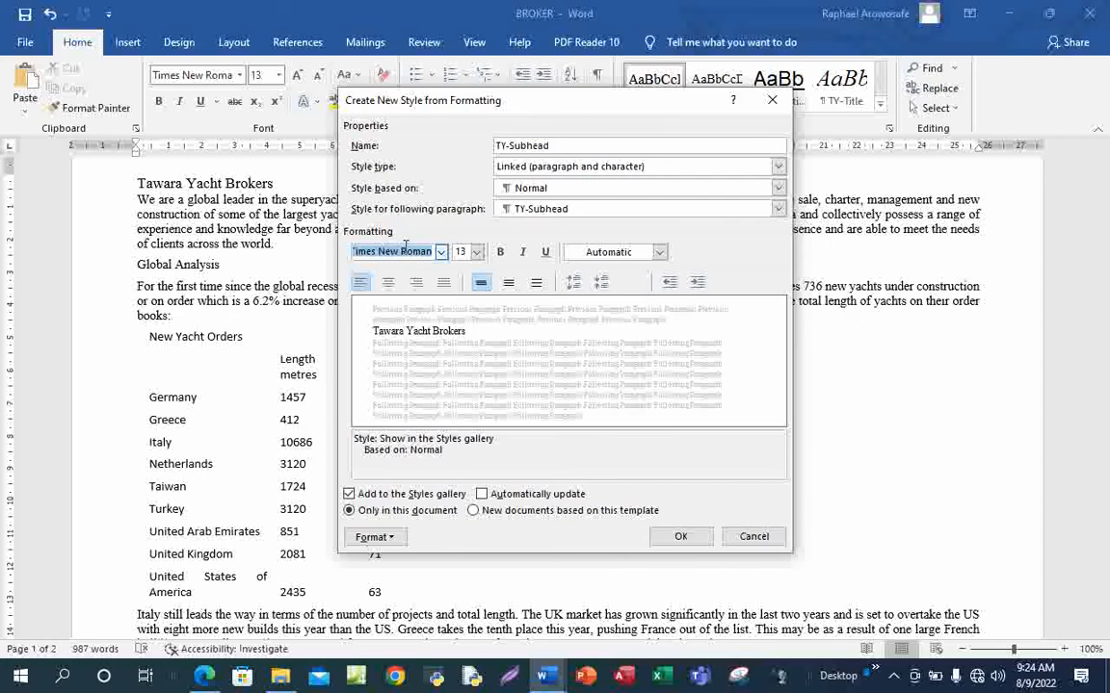
{"action": "type", "text": "Arial"}
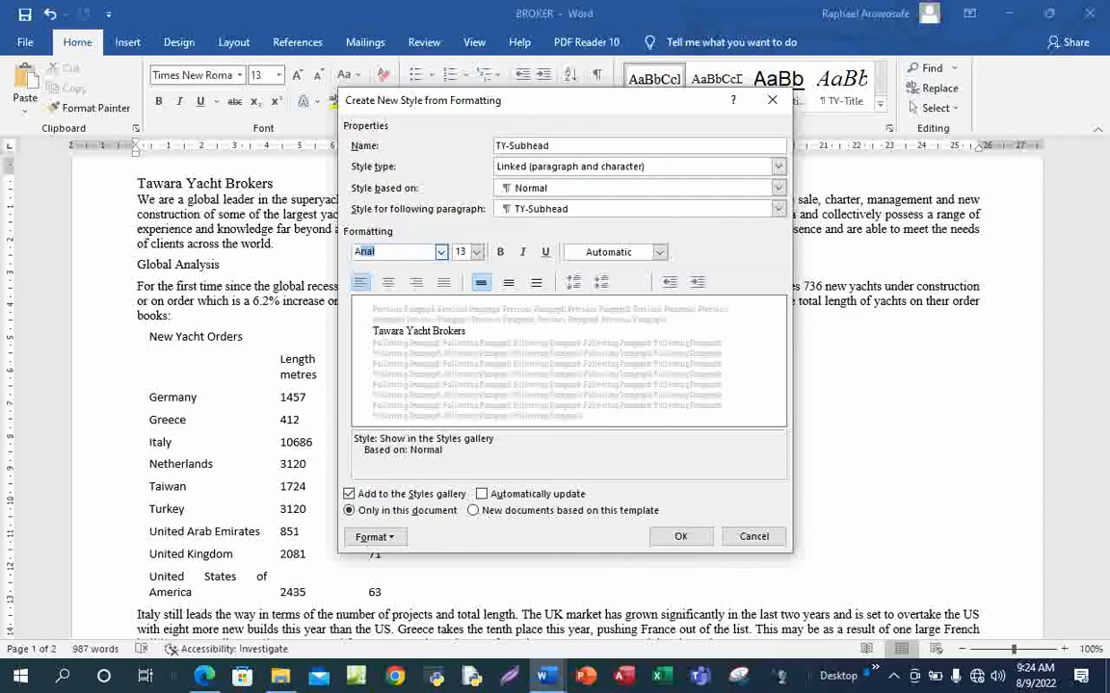
{"action": "left_click", "coordinate": [460, 251]}
{"action": "type", "text": "16"}
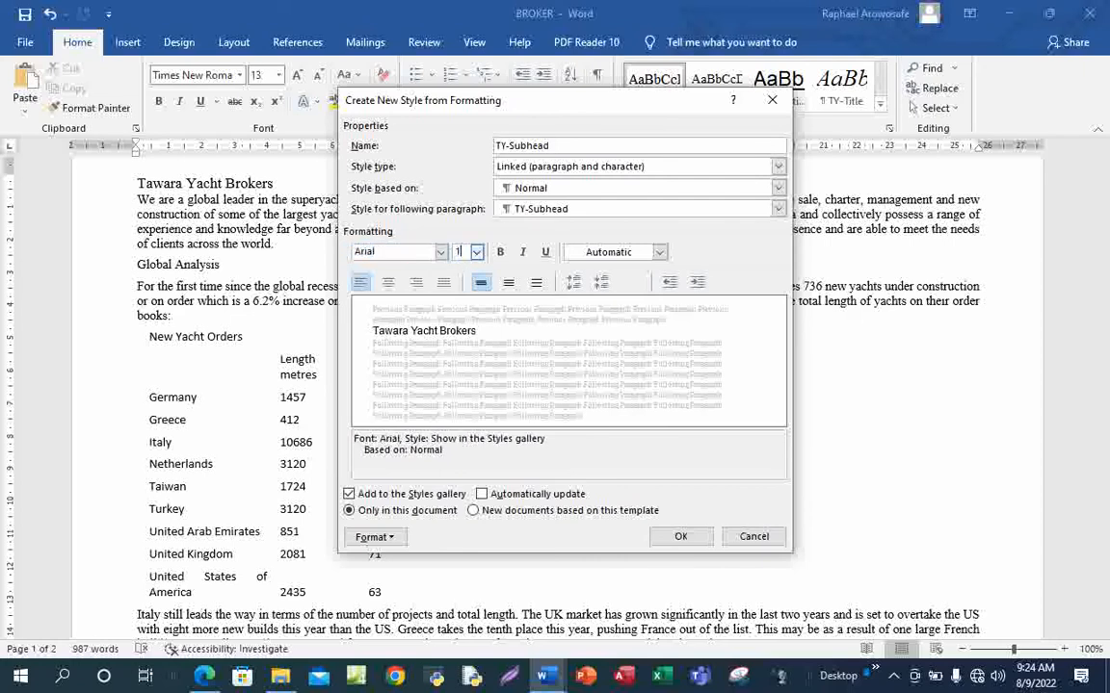
{"action": "left_click", "coordinate": [500, 252]}
{"action": "left_click", "coordinate": [388, 284]}
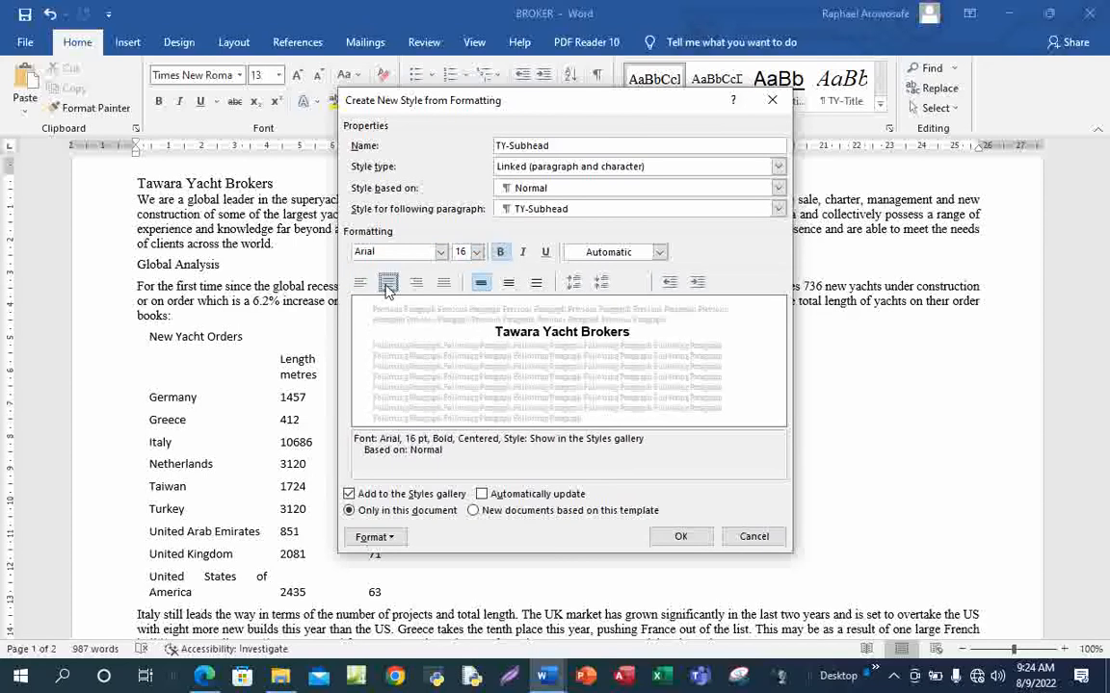
Tick All caps in the TY-Subhead style's font settings
{"action": "left_click", "coordinate": [390, 542]}
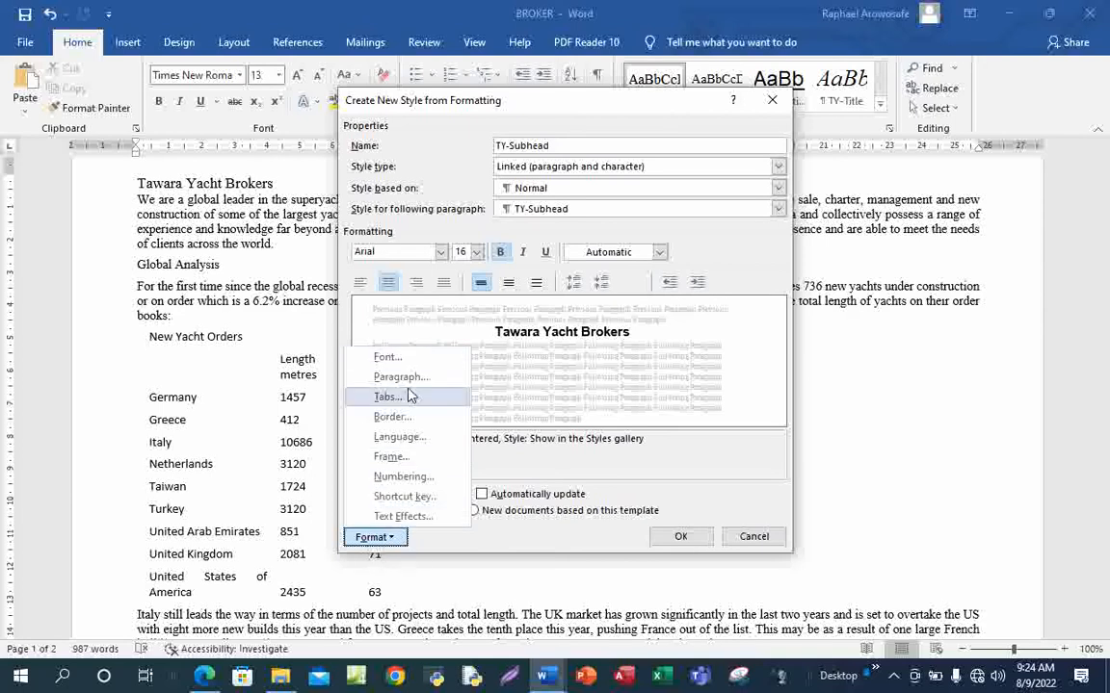
{"action": "left_click", "coordinate": [389, 358]}
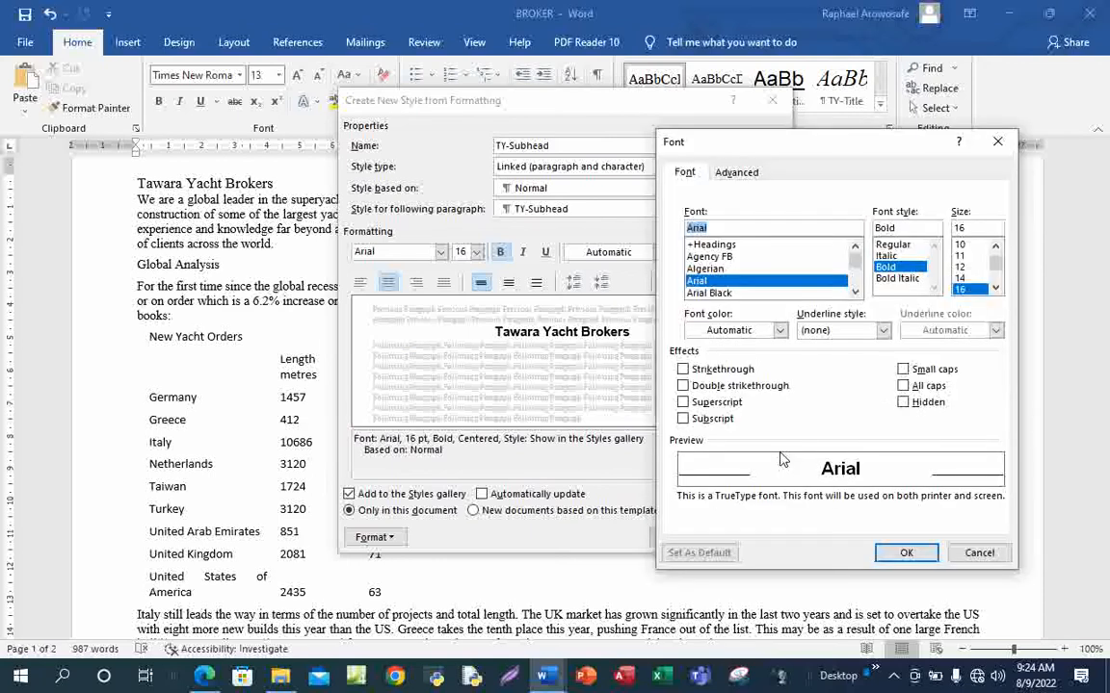
{"action": "left_click", "coordinate": [903, 386]}
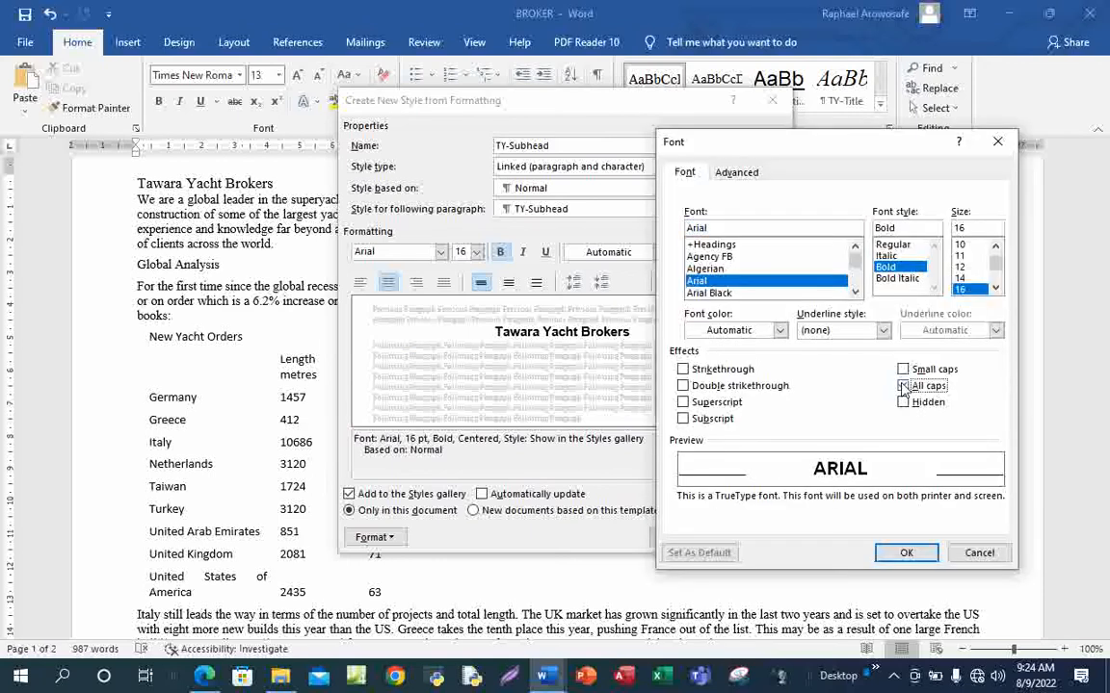
{"action": "left_click", "coordinate": [905, 554]}
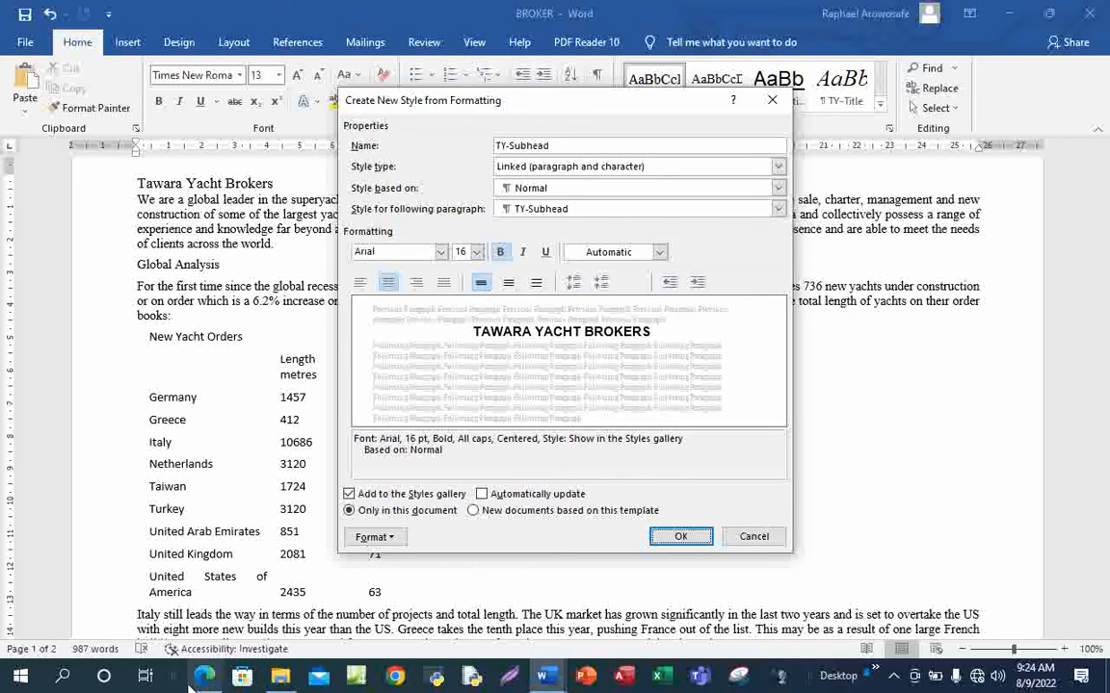
{"action": "mouse_move", "coordinate": [198, 677]}
{"action": "left_click", "coordinate": [232, 607]}
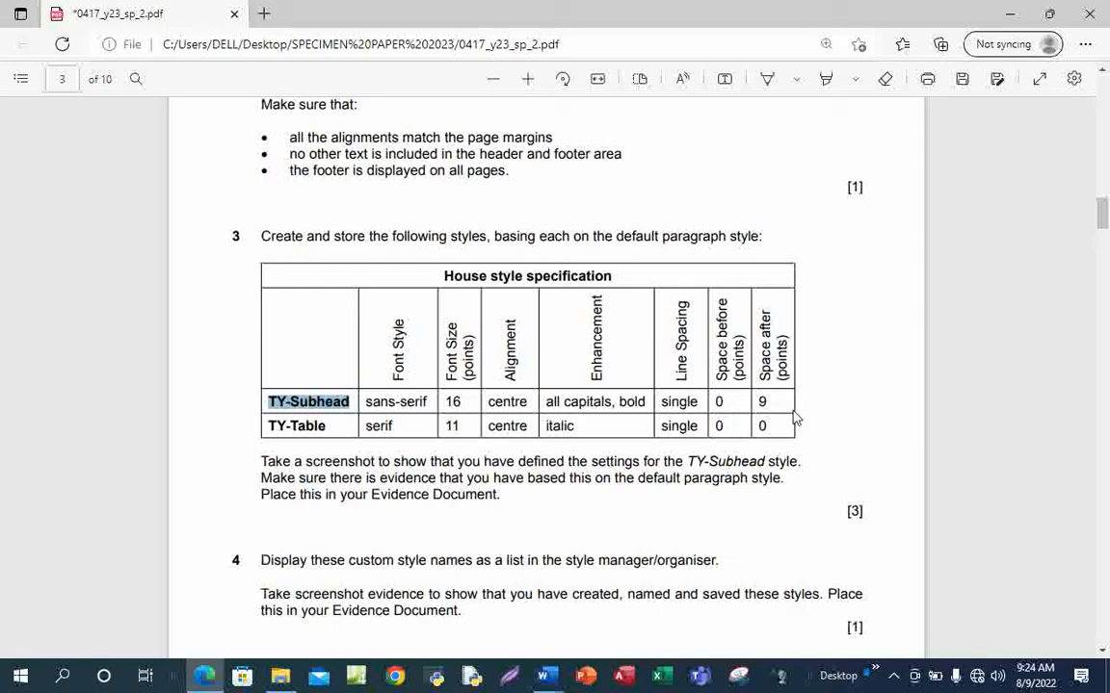
{"action": "mouse_move", "coordinate": [542, 679]}
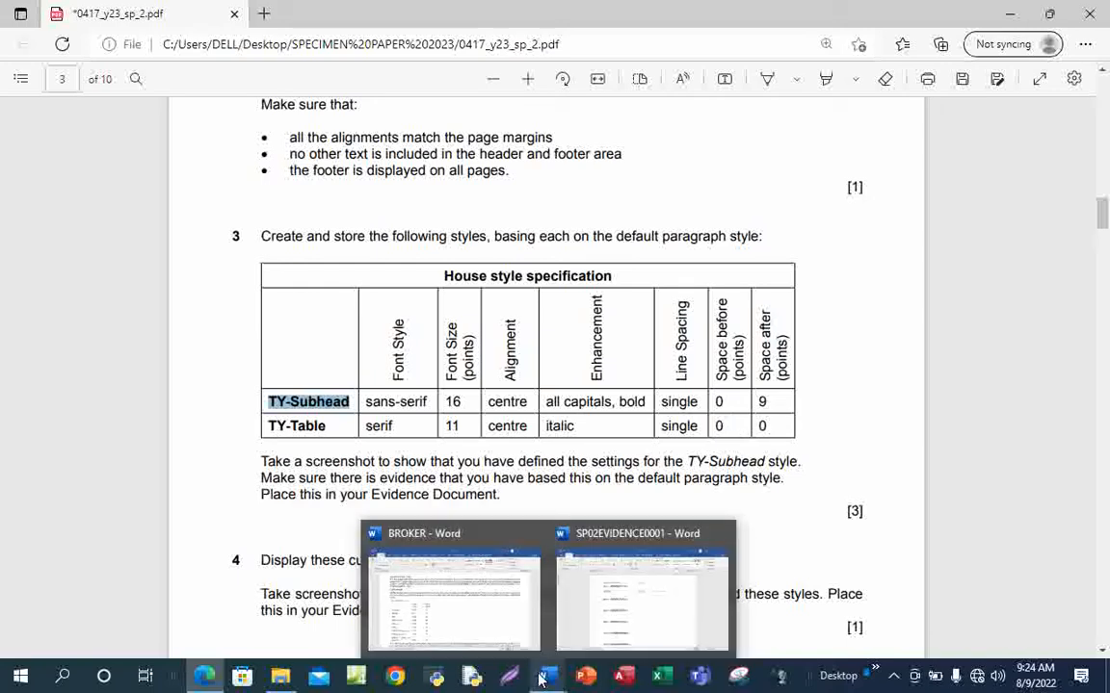
Give TY-Subhead 9 pt spacing after and save the new style
{"action": "left_click", "coordinate": [495, 618]}
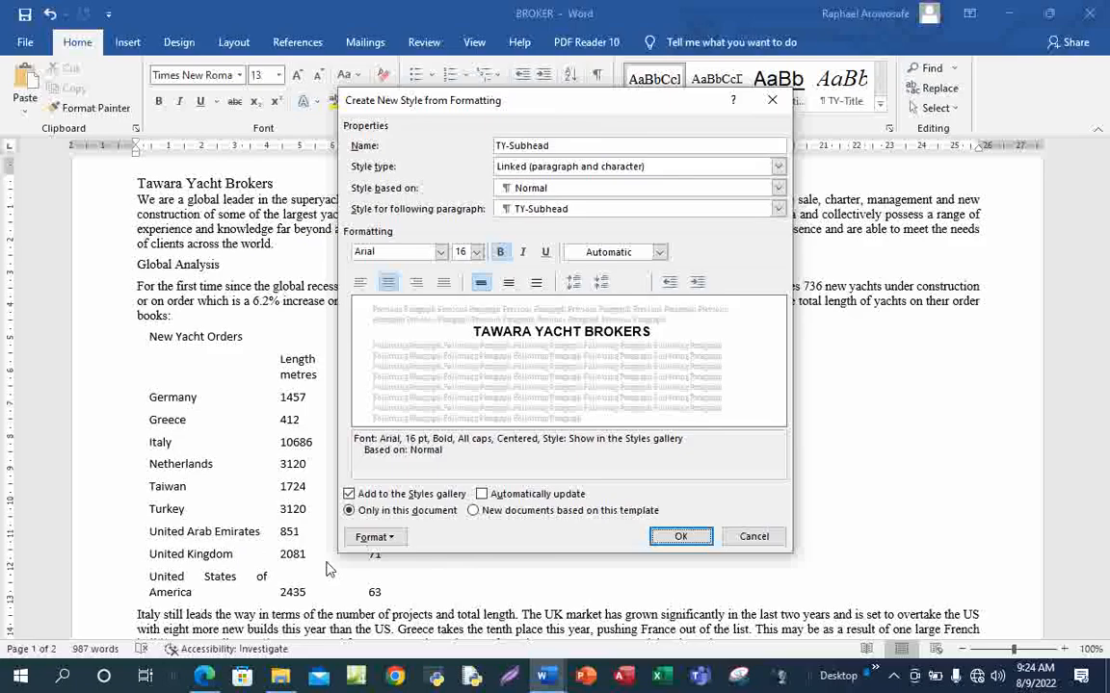
{"action": "left_click", "coordinate": [389, 538]}
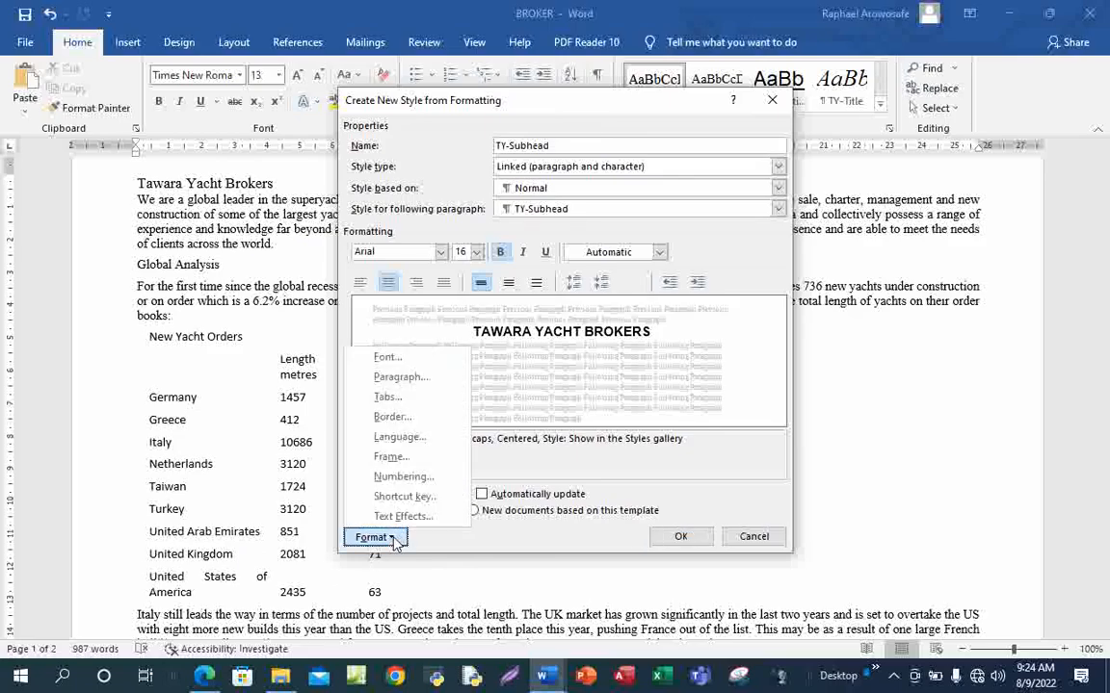
{"action": "left_click", "coordinate": [397, 378]}
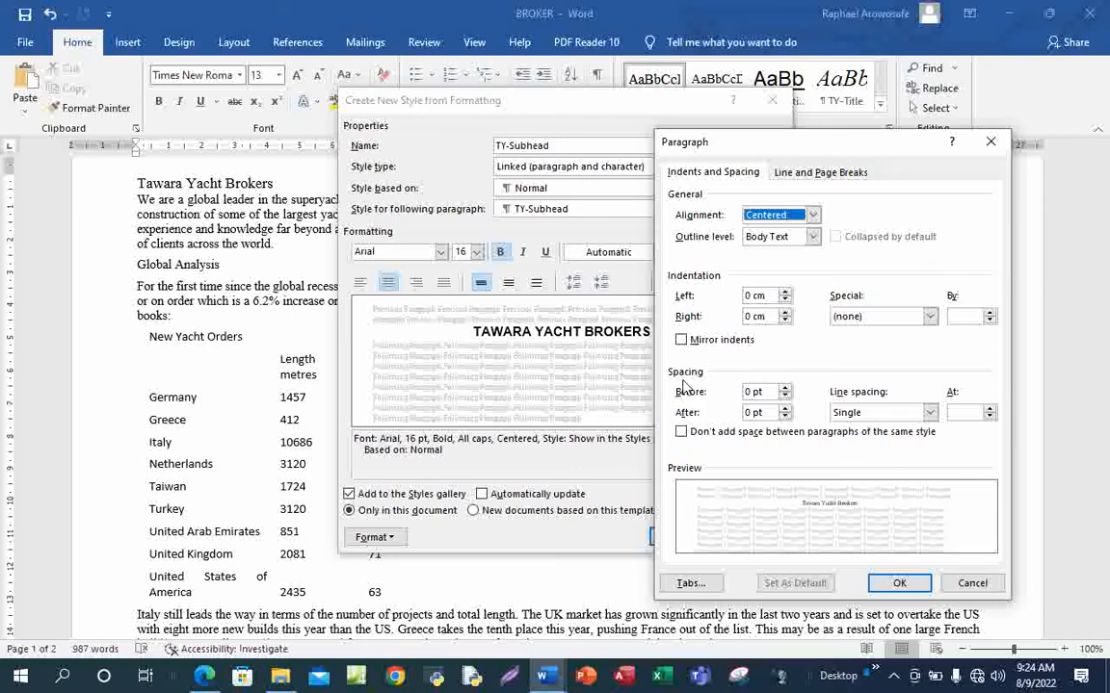
{"action": "left_click", "coordinate": [752, 415]}
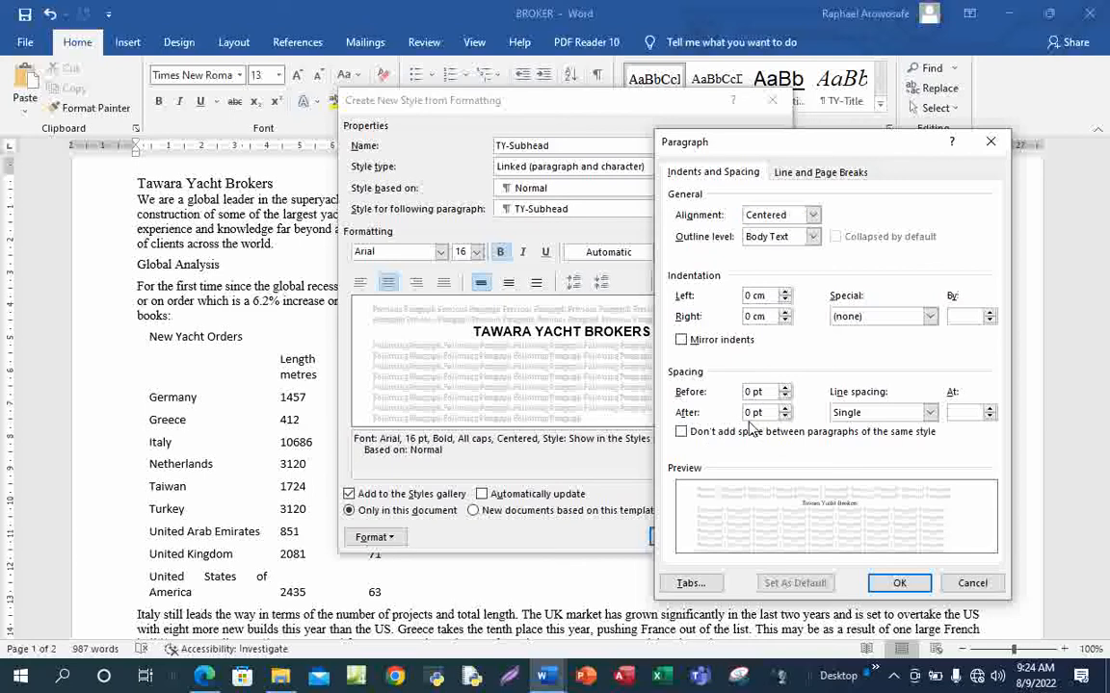
{"action": "key", "text": "BackSpace"}
{"action": "key", "text": "BackSpace"}
{"action": "type", "text": "9"}
{"action": "left_click", "coordinate": [899, 583]}
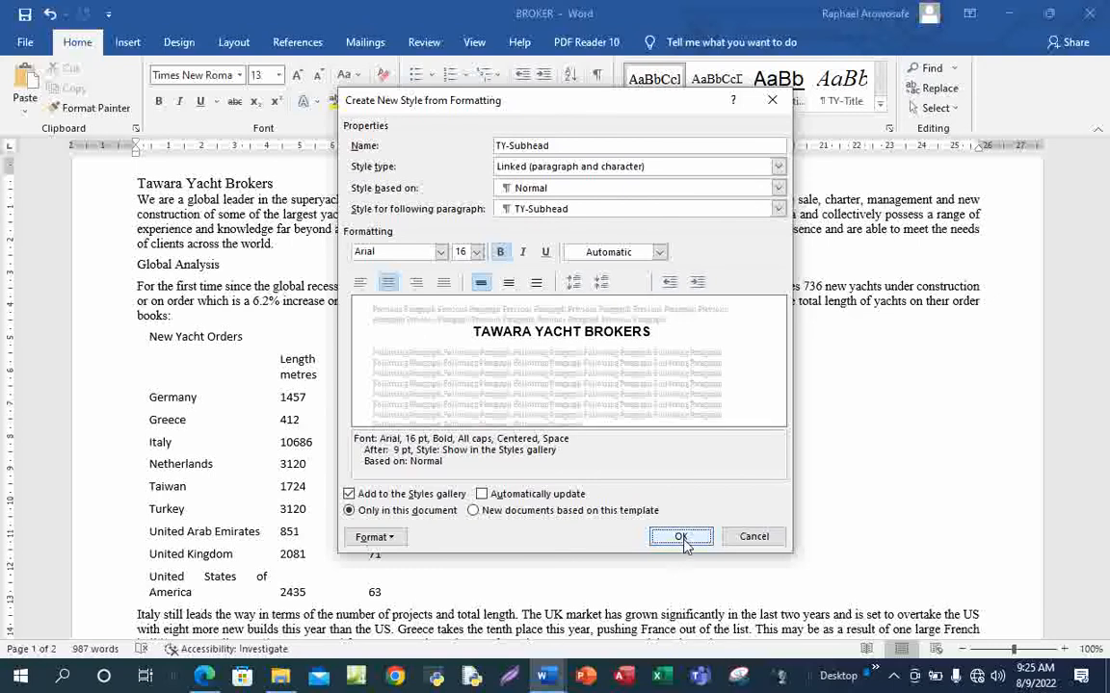
{"action": "left_click", "coordinate": [680, 537]}
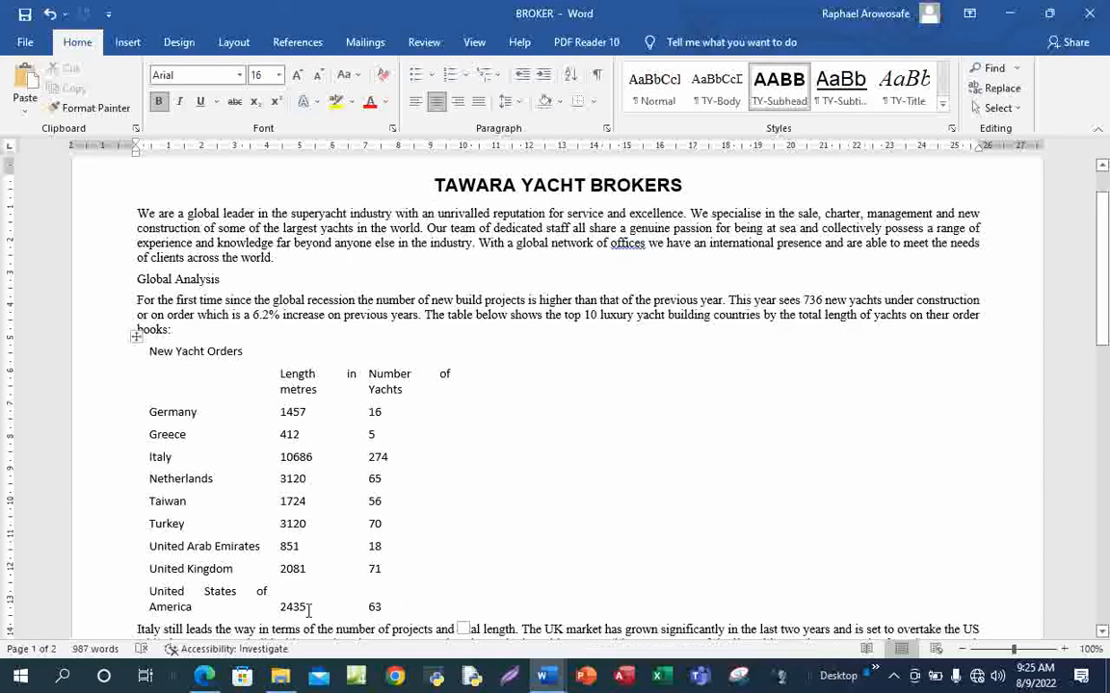
Copy the style name TY-Table from the exam paper's specification table
{"action": "mouse_move", "coordinate": [203, 681]}
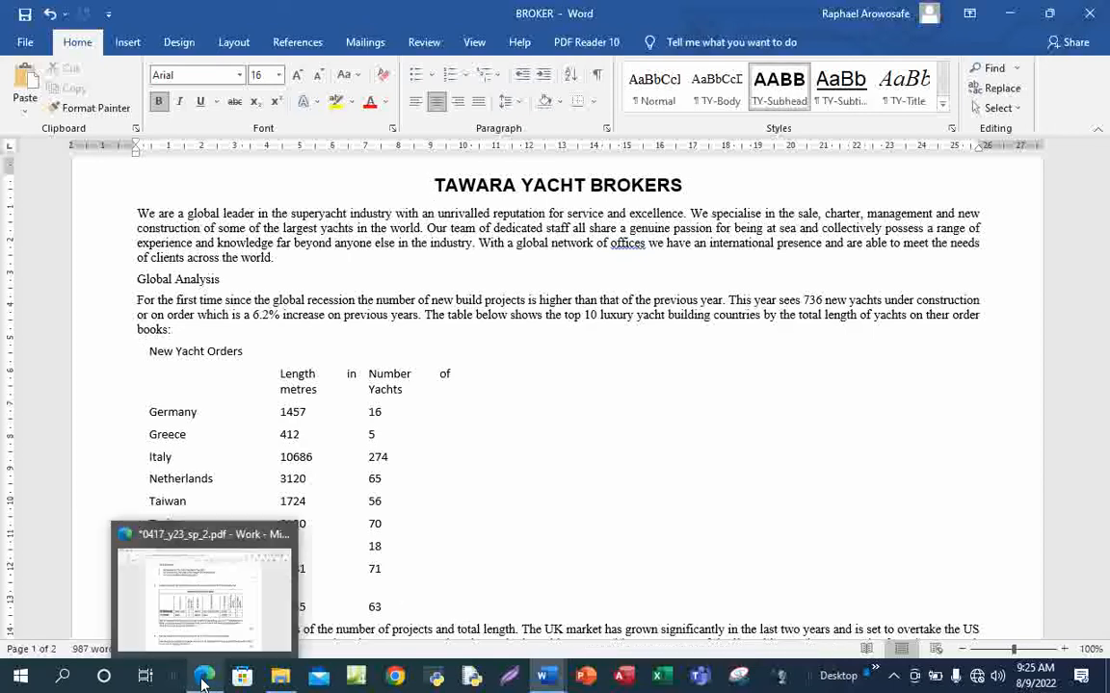
{"action": "left_click", "coordinate": [189, 564]}
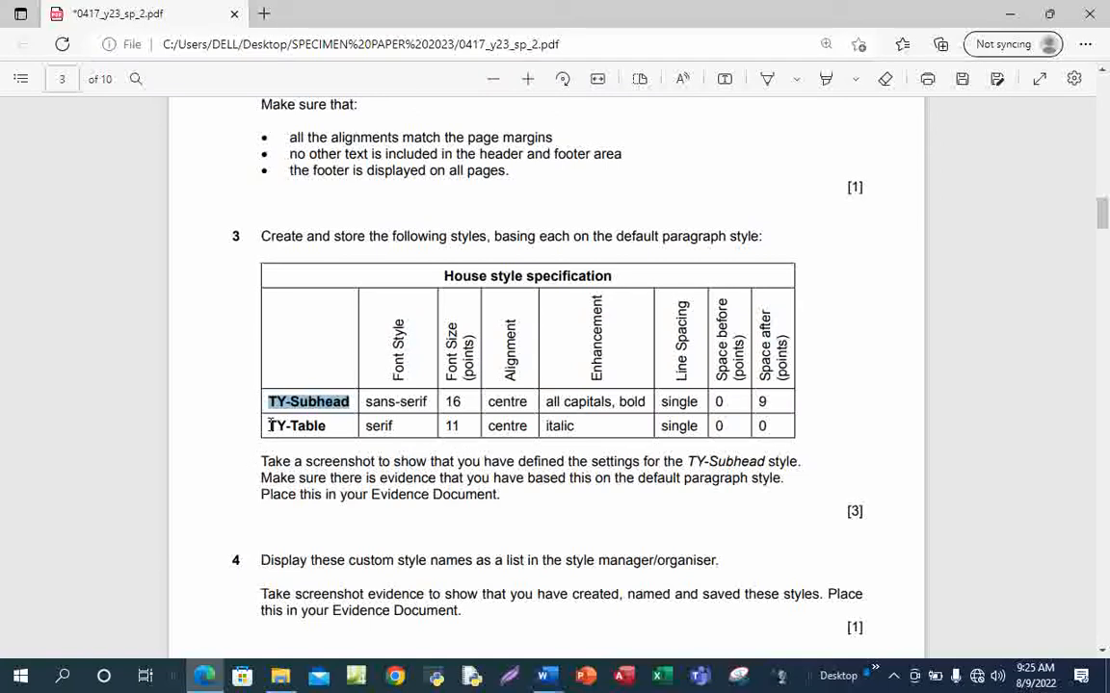
{"action": "left_click_drag", "start_coordinate": [268, 425], "coordinate": [337, 434]}
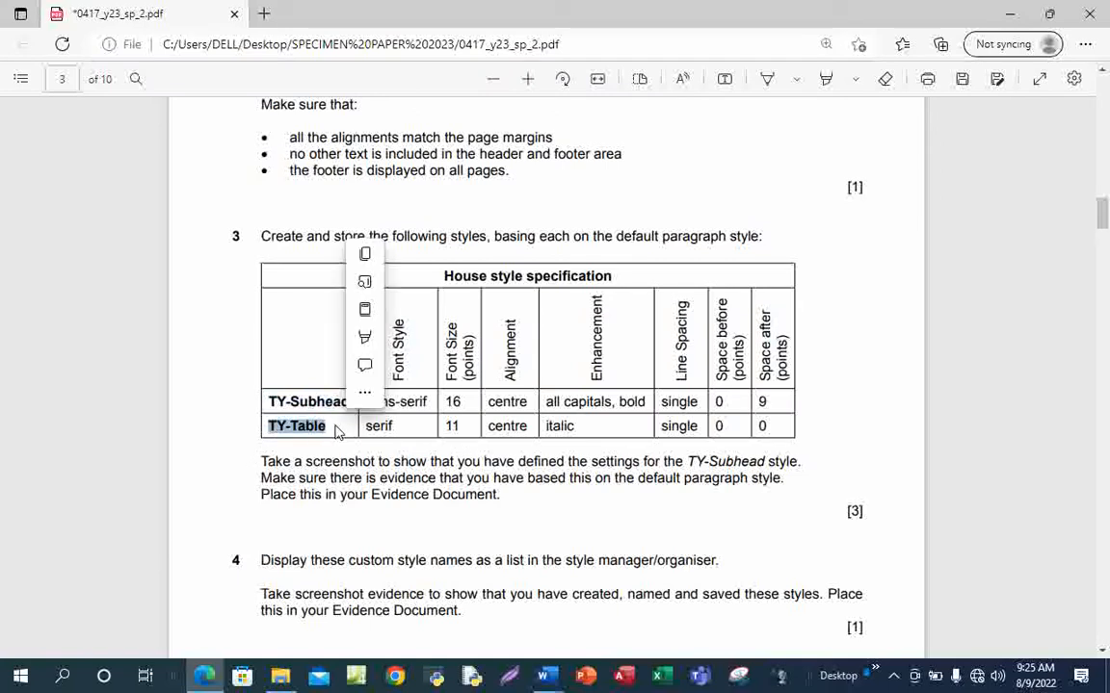
{"action": "key", "text": "ctrl+c"}
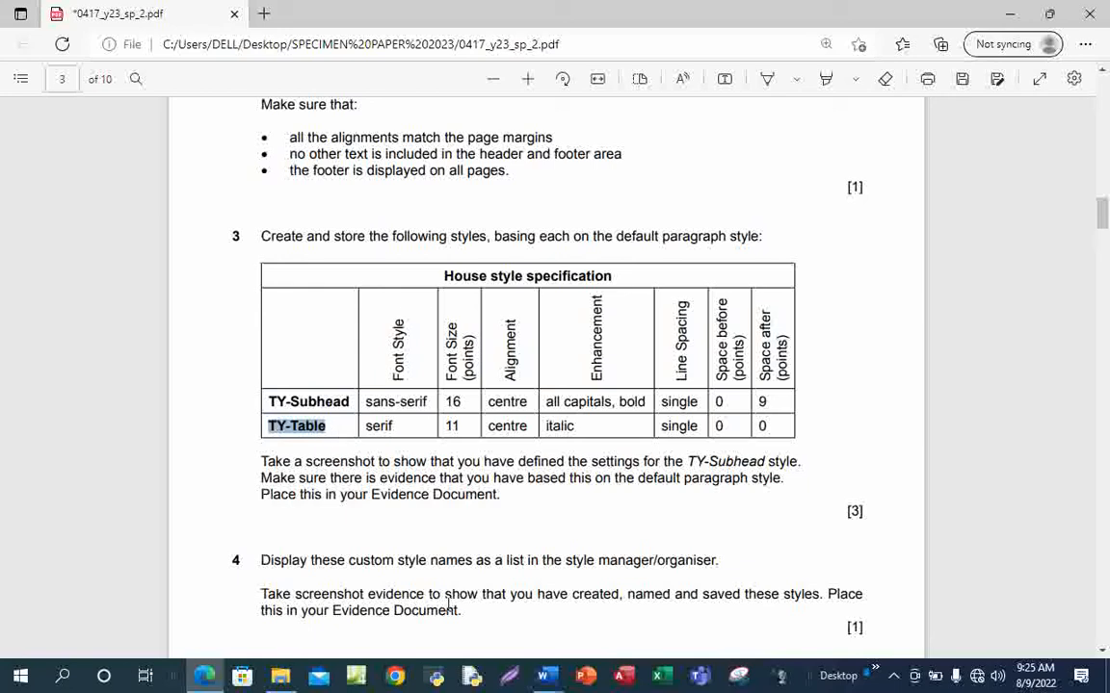
{"action": "mouse_move", "coordinate": [546, 676]}
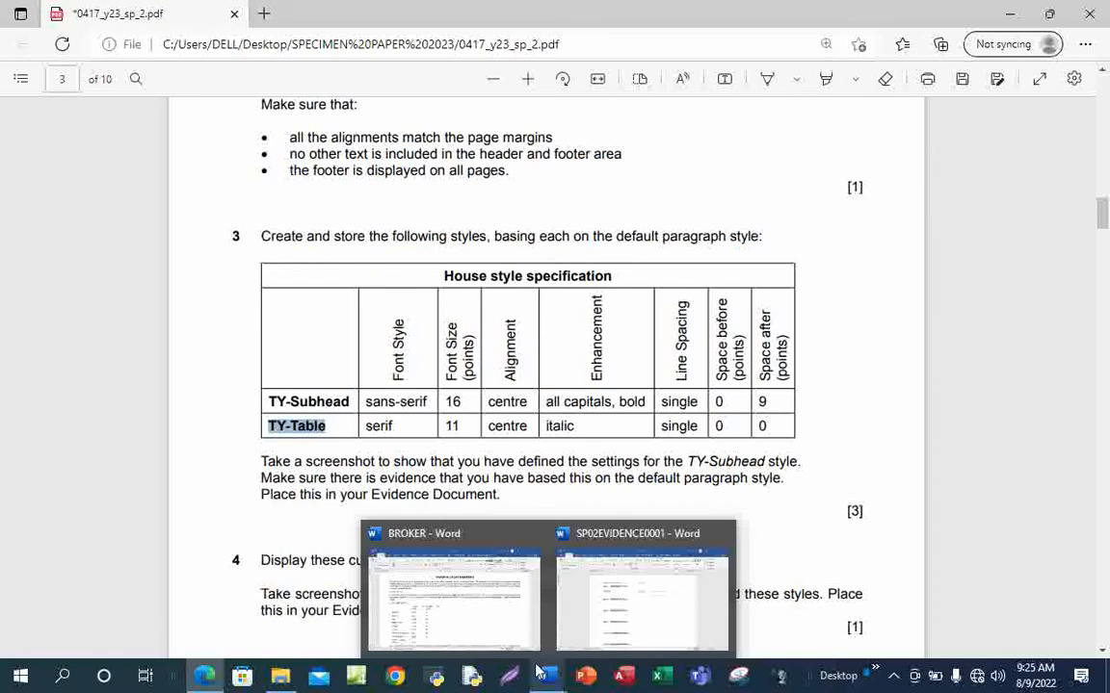
{"action": "left_click", "coordinate": [486, 617]}
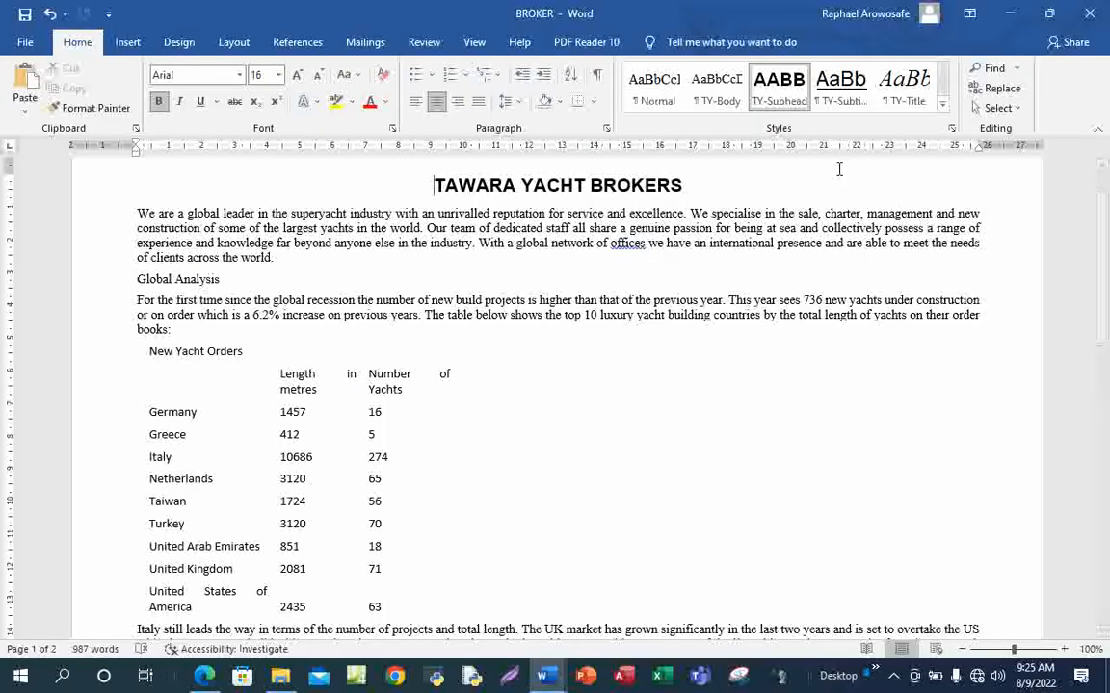
Reset the heading to Normal, start a TY-Table style, and view its specification in the PDF
{"action": "left_click", "coordinate": [664, 93]}
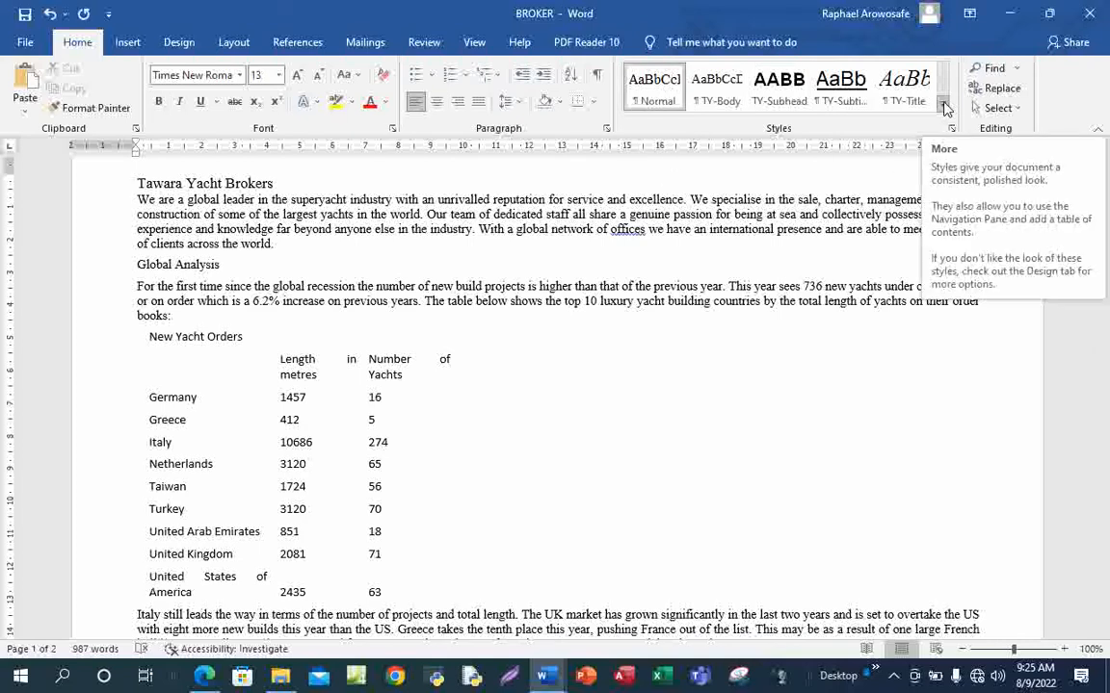
{"action": "left_click", "coordinate": [944, 108]}
{"action": "left_click", "coordinate": [681, 124]}
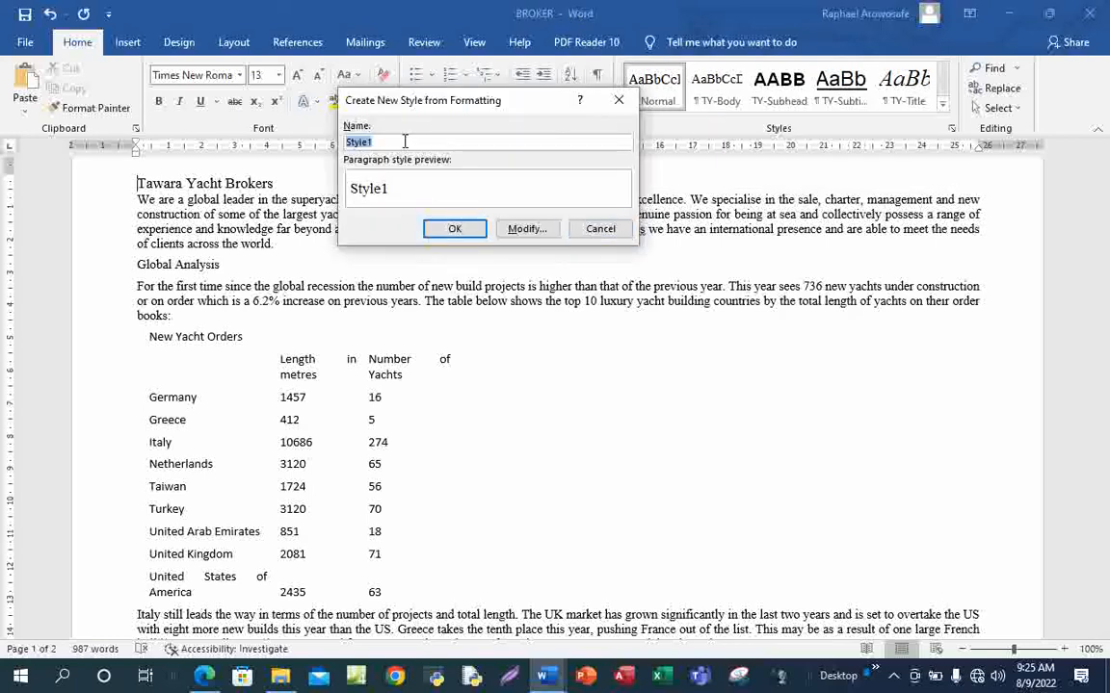
{"action": "type", "text": "TY-Table"}
{"action": "left_click", "coordinate": [527, 229]}
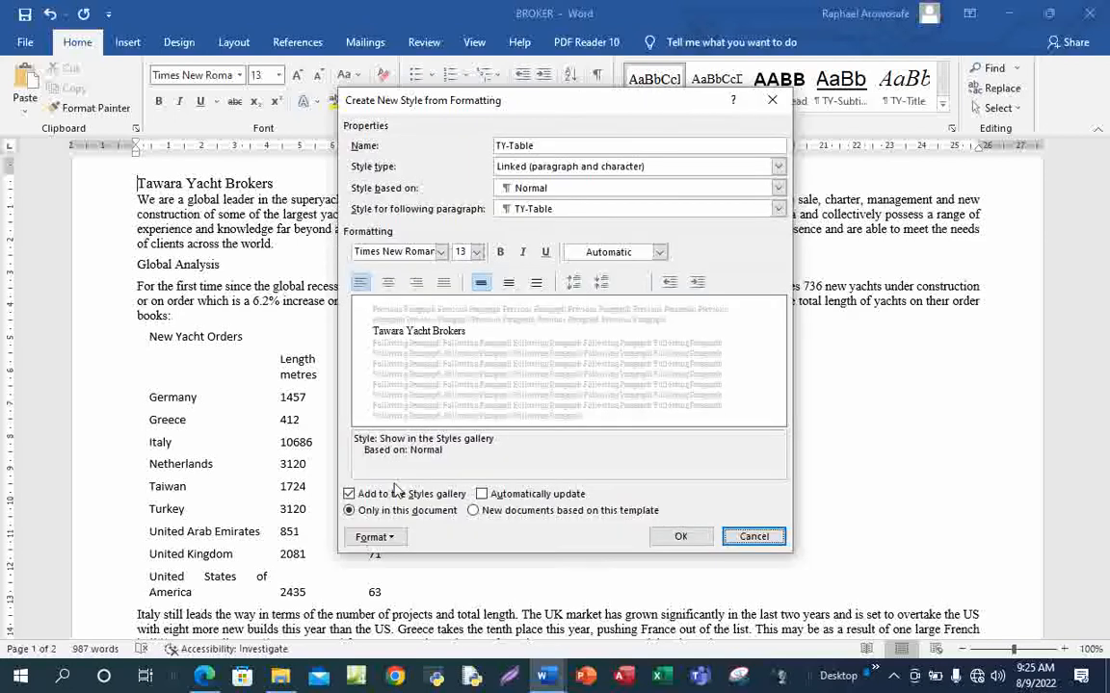
{"action": "mouse_move", "coordinate": [203, 677]}
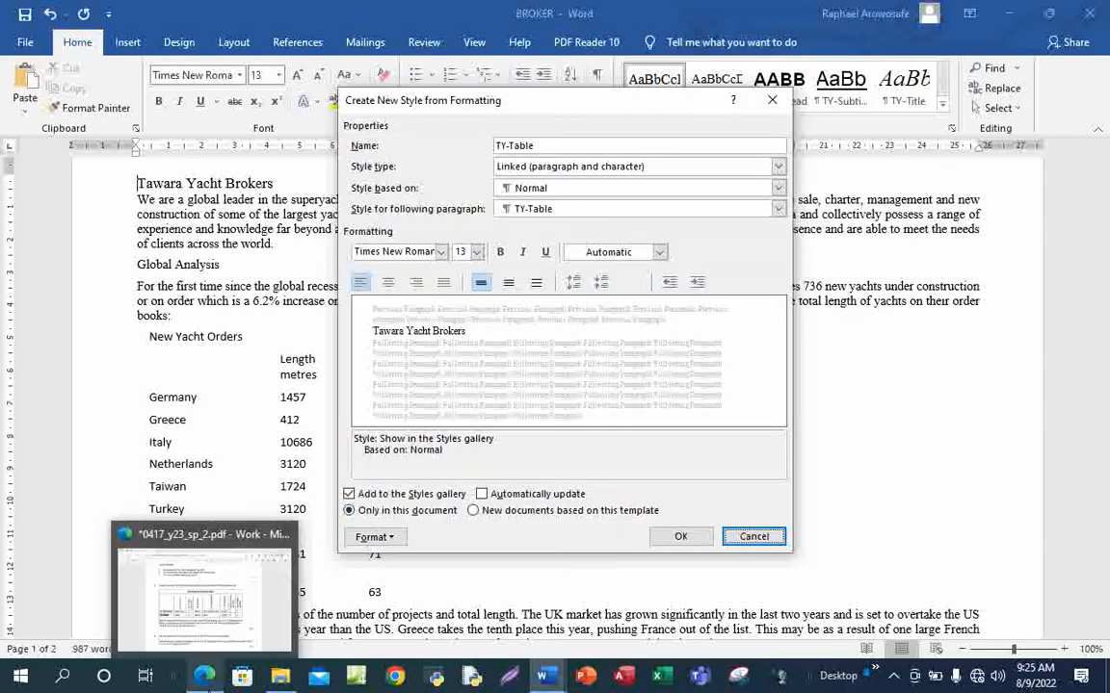
{"action": "left_click", "coordinate": [202, 553]}
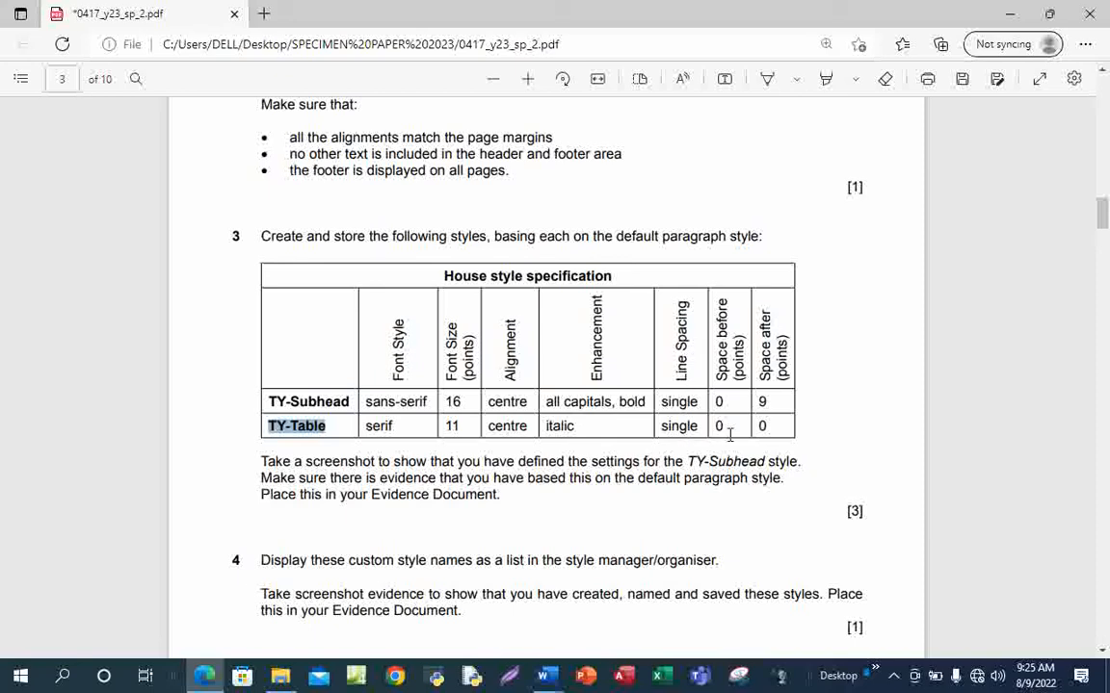
Set the TY-Table style to 11 pt, centred and italic
{"action": "mouse_move", "coordinate": [545, 680]}
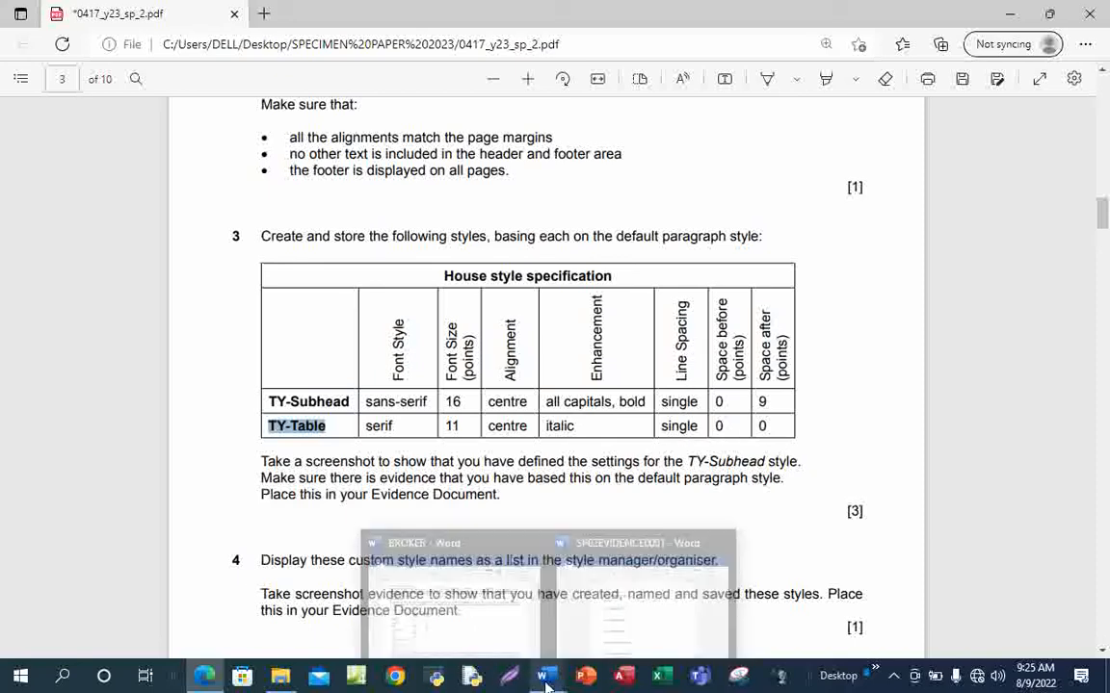
{"action": "left_click", "coordinate": [406, 547]}
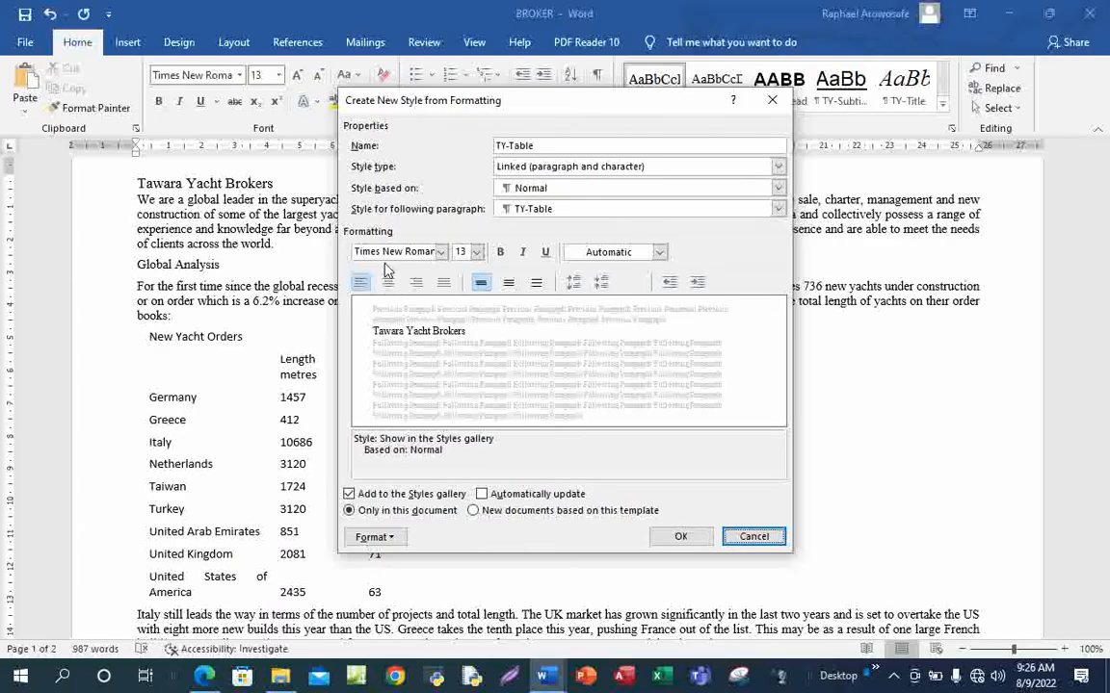
{"action": "left_click", "coordinate": [464, 251]}
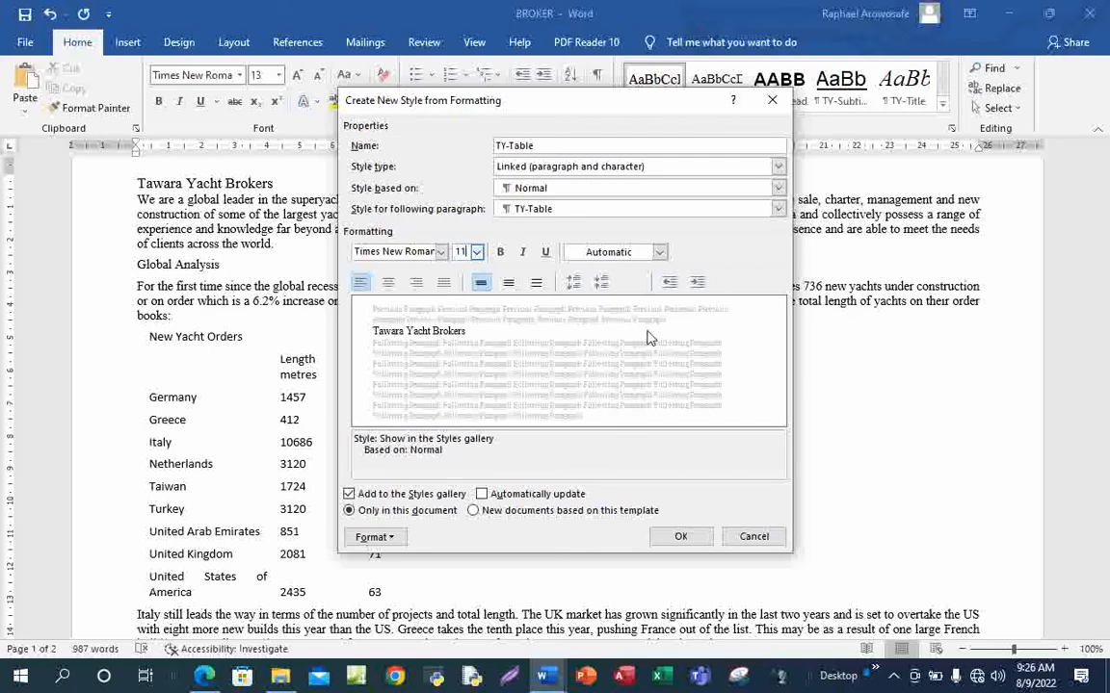
{"action": "left_click", "coordinate": [387, 283]}
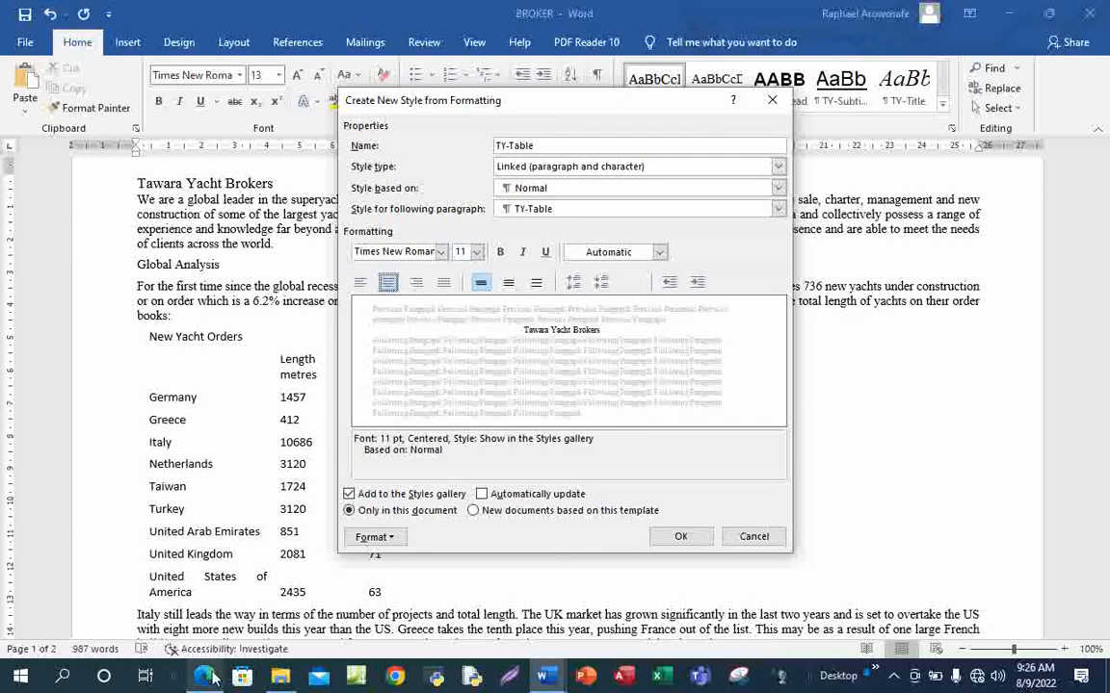
{"action": "mouse_move", "coordinate": [214, 679]}
{"action": "left_click", "coordinate": [220, 594]}
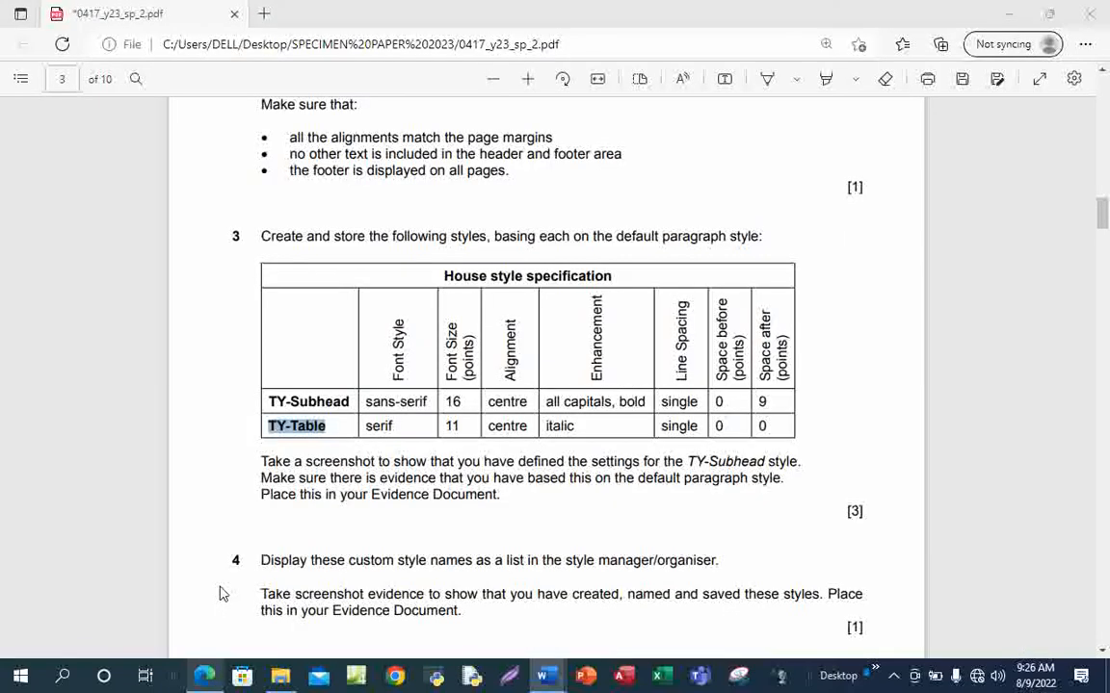
{"action": "left_click", "coordinate": [207, 677]}
{"action": "left_click", "coordinate": [524, 252]}
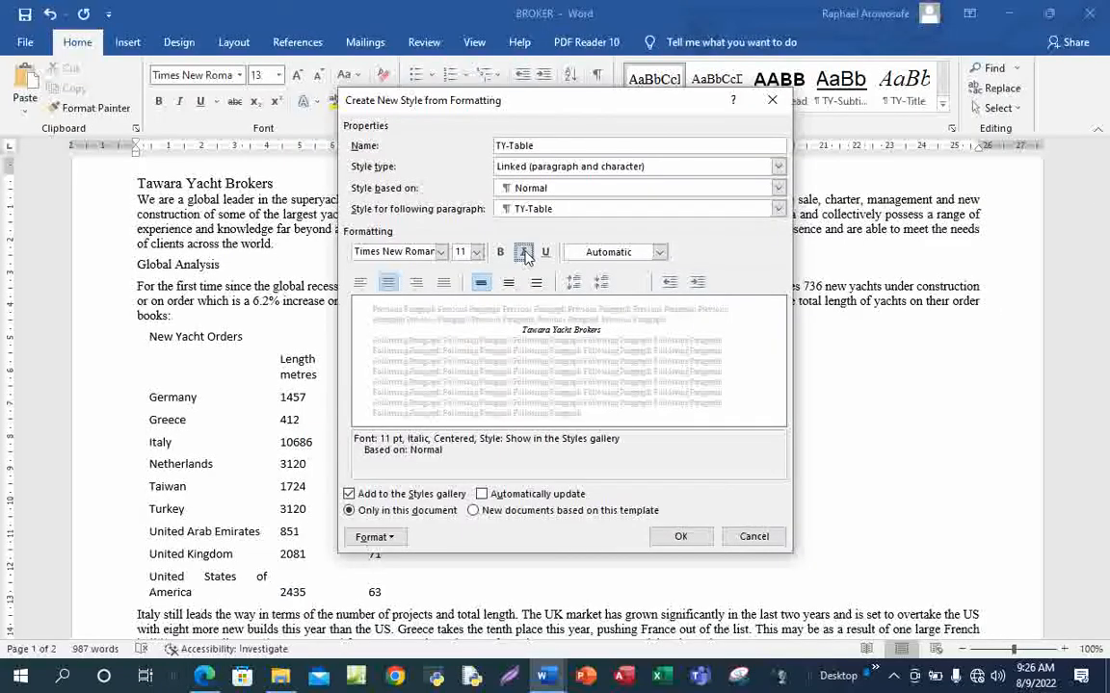
Give TY-Table single spacing with 0 pt before and after, and save the style
{"action": "left_click", "coordinate": [380, 540]}
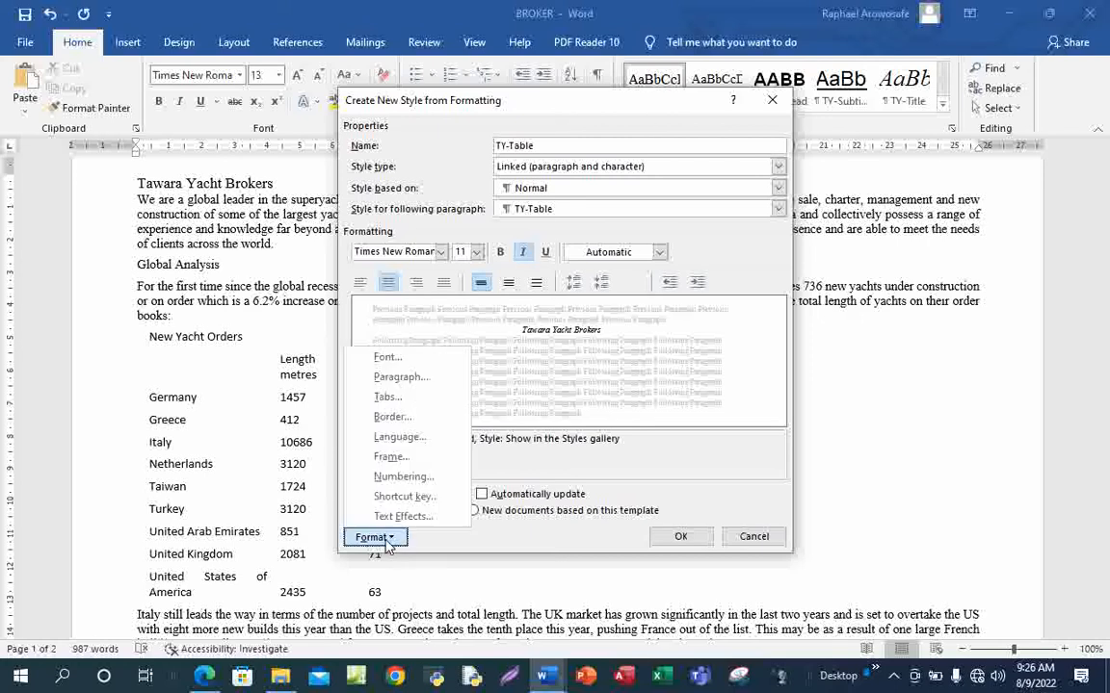
{"action": "left_click", "coordinate": [417, 382]}
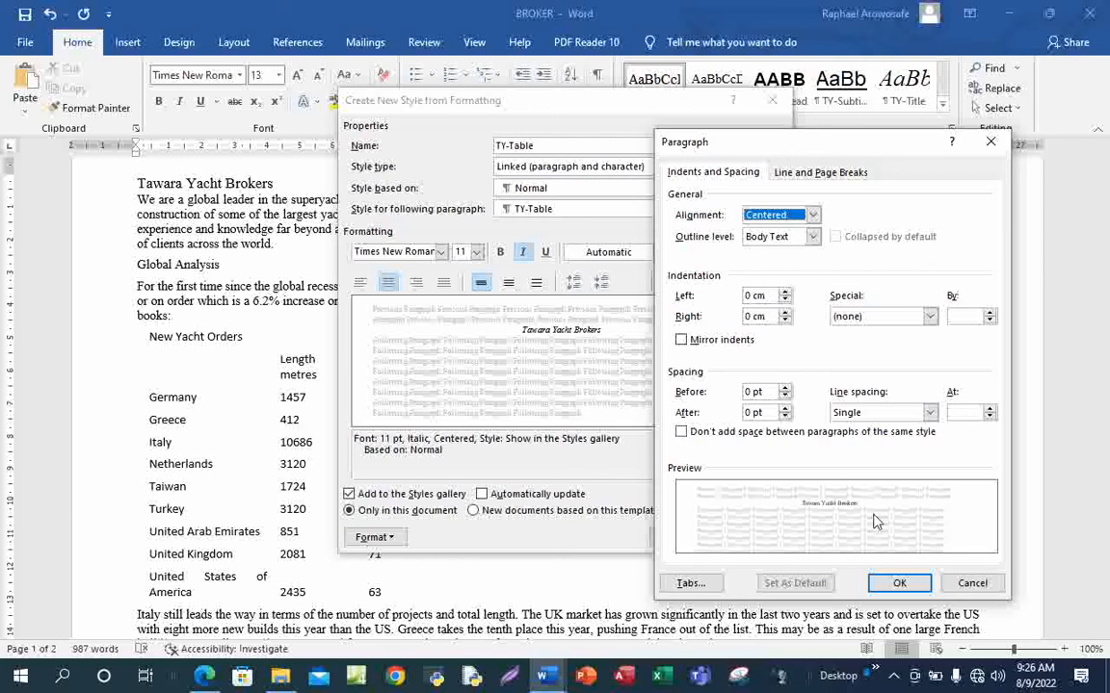
{"action": "left_click", "coordinate": [899, 583]}
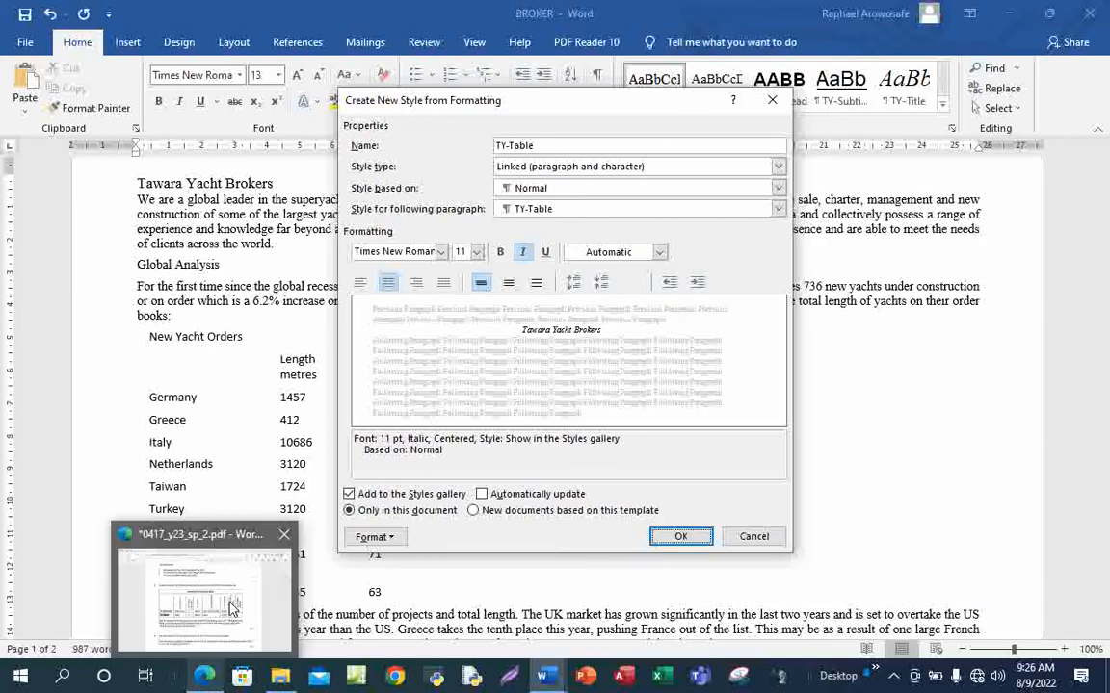
{"action": "left_click", "coordinate": [228, 574]}
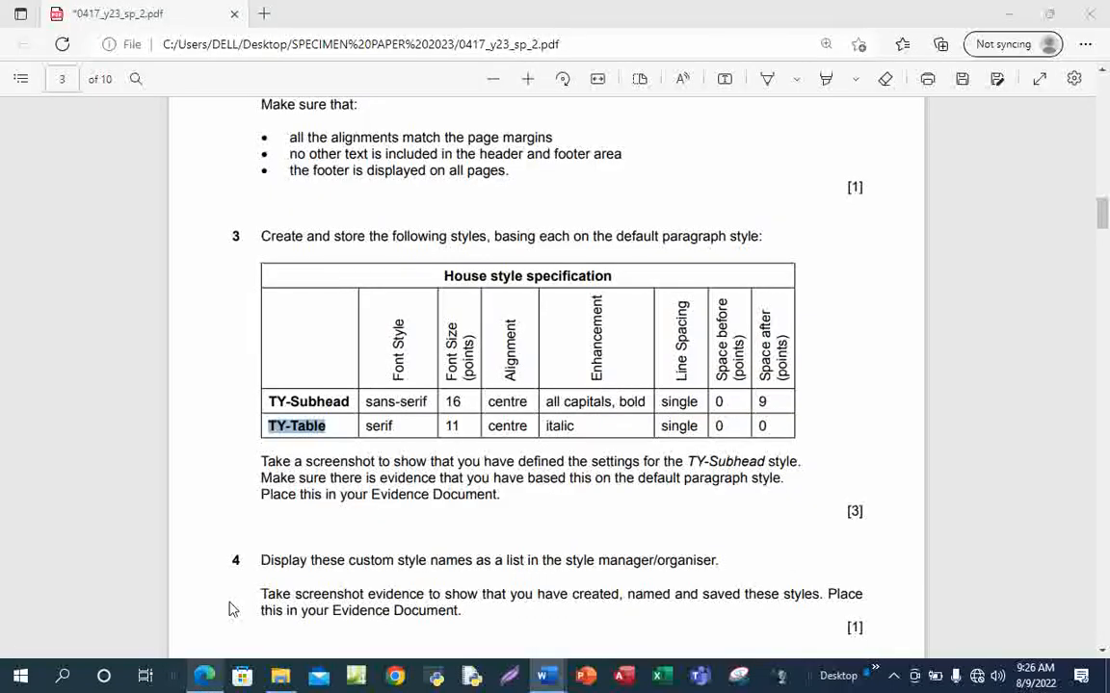
{"action": "key", "text": "alt+Tab"}
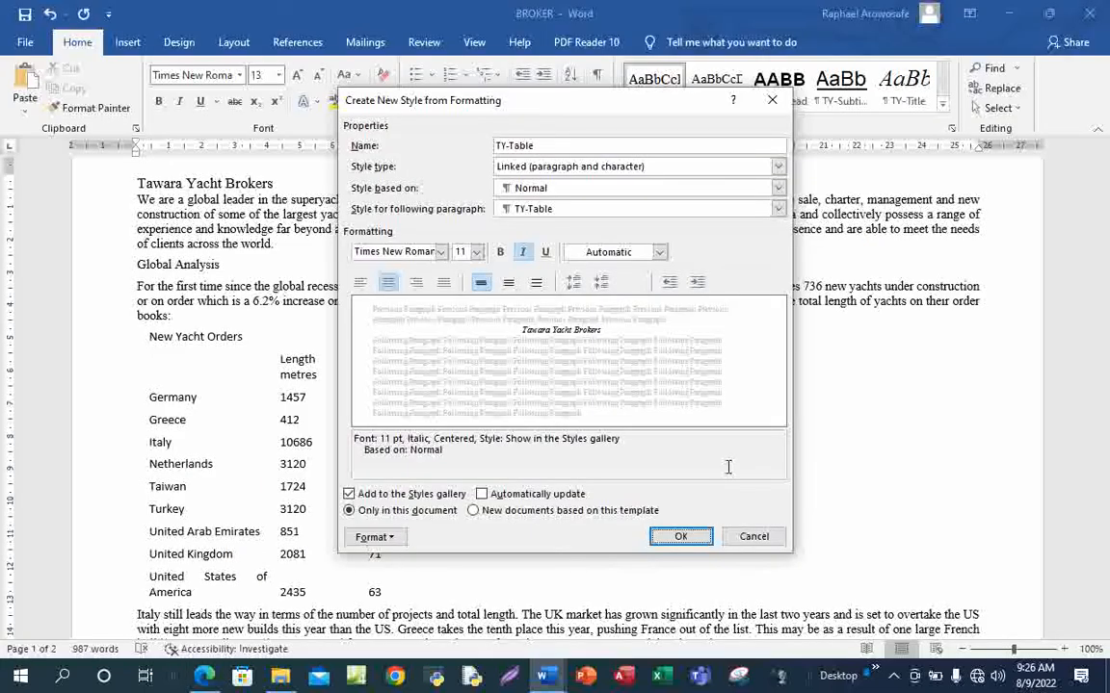
{"action": "left_click", "coordinate": [680, 537]}
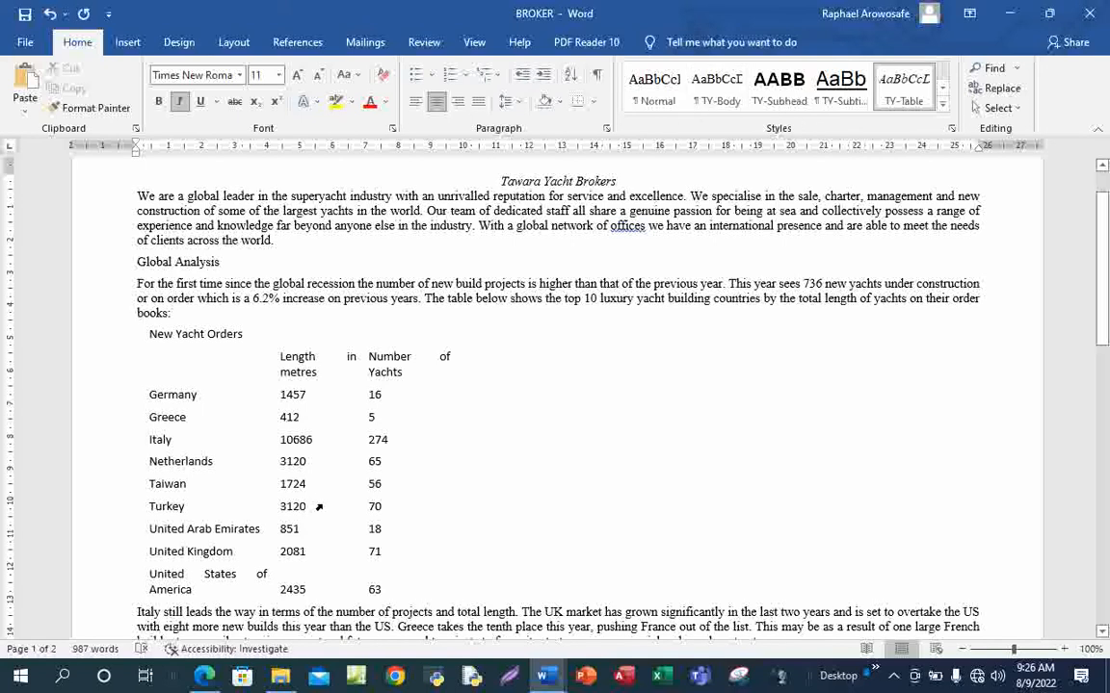
Bring the exam paper PDF to the front and scroll down to the following questions
{"action": "mouse_move", "coordinate": [204, 674]}
{"action": "left_click", "coordinate": [210, 617]}
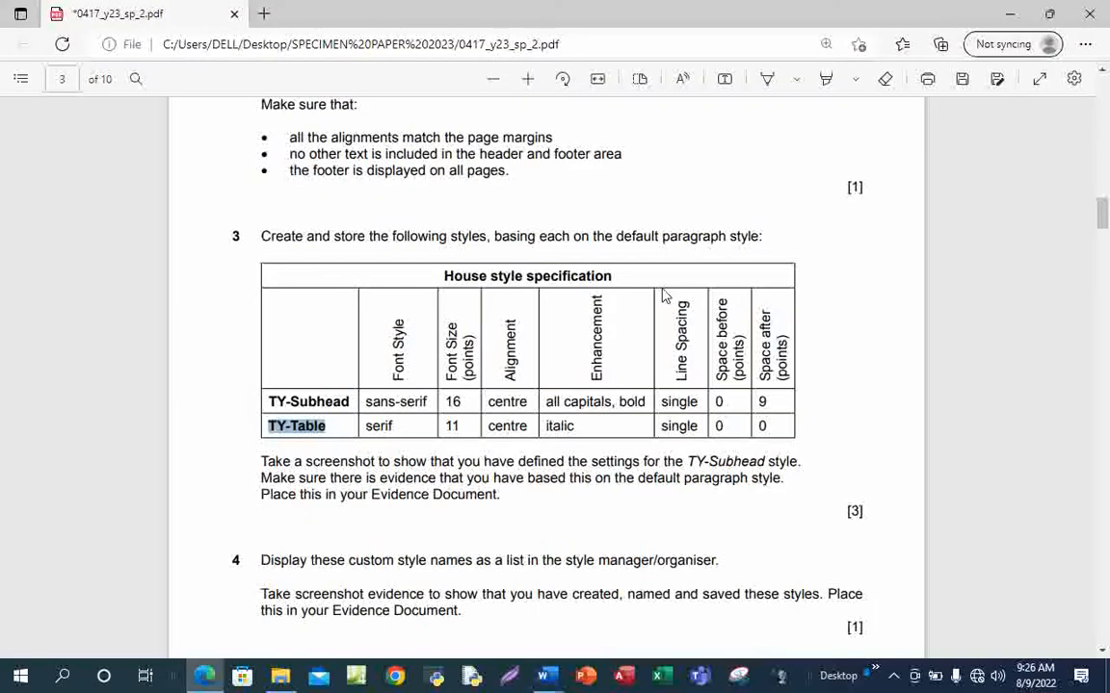
{"action": "scroll", "coordinate": [626, 489], "scroll_direction": "down", "scroll_amount": 2}
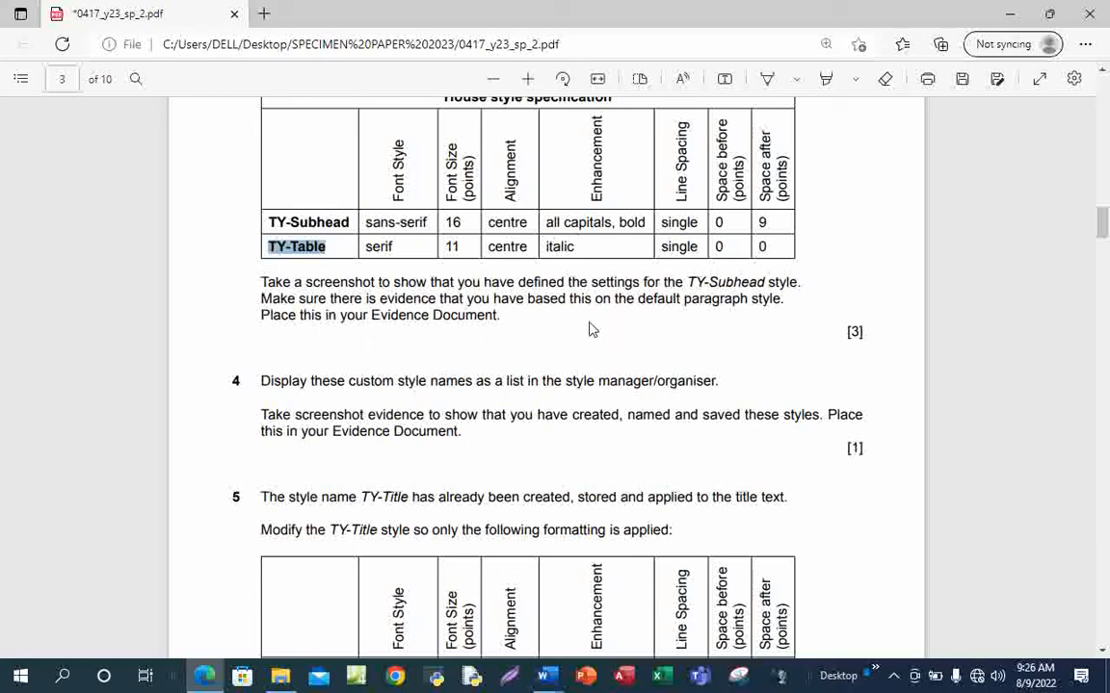
Apply TY-Subhead to the title and review its font settings in Modify Style
{"action": "mouse_move", "coordinate": [550, 673]}
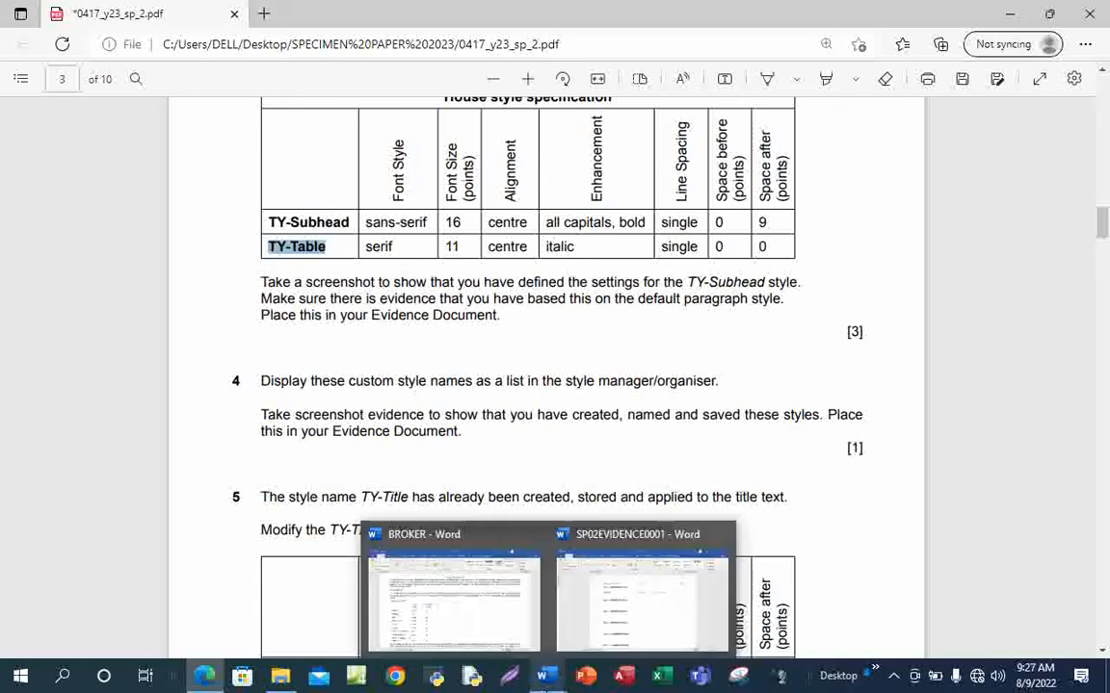
{"action": "left_click", "coordinate": [515, 615]}
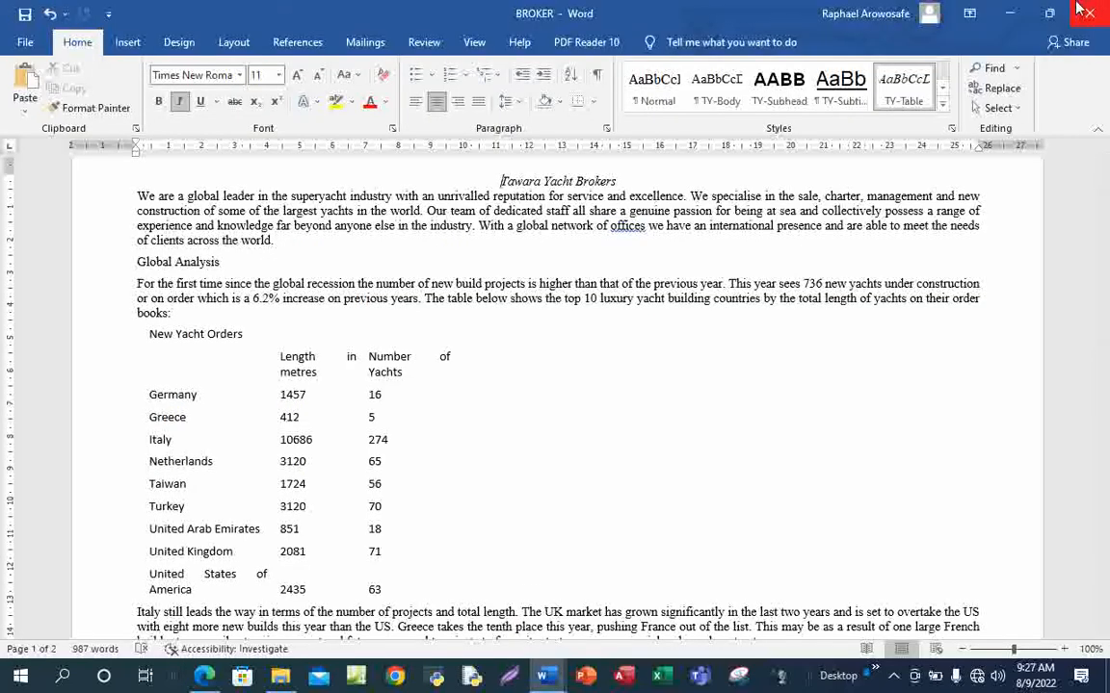
{"action": "left_click", "coordinate": [781, 85]}
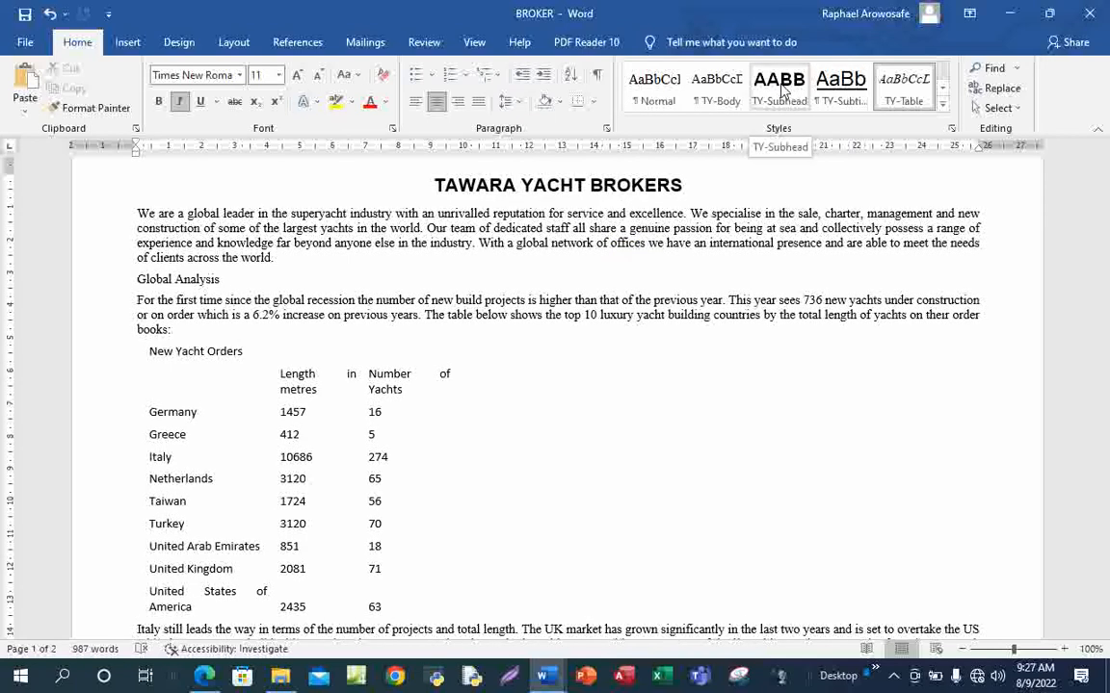
{"action": "right_click", "coordinate": [782, 88]}
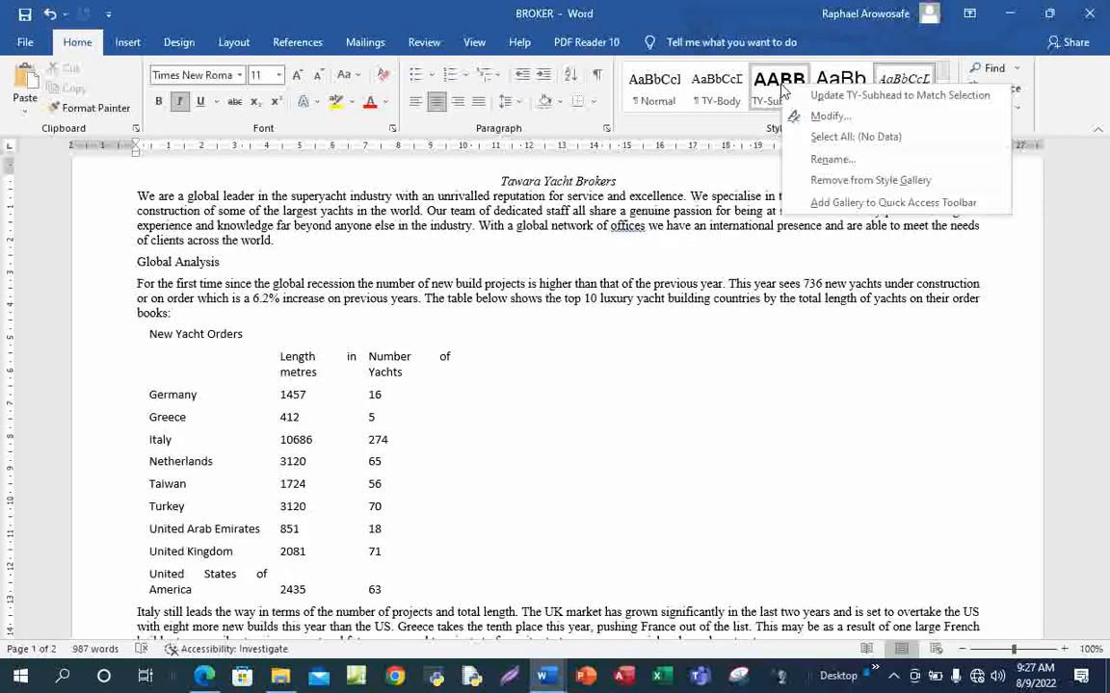
{"action": "left_click", "coordinate": [823, 124]}
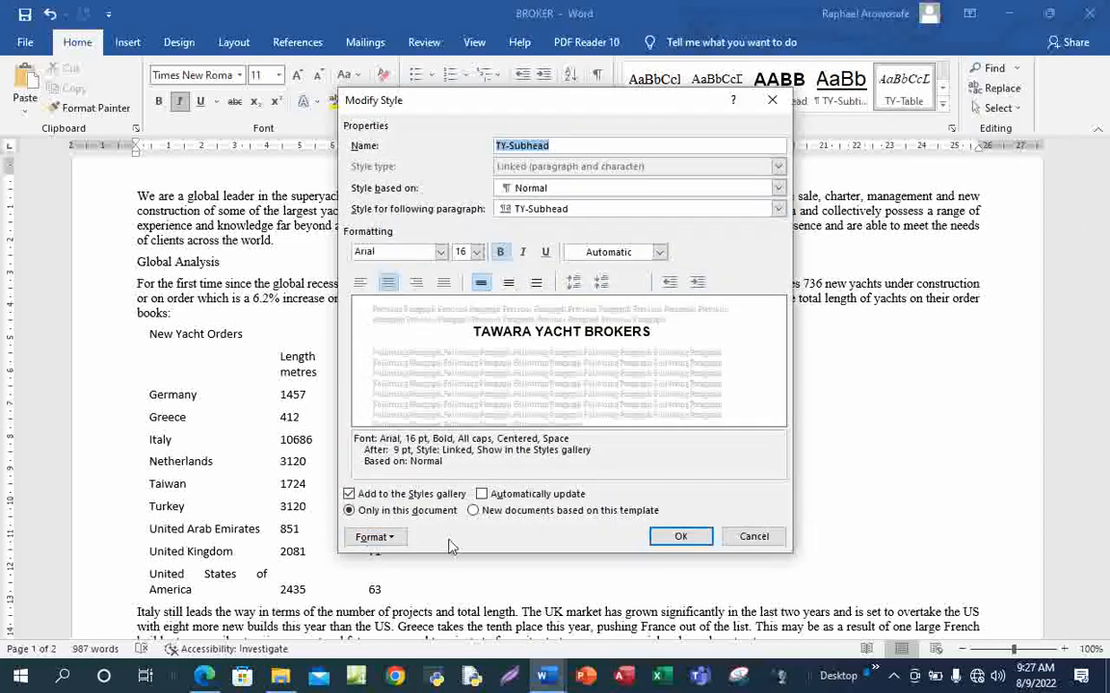
{"action": "left_click", "coordinate": [375, 536]}
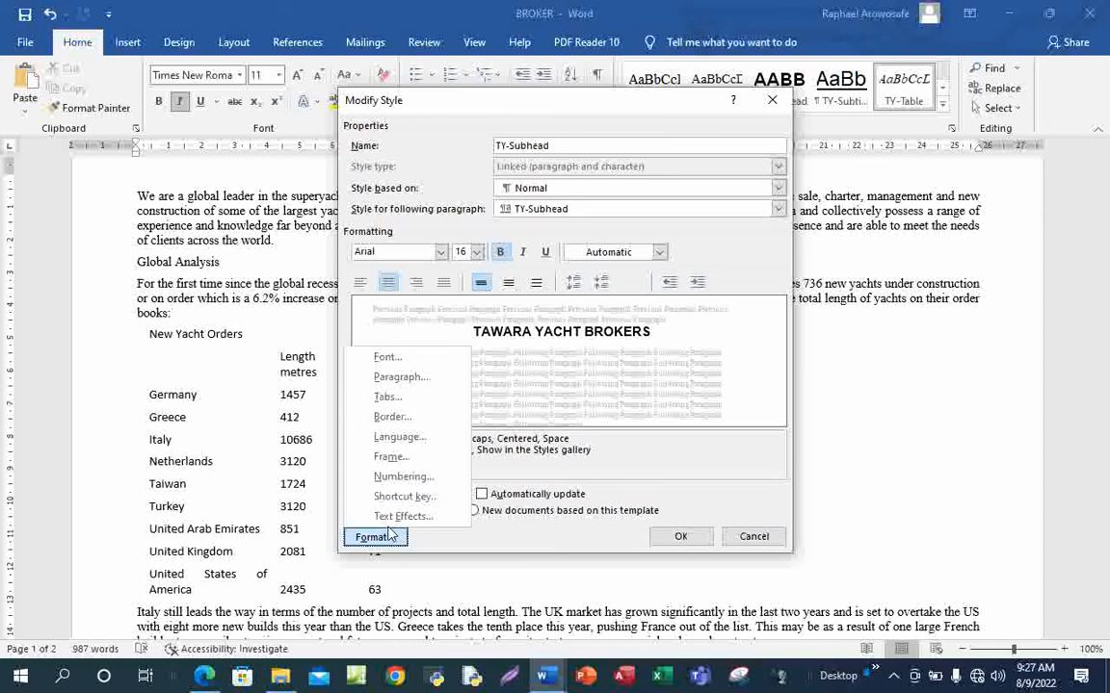
{"action": "left_click", "coordinate": [410, 361]}
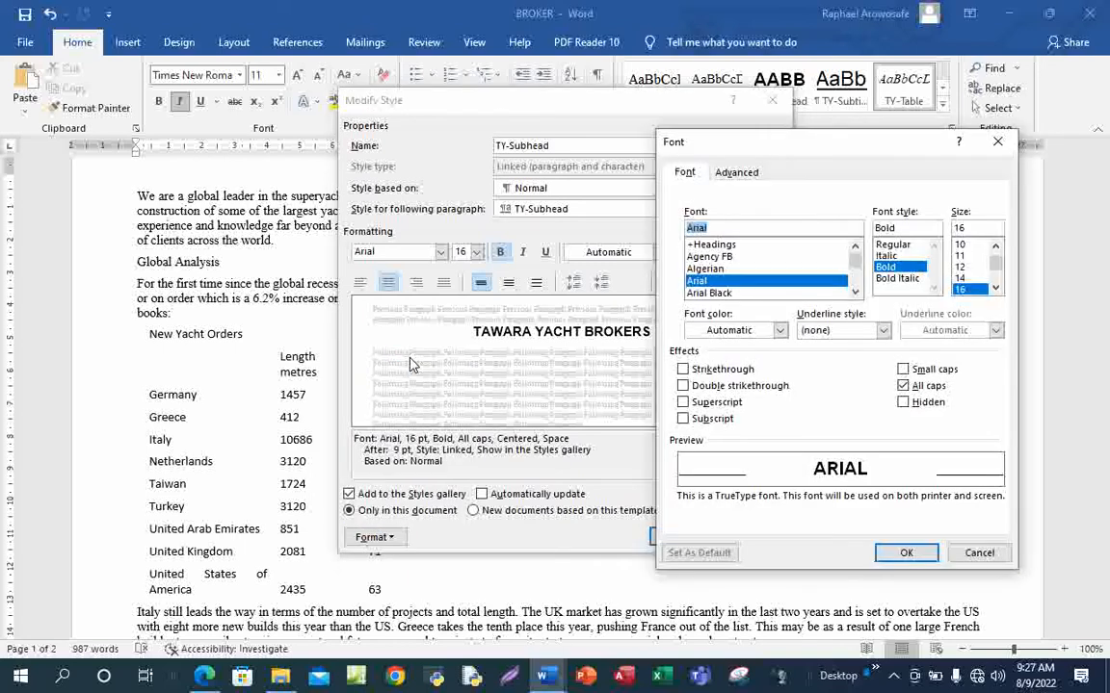
{"action": "left_click_drag", "start_coordinate": [811, 149], "coordinate": [948, 108]}
{"action": "left_click", "coordinate": [592, 108]}
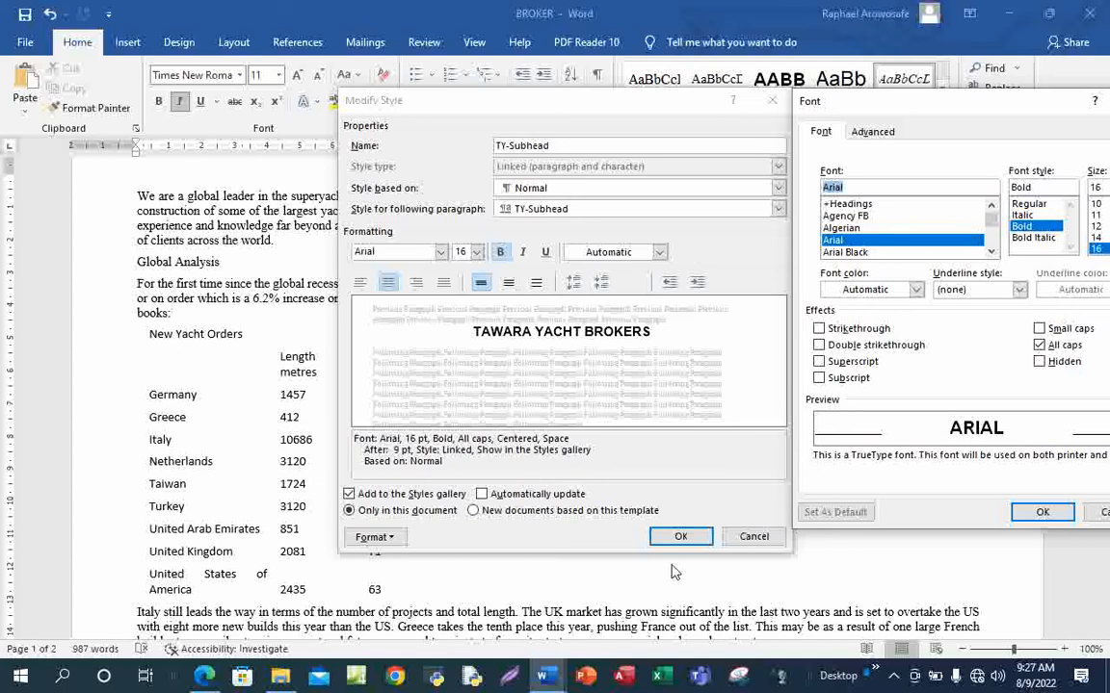
{"action": "left_click", "coordinate": [1044, 513]}
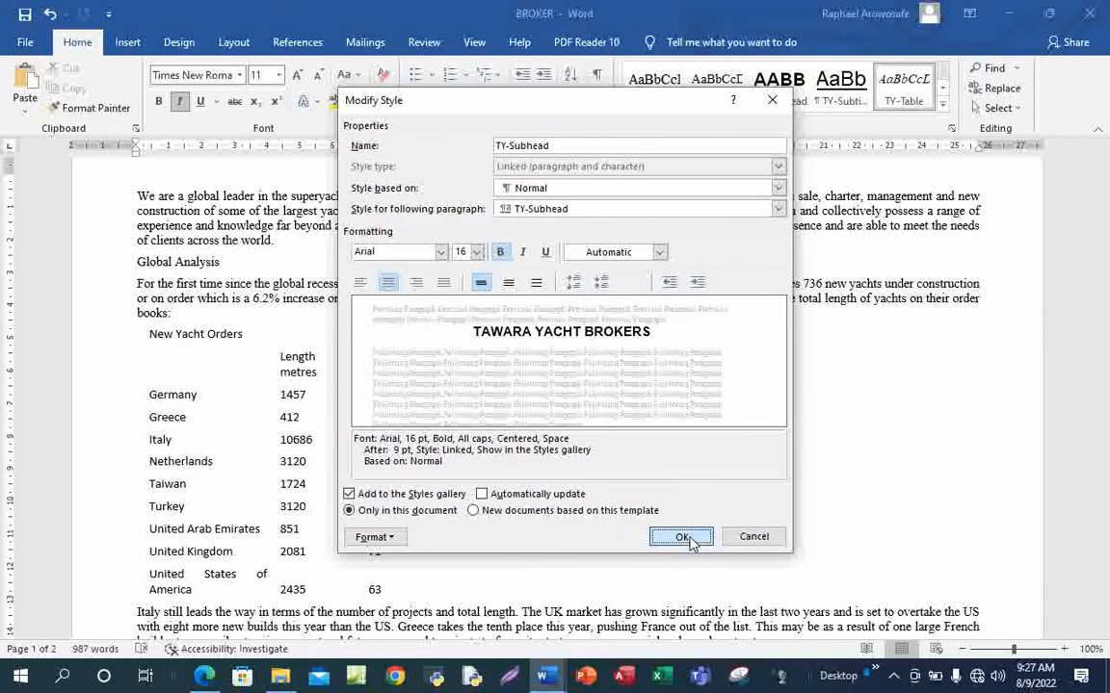
{"action": "left_click", "coordinate": [686, 539]}
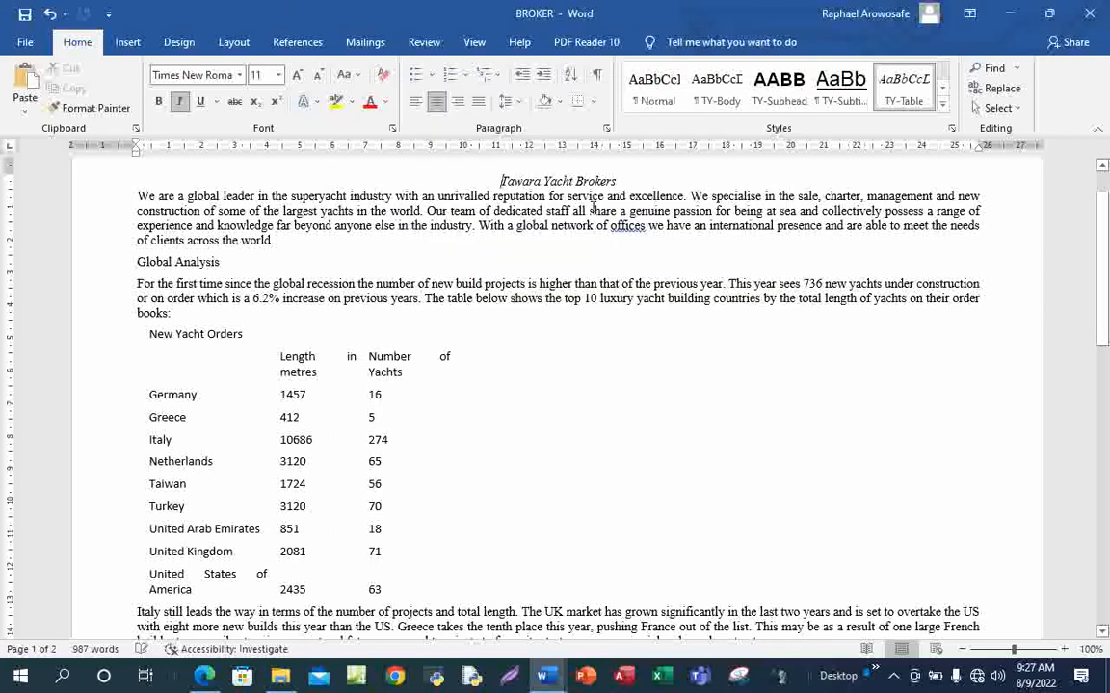
Reopen TY-Subhead's style settings with its paragraph settings (centred, 0 pt before, 9 pt after) alongside
{"action": "right_click", "coordinate": [761, 101]}
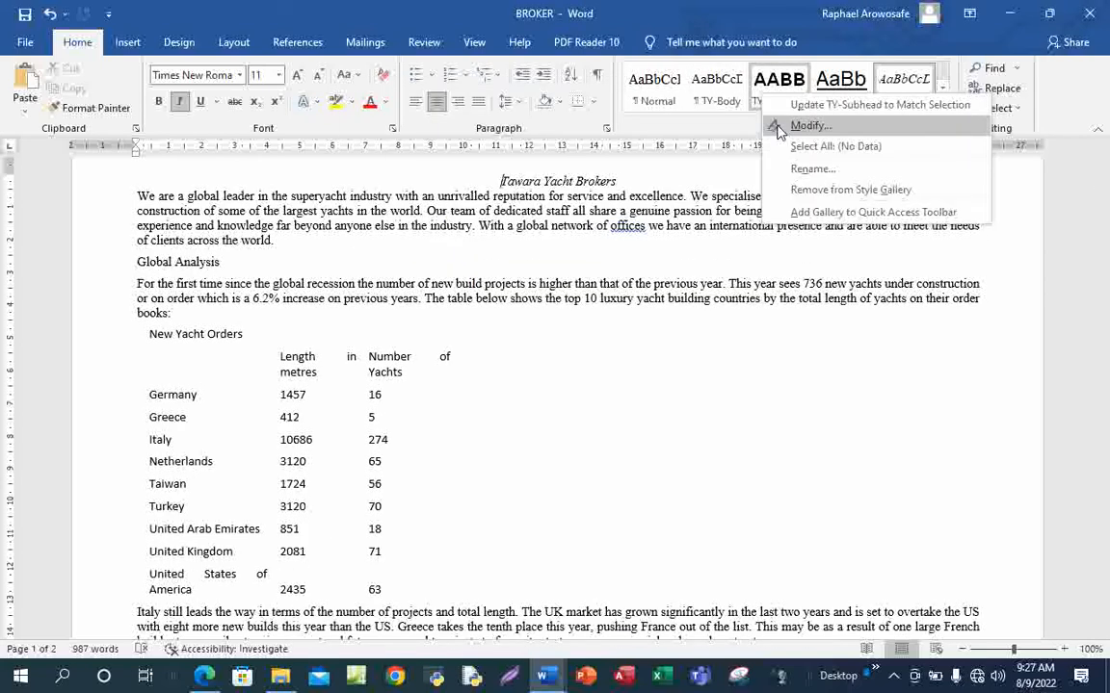
{"action": "left_click", "coordinate": [778, 130]}
{"action": "left_click_drag", "start_coordinate": [521, 101], "coordinate": [339, 166]}
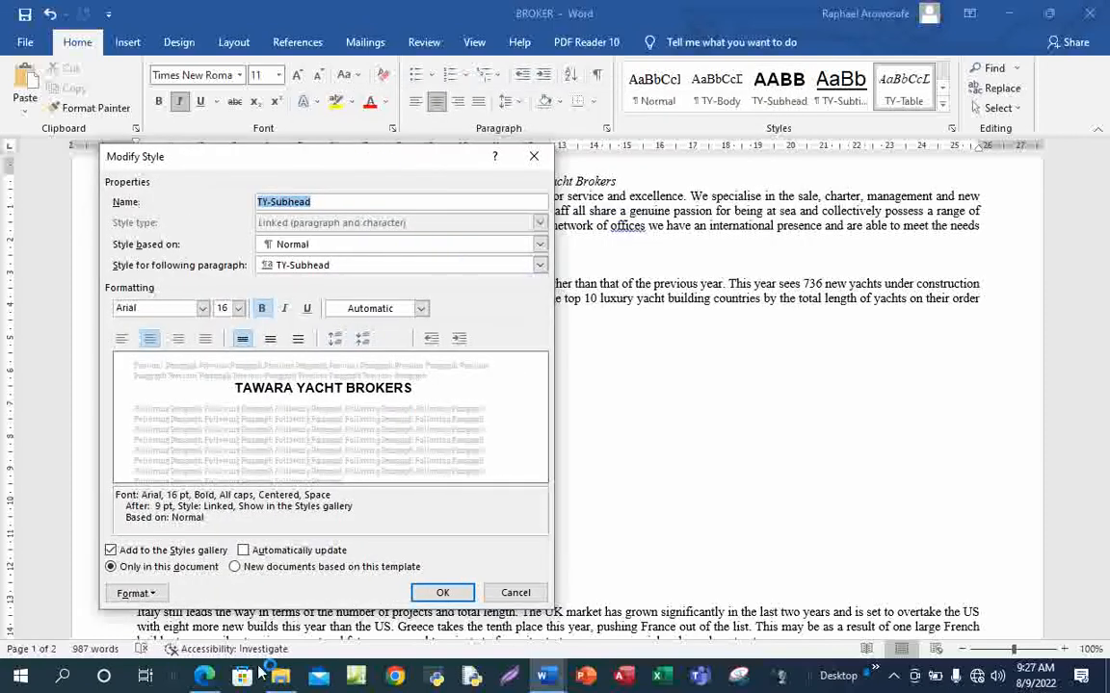
{"action": "left_click", "coordinate": [154, 594]}
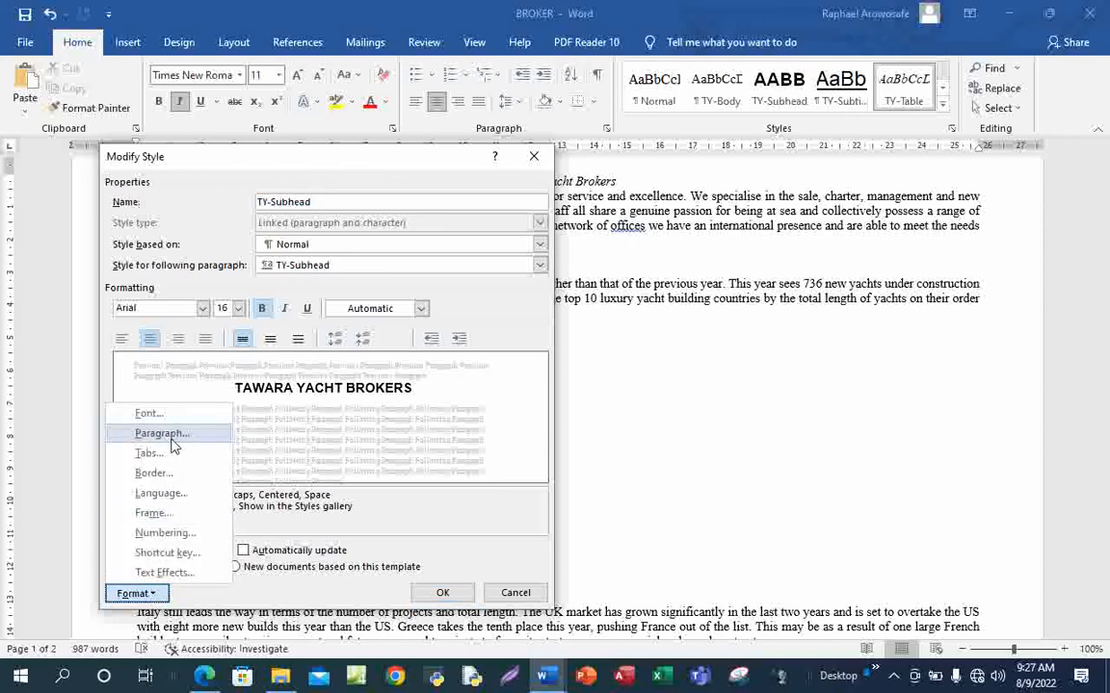
{"action": "left_click", "coordinate": [172, 441]}
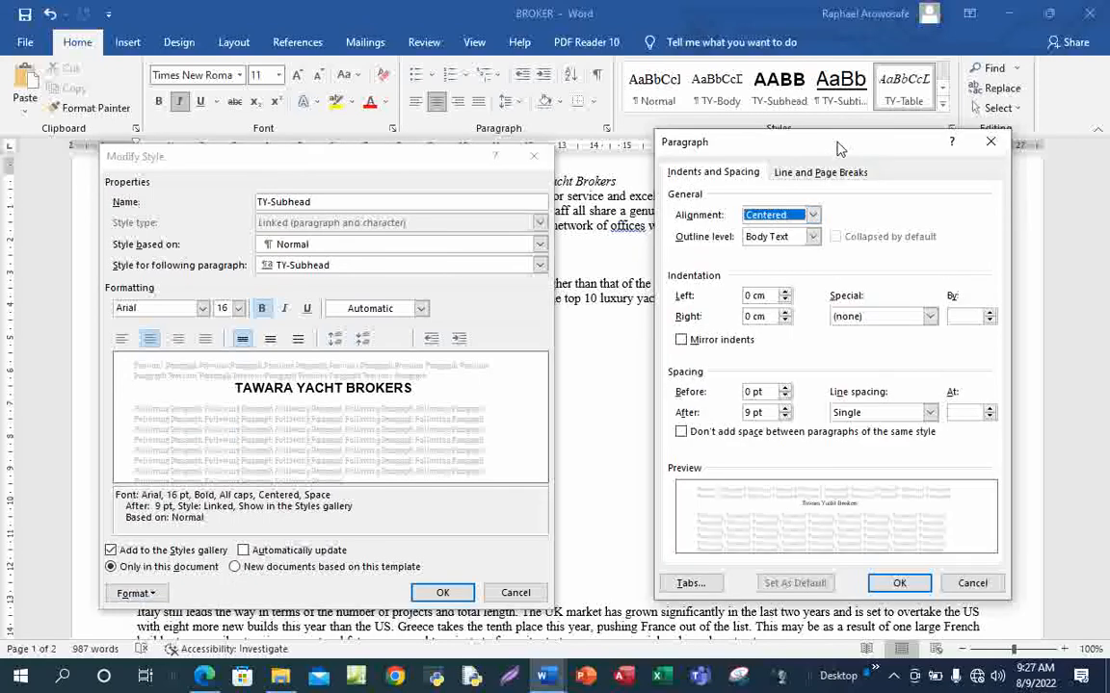
{"action": "left_click_drag", "start_coordinate": [764, 156], "coordinate": [746, 162]}
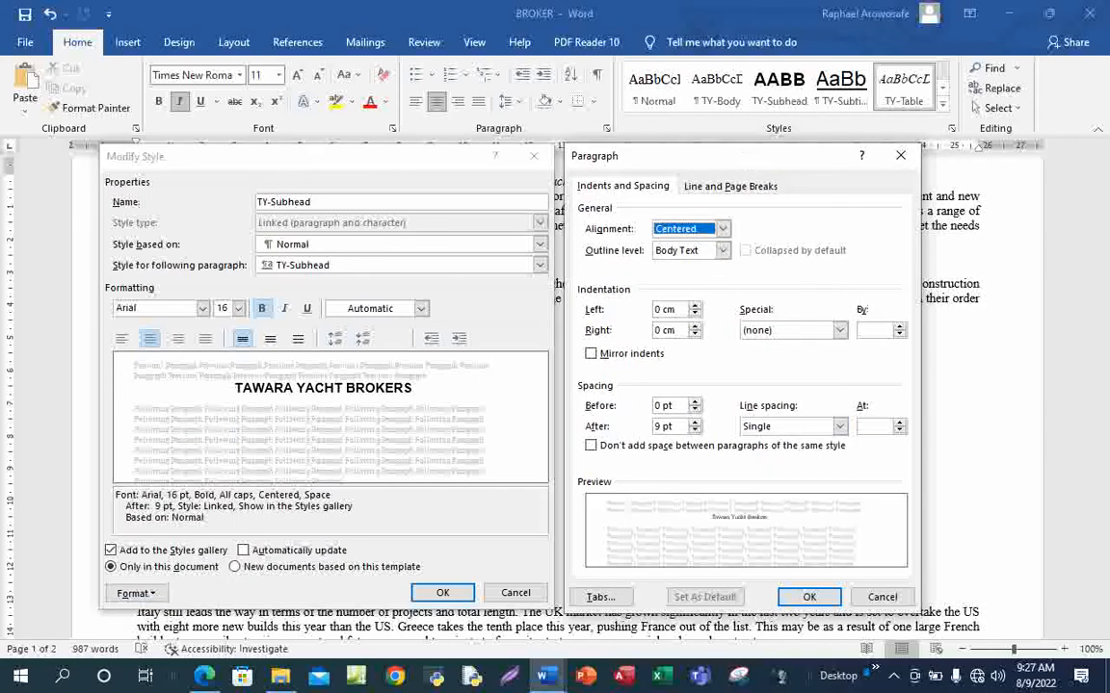
Snip the TY-Subhead style and paragraph settings together and copy the capture
{"action": "left_click_drag", "start_coordinate": [679, 162], "coordinate": [667, 162]}
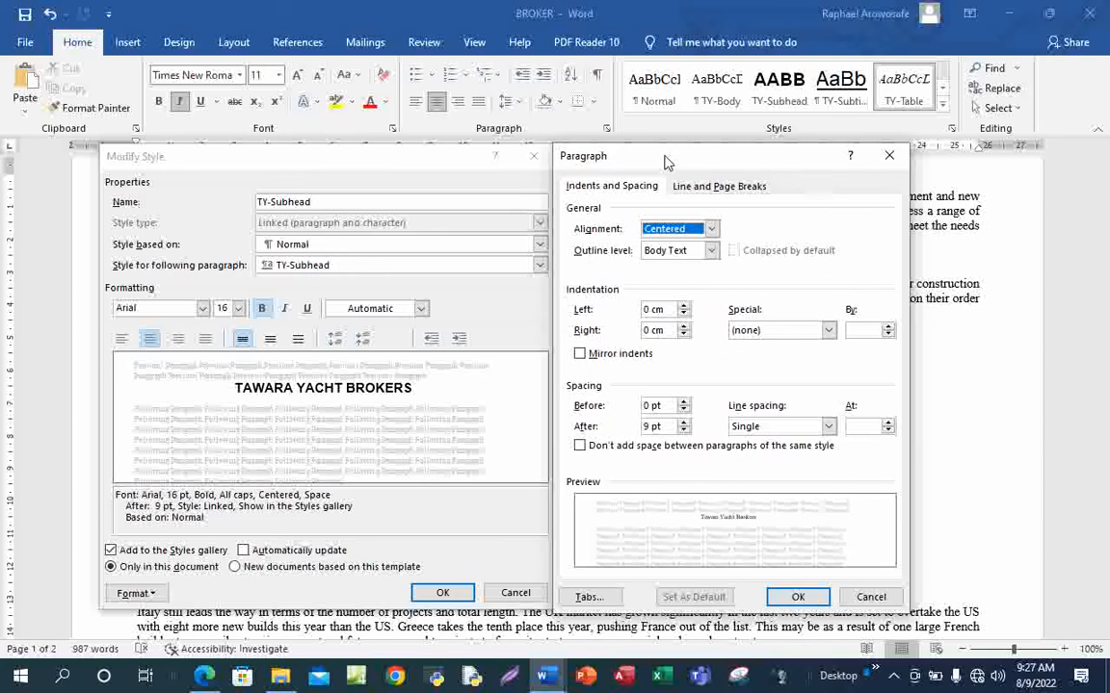
{"action": "left_click", "coordinate": [895, 683]}
{"action": "left_click", "coordinate": [909, 613]}
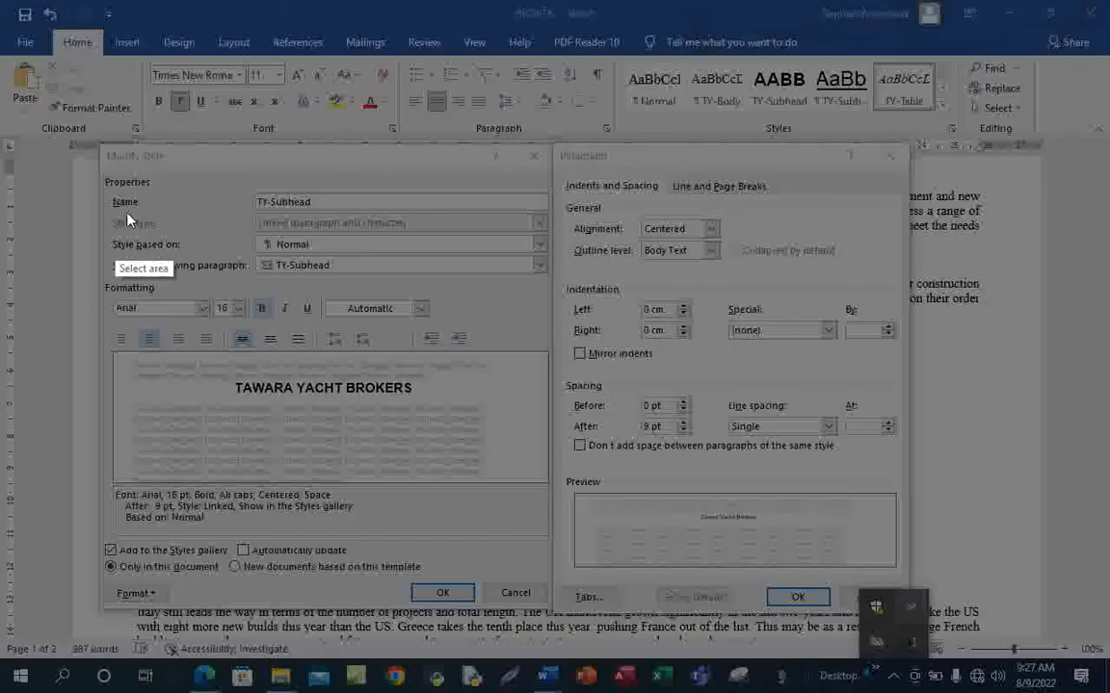
{"action": "left_click_drag", "start_coordinate": [97, 140], "coordinate": [907, 603]}
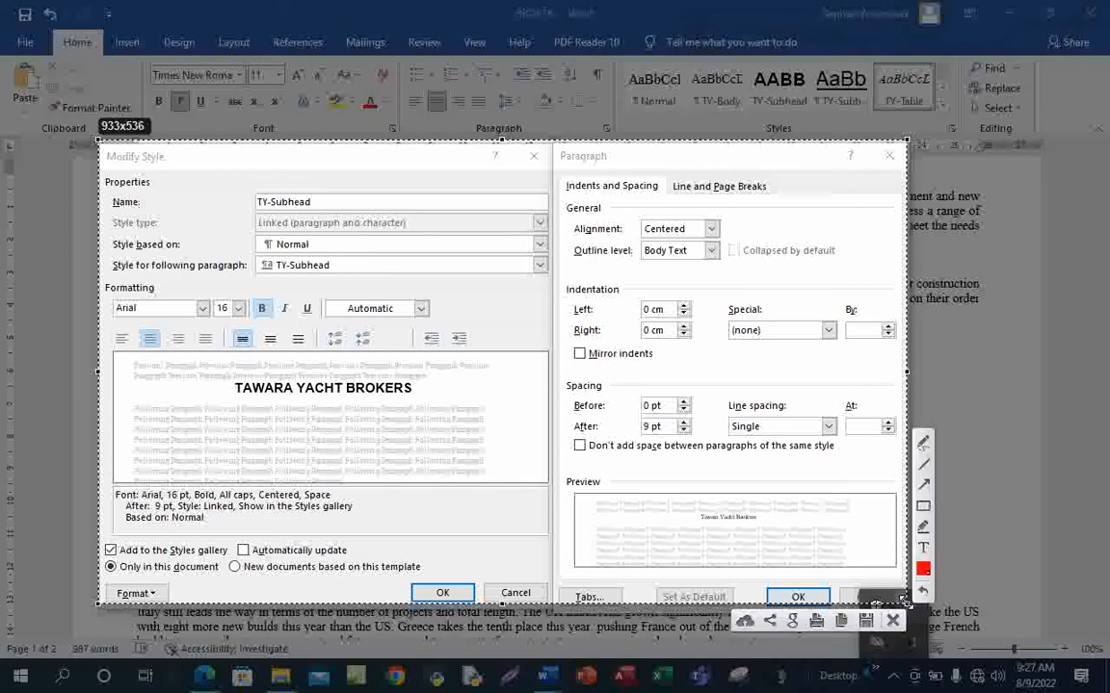
{"action": "left_click", "coordinate": [840, 624]}
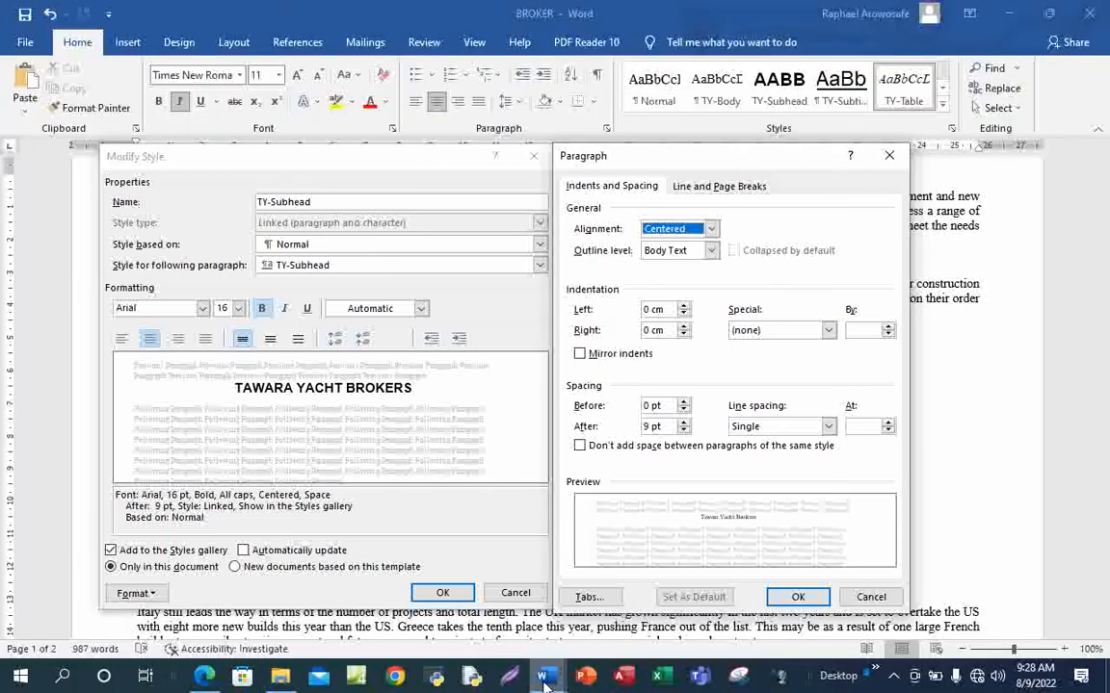
Paste the screenshot under Step 3 – EVIDENCE 2 in SP02EVIDENCE0001
{"action": "mouse_move", "coordinate": [545, 682]}
{"action": "left_click", "coordinate": [634, 624]}
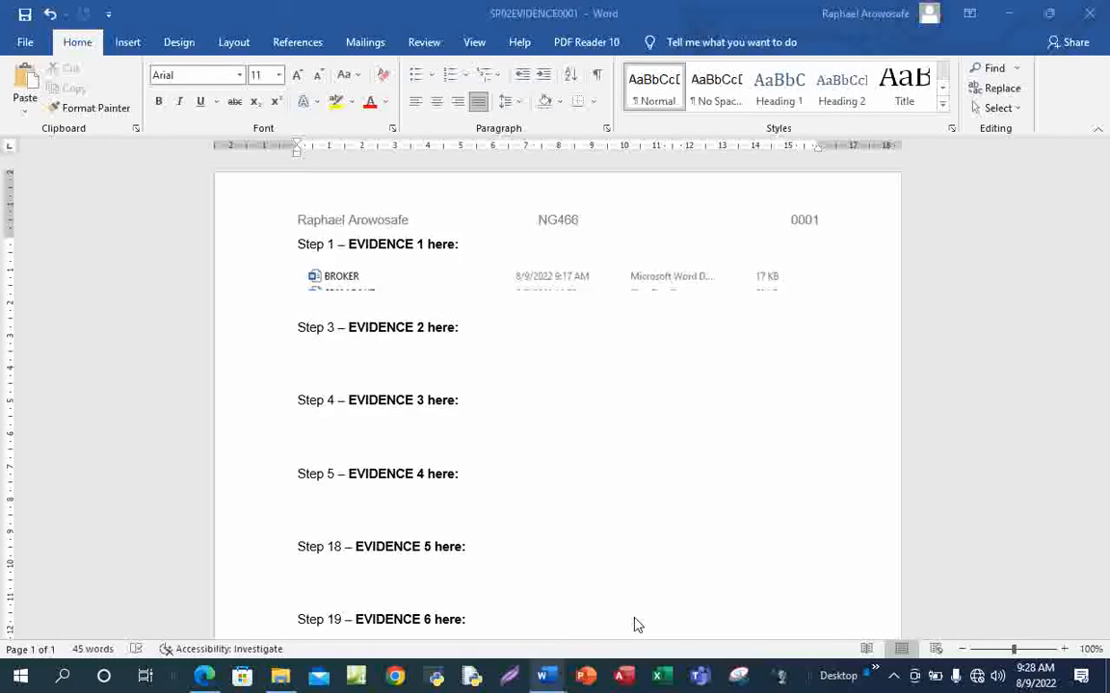
{"action": "left_click", "coordinate": [345, 363]}
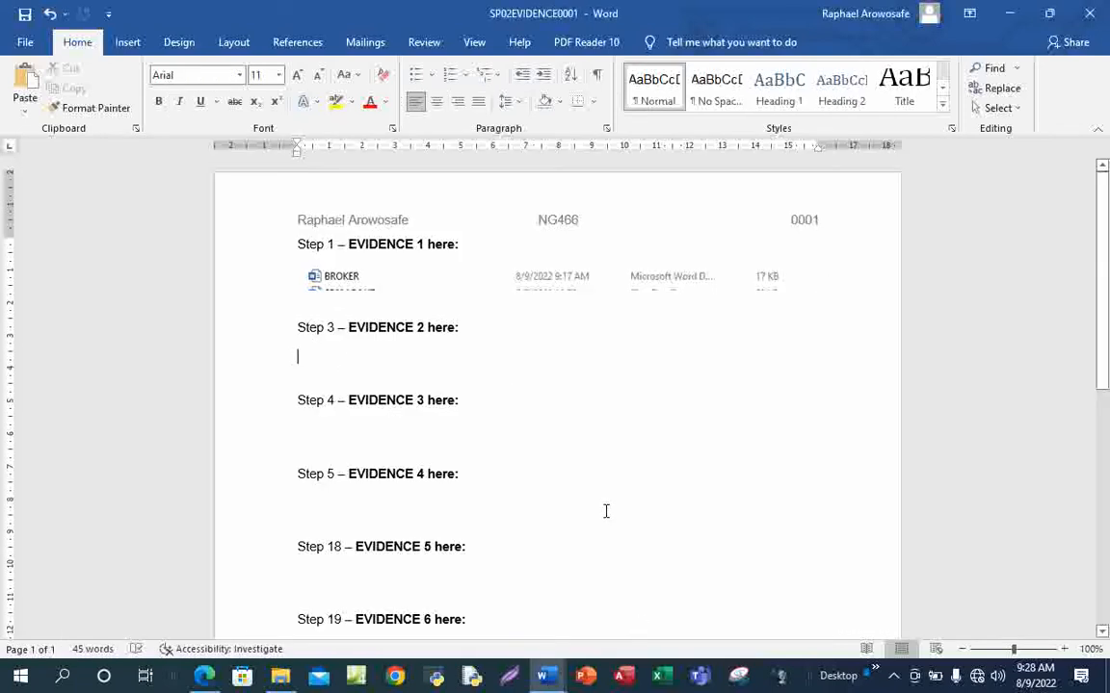
{"action": "key", "text": "ctrl+v"}
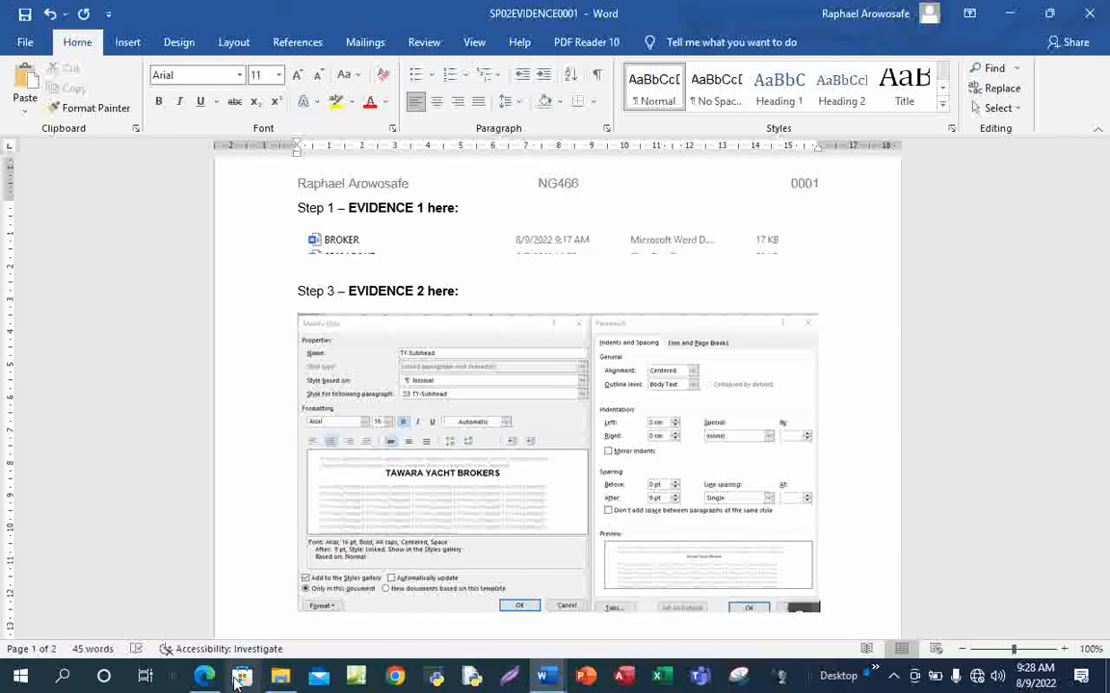
Close the paragraph settings and show TY-Subhead's font settings beside the style dialog
{"action": "mouse_move", "coordinate": [544, 676]}
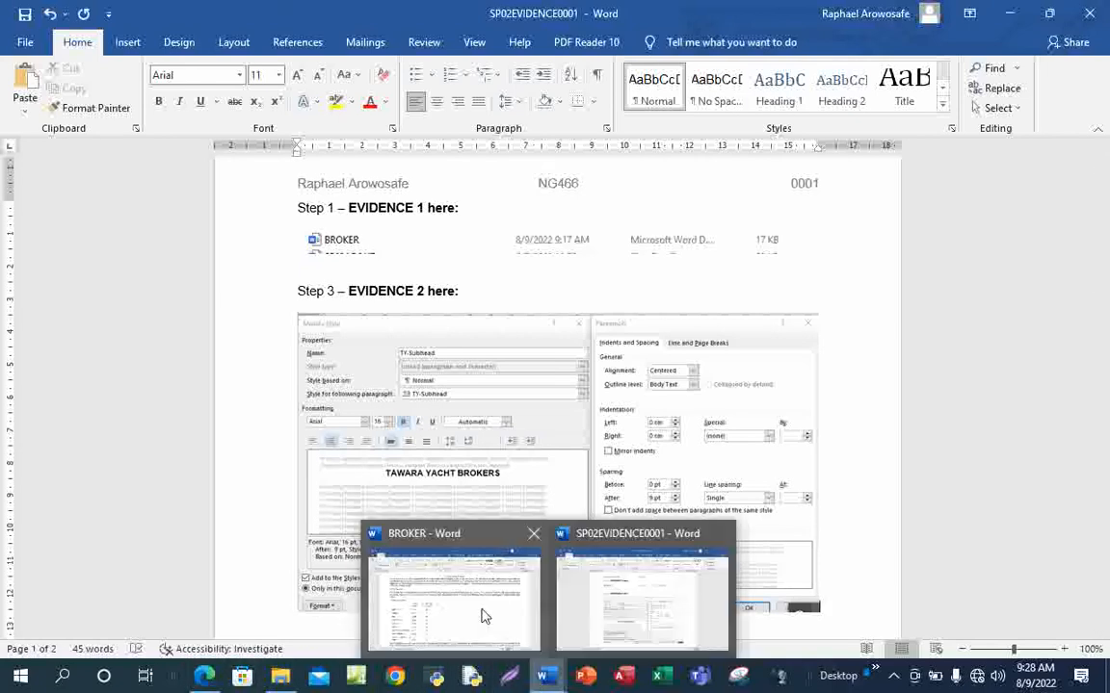
{"action": "left_click", "coordinate": [485, 616]}
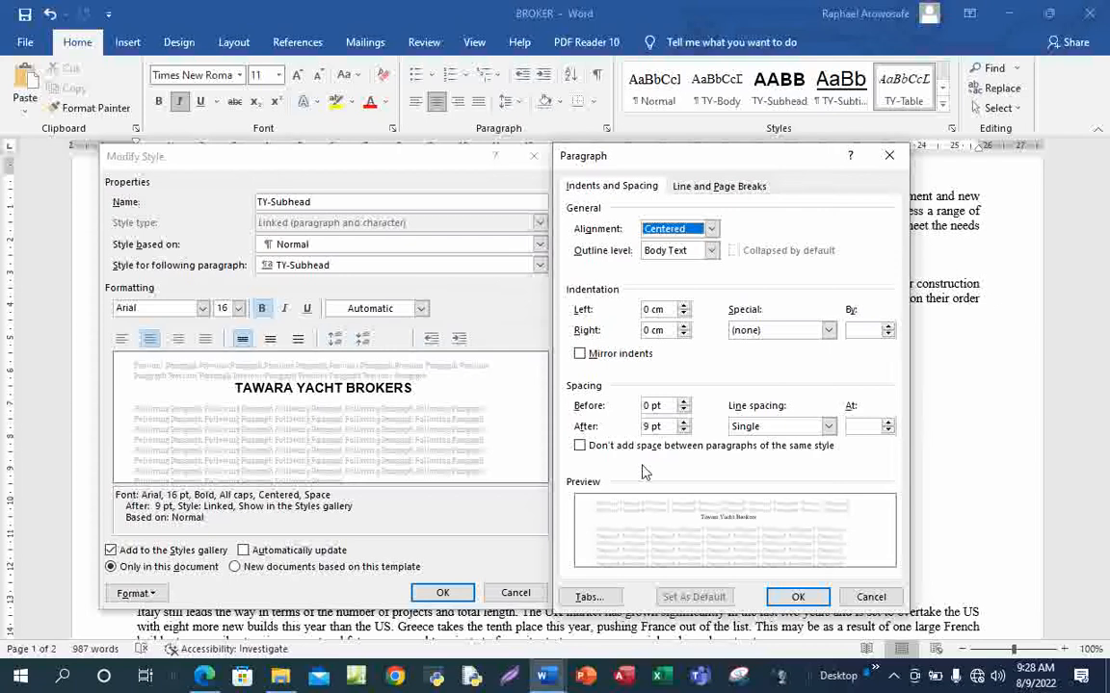
{"action": "left_click", "coordinate": [797, 598]}
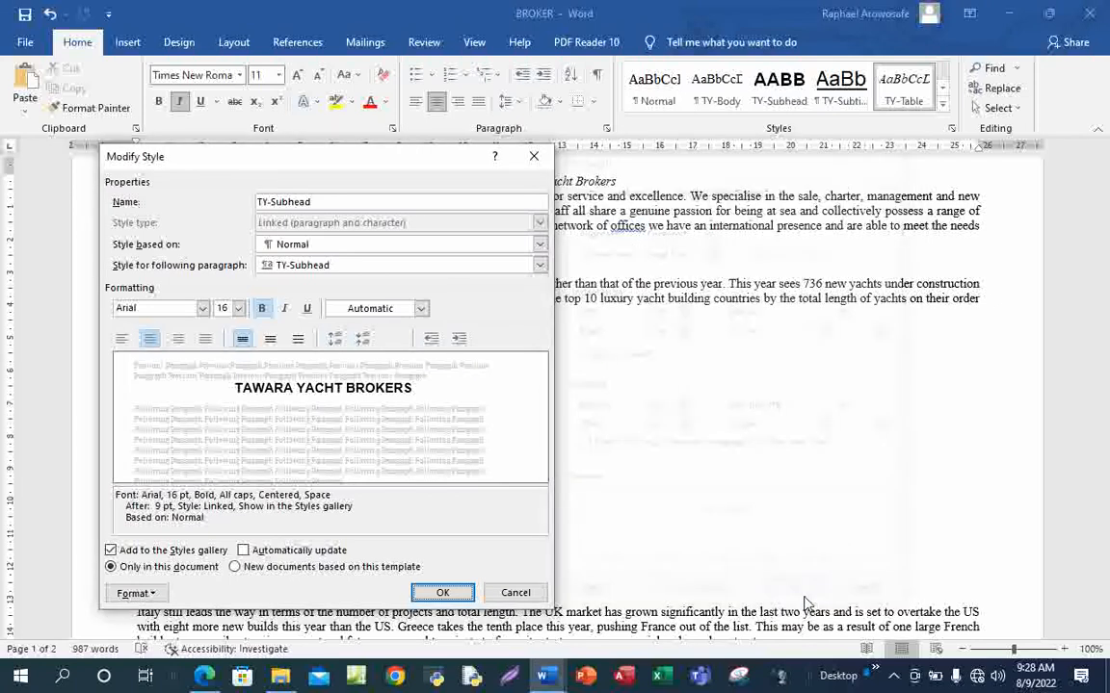
{"action": "left_click", "coordinate": [135, 593]}
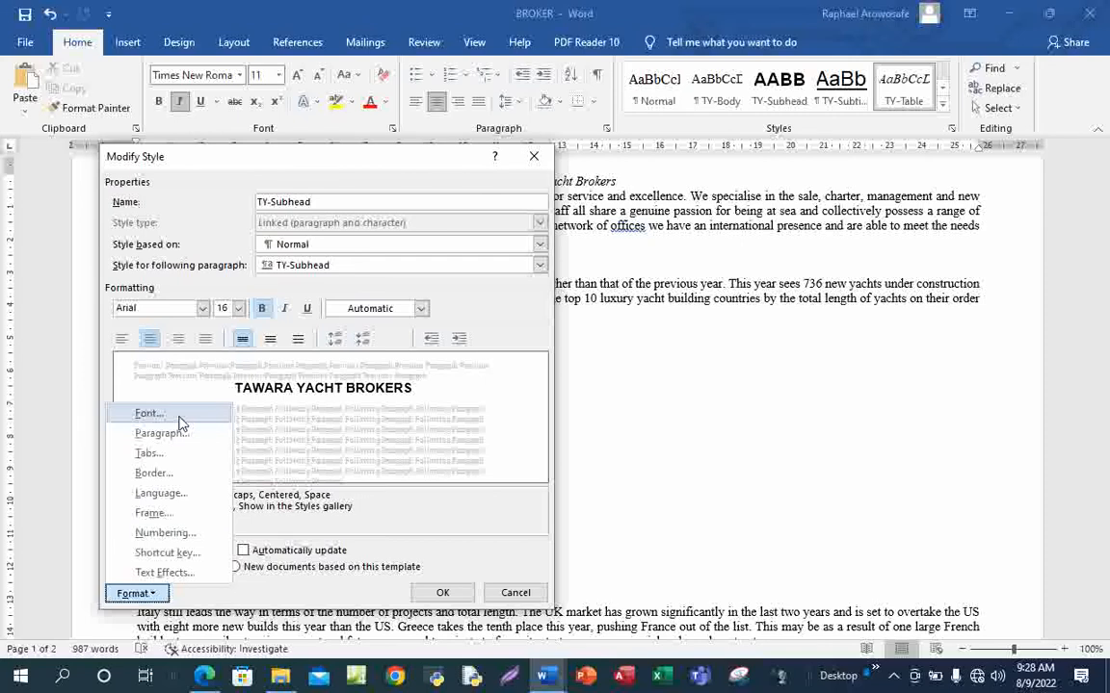
{"action": "left_click", "coordinate": [150, 414]}
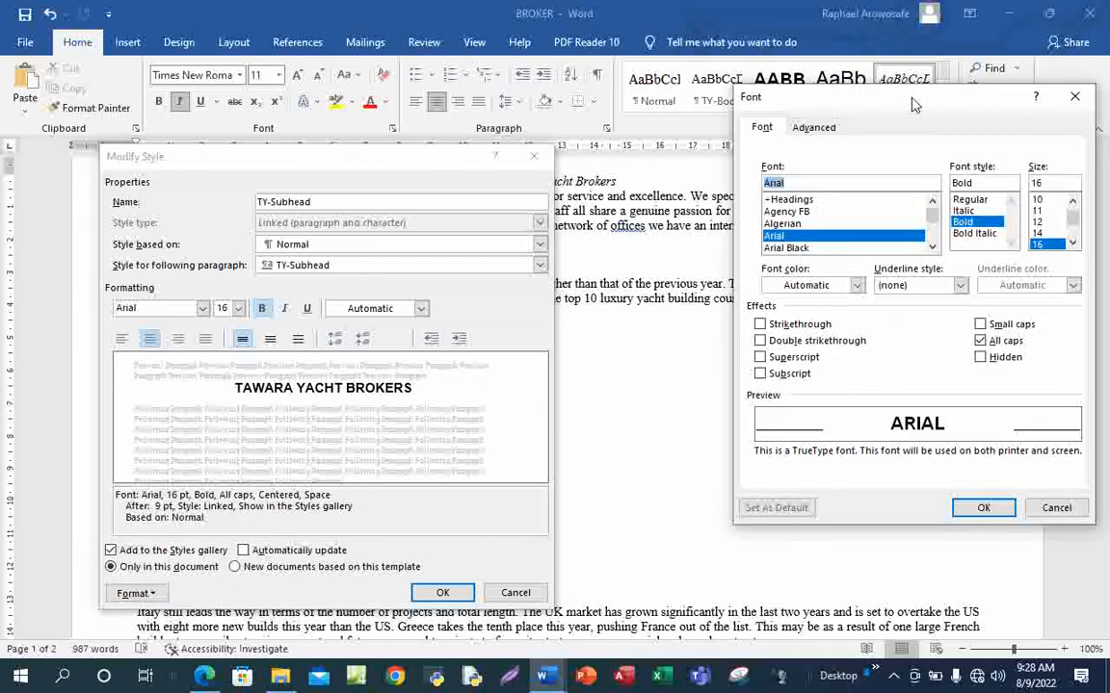
{"action": "left_click_drag", "start_coordinate": [915, 104], "coordinate": [772, 157]}
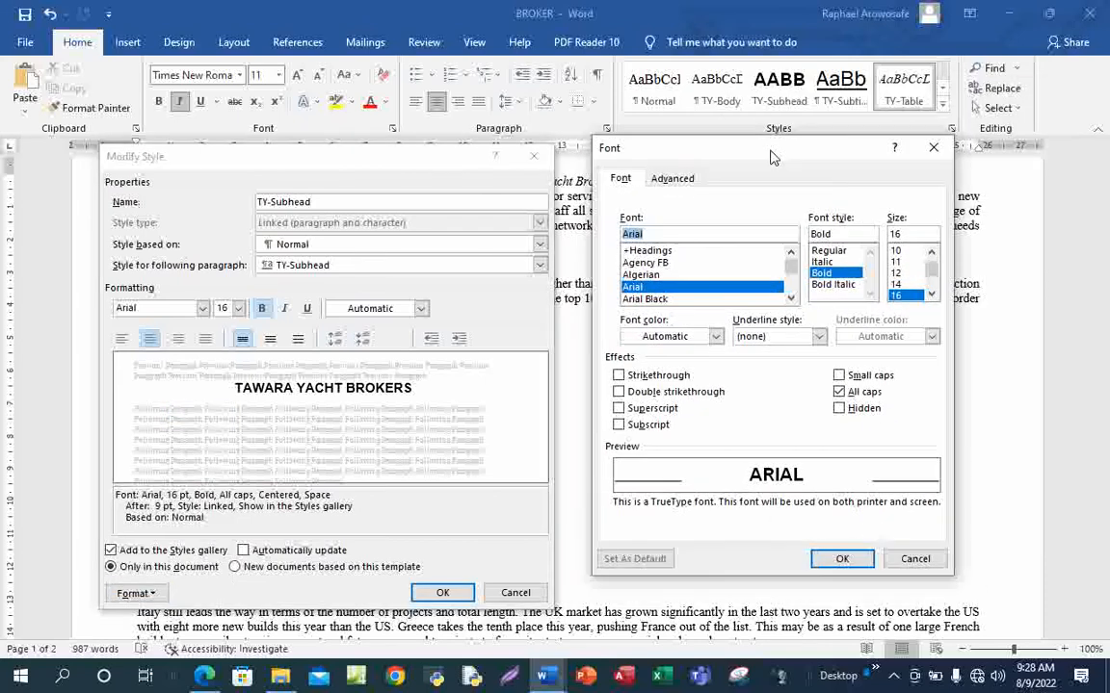
Snip the font settings (Arial, Bold, 16, All caps) and paste it into SP02EVIDENCE0001
{"action": "left_click", "coordinate": [894, 674]}
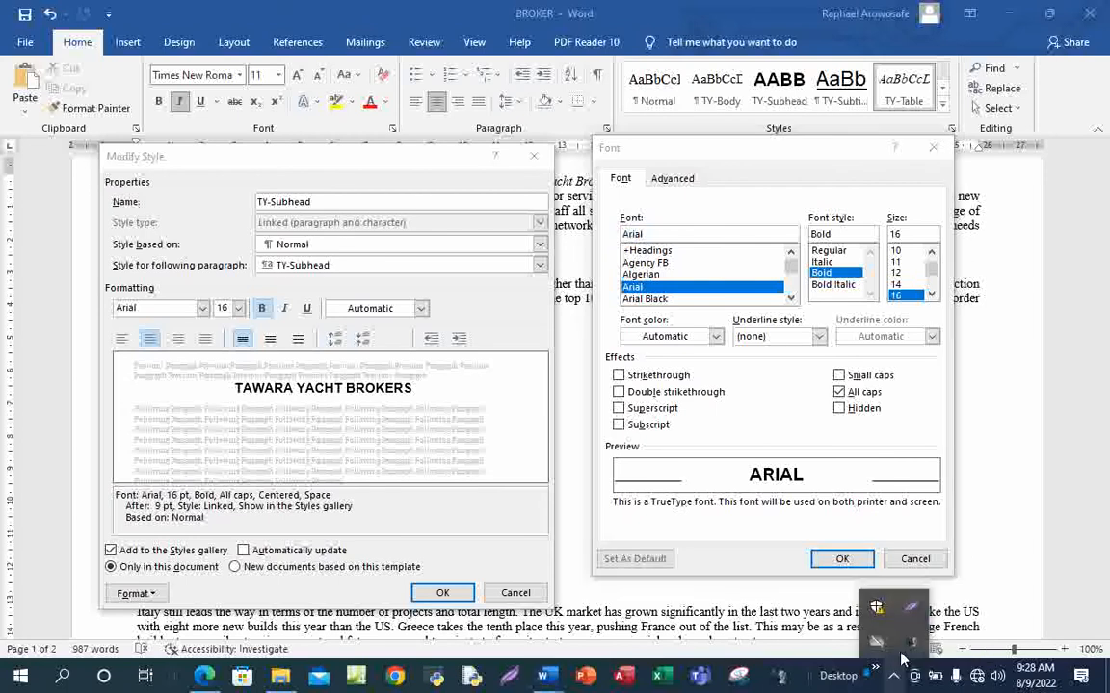
{"action": "left_click", "coordinate": [910, 609]}
{"action": "mouse_move", "coordinate": [590, 135]}
{"action": "left_mouse_down"}
{"action": "mouse_move", "coordinate": [671, 392]}
{"action": "mouse_move", "coordinate": [843, 591]}
{"action": "mouse_move", "coordinate": [962, 583]}
{"action": "left_mouse_up"}
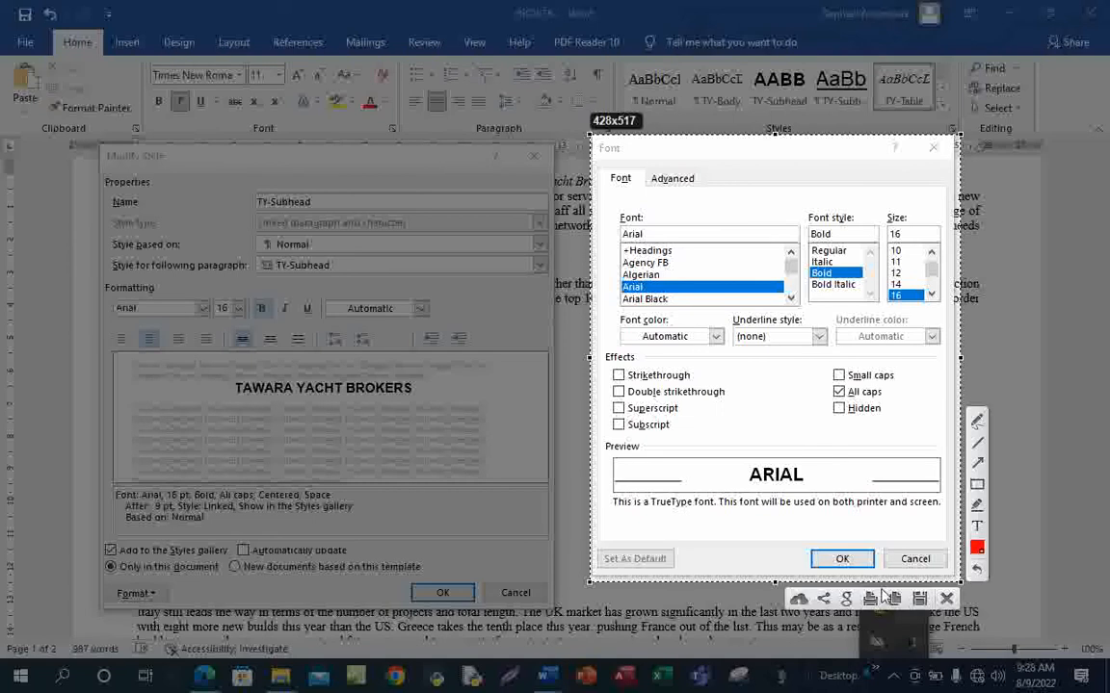
{"action": "left_click", "coordinate": [895, 600]}
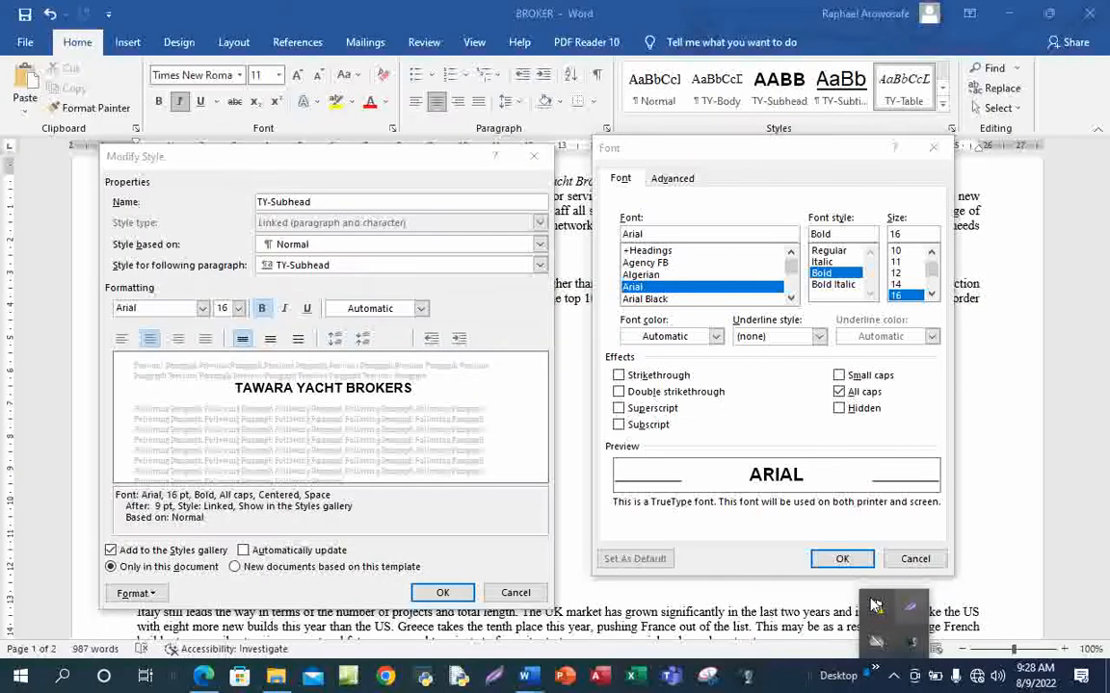
{"action": "mouse_move", "coordinate": [546, 680]}
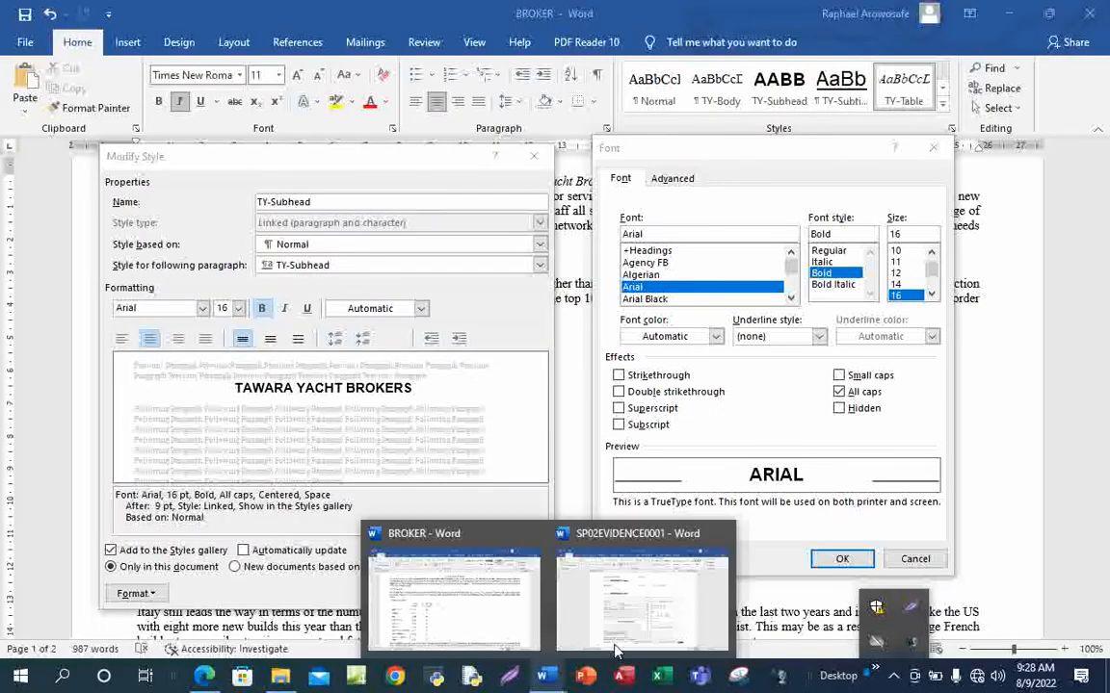
{"action": "left_click", "coordinate": [643, 602]}
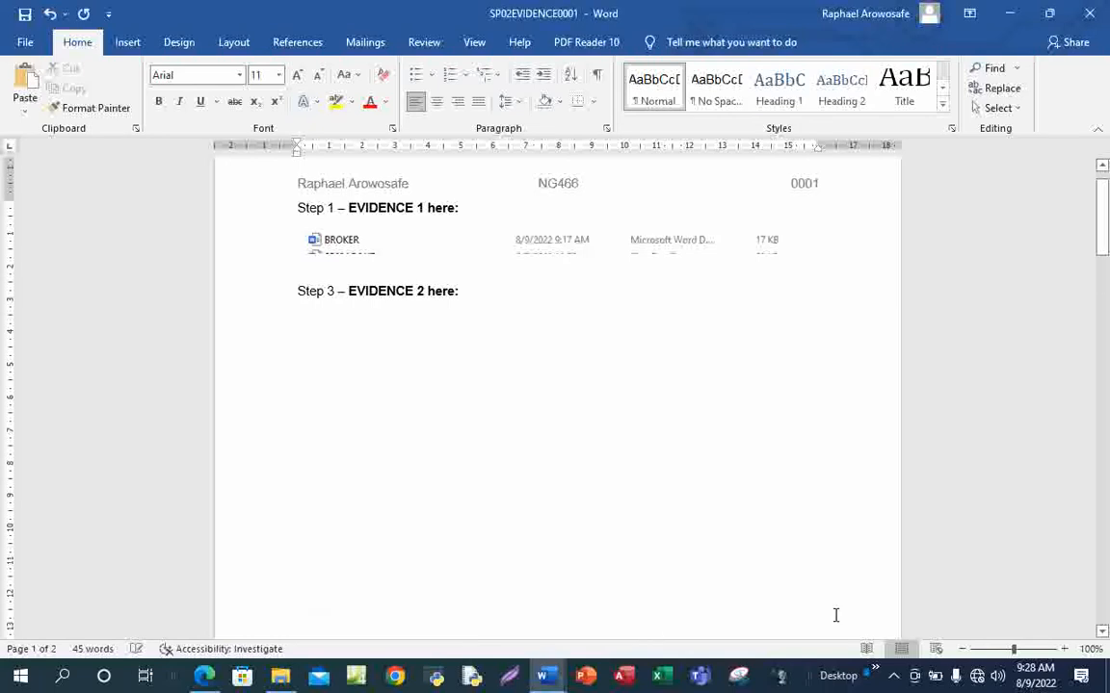
{"action": "key", "text": "ctrl+v"}
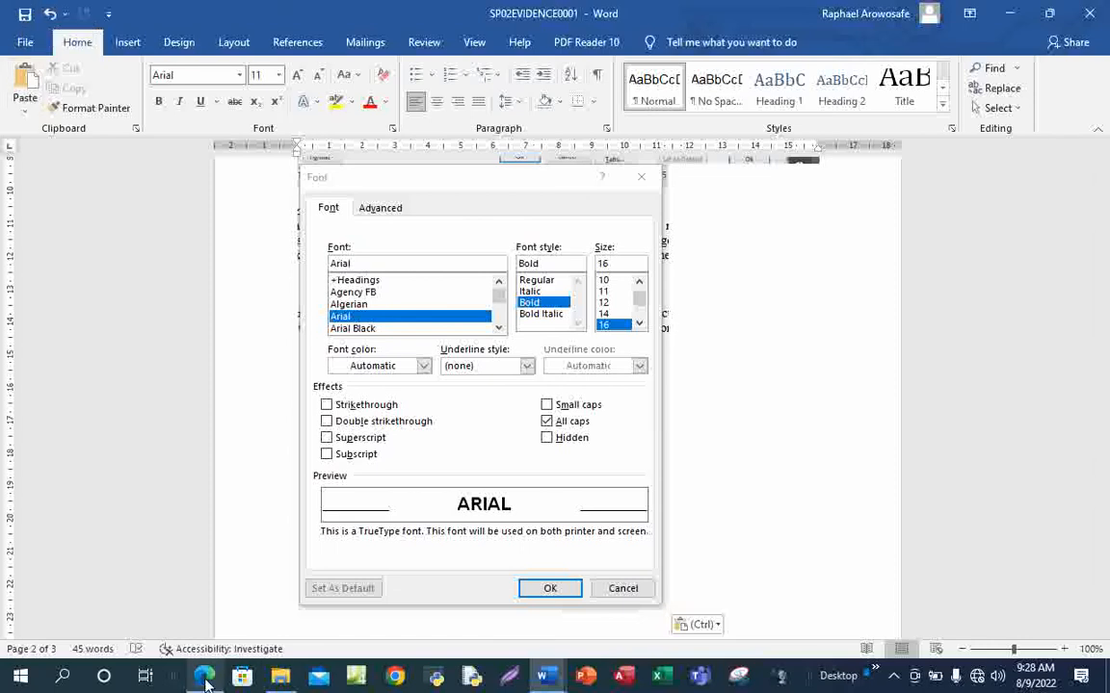
Draw a tick beside question 3's House style specification table in the PDF
{"action": "mouse_move", "coordinate": [209, 679]}
{"action": "left_click", "coordinate": [231, 617]}
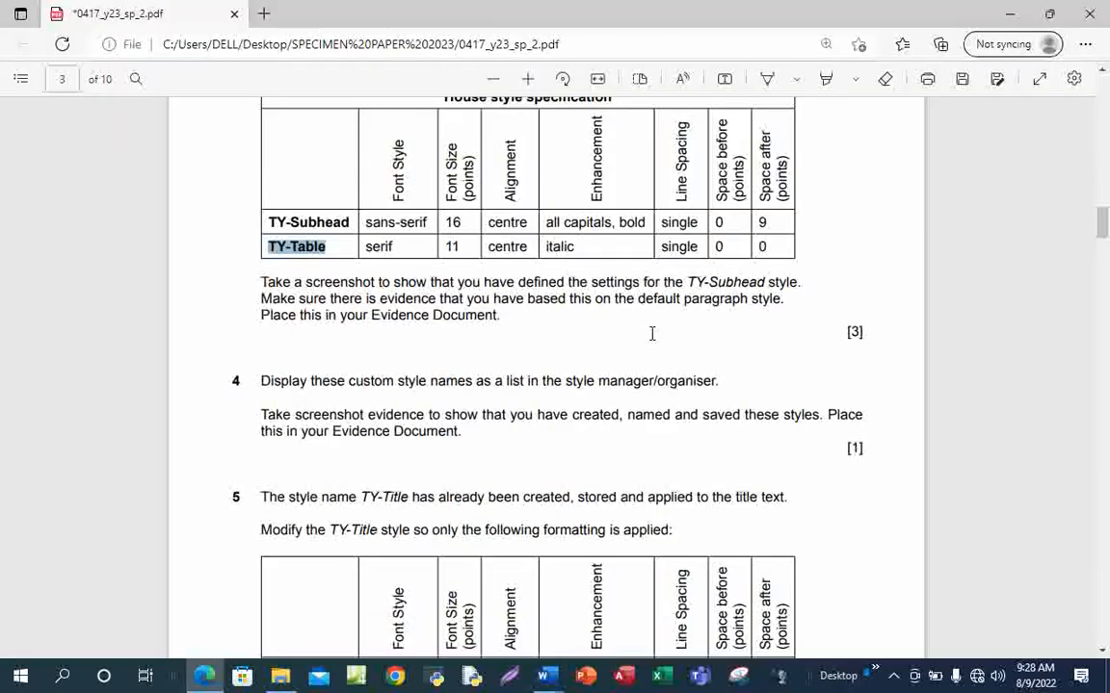
{"action": "left_click", "coordinate": [767, 78]}
{"action": "scroll", "coordinate": [443, 339], "scroll_direction": "up", "scroll_amount": 2}
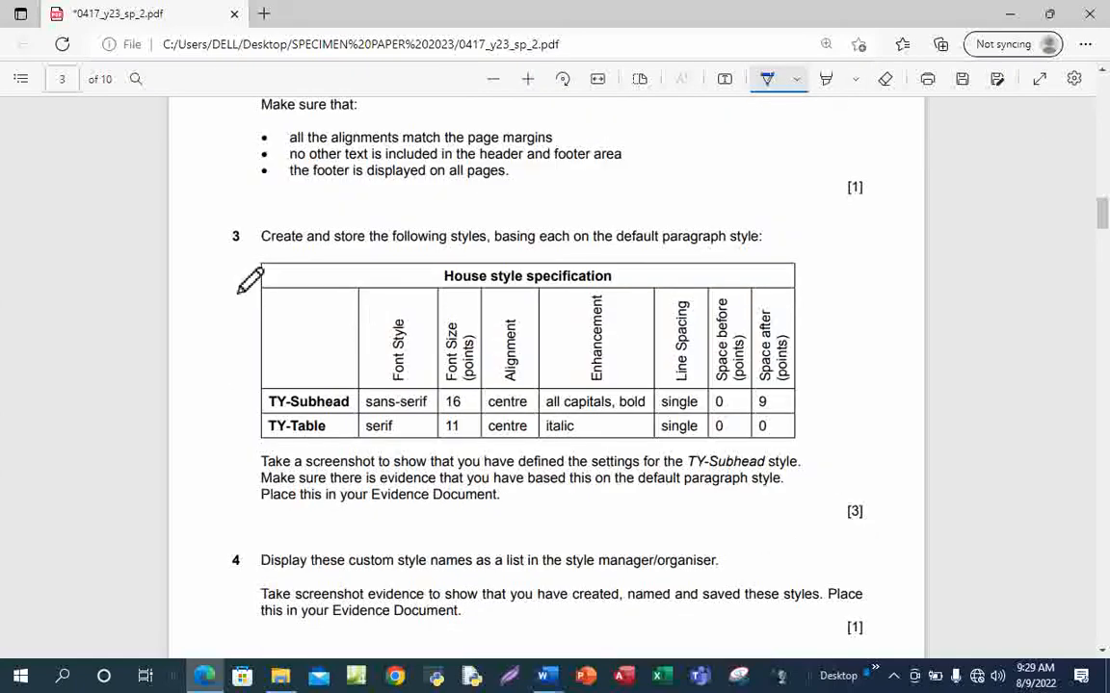
{"action": "left_click_drag", "start_coordinate": [219, 282], "coordinate": [348, 261]}
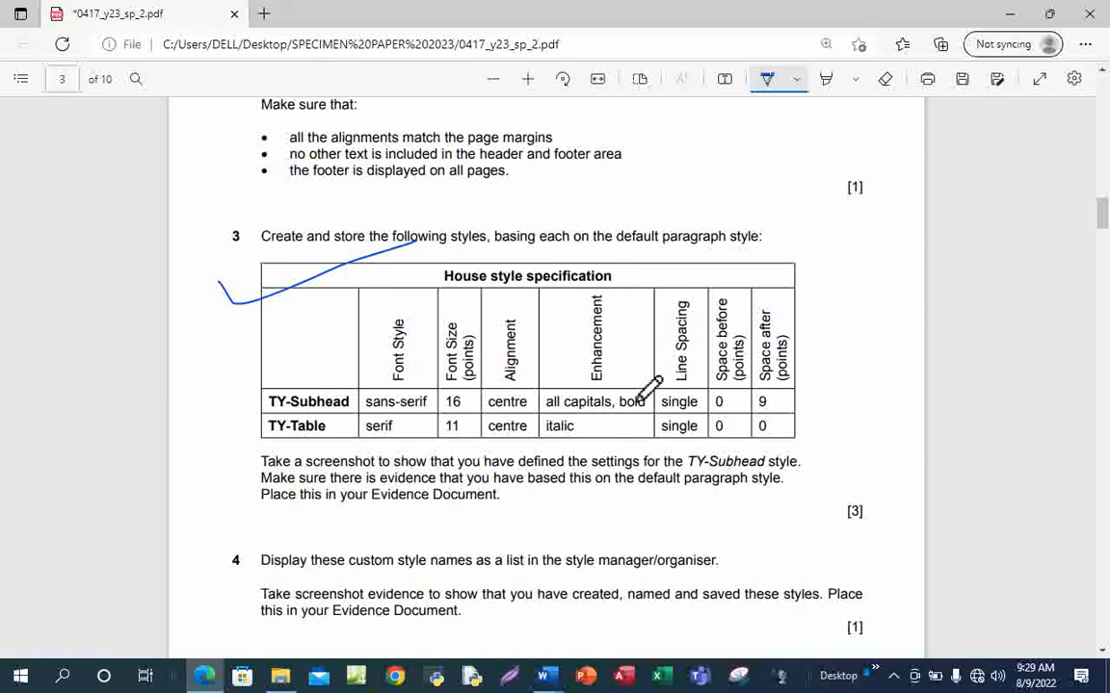
{"action": "scroll", "coordinate": [643, 393], "scroll_direction": "down", "scroll_amount": 3}
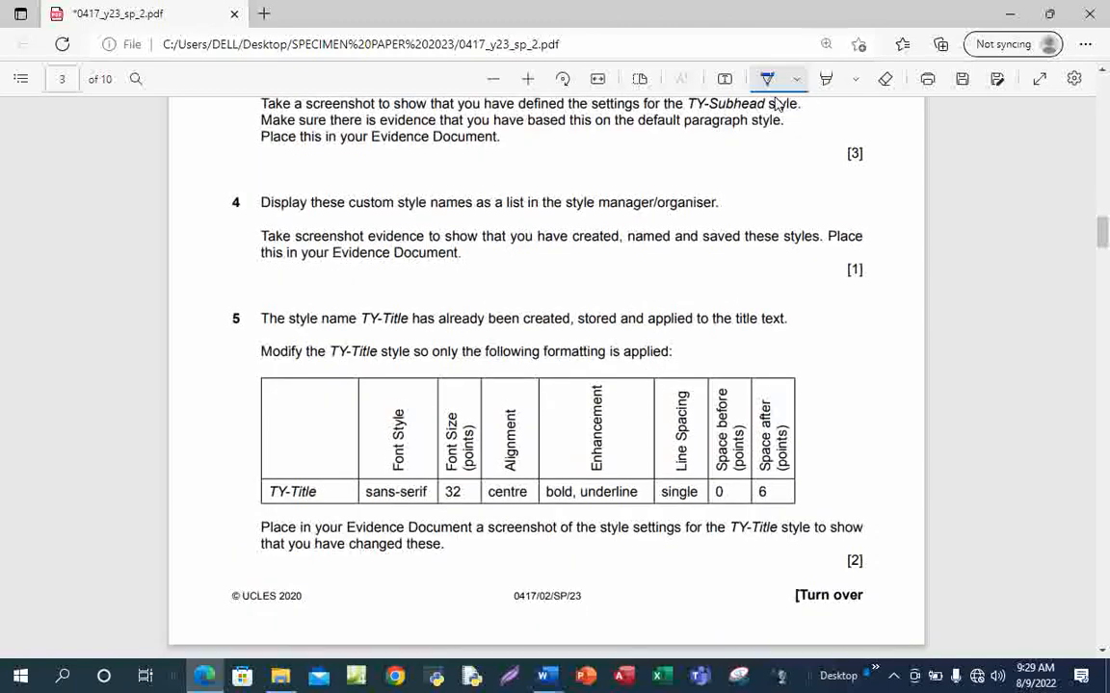
{"action": "left_click", "coordinate": [767, 81]}
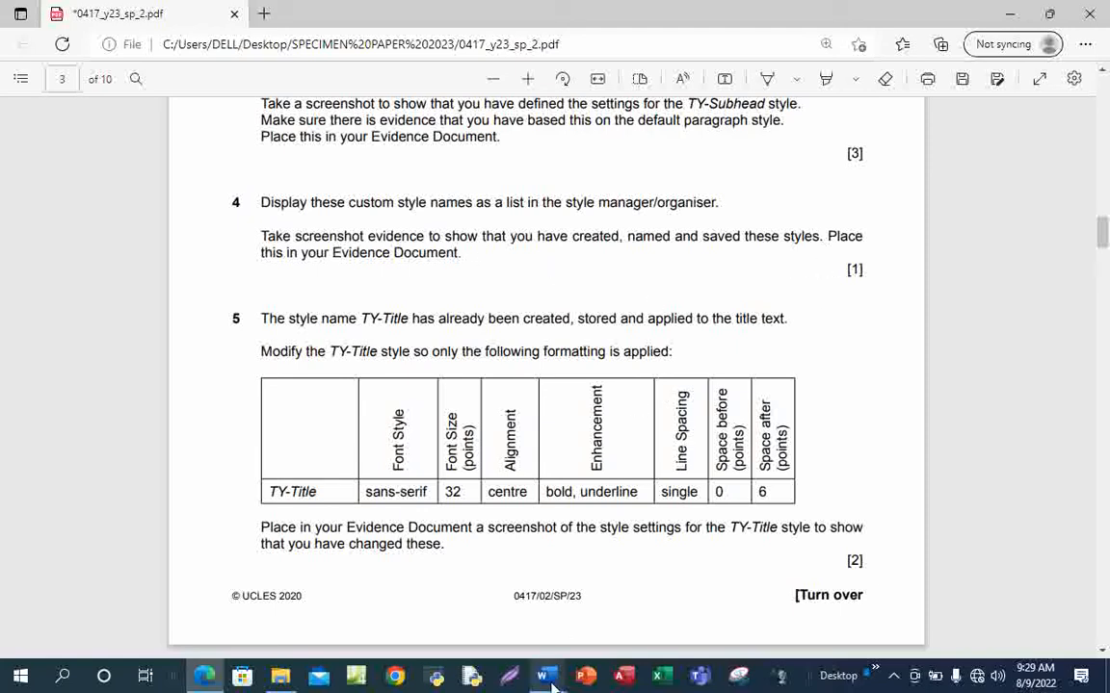
Confirm the TY-Subhead font settings and save the modified style
{"action": "mouse_move", "coordinate": [547, 677]}
{"action": "left_click", "coordinate": [510, 599]}
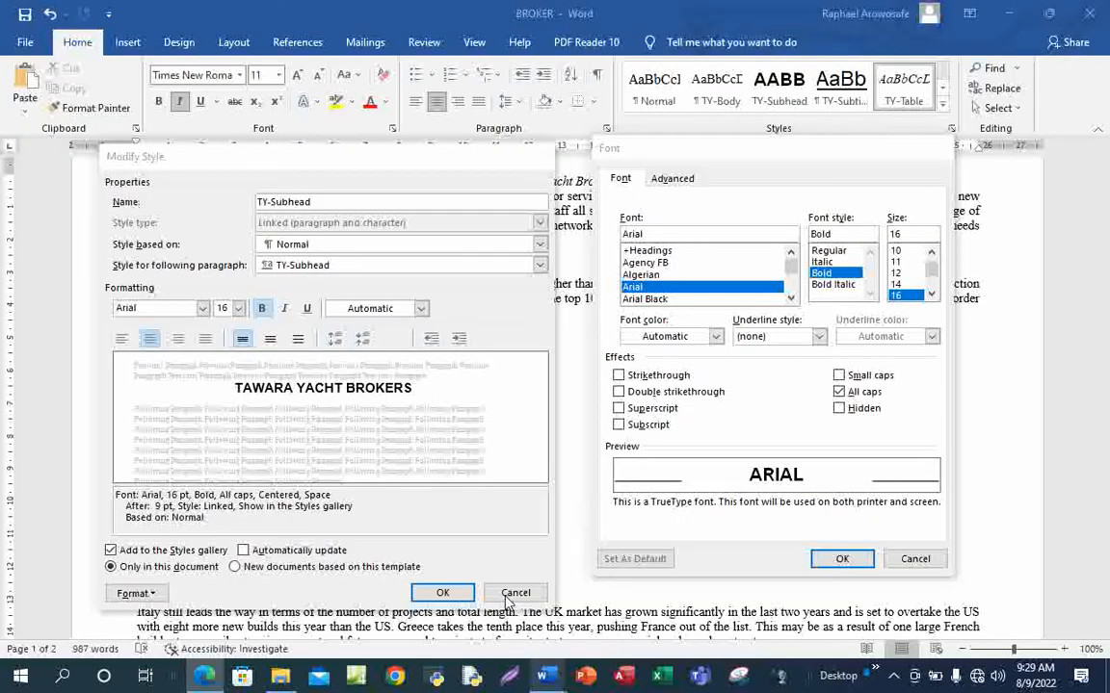
{"action": "left_click", "coordinate": [807, 562]}
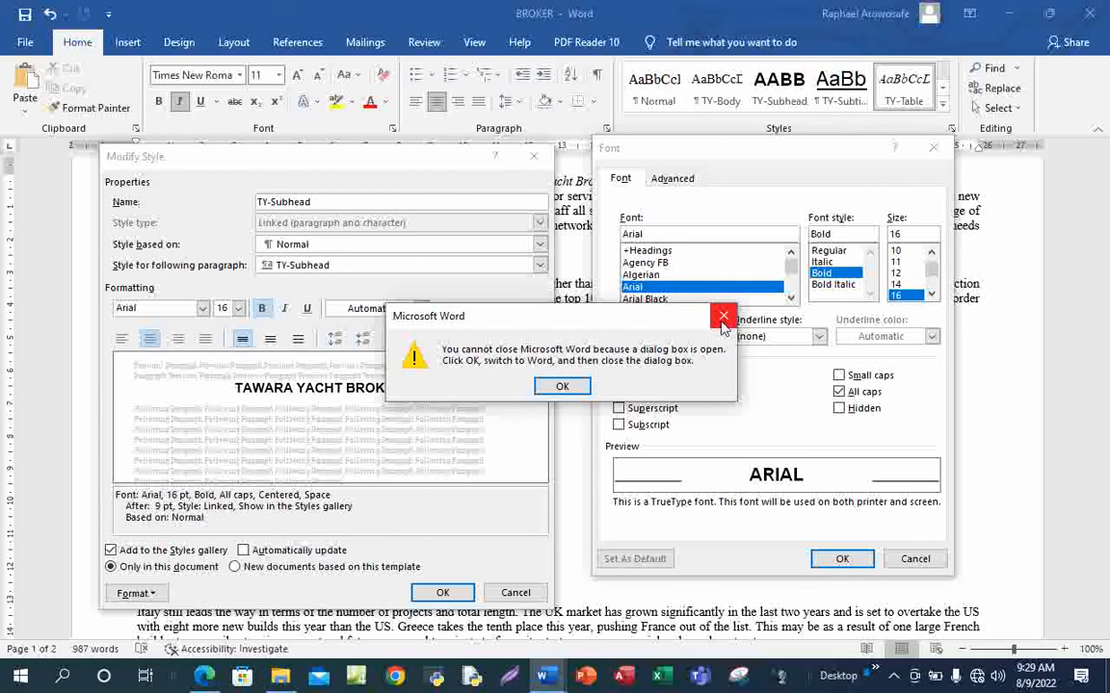
{"action": "left_click", "coordinate": [723, 319]}
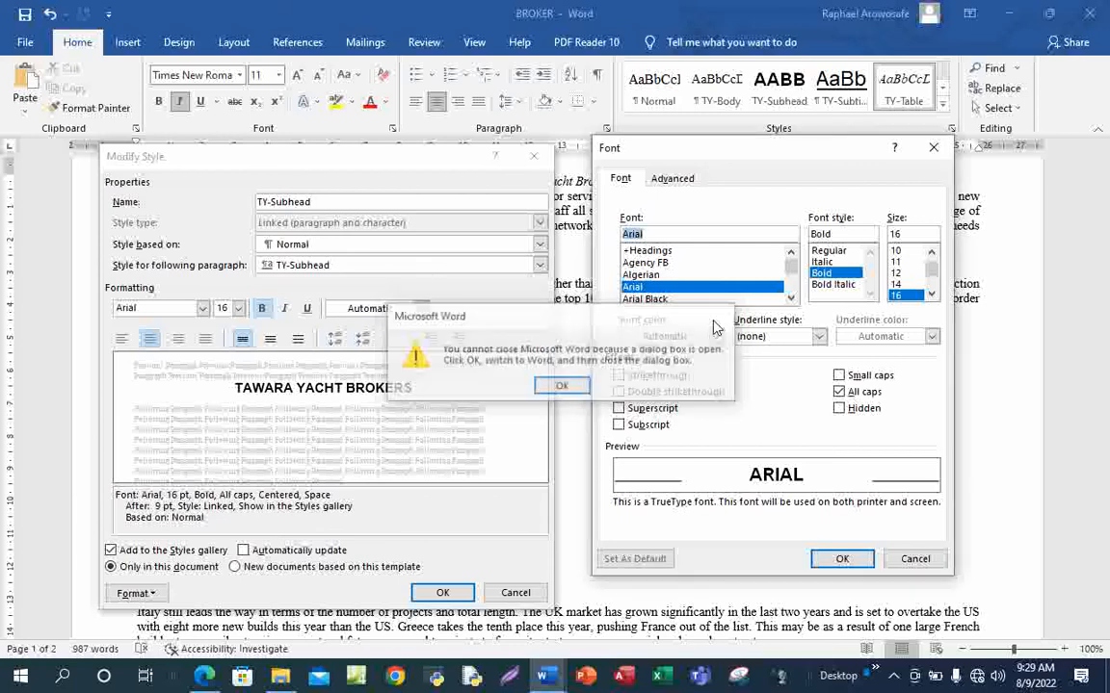
{"action": "left_click", "coordinate": [840, 565]}
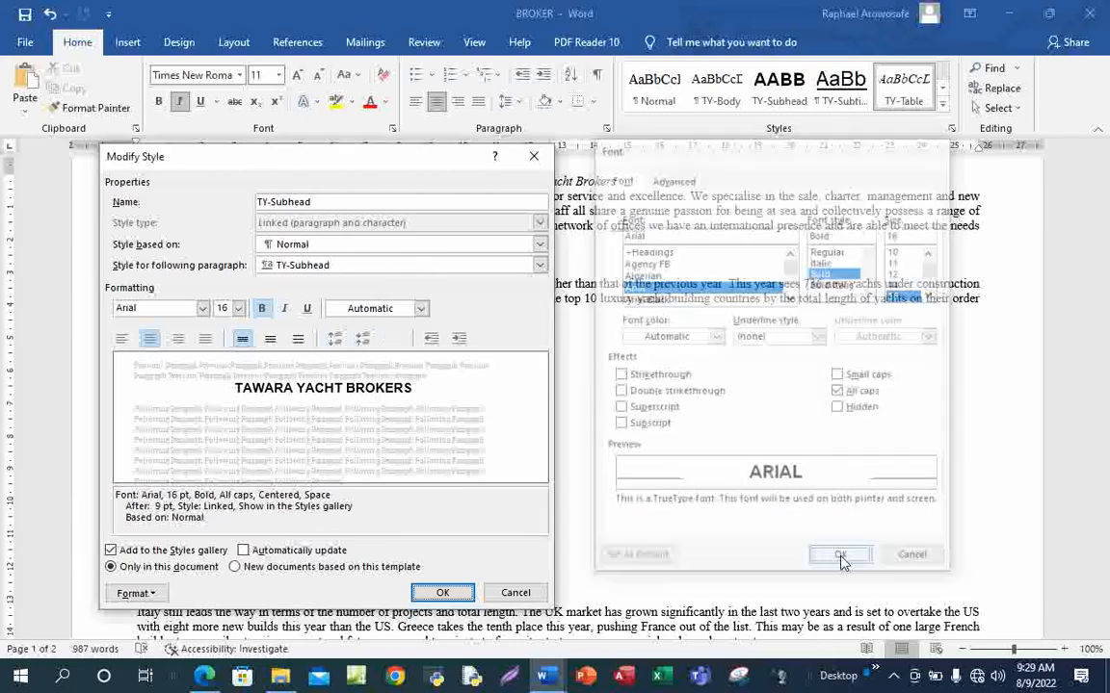
{"action": "left_click", "coordinate": [442, 594]}
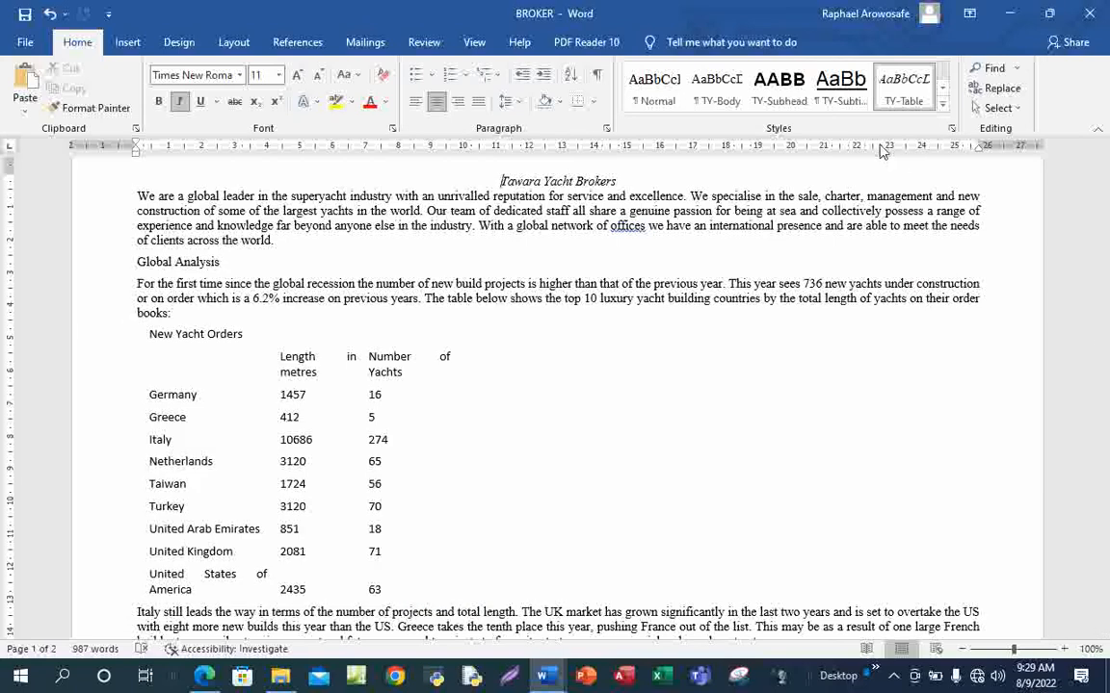
Open the Styles pane, move and enlarge it, and snip it with Snipping Tool
{"action": "left_click", "coordinate": [952, 130]}
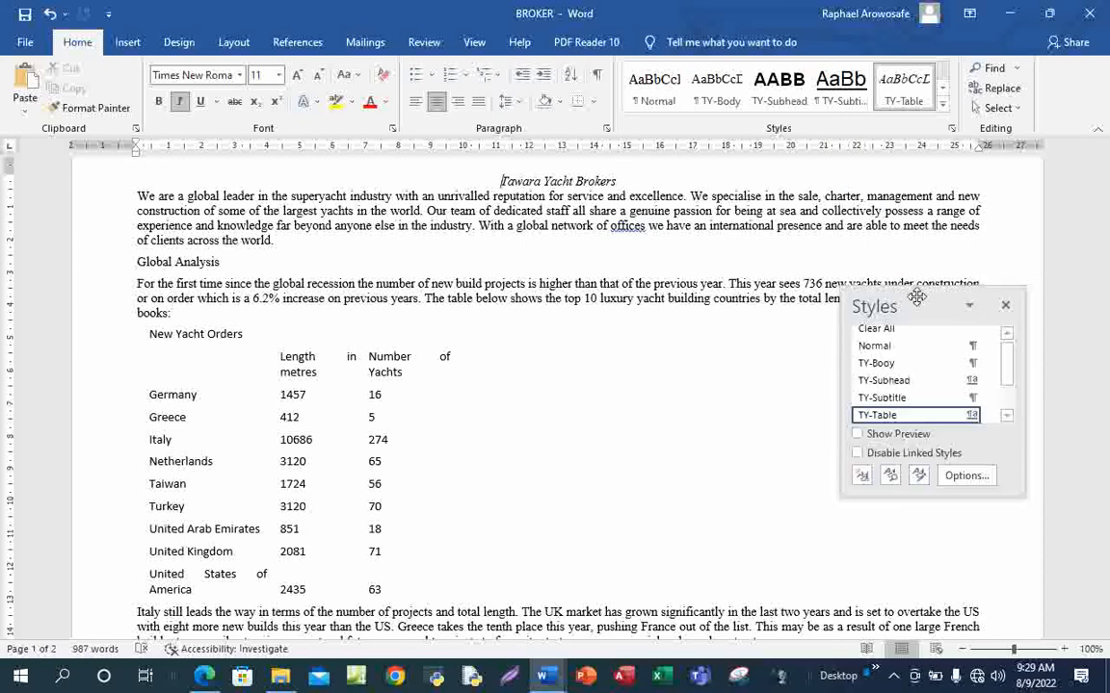
{"action": "left_click_drag", "start_coordinate": [918, 276], "coordinate": [909, 155]}
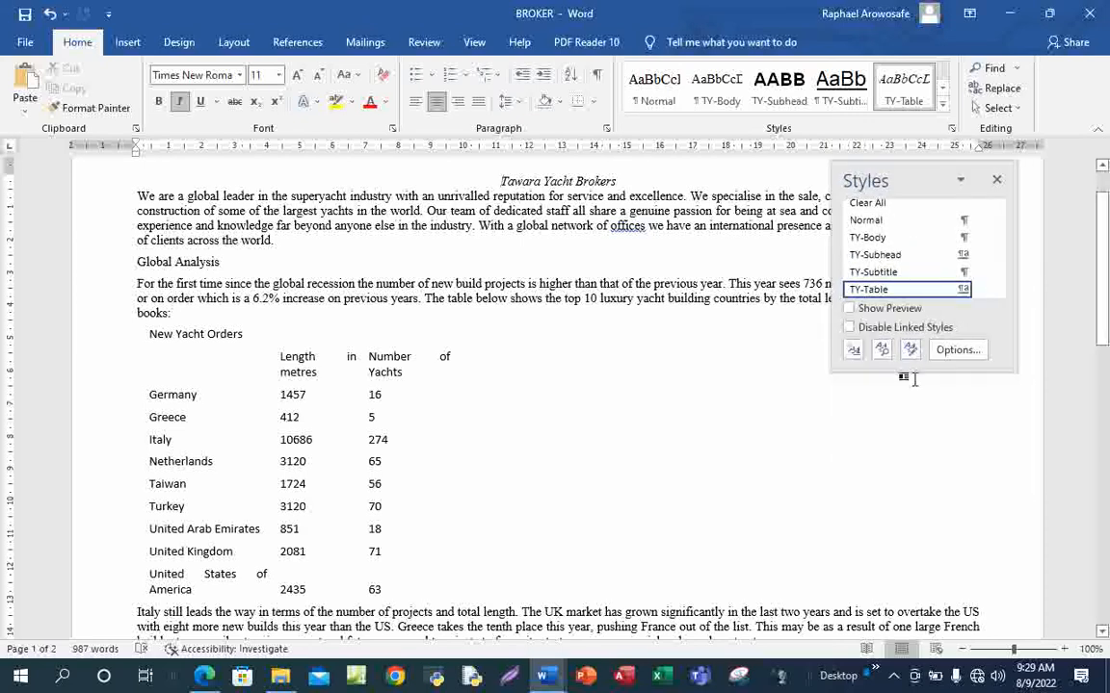
{"action": "left_click_drag", "start_coordinate": [926, 371], "coordinate": [922, 503]}
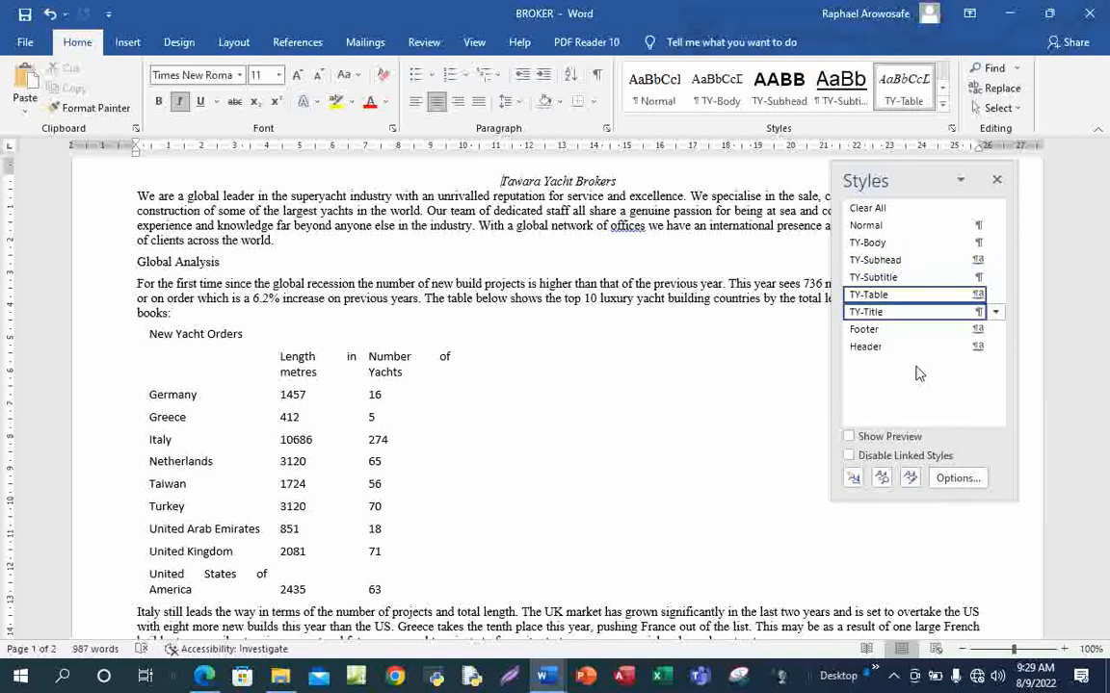
{"action": "left_click", "coordinate": [739, 681]}
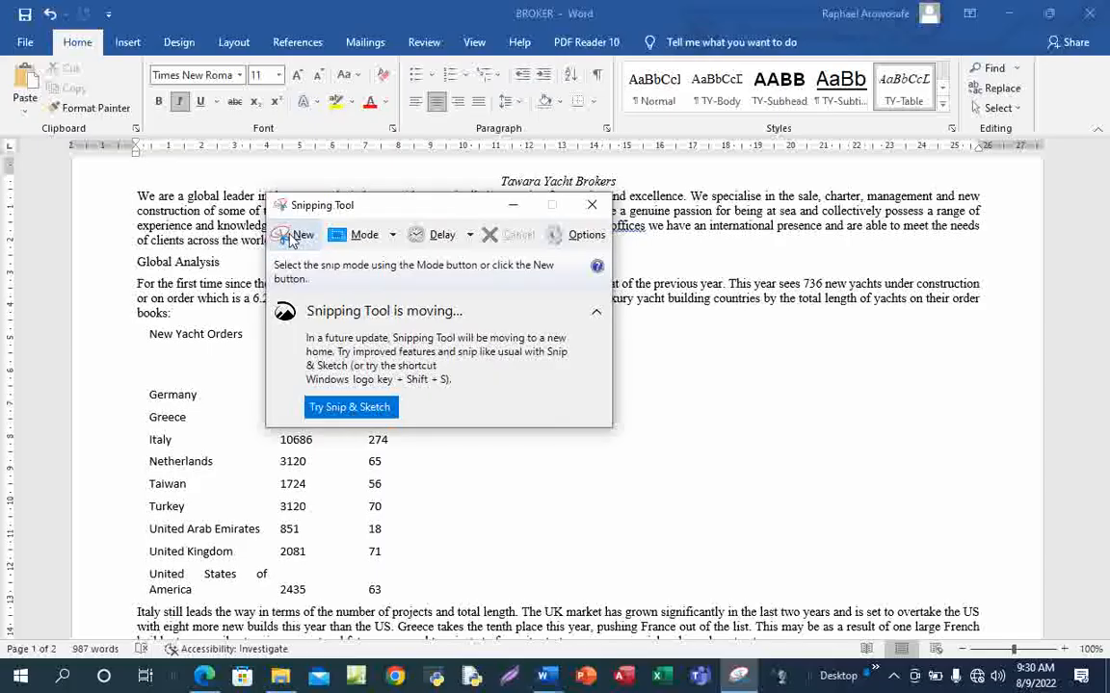
{"action": "left_click", "coordinate": [294, 235]}
{"action": "left_click_drag", "start_coordinate": [829, 166], "coordinate": [1026, 510]}
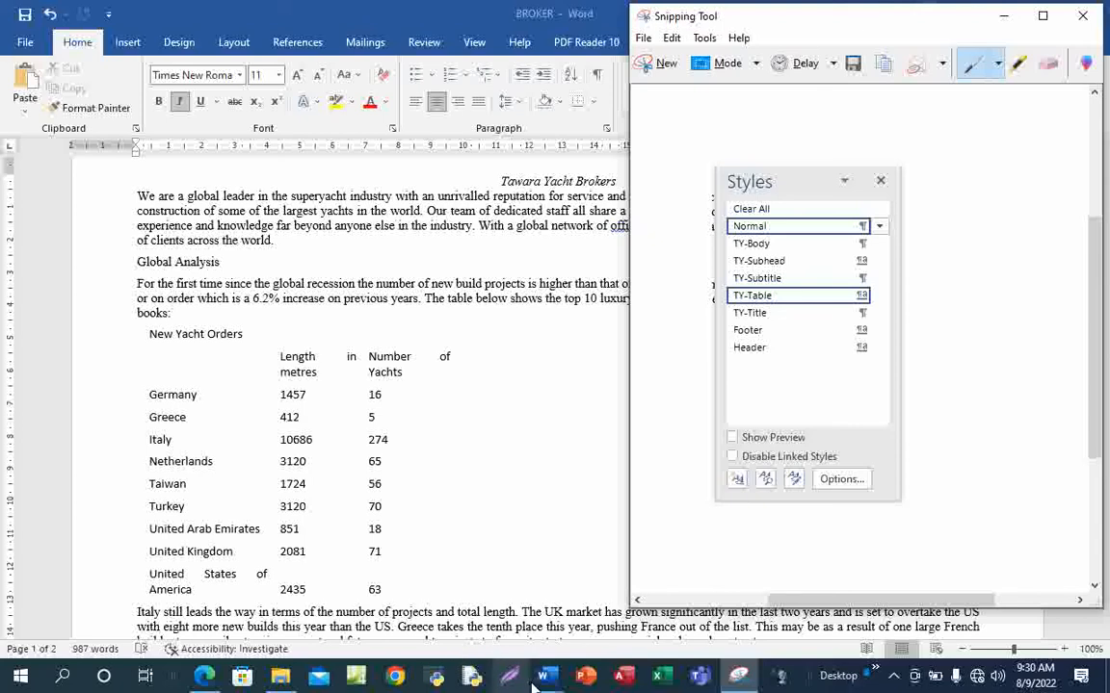
In the evidence document, push Step 4 onto a new page
{"action": "mouse_move", "coordinate": [539, 682]}
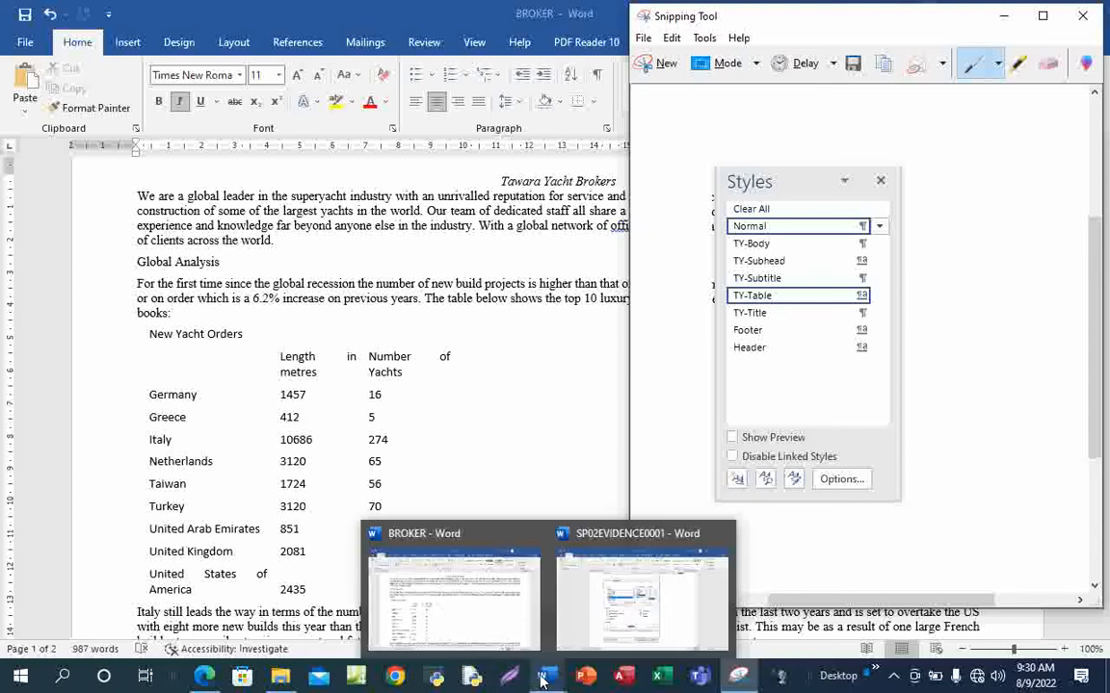
{"action": "left_click", "coordinate": [624, 588]}
{"action": "scroll", "coordinate": [679, 541], "scroll_direction": "down", "scroll_amount": 3}
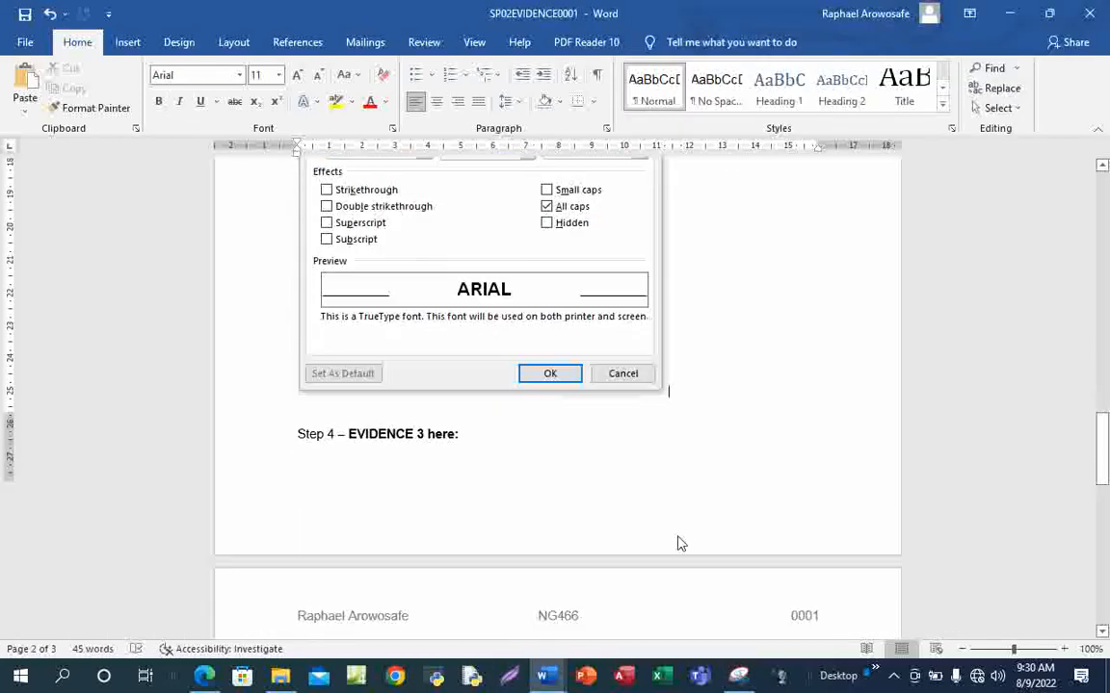
{"action": "scroll", "coordinate": [679, 544], "scroll_direction": "down", "scroll_amount": 2}
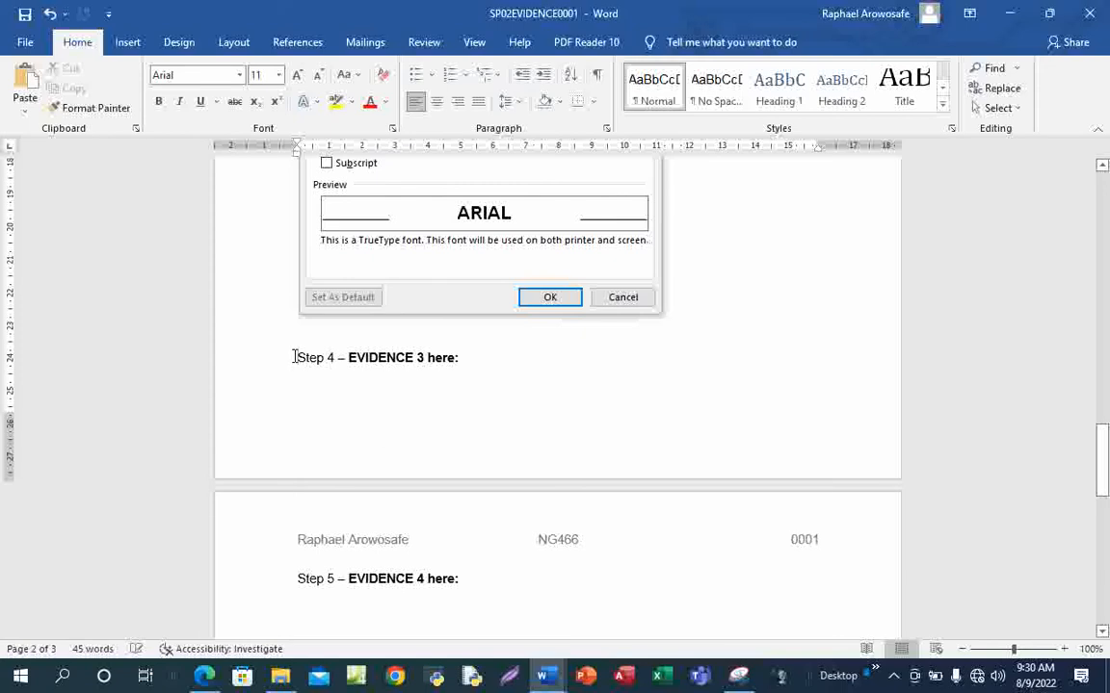
{"action": "key", "text": "Return"}
{"action": "key", "text": "Return"}
{"action": "key", "text": "Return"}
{"action": "key", "text": "Return"}
{"action": "key", "text": "Return"}
{"action": "key", "text": "Return"}
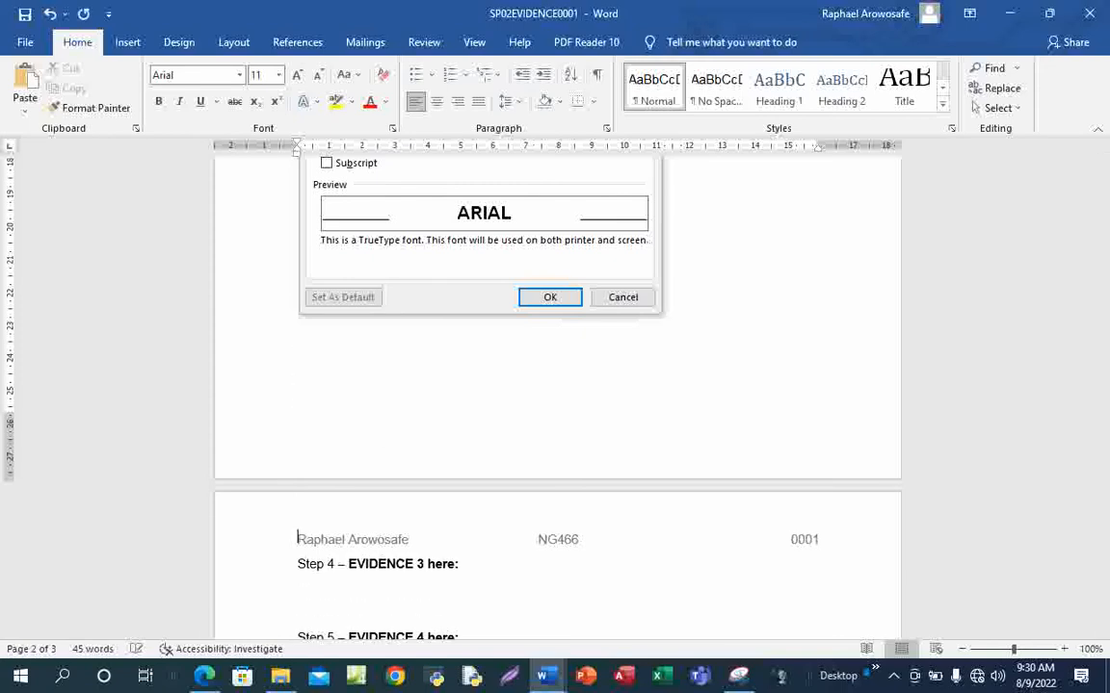
Paste the styles list screenshot beneath the Step 4 heading, then return to the exam PDF
{"action": "scroll", "coordinate": [391, 403], "scroll_direction": "down", "scroll_amount": 3}
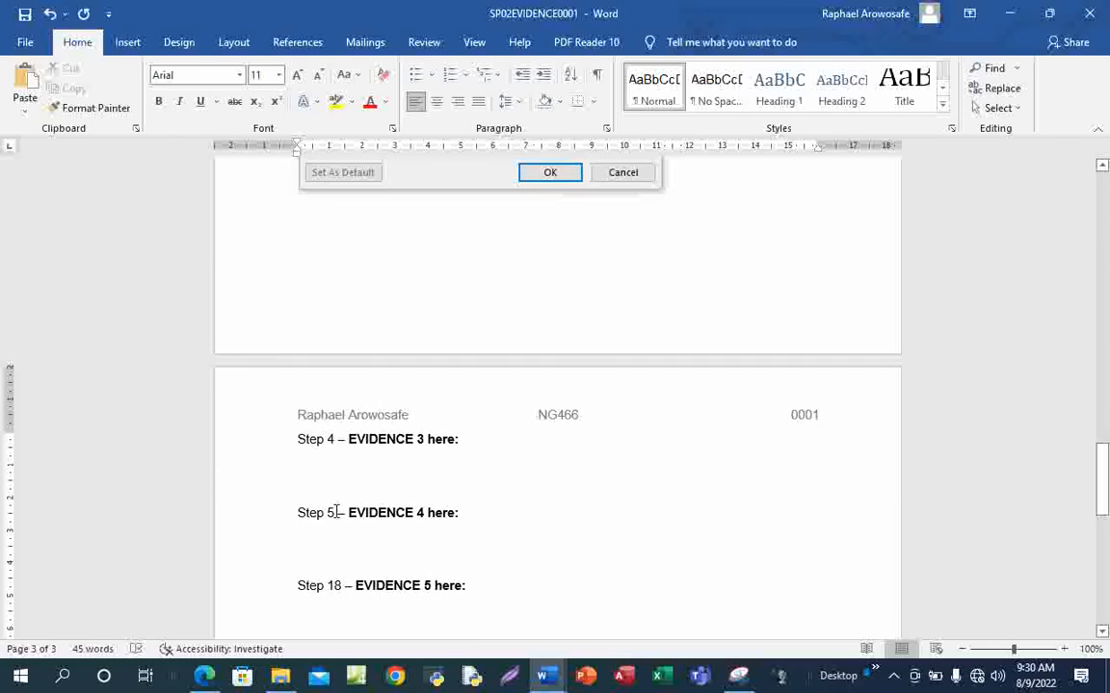
{"action": "left_click", "coordinate": [339, 480]}
{"action": "key", "text": "ctrl+v"}
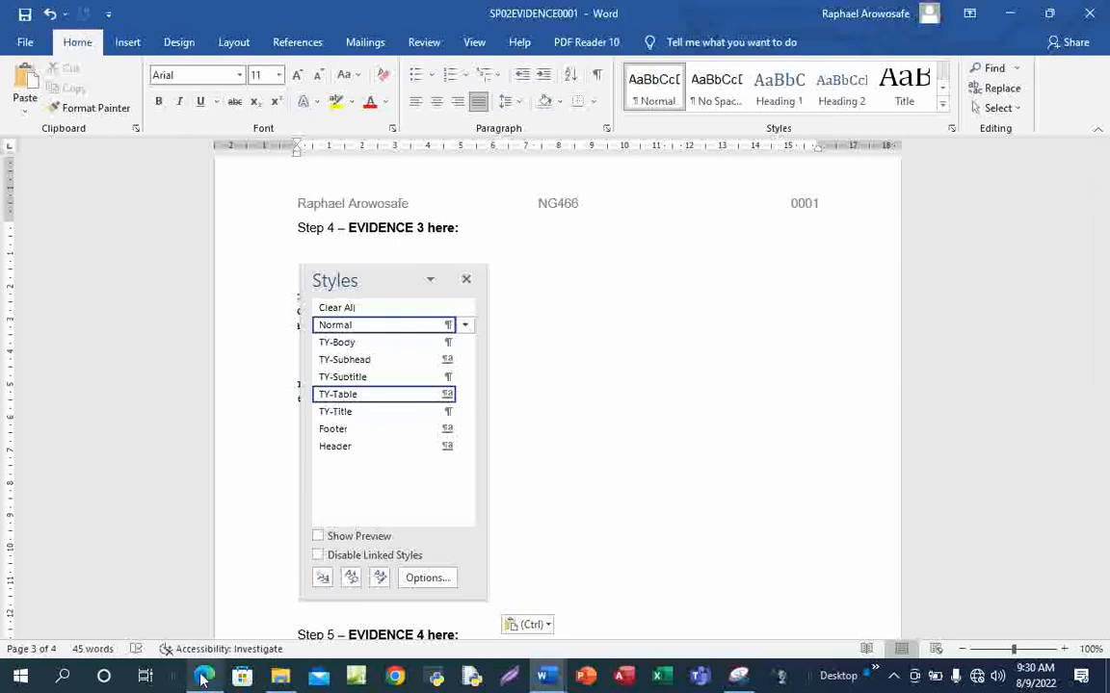
{"action": "mouse_move", "coordinate": [203, 679]}
{"action": "left_click", "coordinate": [212, 605]}
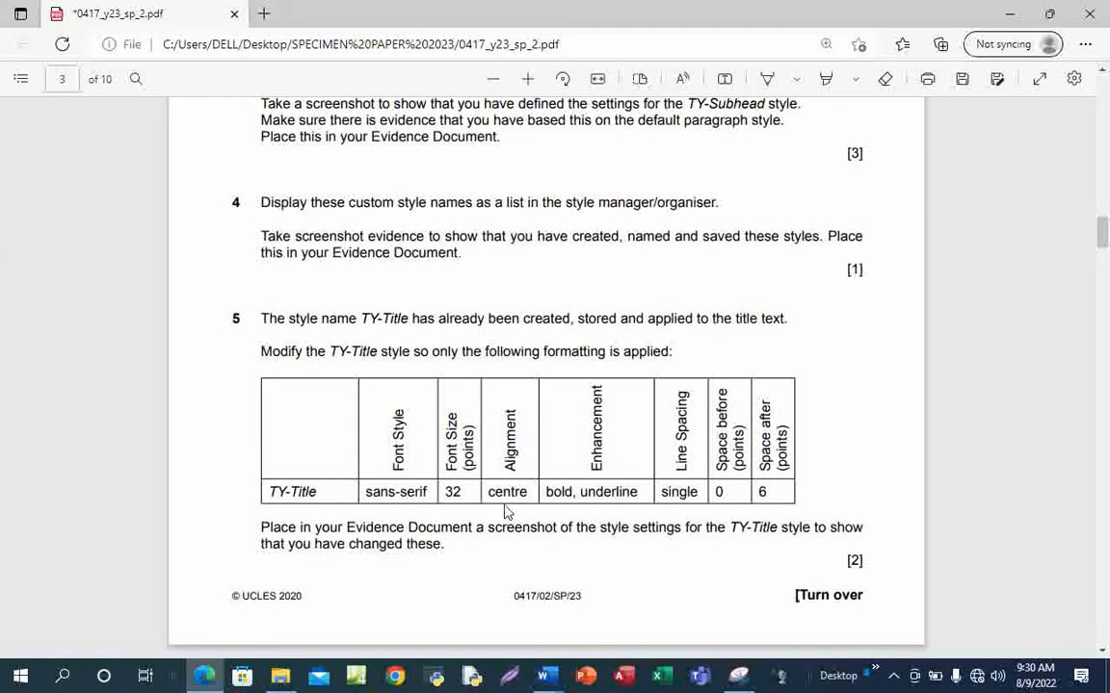
Draw a blue ink tick beside question 4 on the exam PDF
{"action": "left_click", "coordinate": [767, 84]}
{"action": "mouse_move", "coordinate": [222, 224]}
{"action": "left_mouse_down"}
{"action": "mouse_move", "coordinate": [269, 285]}
{"action": "mouse_move", "coordinate": [429, 199]}
{"action": "left_mouse_up"}
{"action": "scroll", "coordinate": [578, 376], "scroll_direction": "down", "scroll_amount": 3}
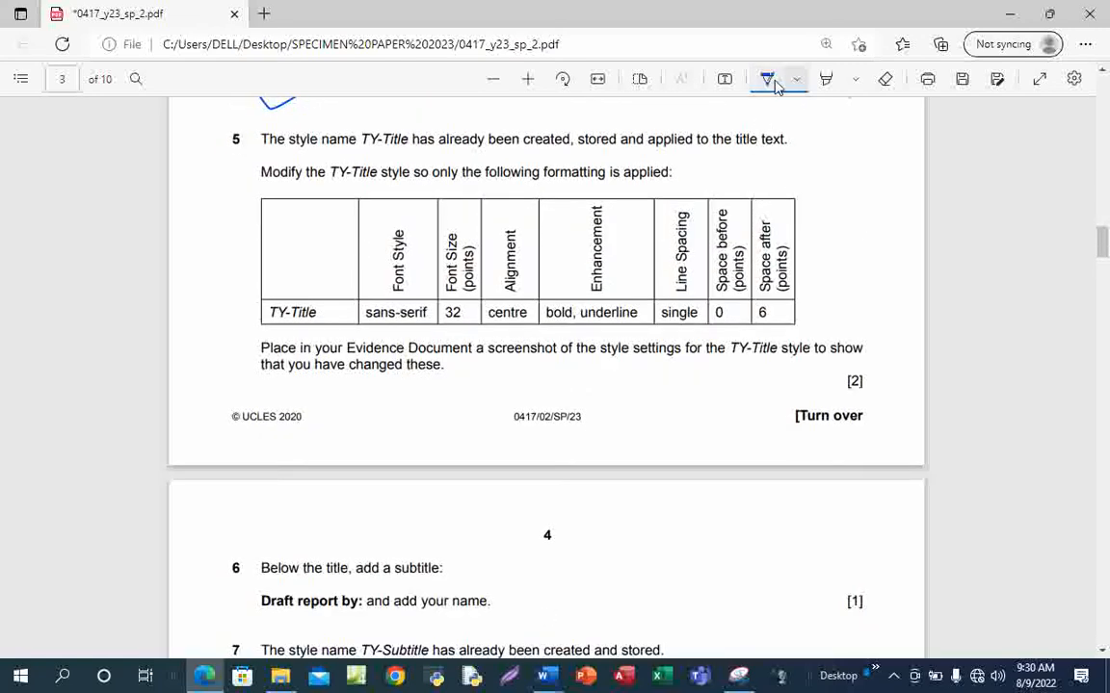
{"action": "left_click", "coordinate": [776, 86]}
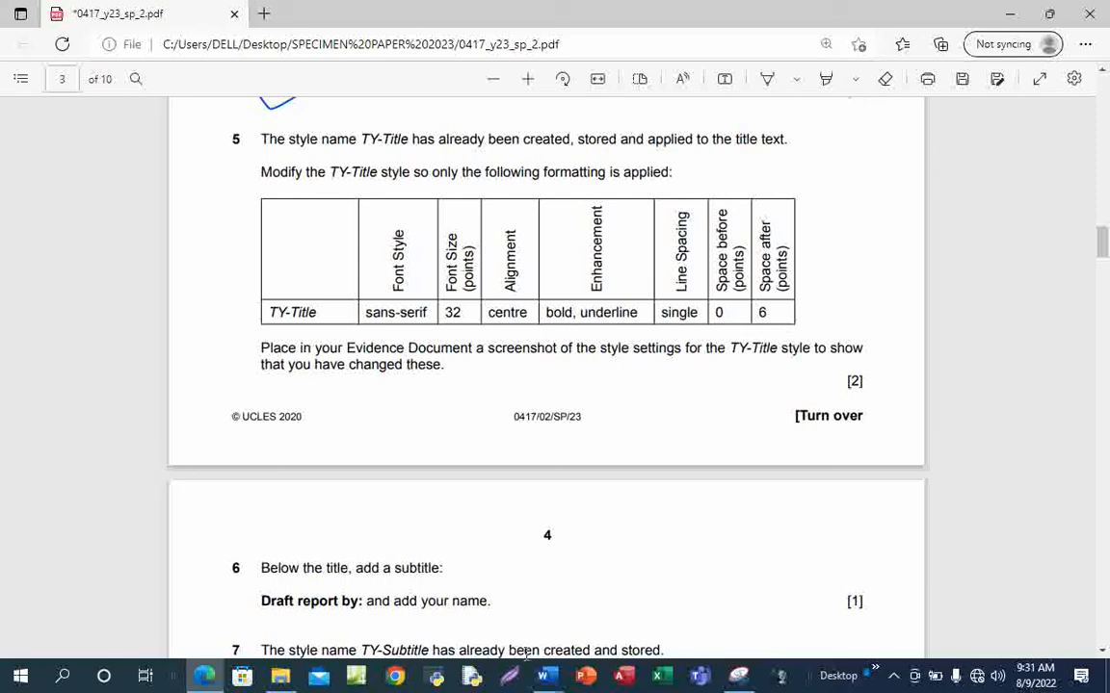
Open the TY-Title style's Modify Style dialog in BROKER, then check the exam PDF
{"action": "mouse_move", "coordinate": [544, 680]}
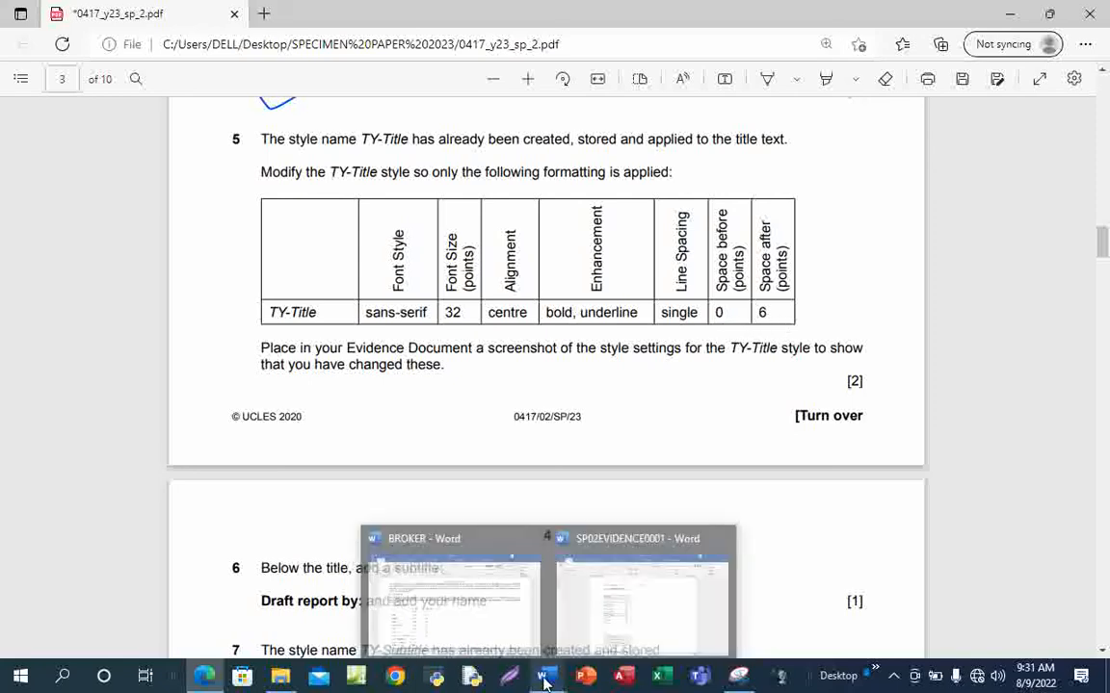
{"action": "left_click", "coordinate": [468, 605]}
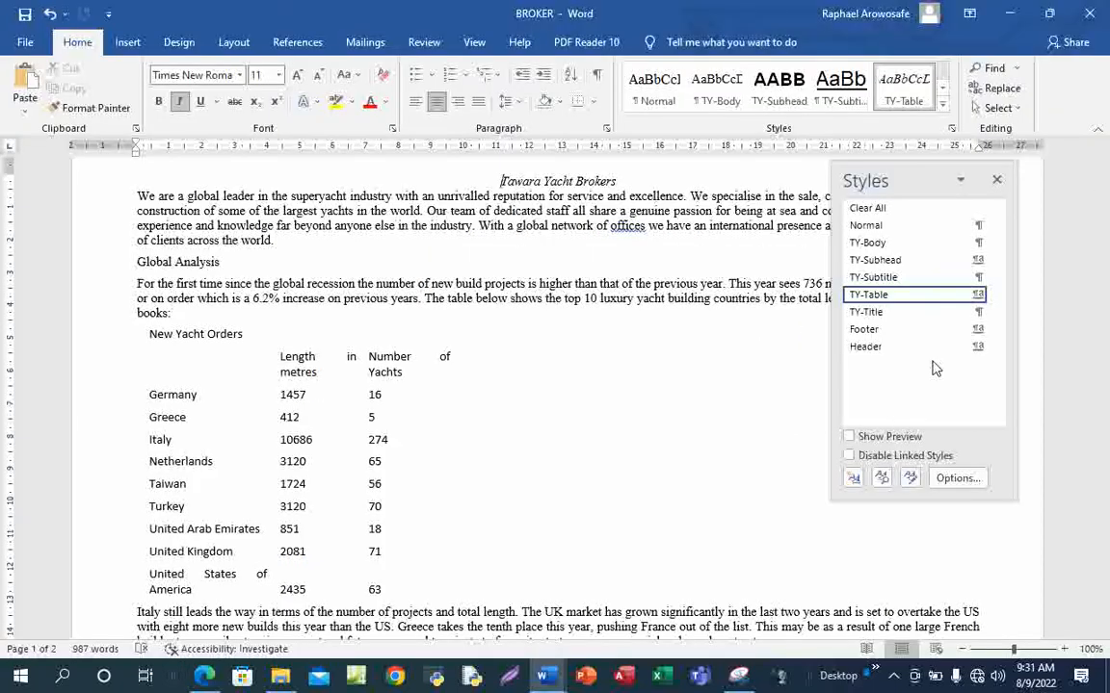
{"action": "right_click", "coordinate": [880, 318]}
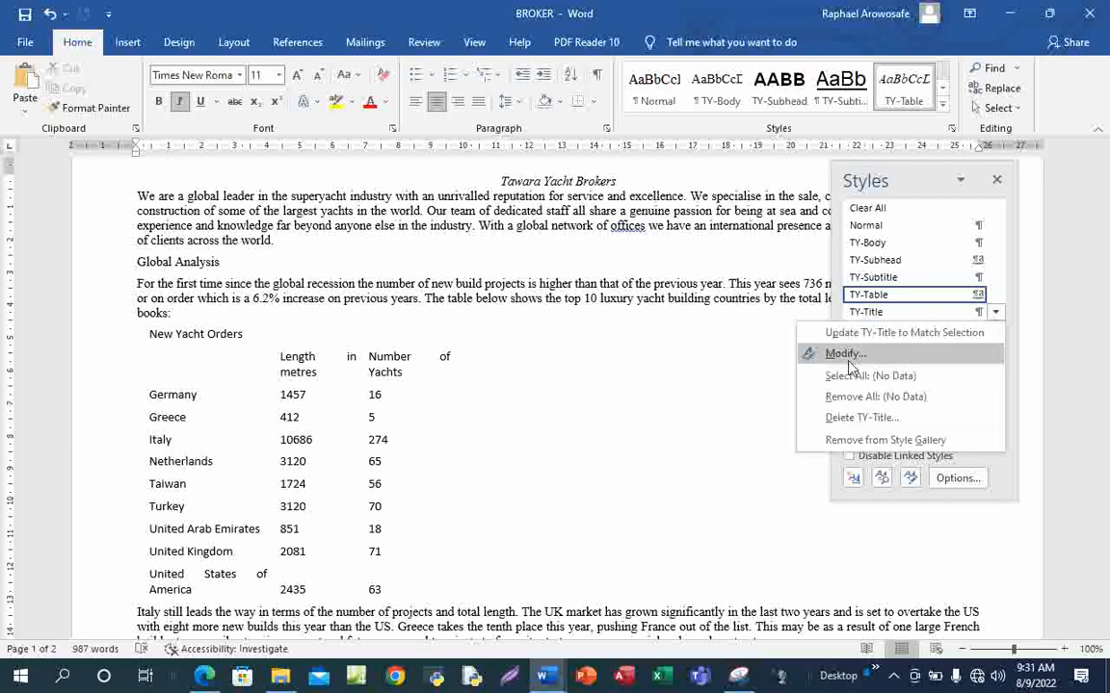
{"action": "left_click", "coordinate": [761, 353]}
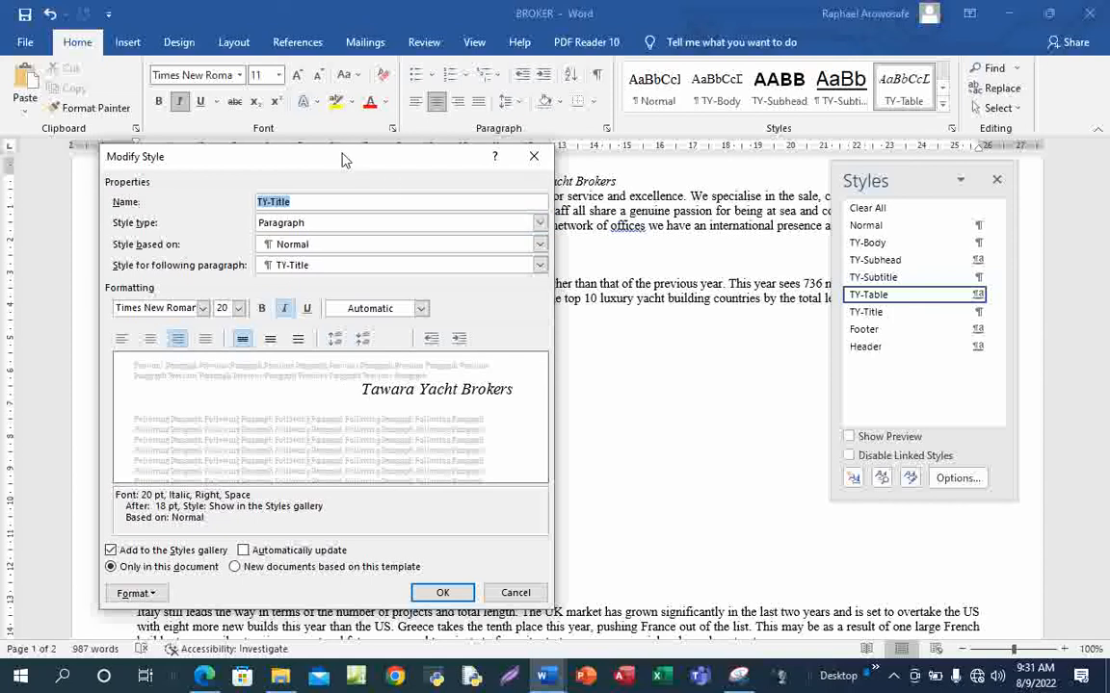
{"action": "left_click_drag", "start_coordinate": [344, 156], "coordinate": [382, 102]}
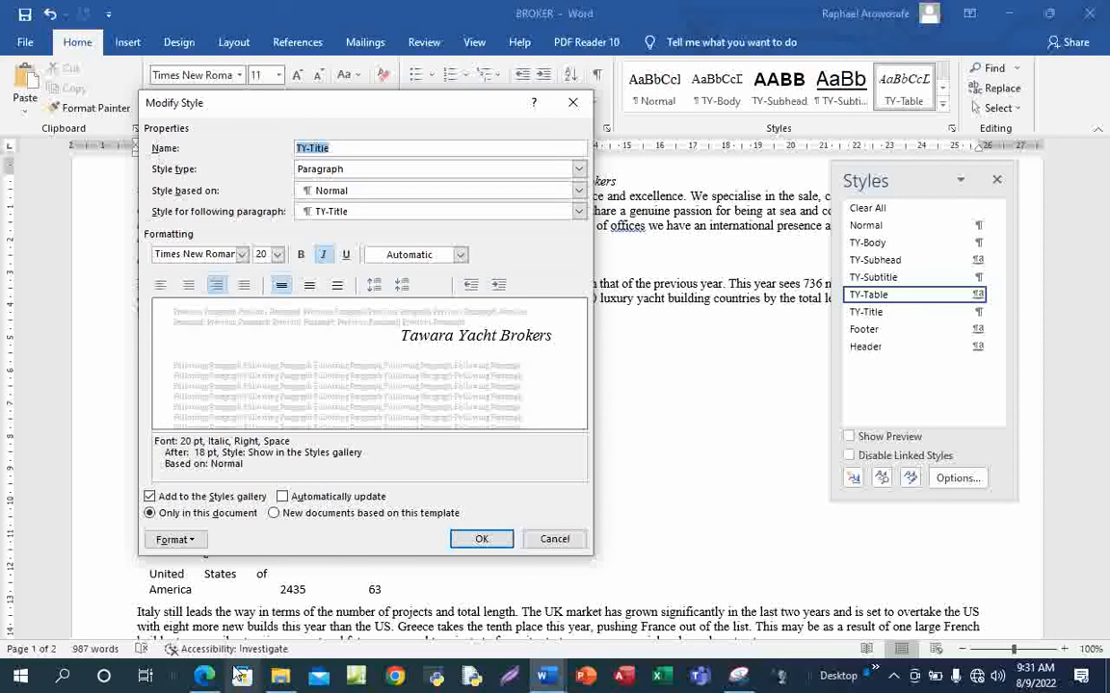
{"action": "mouse_move", "coordinate": [220, 677]}
{"action": "left_click", "coordinate": [232, 620]}
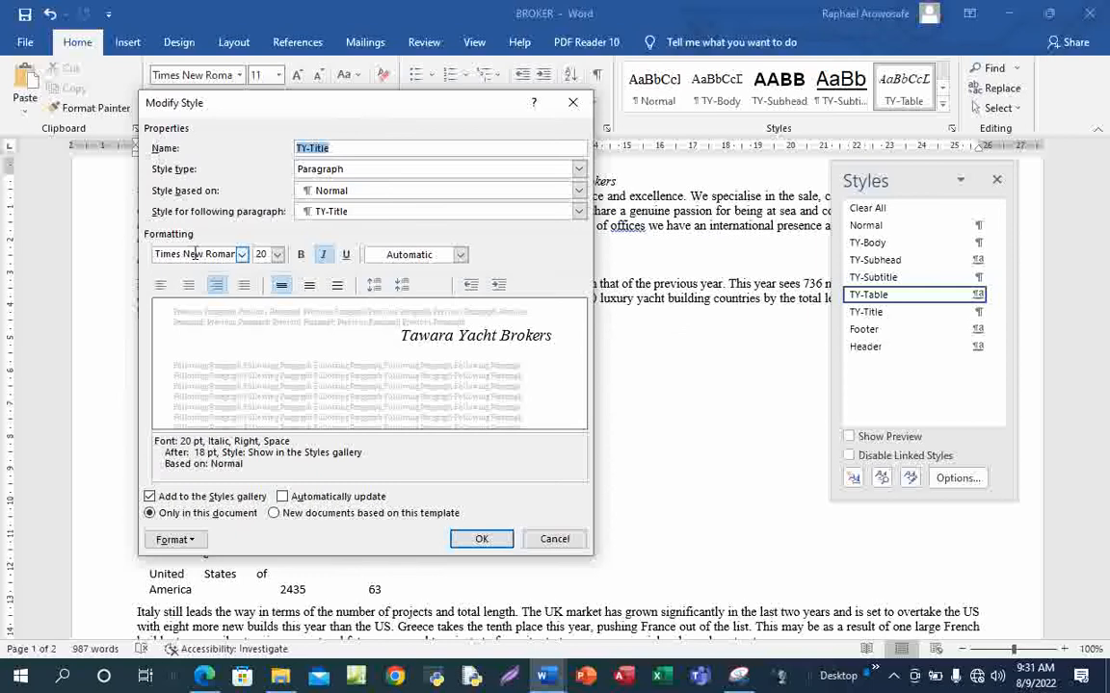
Set TY-Title to Arial 32 pt, bold and underlined, with italic turned off
{"action": "left_click", "coordinate": [195, 253]}
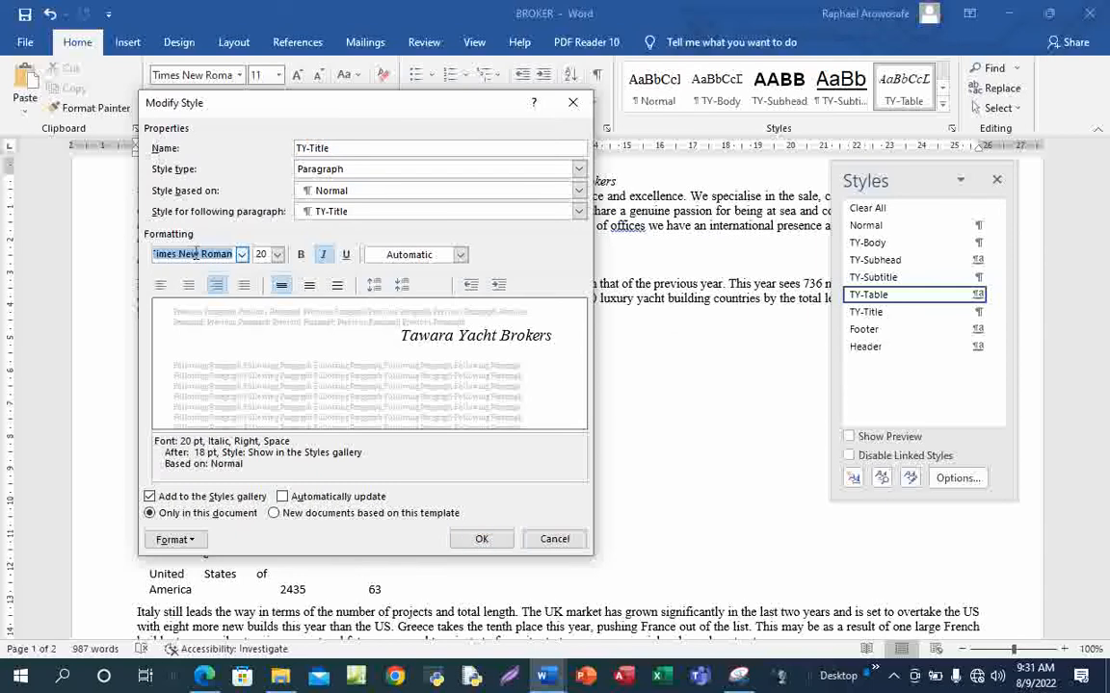
{"action": "type", "text": "Arial"}
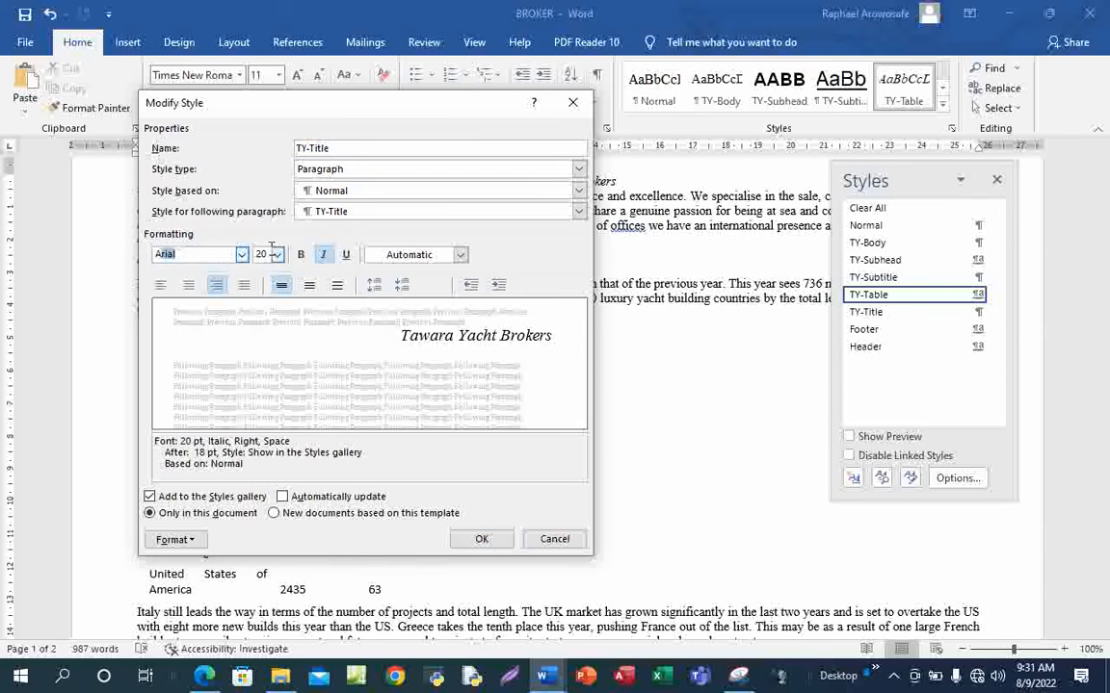
{"action": "key", "text": "Tab"}
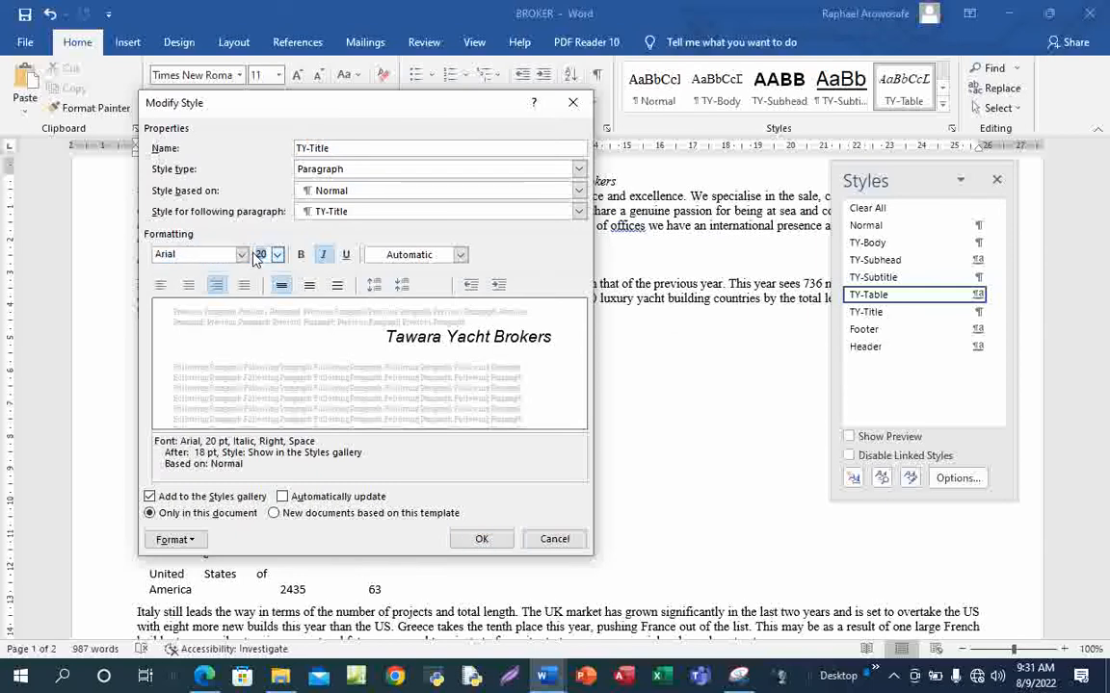
{"action": "type", "text": "32"}
{"action": "left_click", "coordinate": [301, 254]}
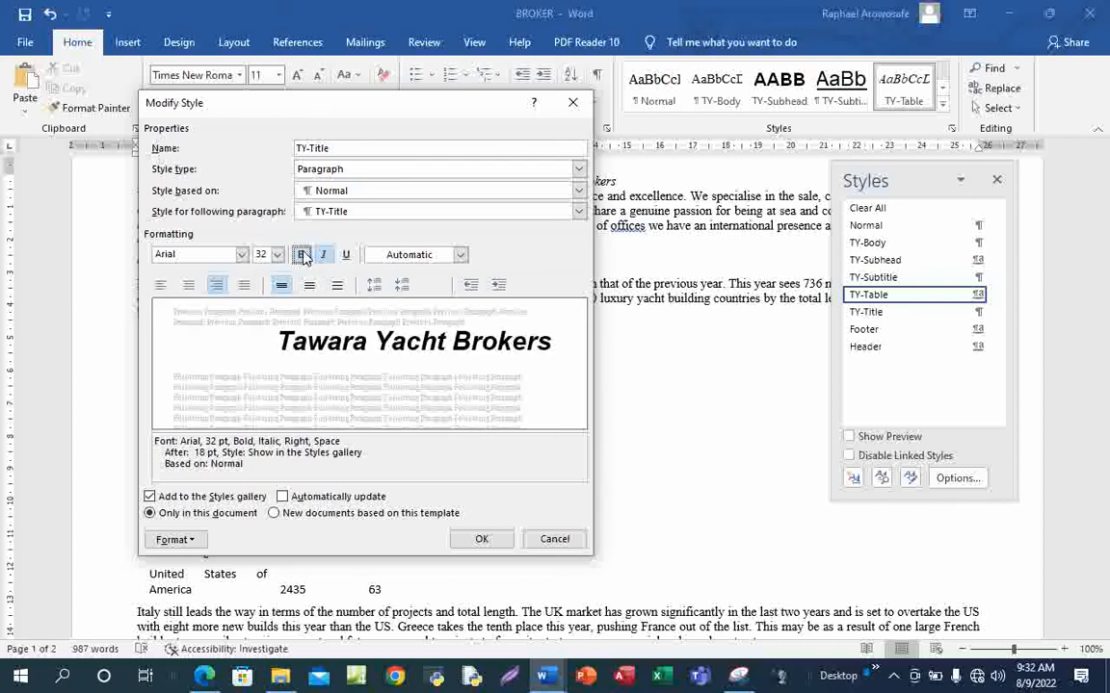
{"action": "left_click", "coordinate": [216, 679]}
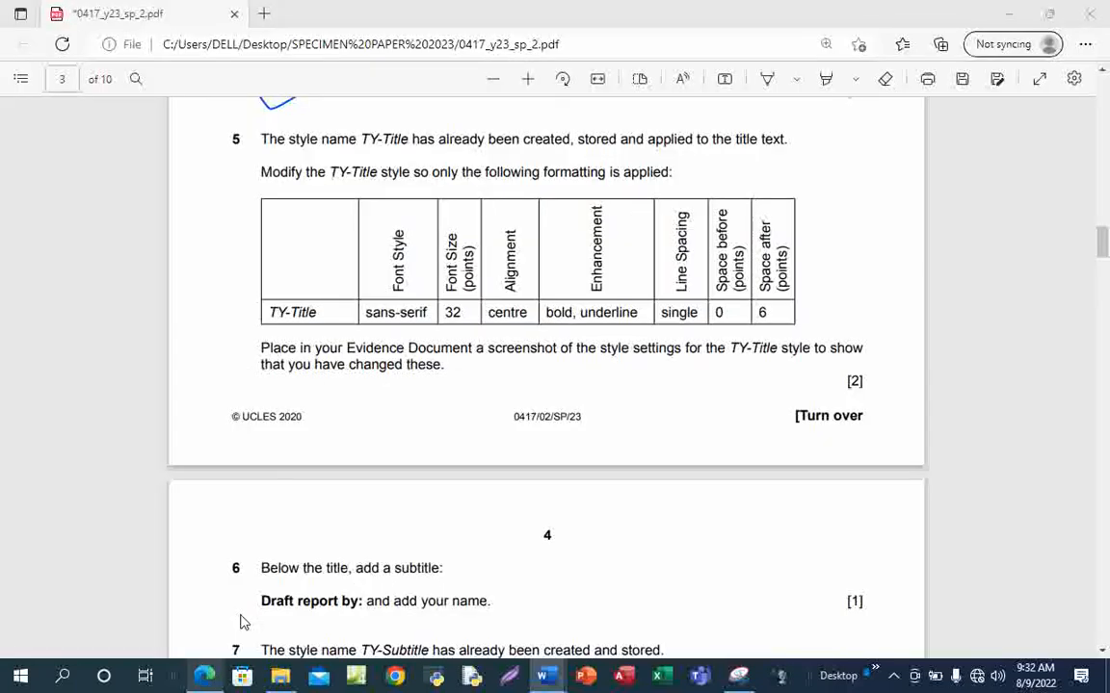
{"action": "key", "text": "alt+Tab"}
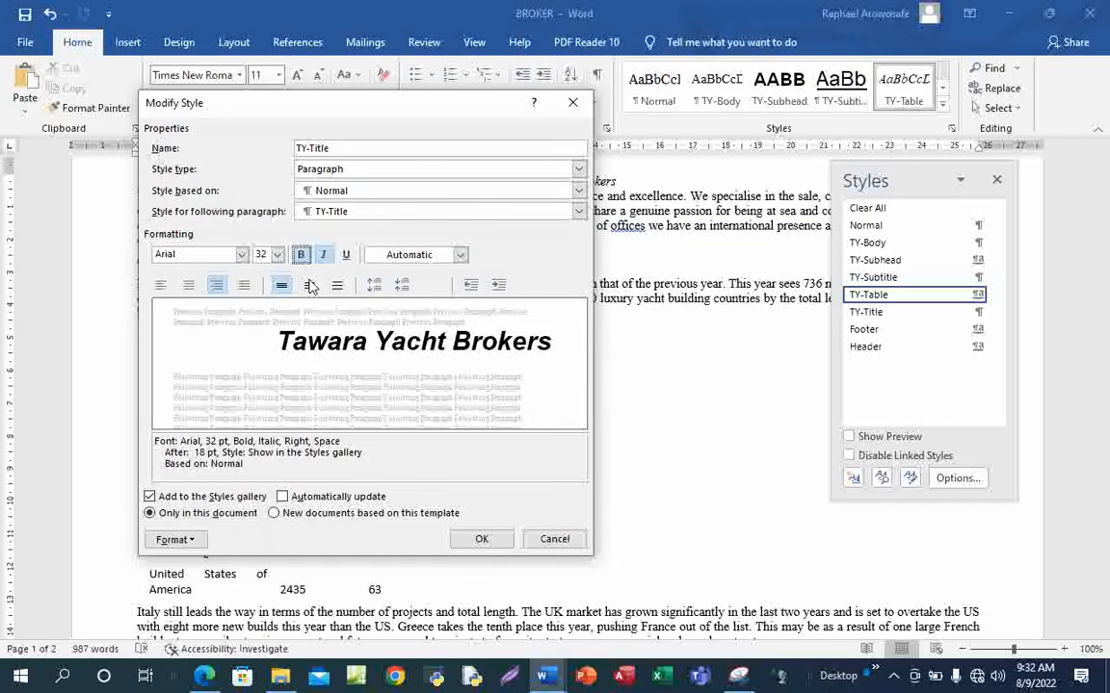
{"action": "left_click", "coordinate": [325, 255]}
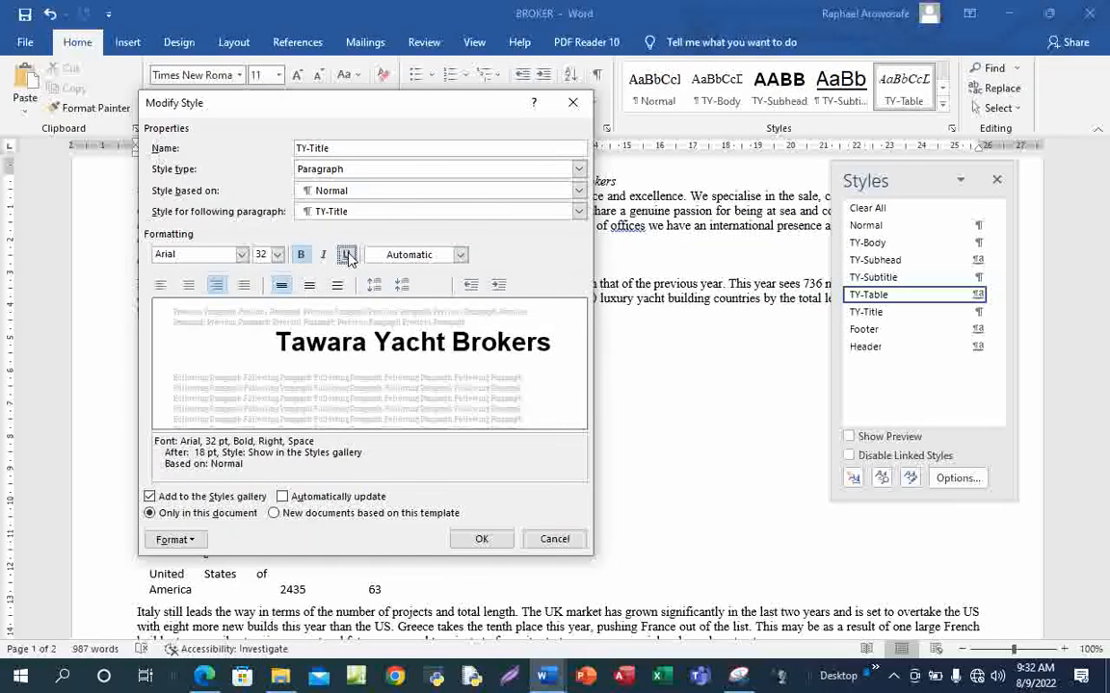
{"action": "left_click", "coordinate": [346, 254]}
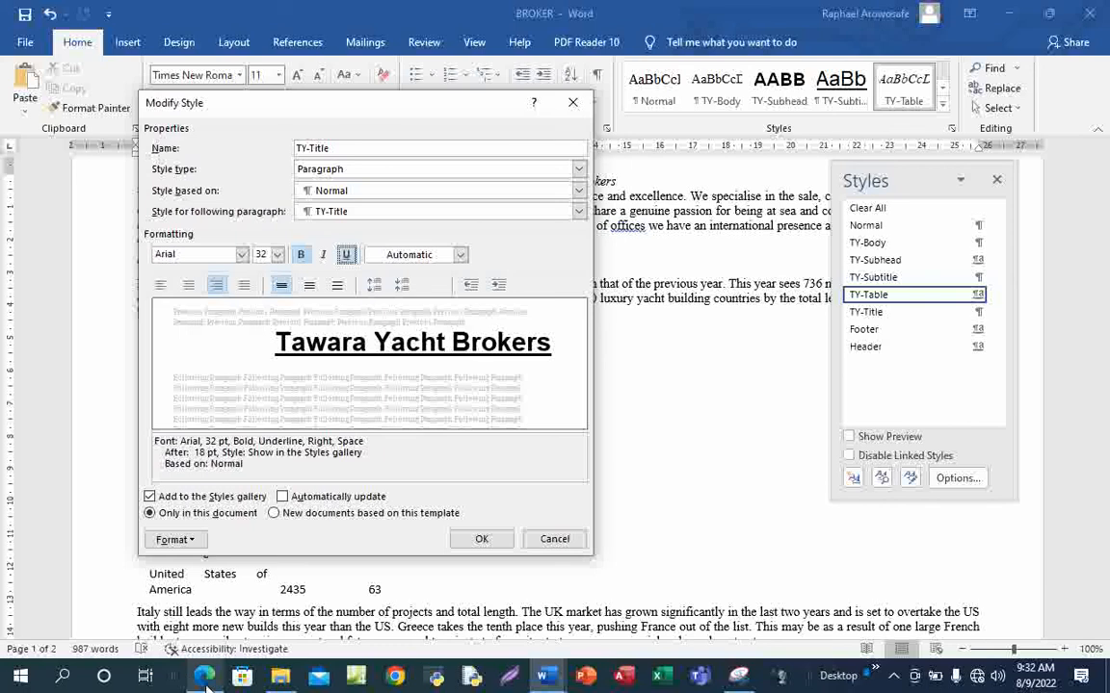
{"action": "mouse_move", "coordinate": [204, 677]}
{"action": "left_click", "coordinate": [207, 577]}
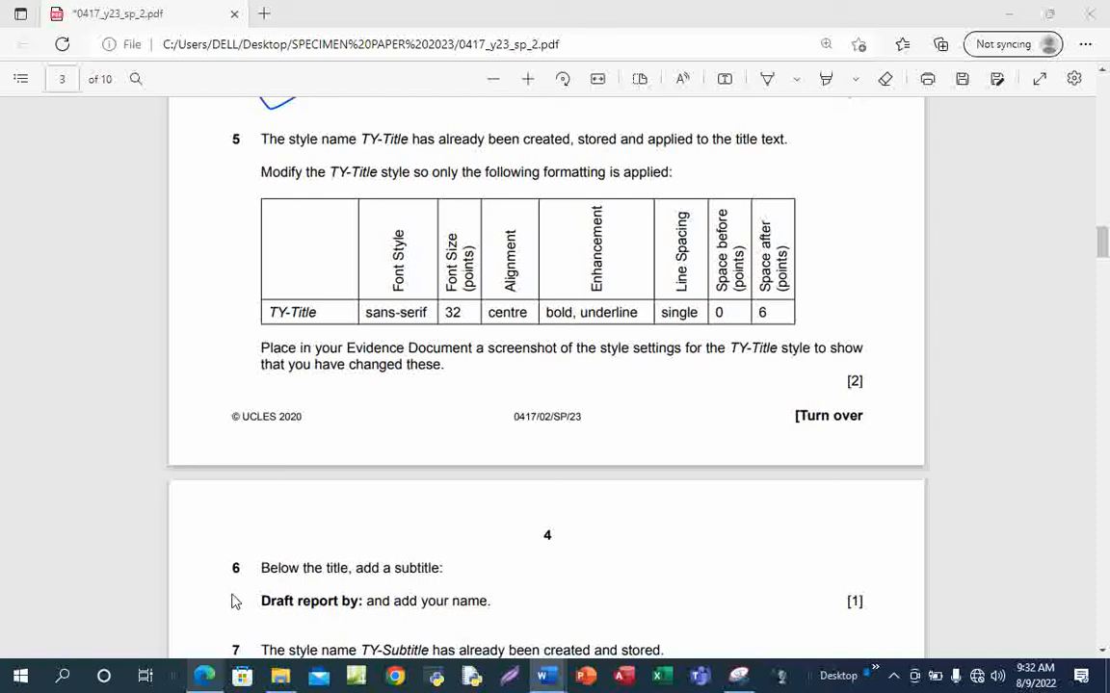
Reduce TY-Title's paragraph spacing after from 18 pt to 6 pt
{"action": "left_click", "coordinate": [203, 677]}
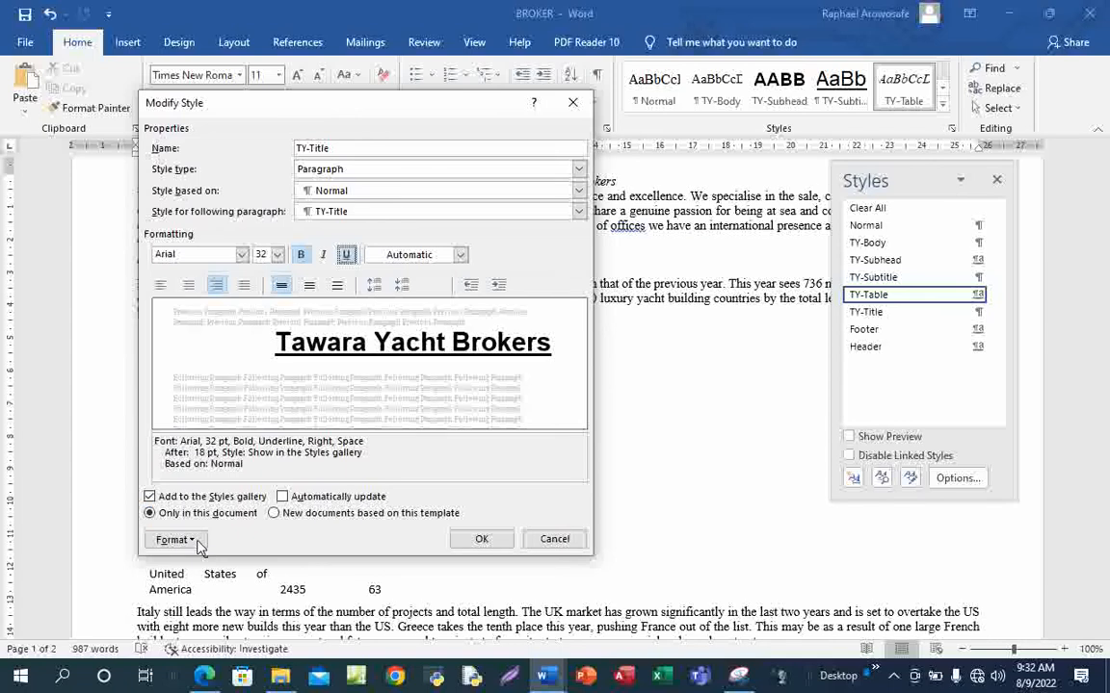
{"action": "left_click", "coordinate": [193, 541]}
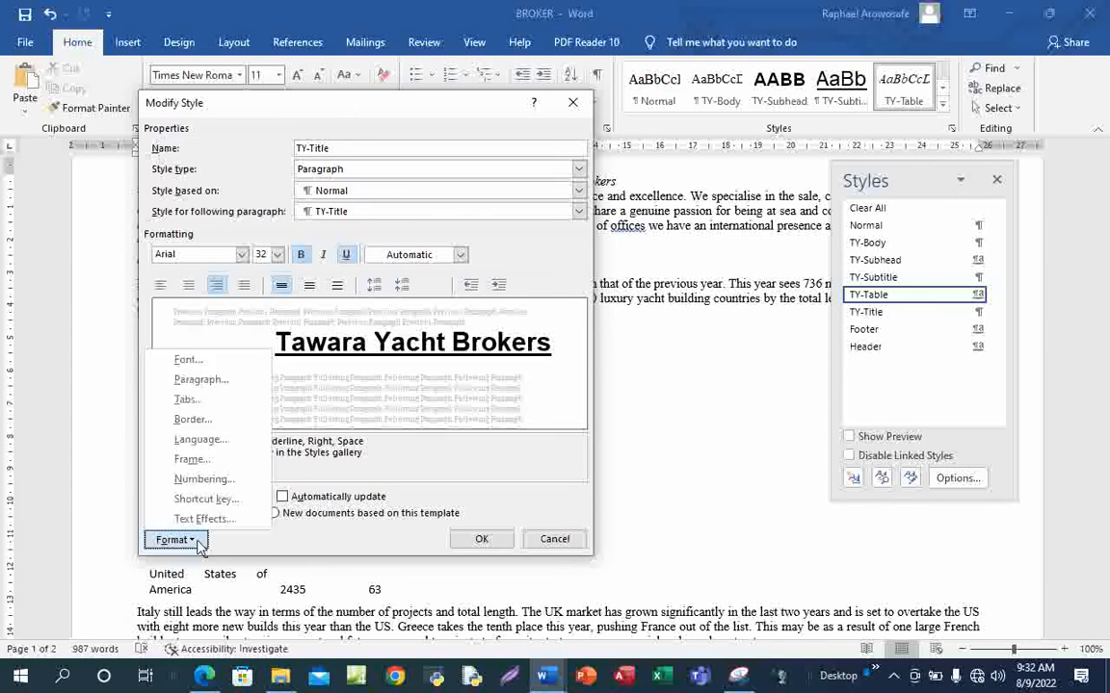
{"action": "left_click", "coordinate": [219, 390]}
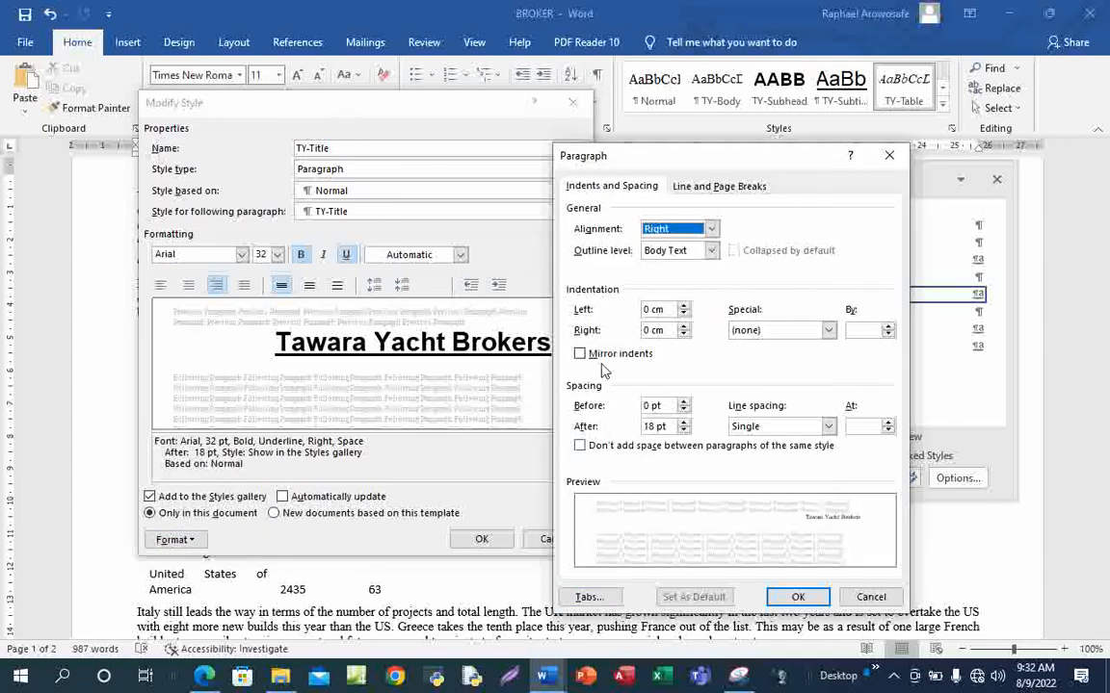
{"action": "left_click", "coordinate": [655, 427]}
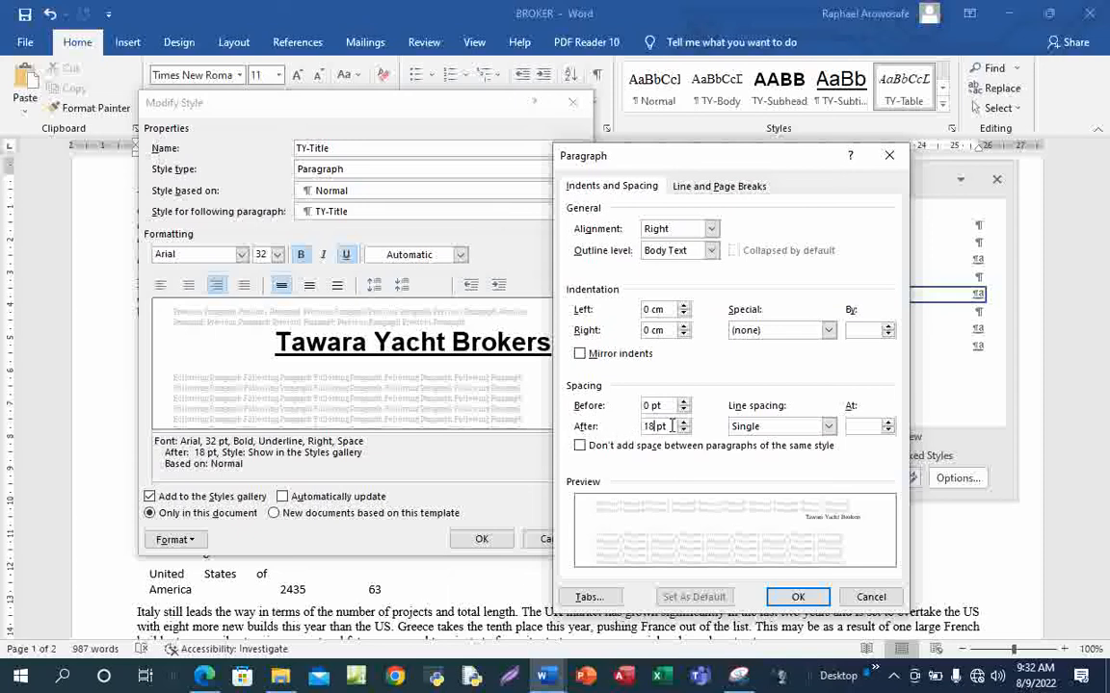
{"action": "key", "text": "BackSpace"}
{"action": "type", "text": "6"}
{"action": "left_click", "coordinate": [801, 597]}
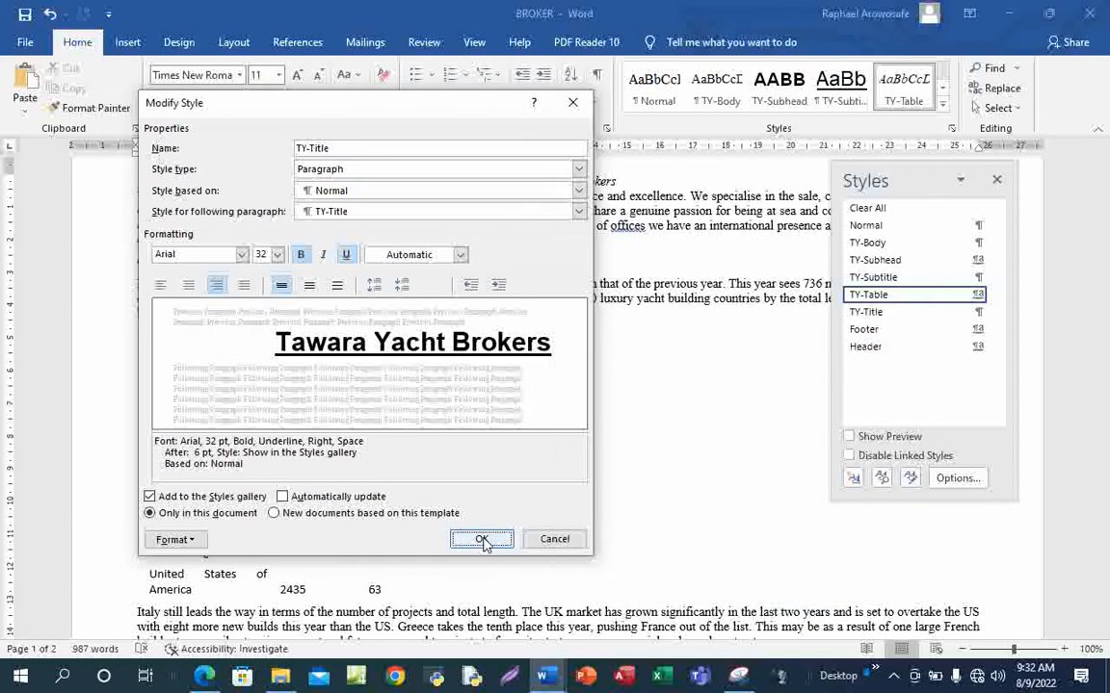
Save the TY-Title changes and apply the style to the 'Tawara Yacht Brokers' heading
{"action": "left_click", "coordinate": [482, 541]}
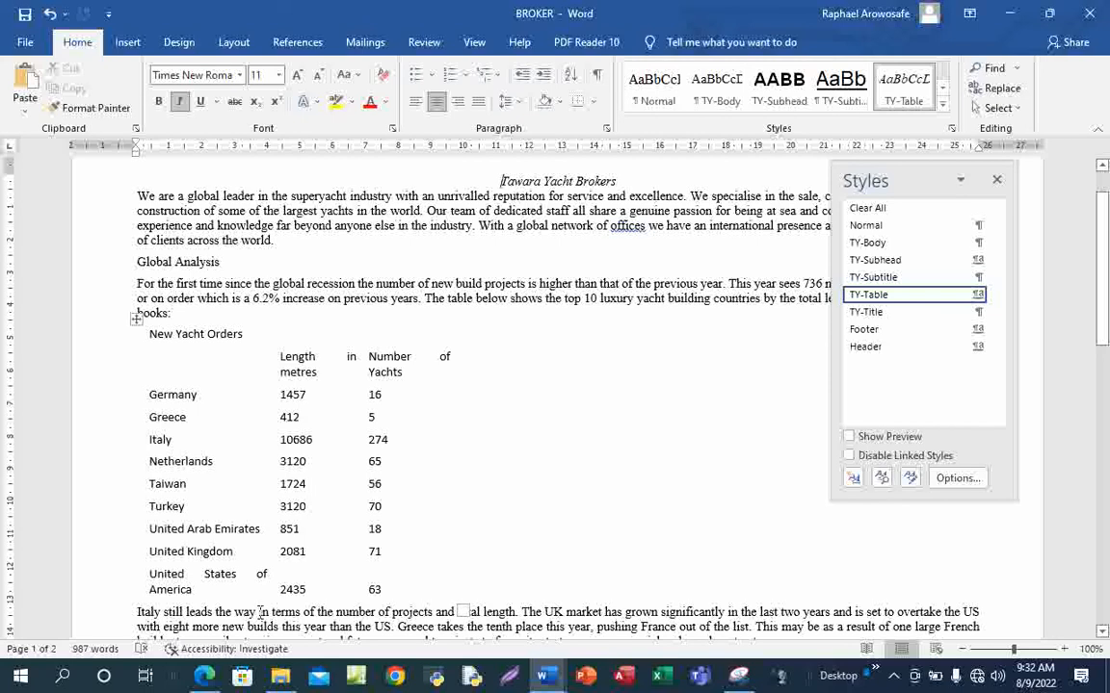
{"action": "mouse_move", "coordinate": [204, 677]}
{"action": "left_click", "coordinate": [217, 613]}
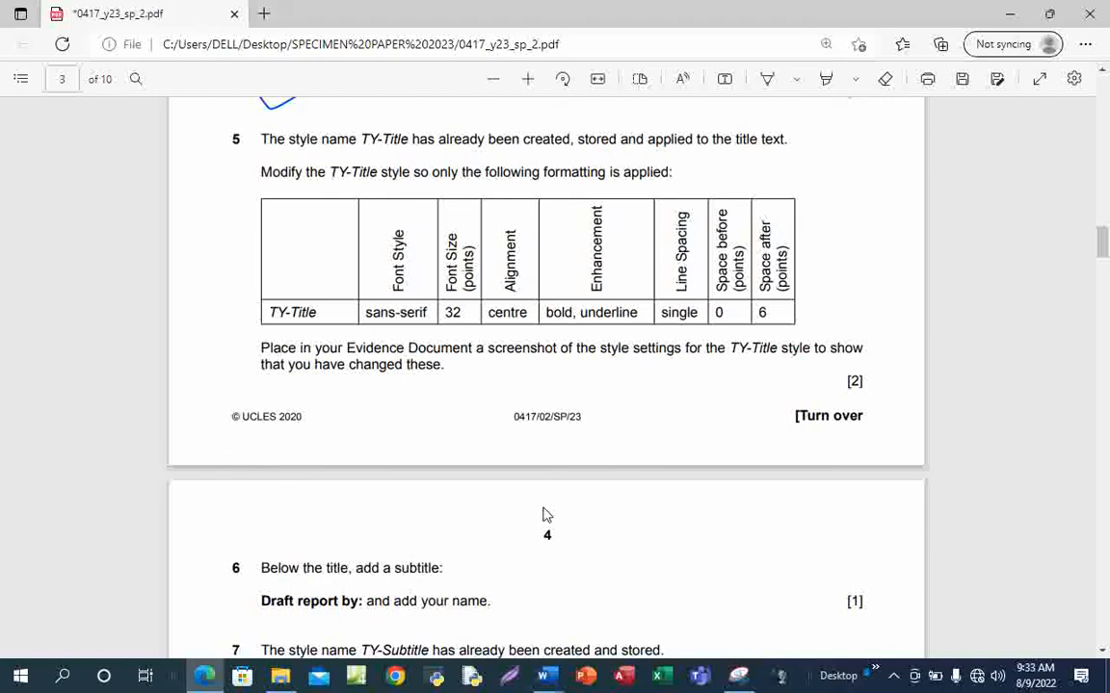
{"action": "mouse_move", "coordinate": [545, 679]}
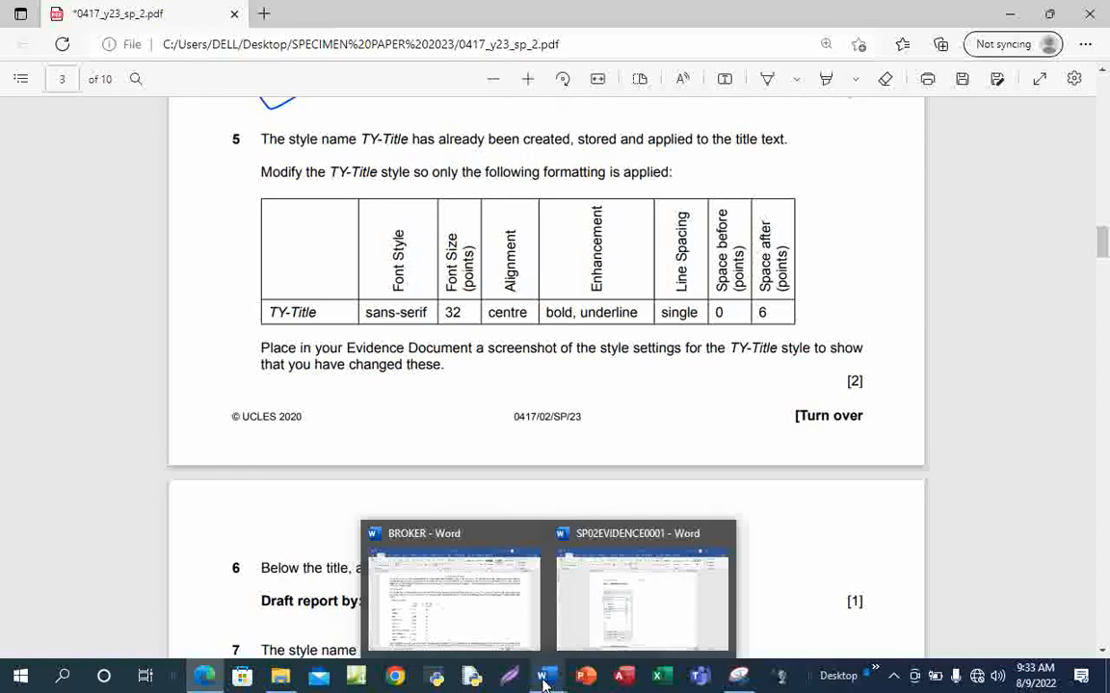
{"action": "left_click", "coordinate": [508, 619]}
{"action": "left_click", "coordinate": [950, 128]}
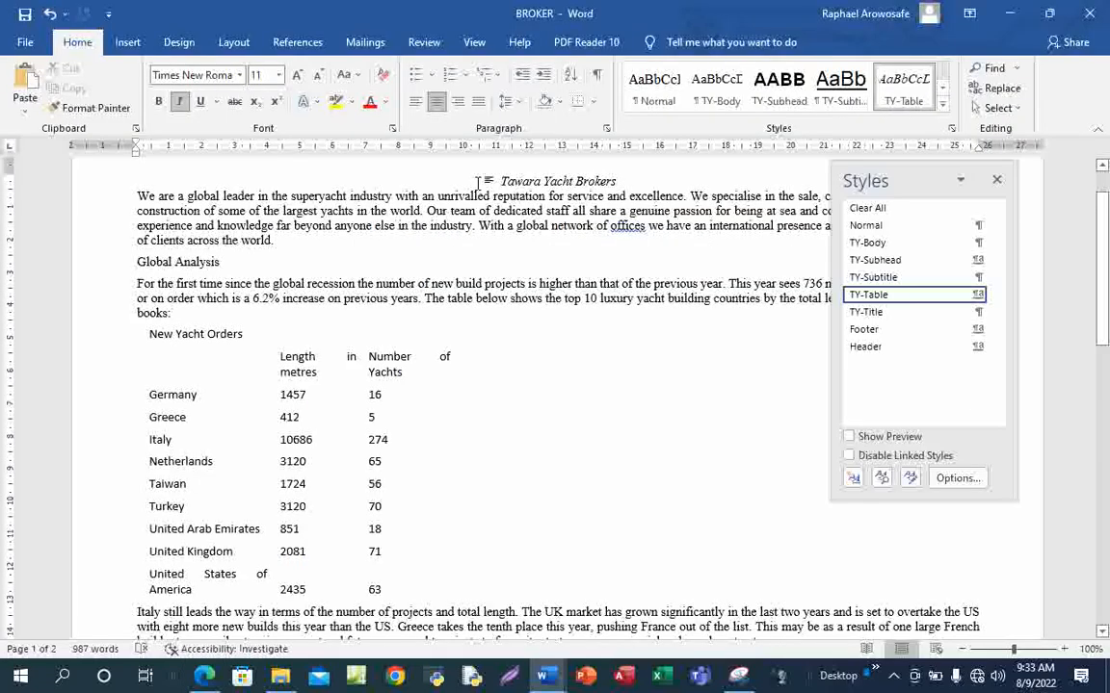
{"action": "left_click", "coordinate": [882, 314]}
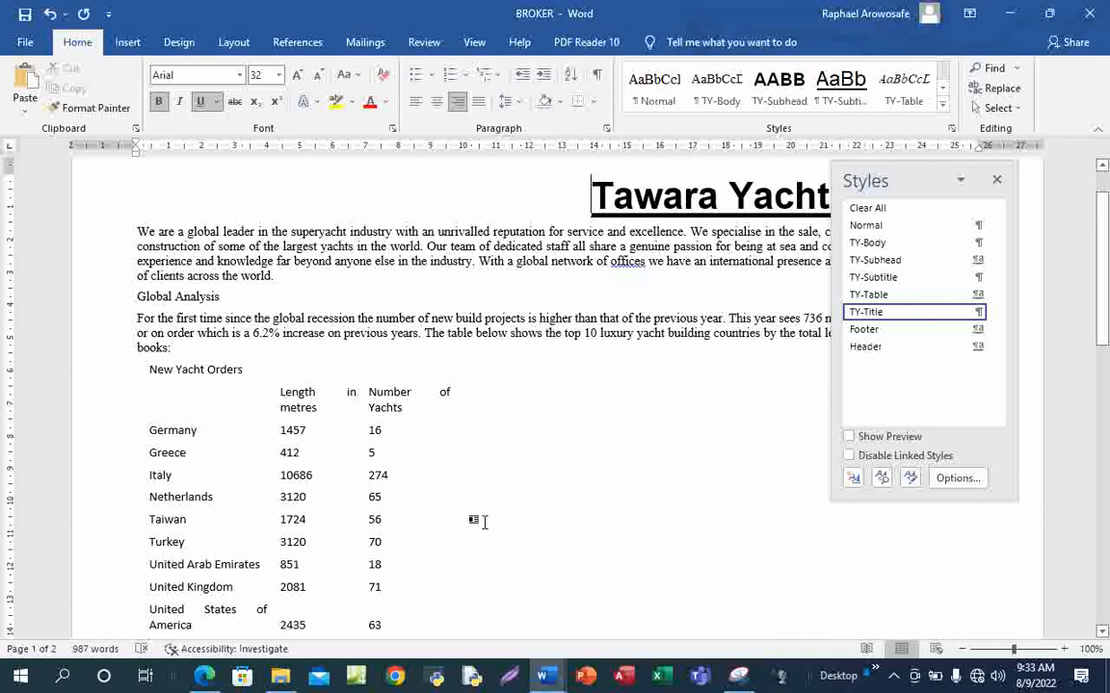
Undo the title formatting, then close and reopen the Styles pane
{"action": "key", "text": "ctrl+z"}
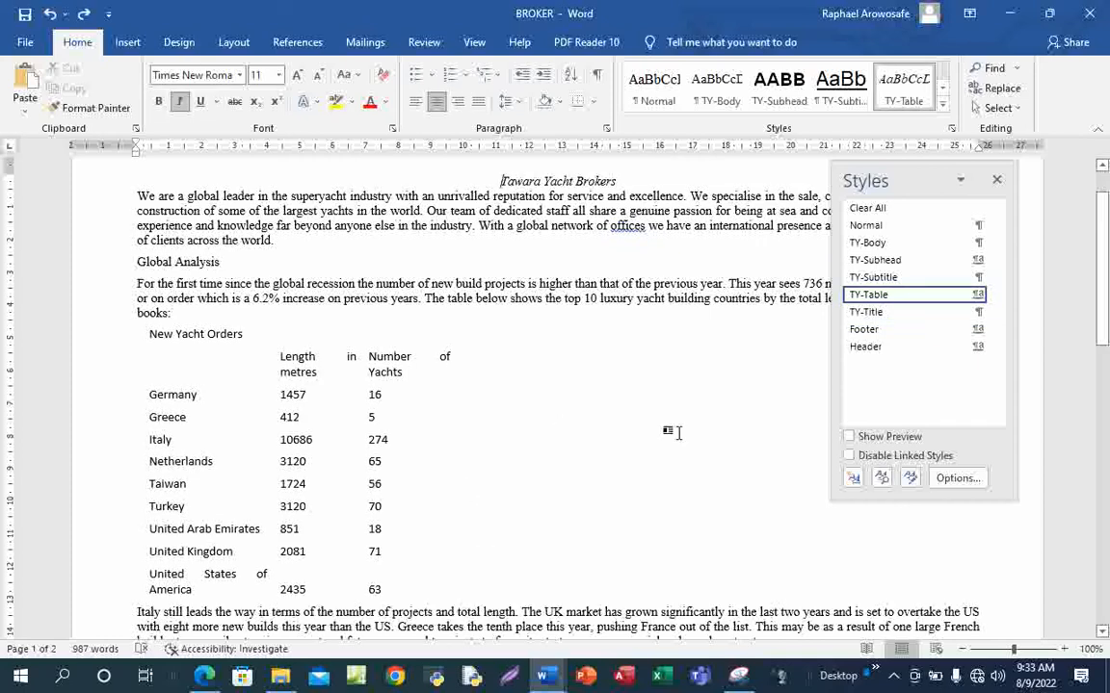
{"action": "left_click", "coordinate": [997, 181]}
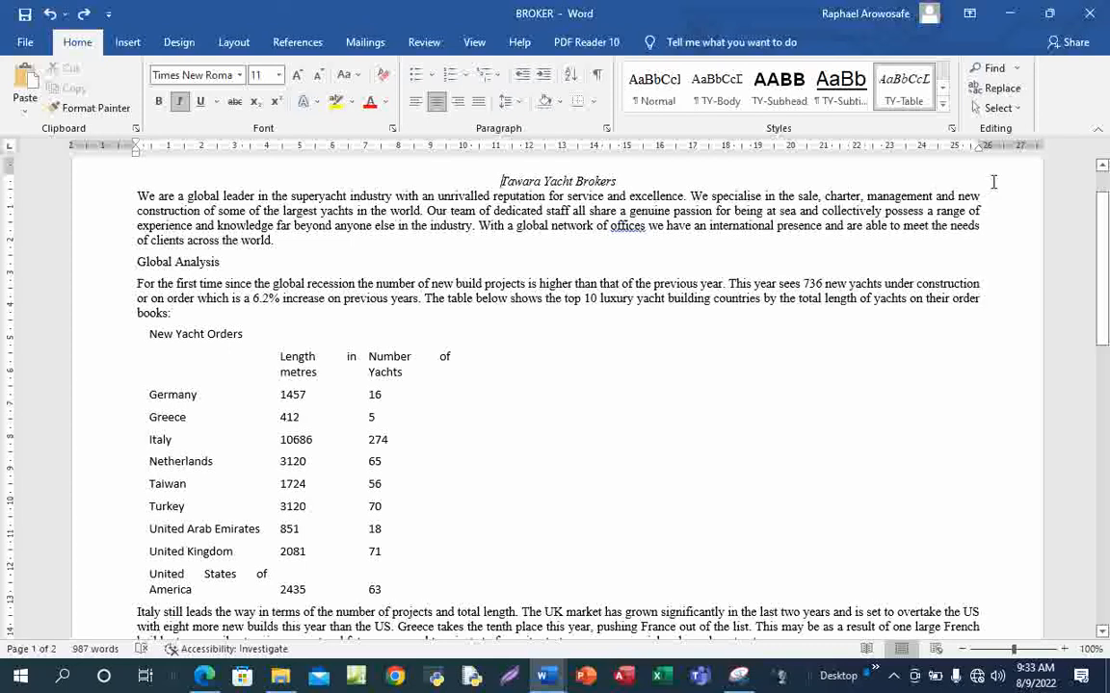
{"action": "left_click", "coordinate": [945, 111]}
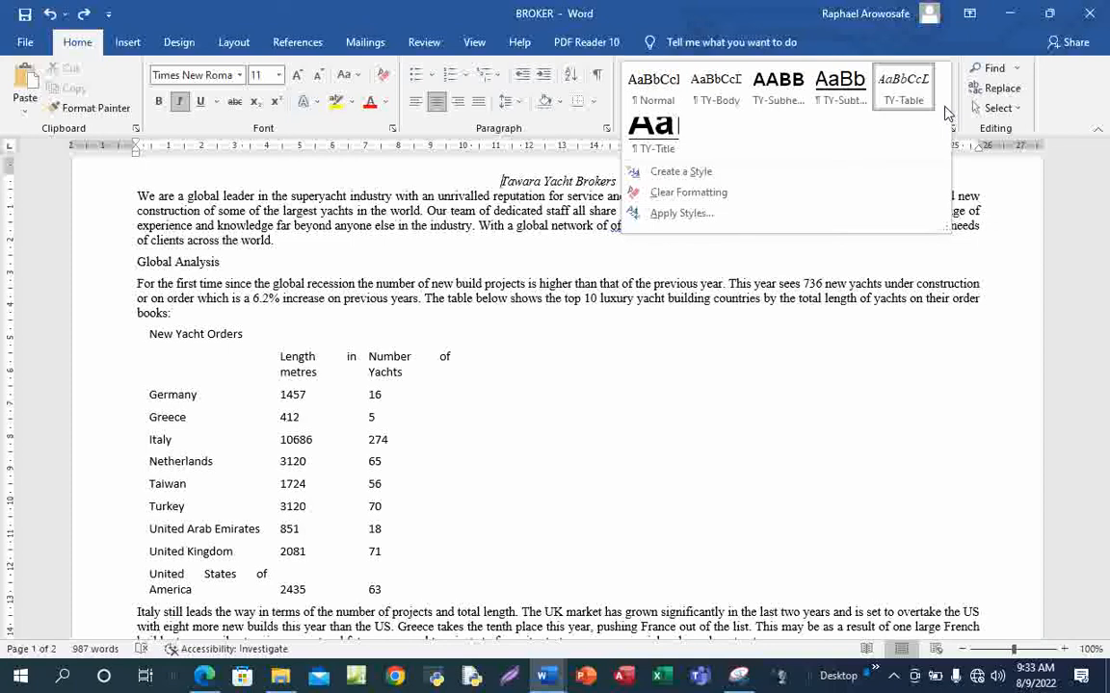
{"action": "left_click", "coordinate": [896, 373]}
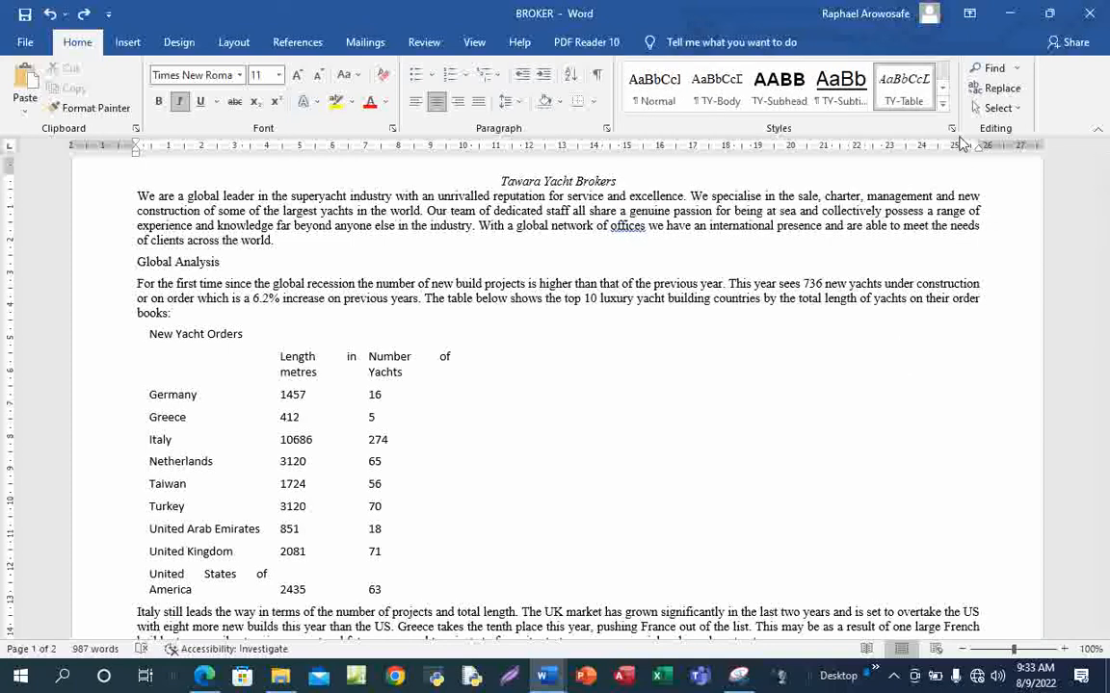
{"action": "left_click", "coordinate": [952, 128]}
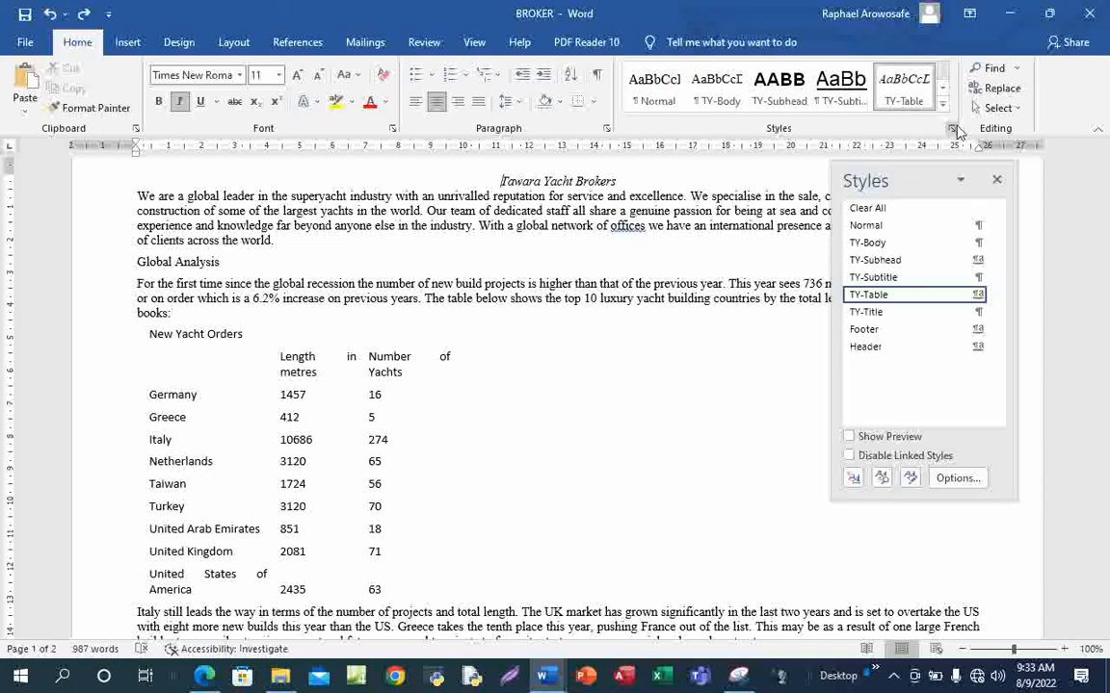
Apply TY-Title to the title, hide the Styles pane, and check the exam paper
{"action": "left_click", "coordinate": [901, 312]}
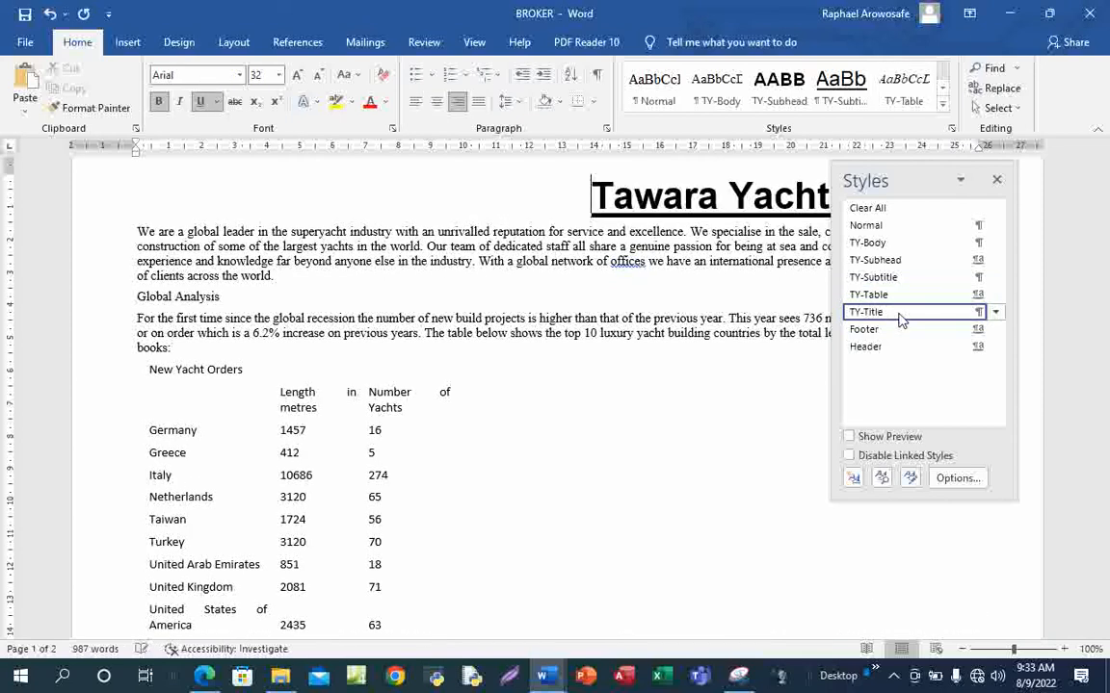
{"action": "left_click", "coordinate": [599, 392]}
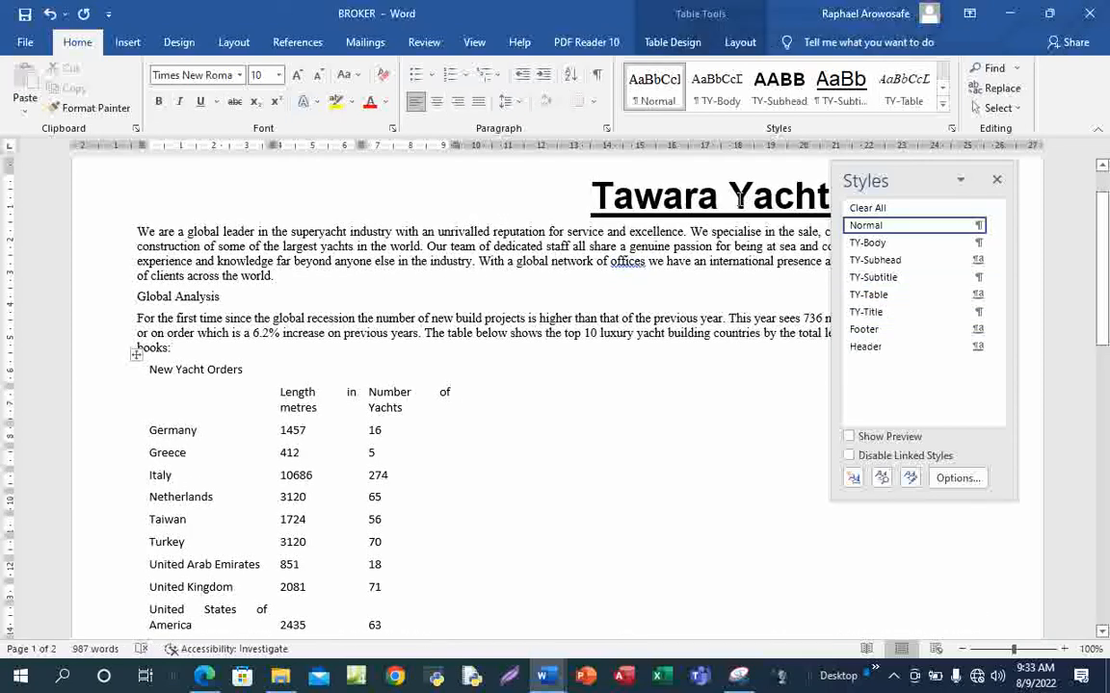
{"action": "left_click", "coordinate": [996, 179]}
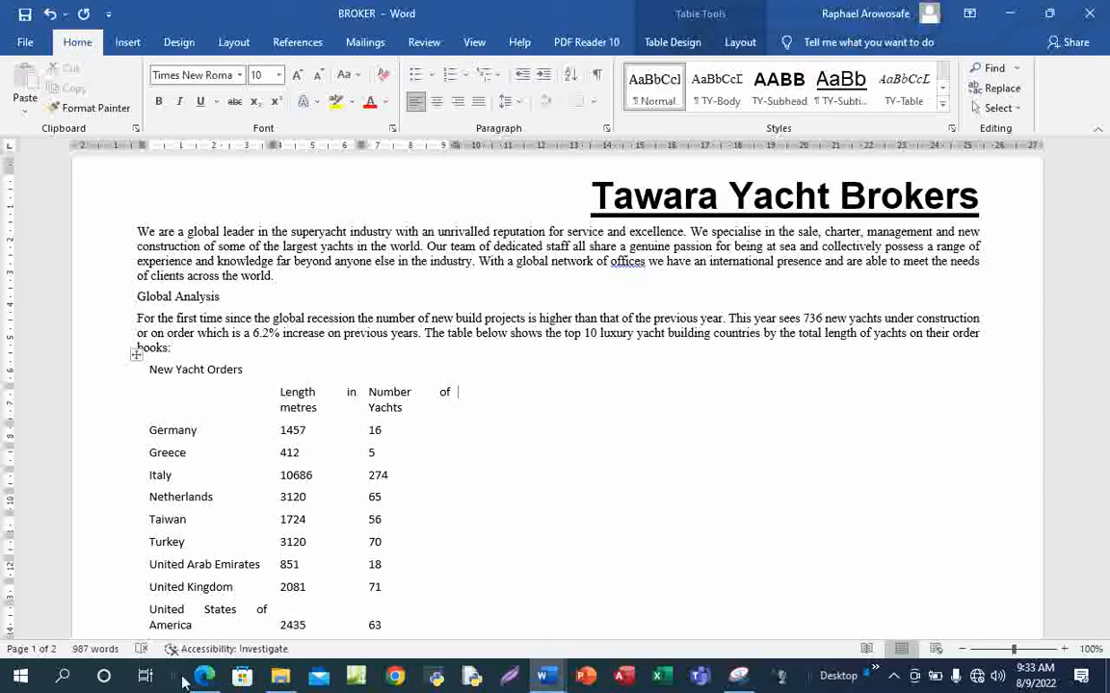
{"action": "mouse_move", "coordinate": [204, 677]}
{"action": "left_click", "coordinate": [216, 609]}
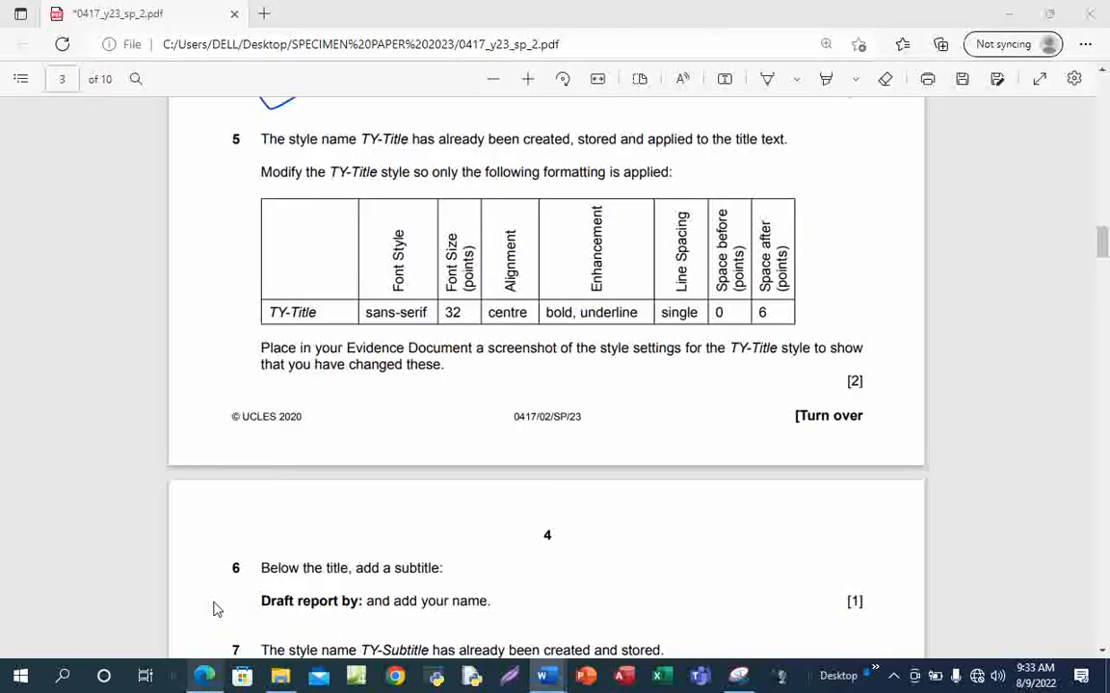
{"action": "key", "text": "alt+Tab"}
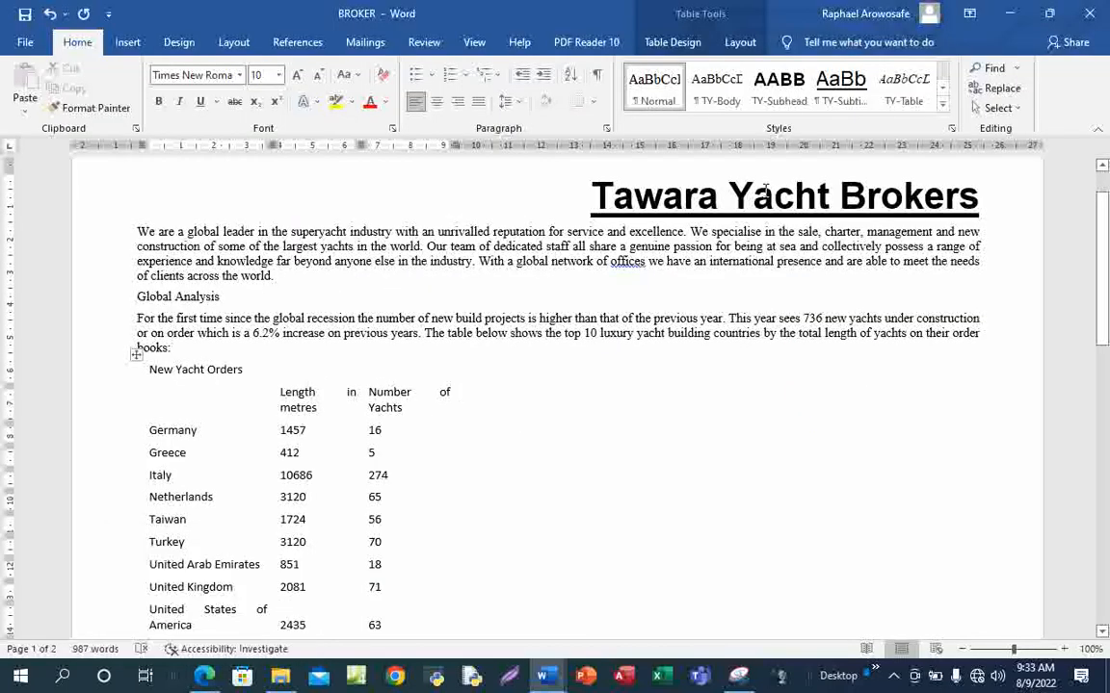
Centre-align the TY-Title style so 'Tawara Yacht Brokers' sits centred on the page
{"action": "left_click", "coordinate": [953, 131]}
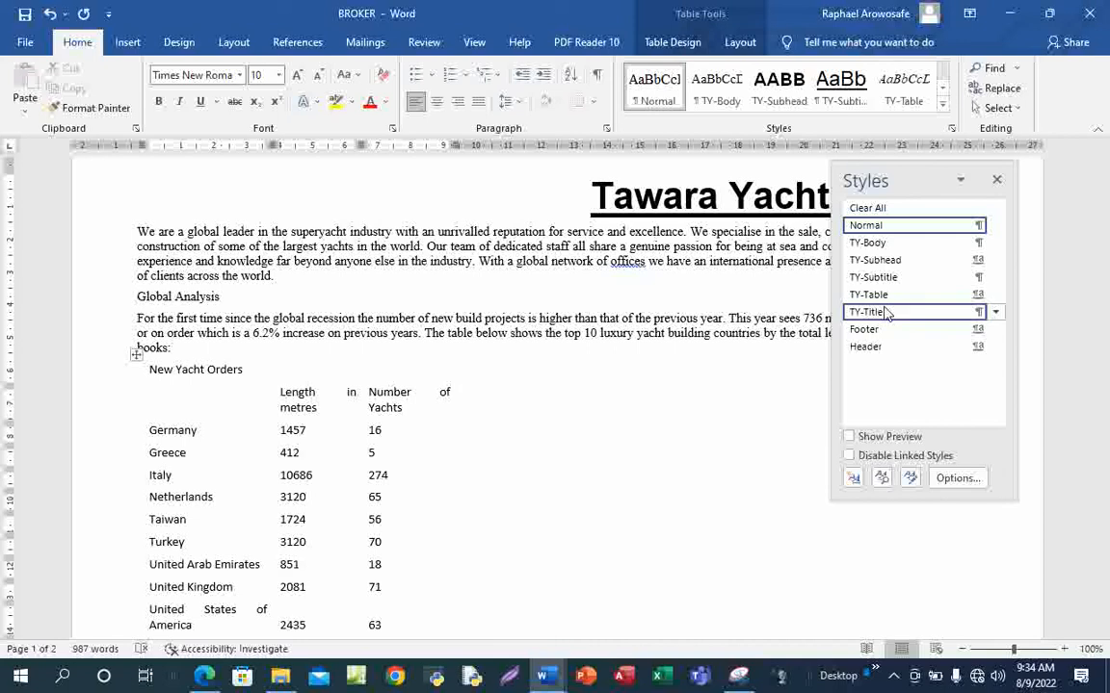
{"action": "right_click", "coordinate": [885, 314]}
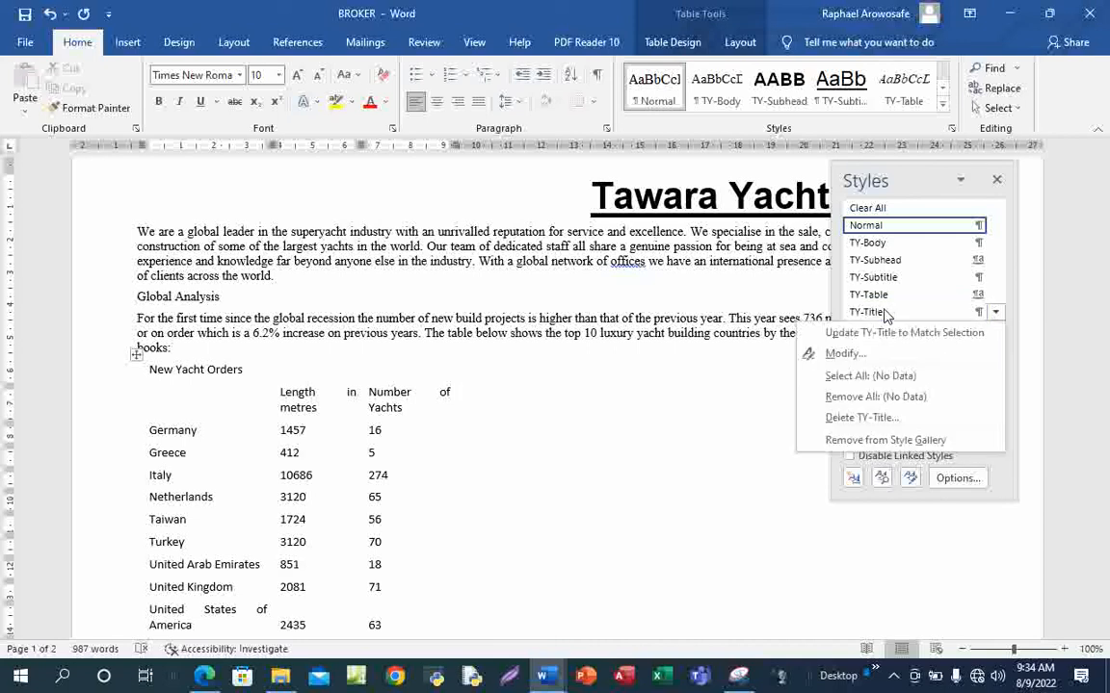
{"action": "left_click", "coordinate": [848, 353]}
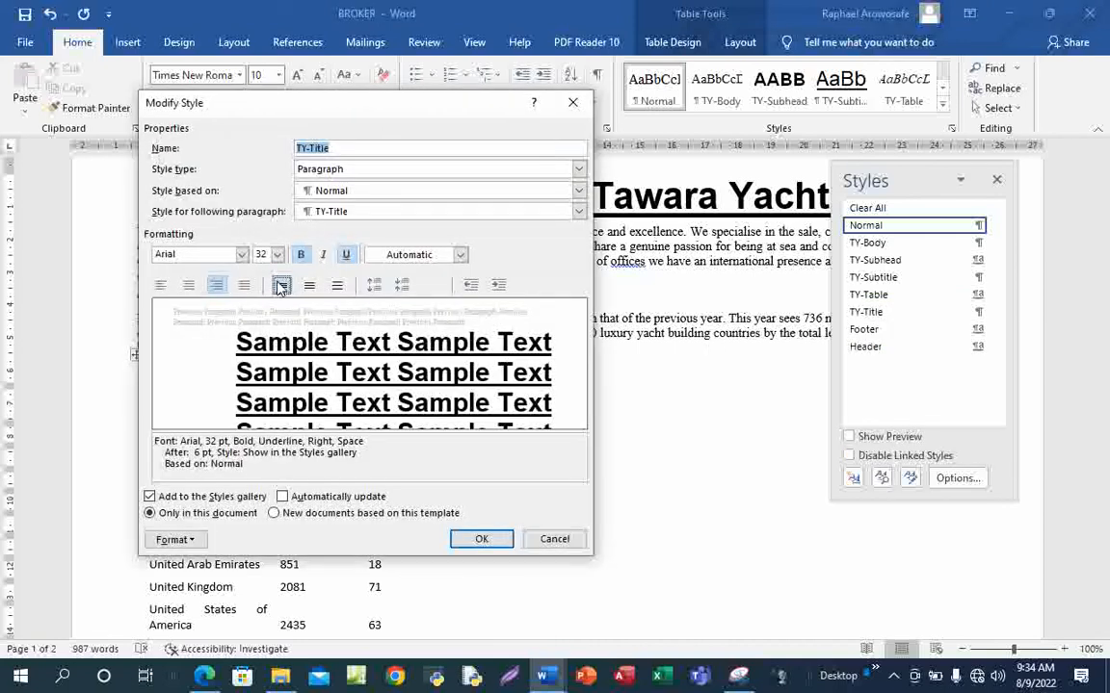
{"action": "left_click", "coordinate": [188, 289]}
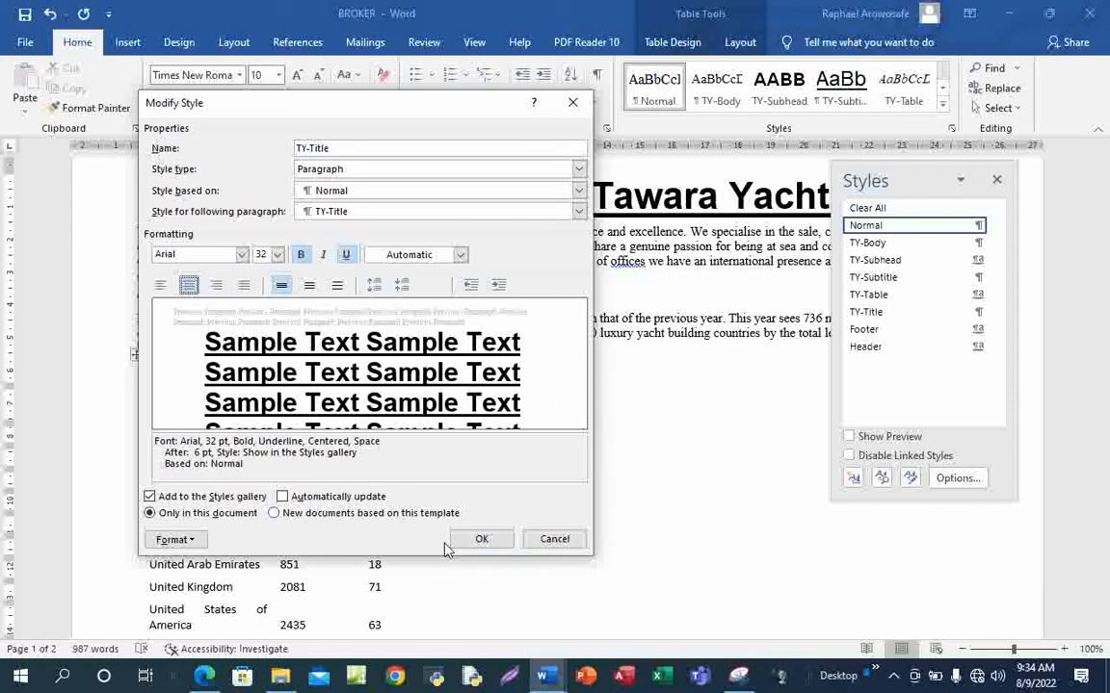
{"action": "left_click", "coordinate": [480, 542]}
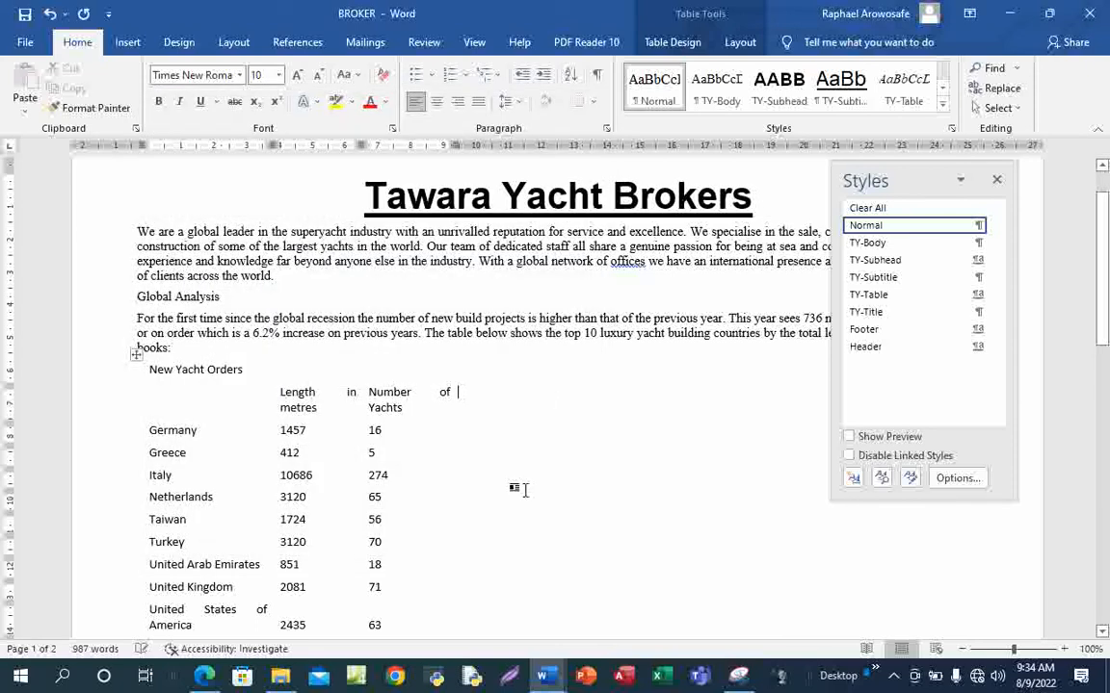
{"action": "left_click", "coordinate": [365, 197]}
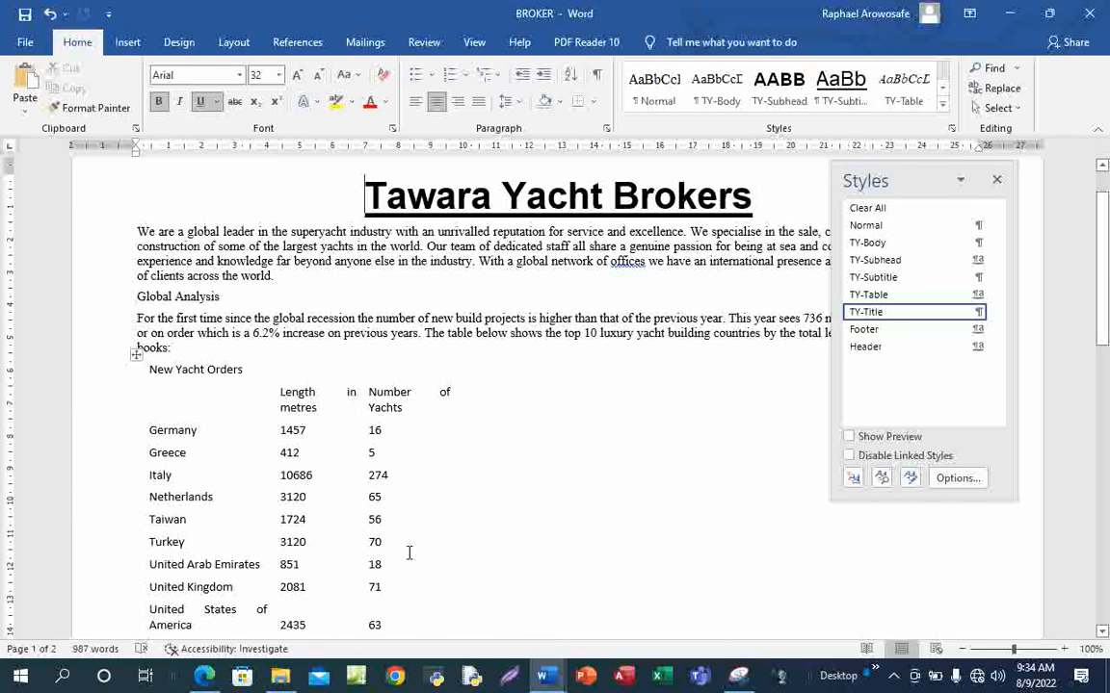
{"action": "left_click", "coordinate": [997, 181]}
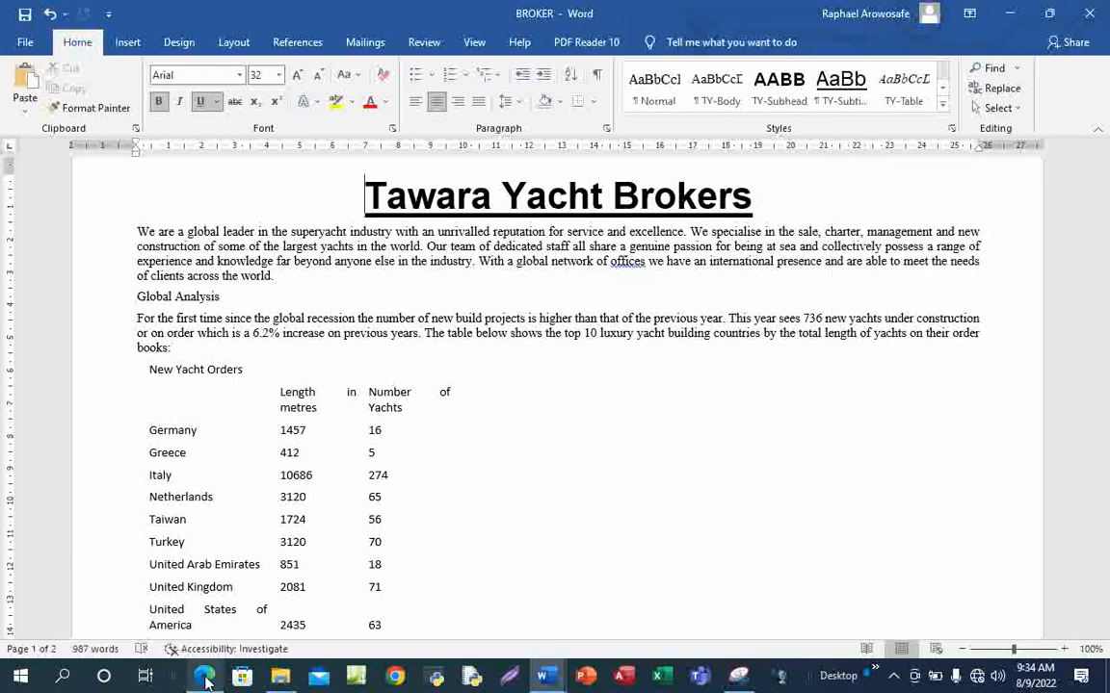
Bring the exam PDF forward to read question 5's TY-Title formatting requirements
{"action": "mouse_move", "coordinate": [205, 680]}
{"action": "left_click", "coordinate": [209, 639]}
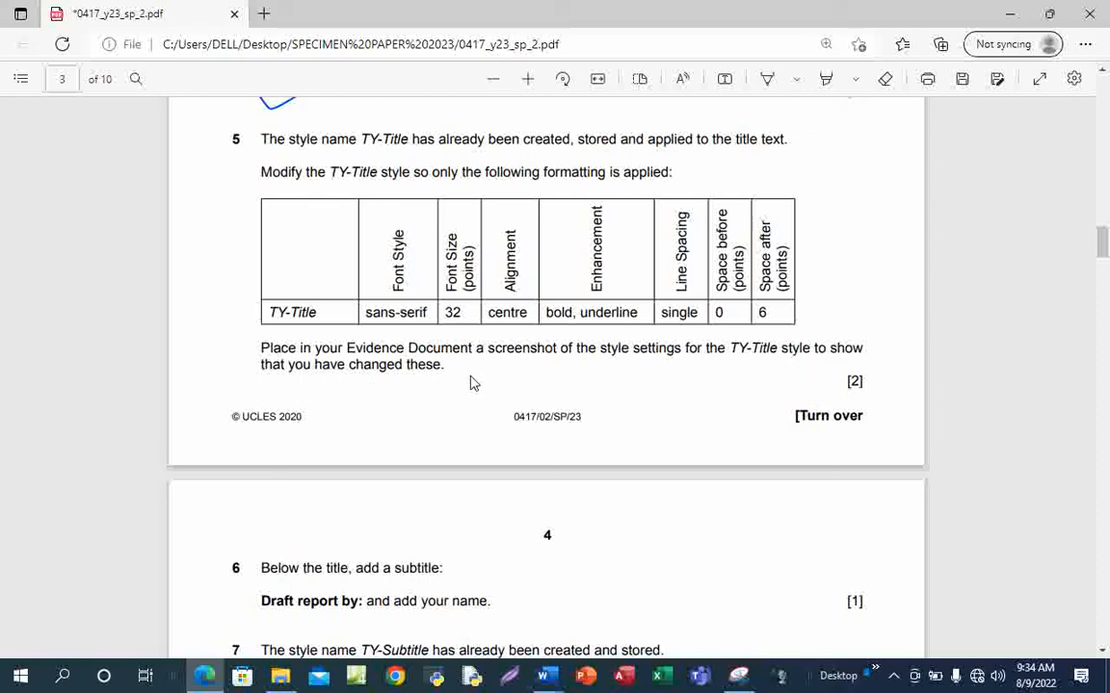
Reopen TY-Title's Modify Style and Paragraph dialogs in BROKER, side by side
{"action": "mouse_move", "coordinate": [544, 681]}
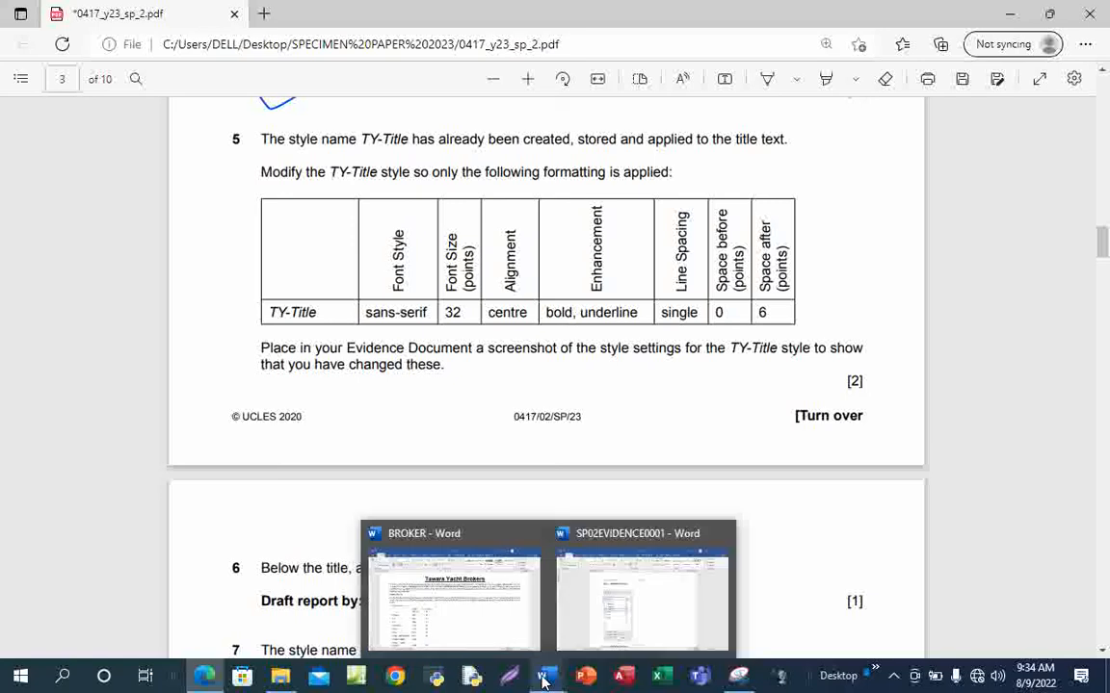
{"action": "left_click", "coordinate": [482, 609]}
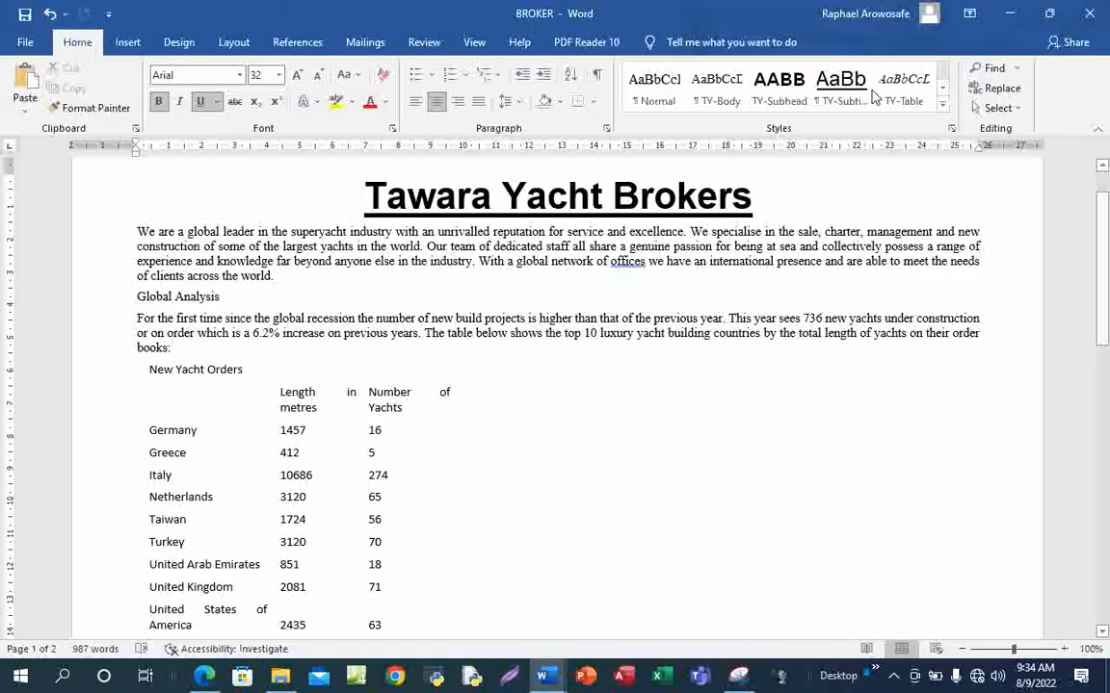
{"action": "left_click", "coordinate": [942, 102]}
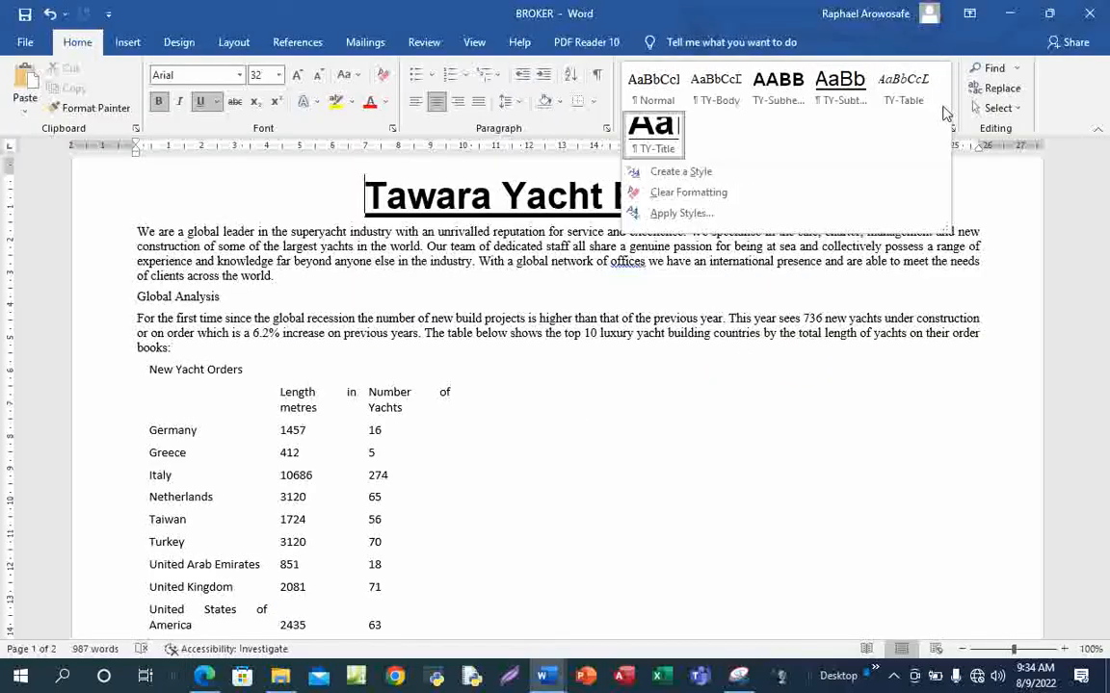
{"action": "left_click", "coordinate": [716, 374]}
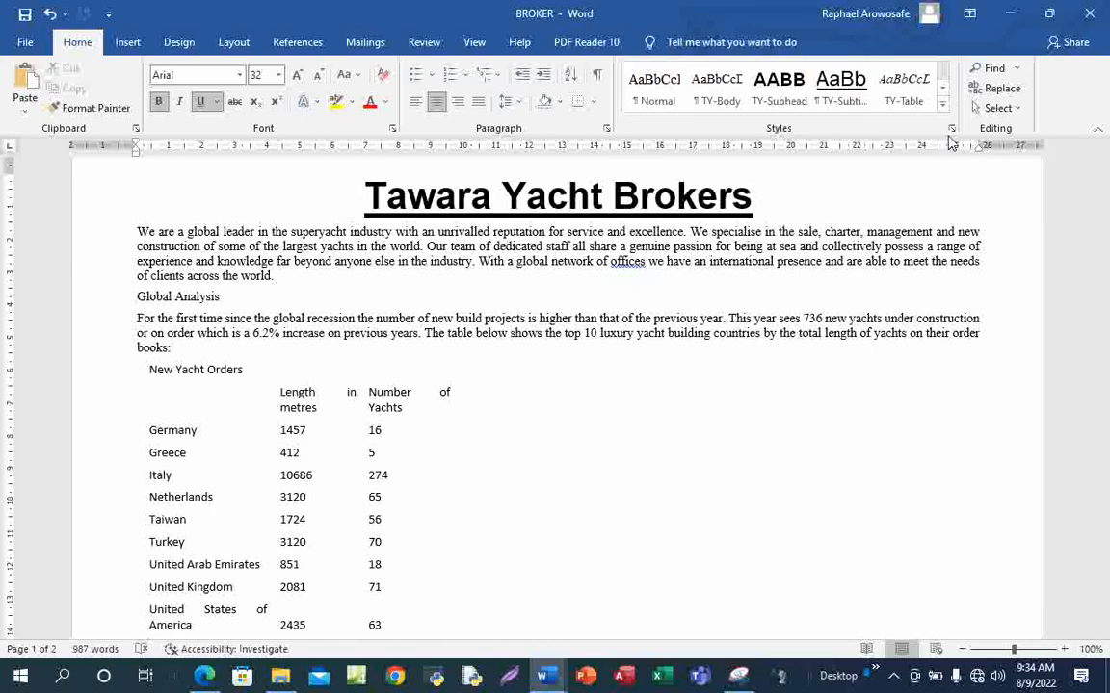
{"action": "left_click", "coordinate": [951, 132]}
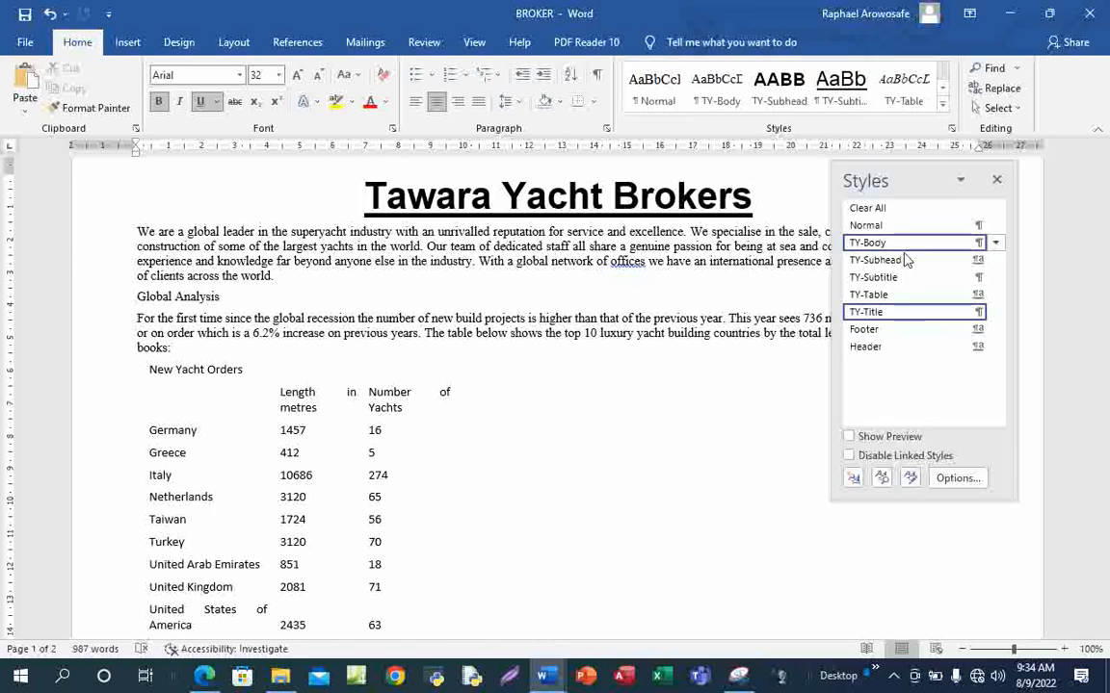
{"action": "right_click", "coordinate": [877, 318]}
{"action": "left_click", "coordinate": [838, 352]}
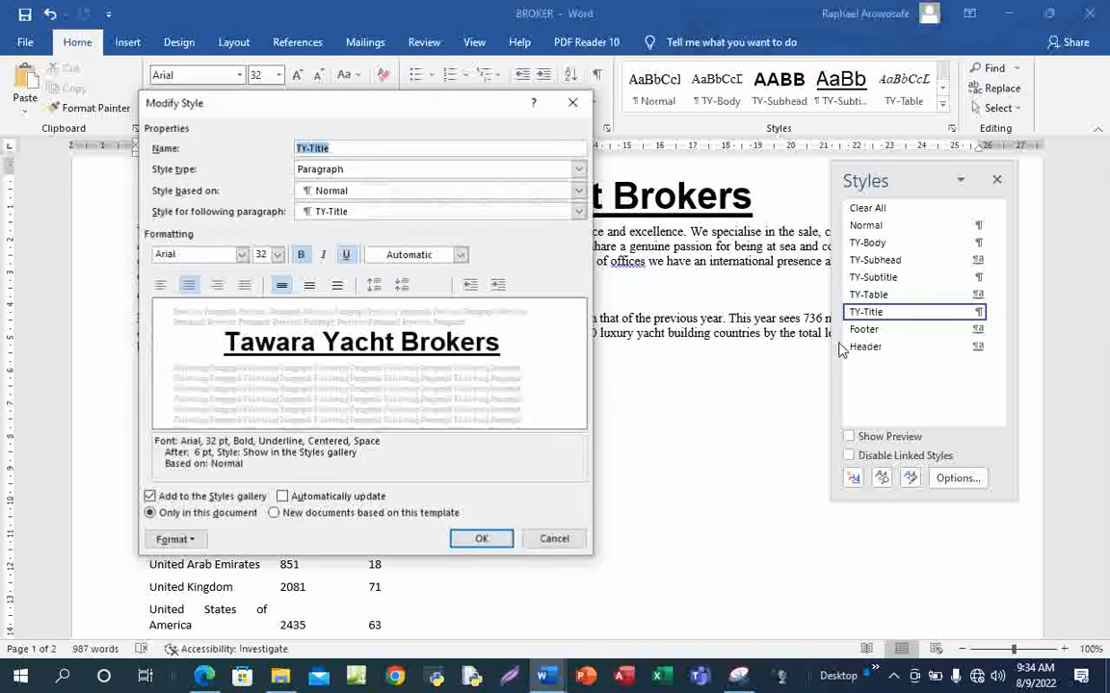
{"action": "left_click", "coordinate": [173, 540]}
{"action": "left_click", "coordinate": [216, 383]}
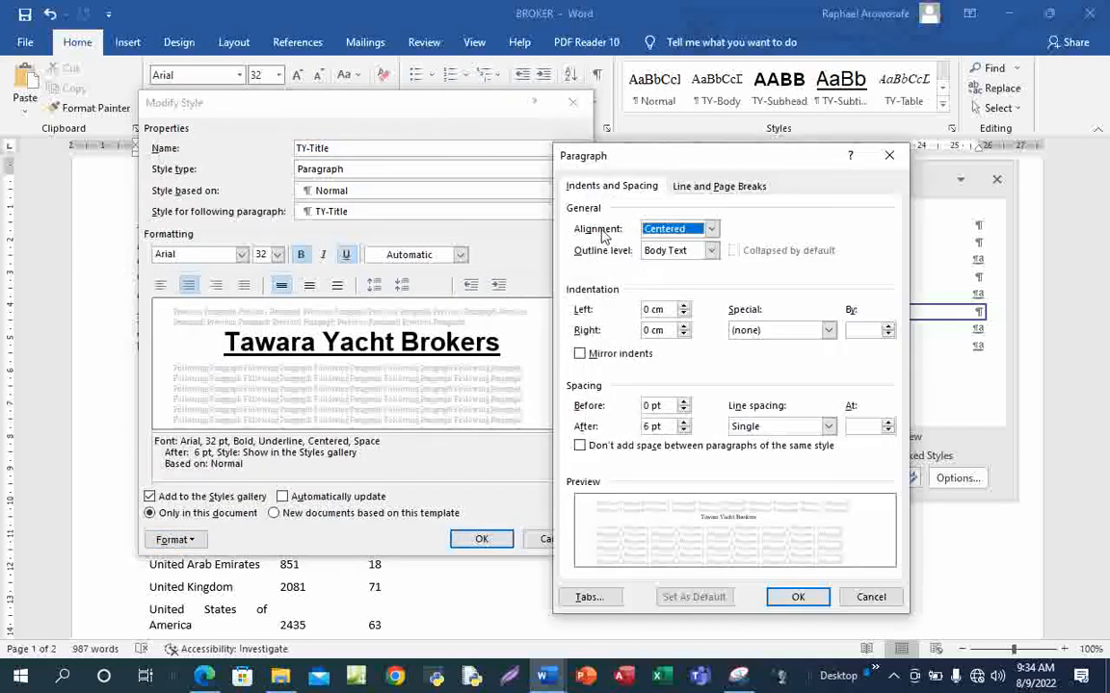
{"action": "left_click_drag", "start_coordinate": [661, 157], "coordinate": [698, 107]}
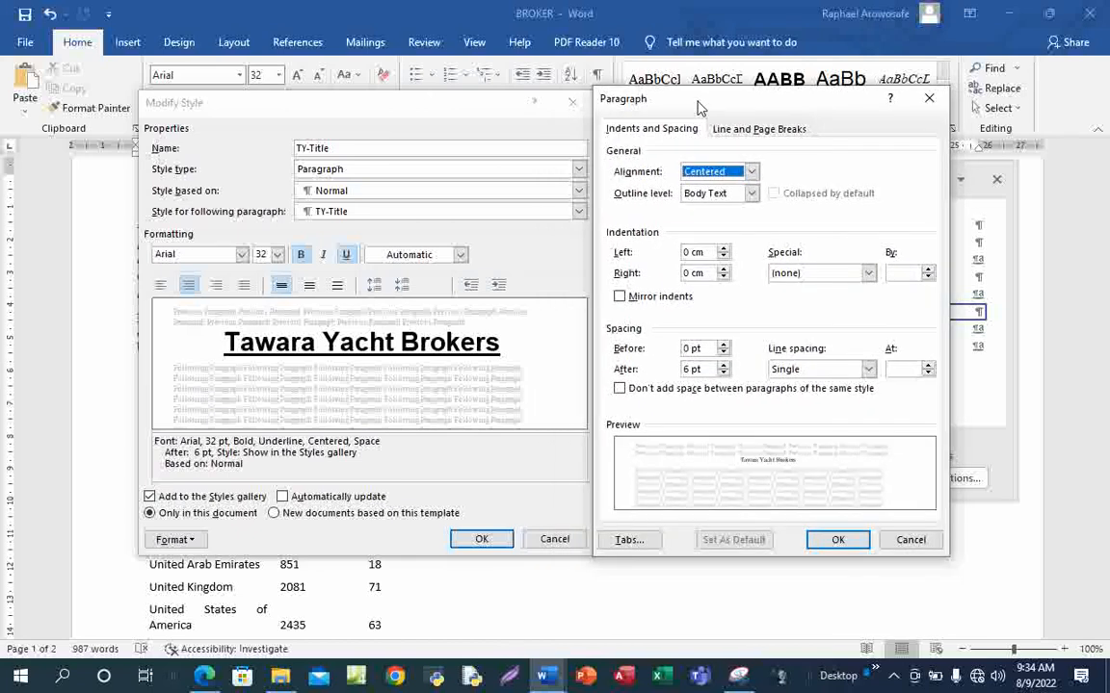
Capture both style dialogs with the screen snipping tool and copy the screenshot
{"action": "left_click", "coordinate": [895, 682]}
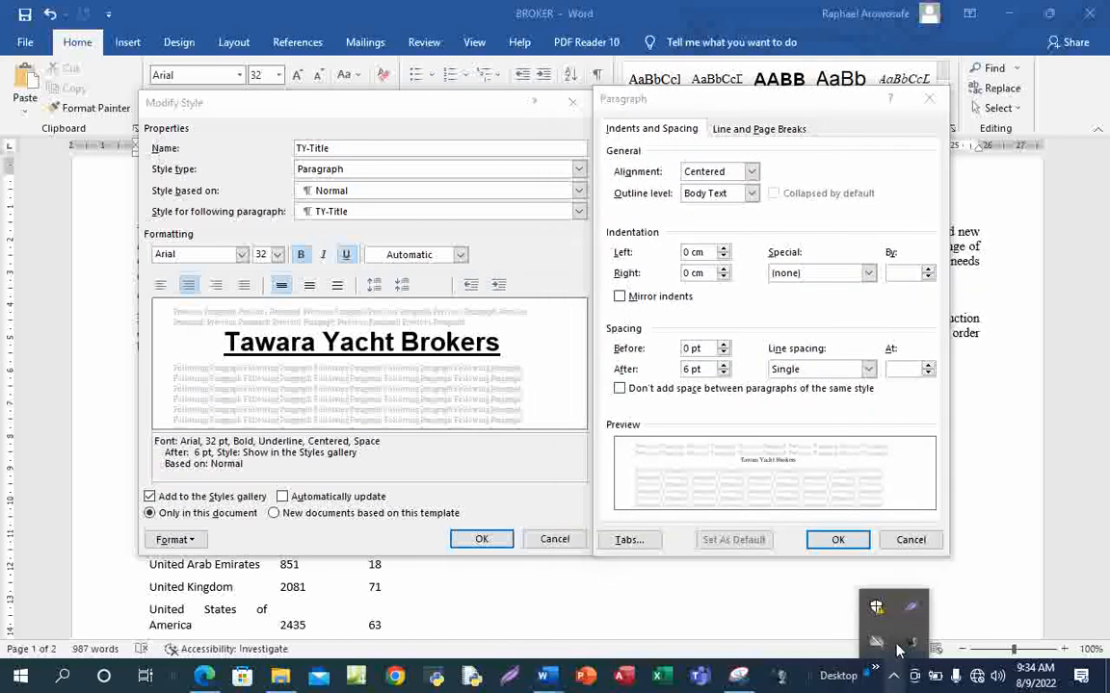
{"action": "left_click", "coordinate": [911, 609]}
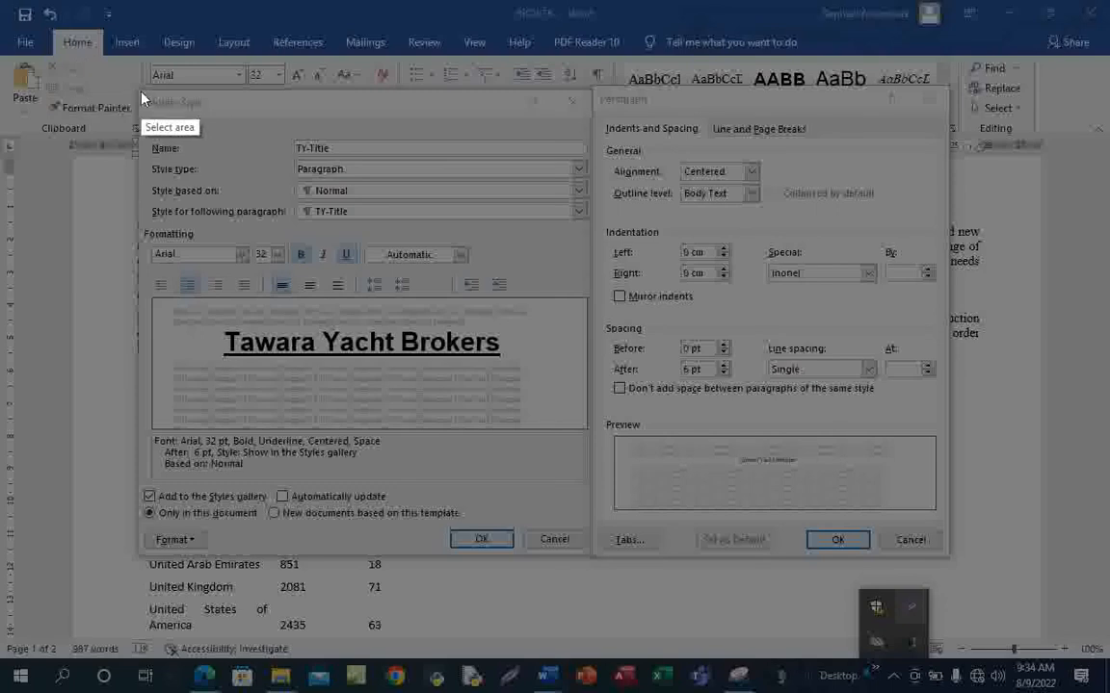
{"action": "mouse_move", "coordinate": [136, 87]}
{"action": "left_mouse_down"}
{"action": "mouse_move", "coordinate": [757, 424]}
{"action": "mouse_move", "coordinate": [944, 578]}
{"action": "mouse_move", "coordinate": [953, 558]}
{"action": "left_mouse_up"}
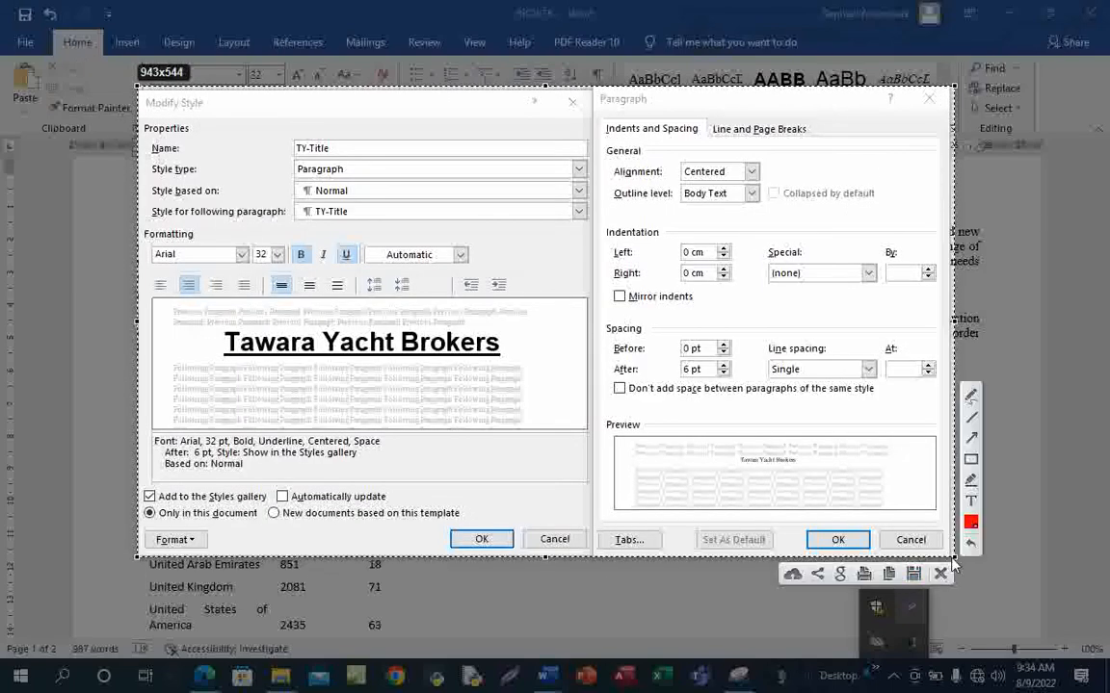
{"action": "left_click", "coordinate": [889, 575]}
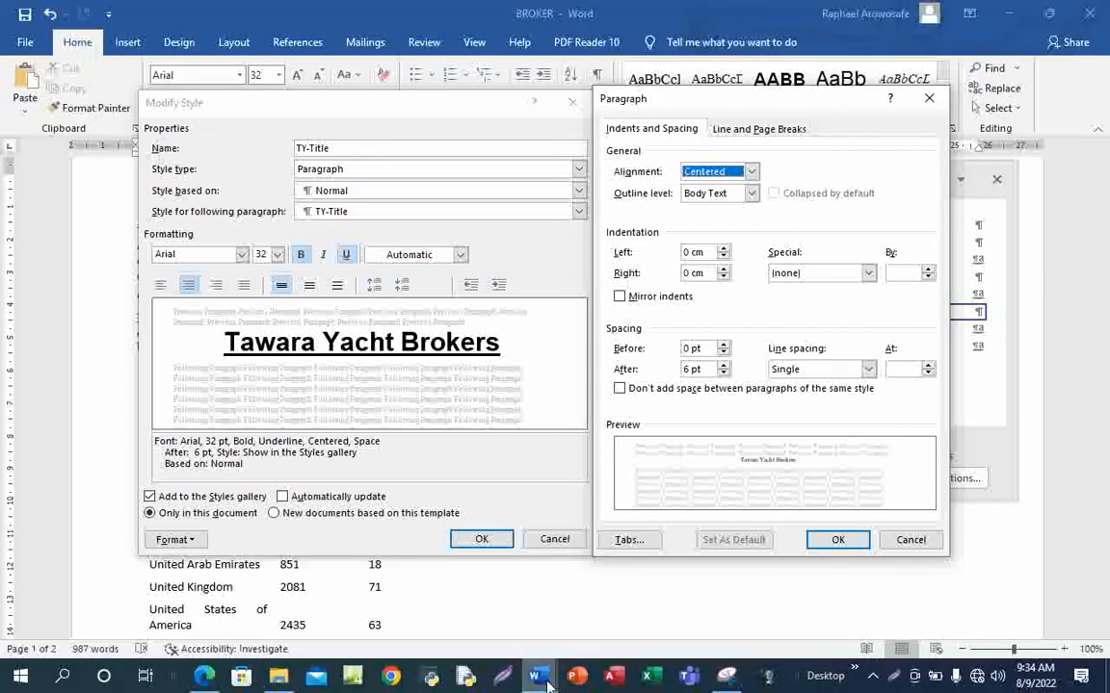
Paste the TY-Title settings screenshot under Step 5 in SP02EVIDENCE0001 and save it
{"action": "mouse_move", "coordinate": [546, 679]}
{"action": "left_click", "coordinate": [651, 613]}
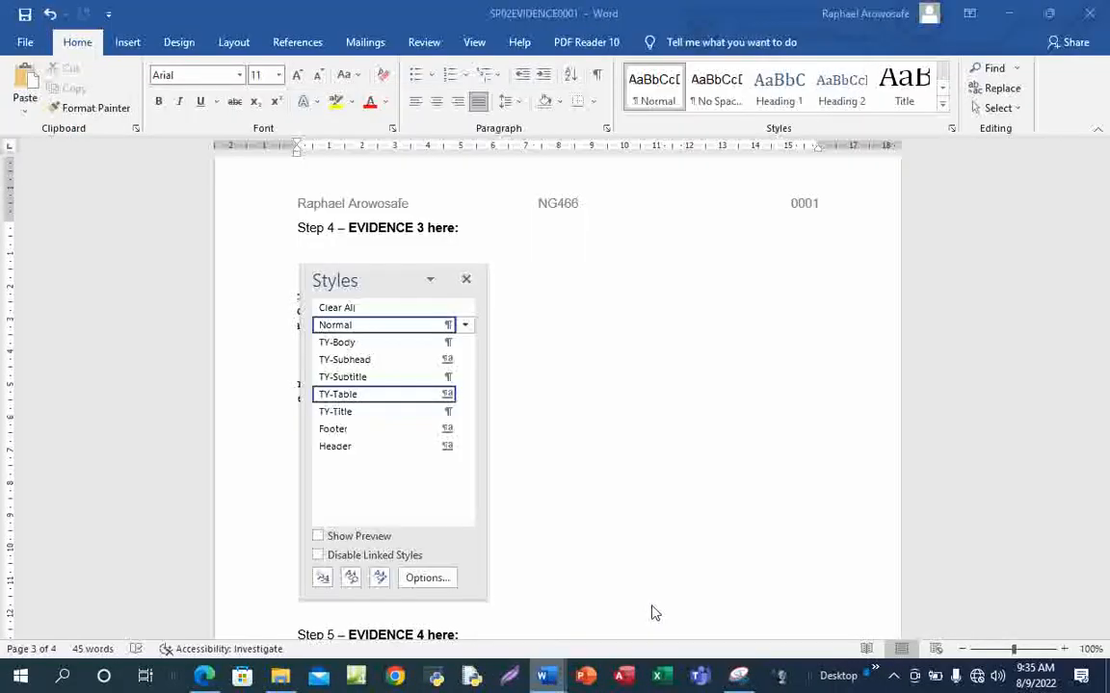
{"action": "scroll", "coordinate": [585, 550], "scroll_direction": "down", "scroll_amount": 5}
{"action": "left_click", "coordinate": [379, 431]}
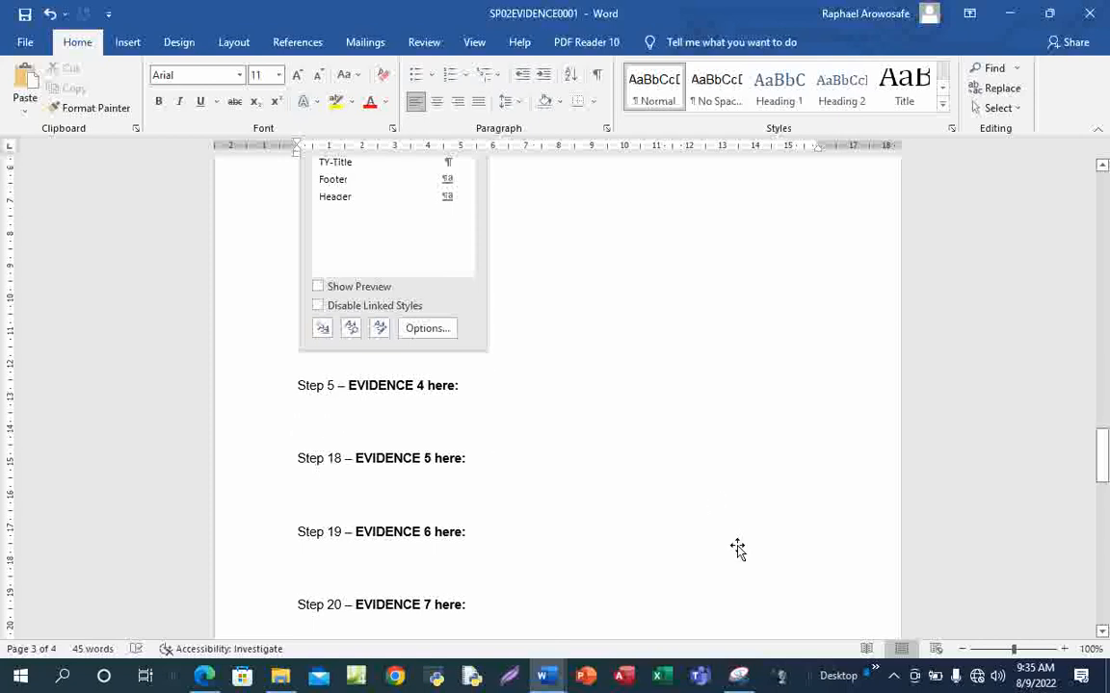
{"action": "key", "text": "ctrl+v"}
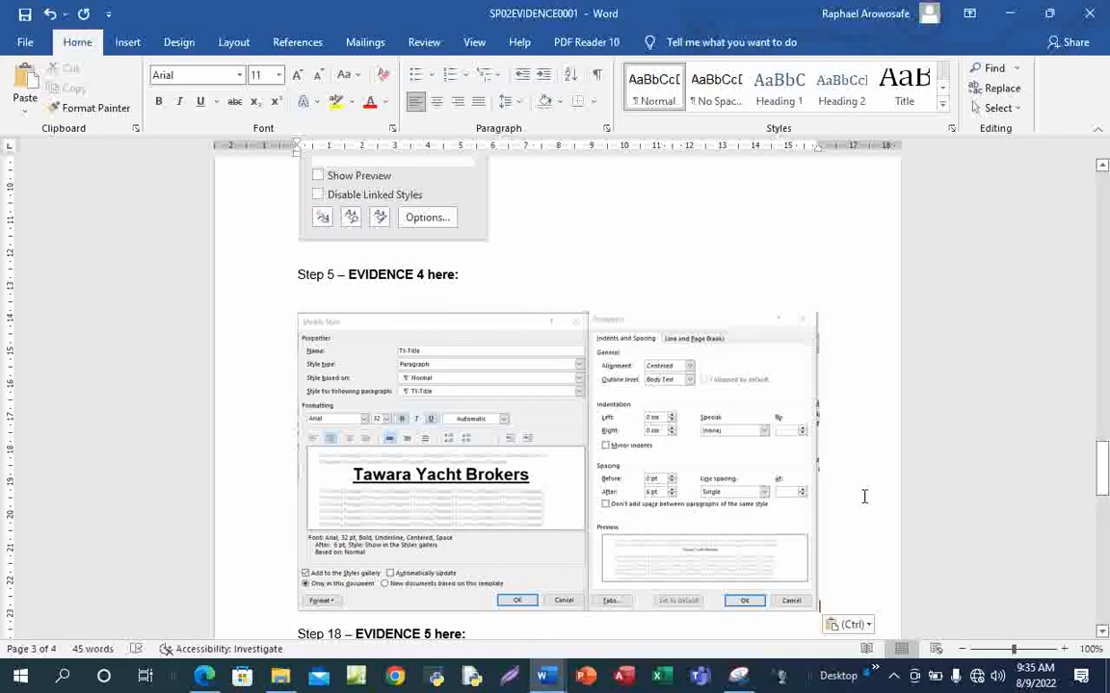
{"action": "key", "text": "ctrl+s"}
{"action": "mouse_move", "coordinate": [205, 676]}
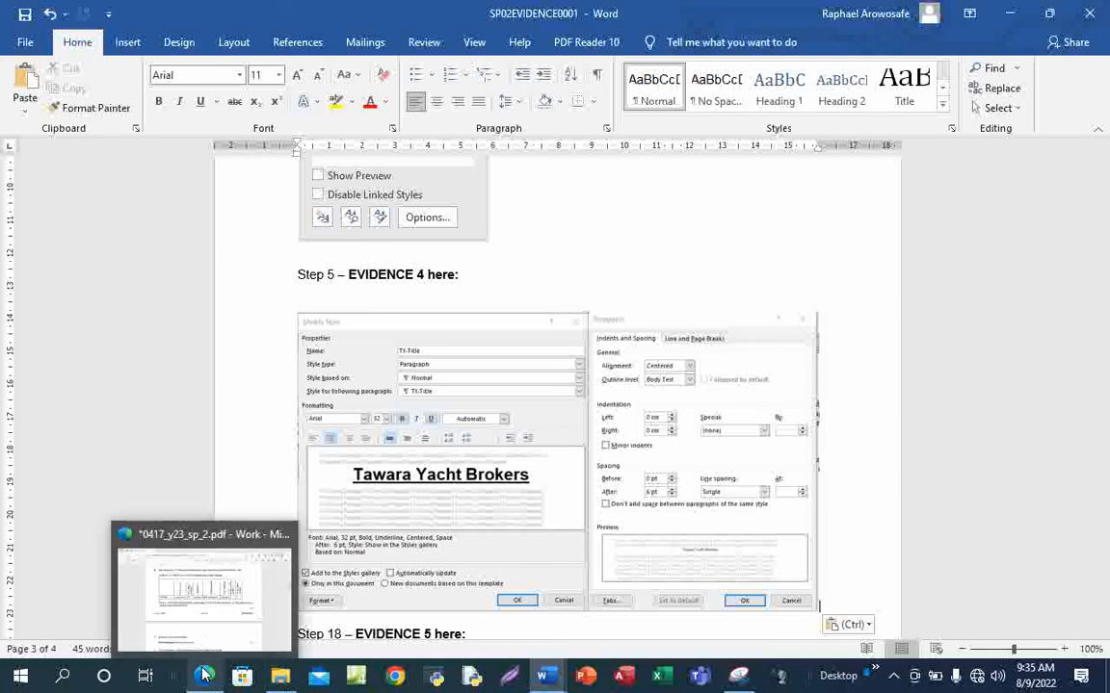
{"action": "left_click", "coordinate": [273, 552]}
{"action": "scroll", "coordinate": [627, 462], "scroll_direction": "down", "scroll_amount": 3}
Draw a blue ink tick beside question 5 on the exam PDF
{"action": "scroll", "coordinate": [627, 474], "scroll_direction": "up", "scroll_amount": 5}
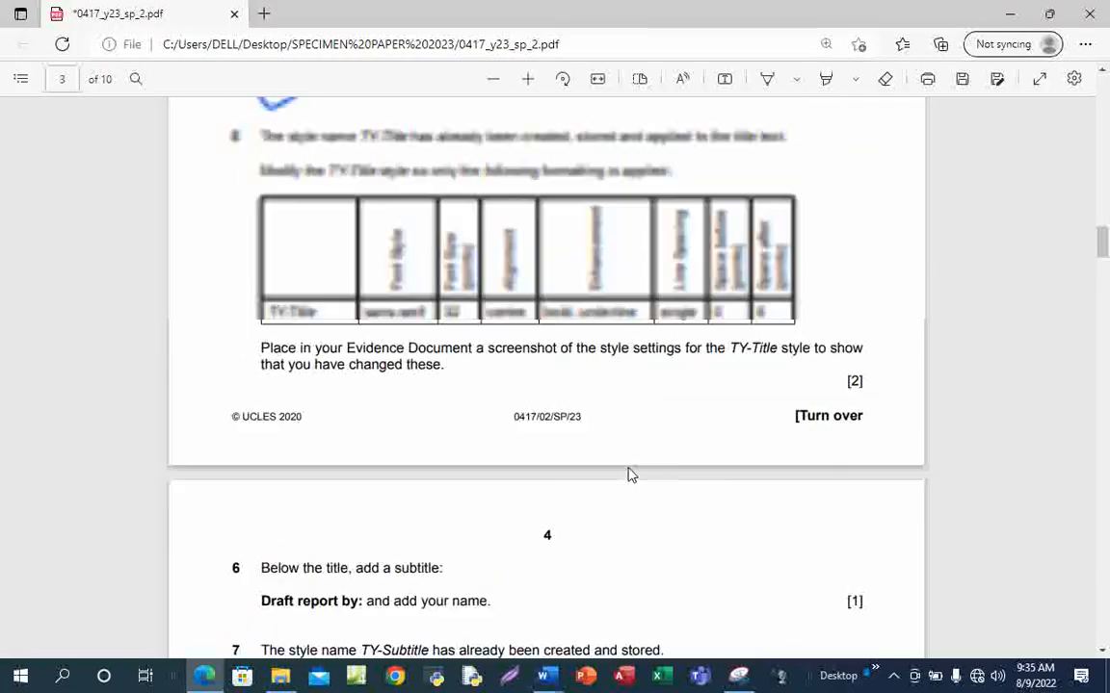
{"action": "left_click", "coordinate": [767, 81]}
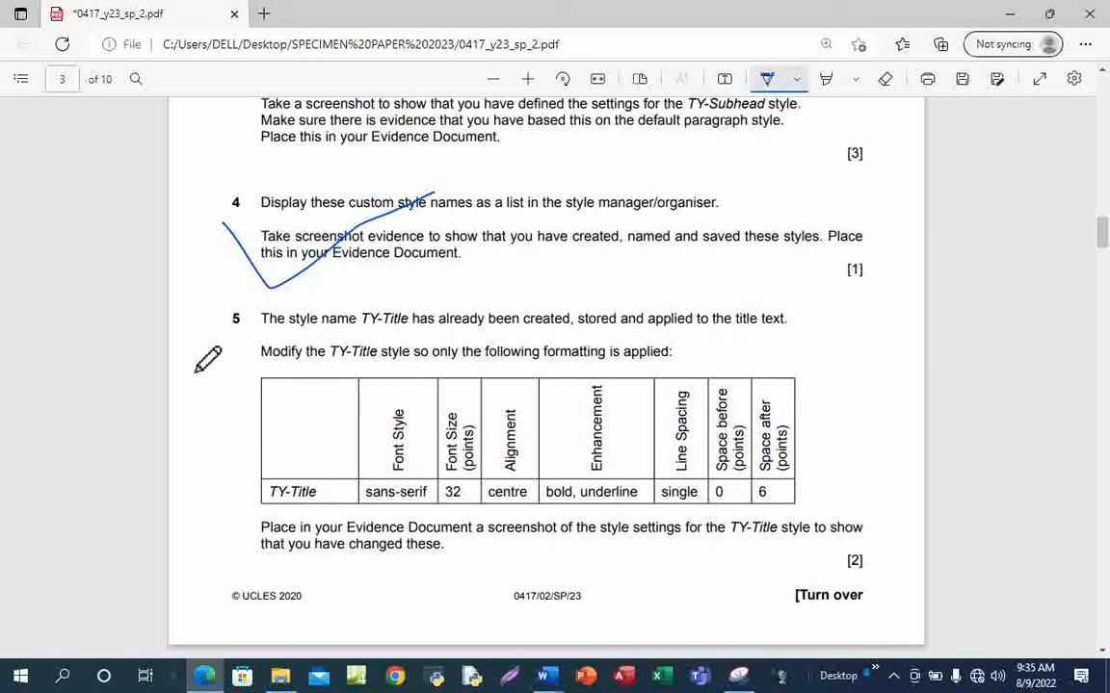
{"action": "left_click_drag", "start_coordinate": [205, 355], "coordinate": [323, 291]}
{"action": "scroll", "coordinate": [418, 462], "scroll_direction": "down", "scroll_amount": 1}
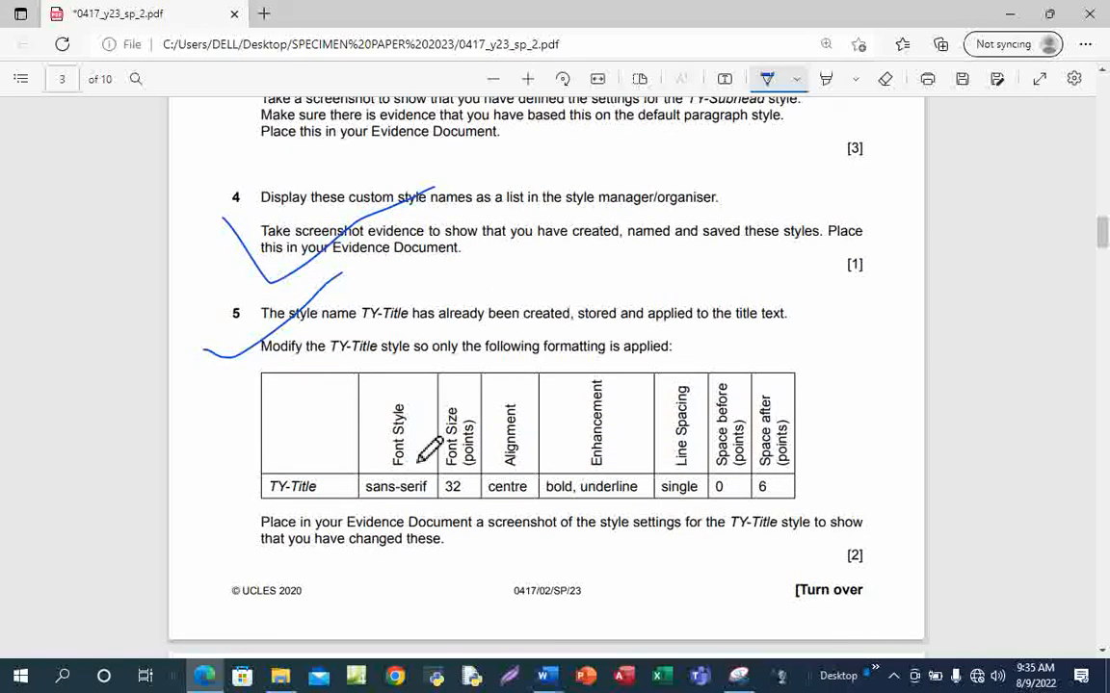
{"action": "scroll", "coordinate": [429, 449], "scroll_direction": "down", "scroll_amount": 5}
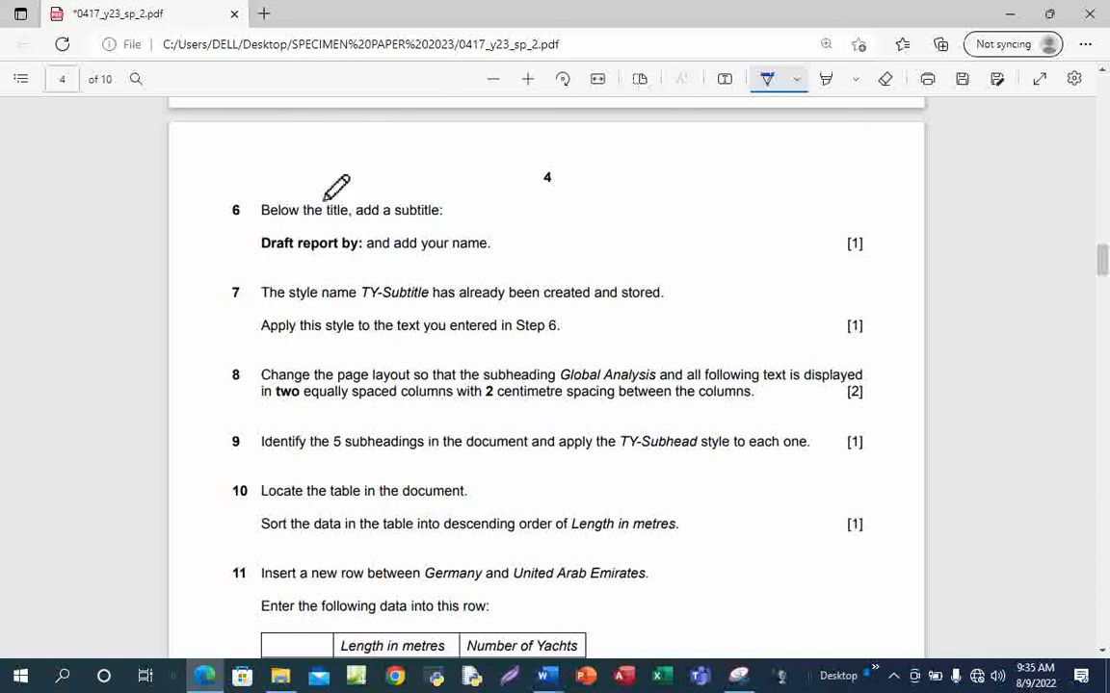
Copy the text 'Draft report by:' from question 6 of the exam paper
{"action": "left_click", "coordinate": [773, 87]}
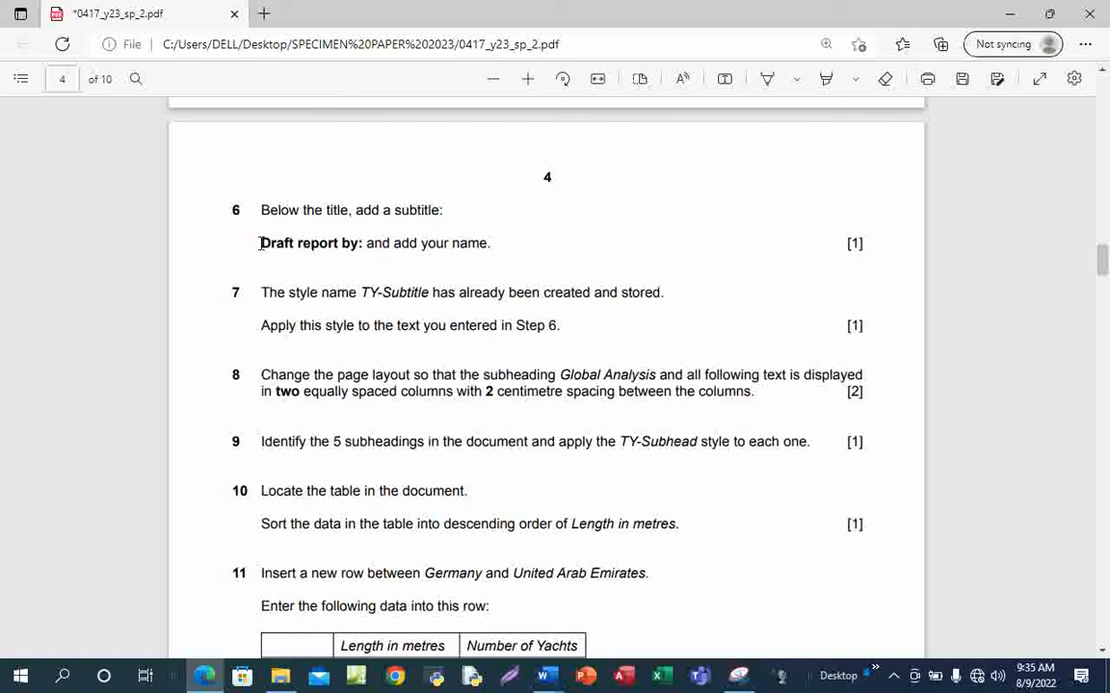
{"action": "left_click_drag", "start_coordinate": [262, 245], "coordinate": [363, 250]}
{"action": "key", "text": "ctrl+c"}
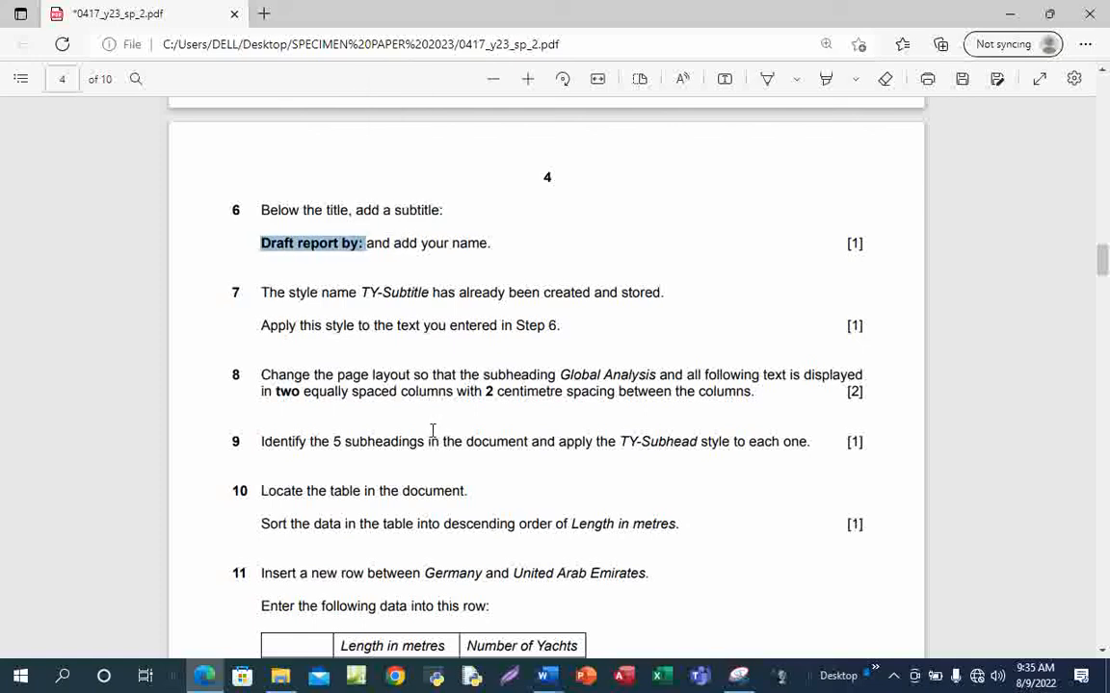
{"action": "mouse_move", "coordinate": [542, 677]}
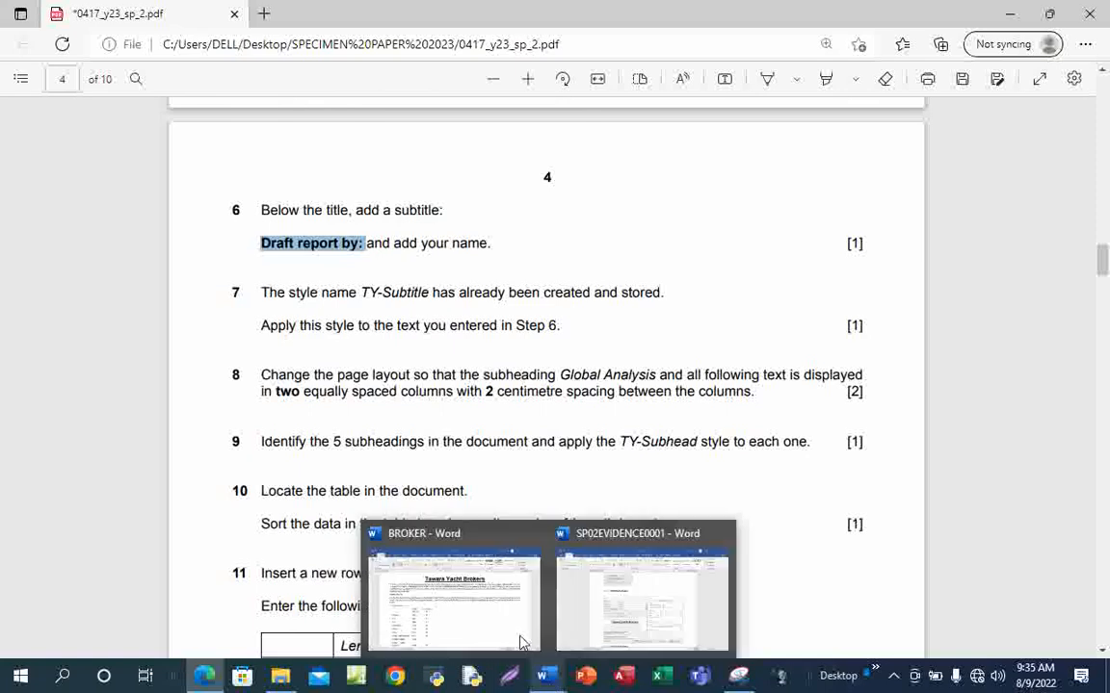
{"action": "left_click", "coordinate": [480, 595]}
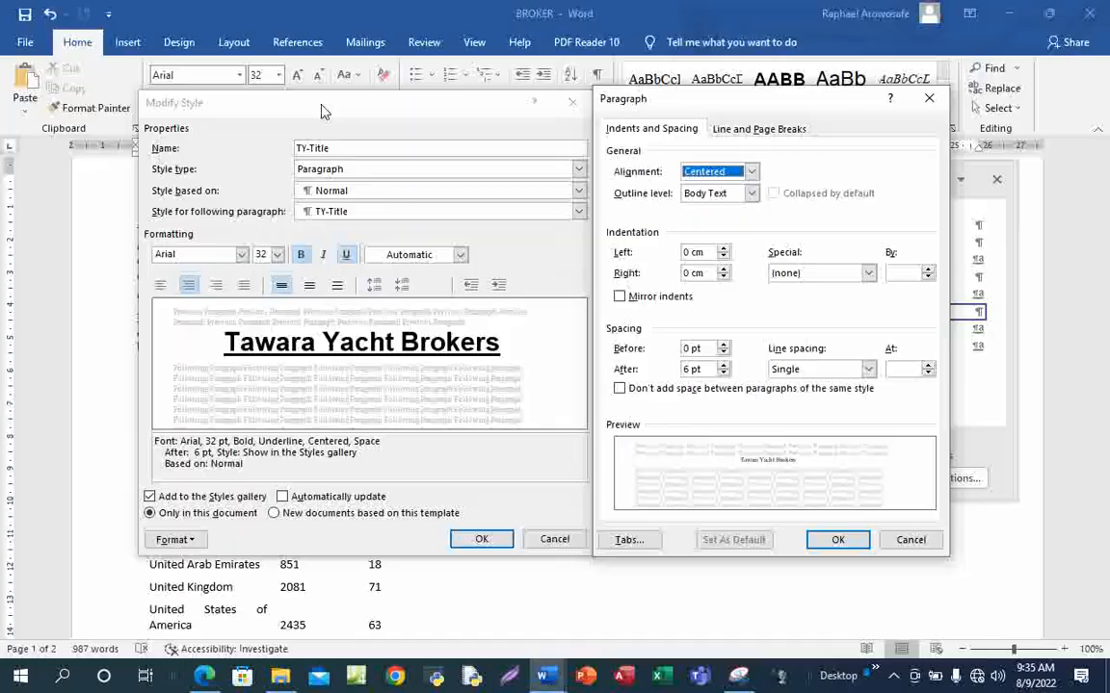
Confirm the TY-Title settings, then add 'Draft report by:' and the author's name below the title
{"action": "left_click", "coordinate": [823, 541]}
{"action": "left_click", "coordinate": [486, 539]}
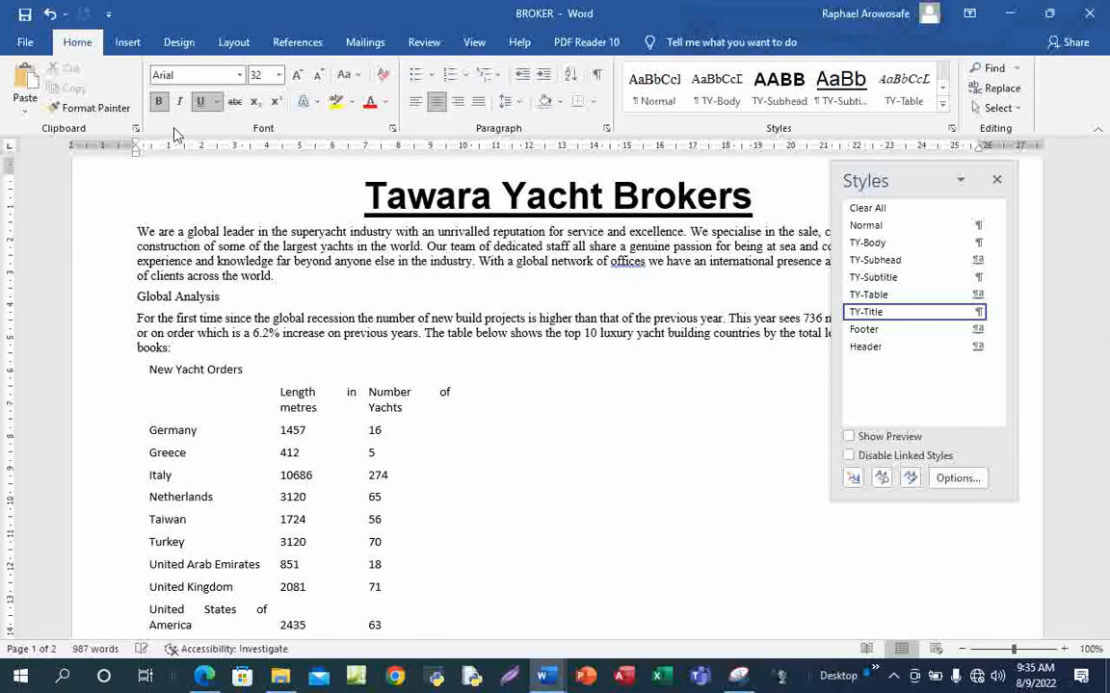
{"action": "left_click", "coordinate": [135, 229]}
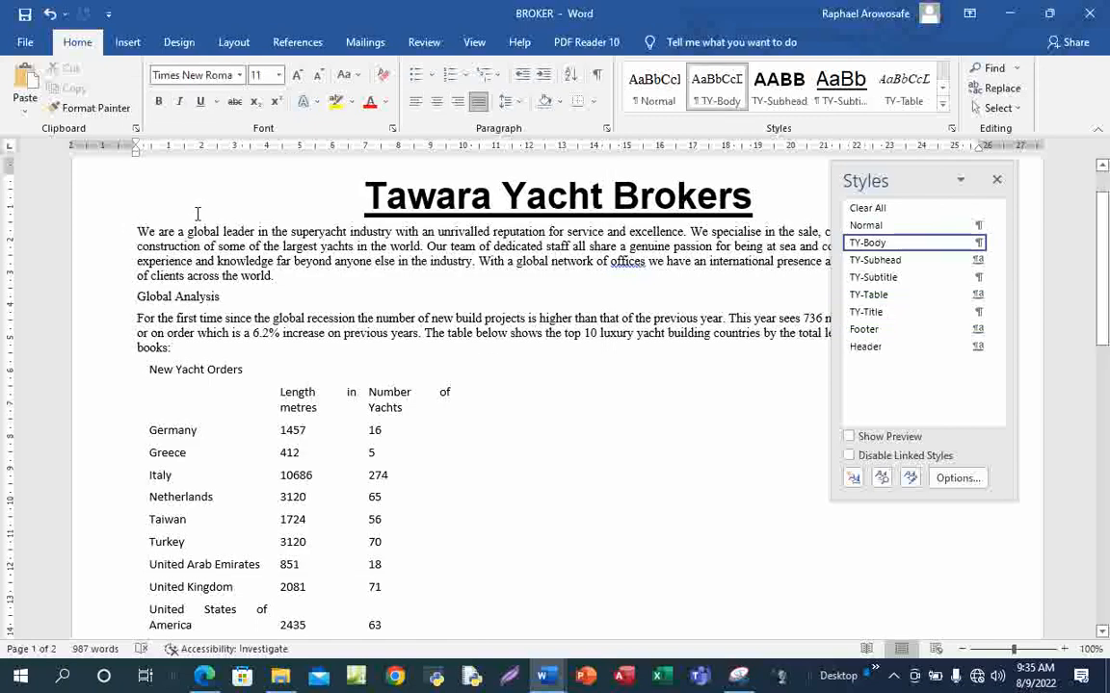
{"action": "key", "text": "Return"}
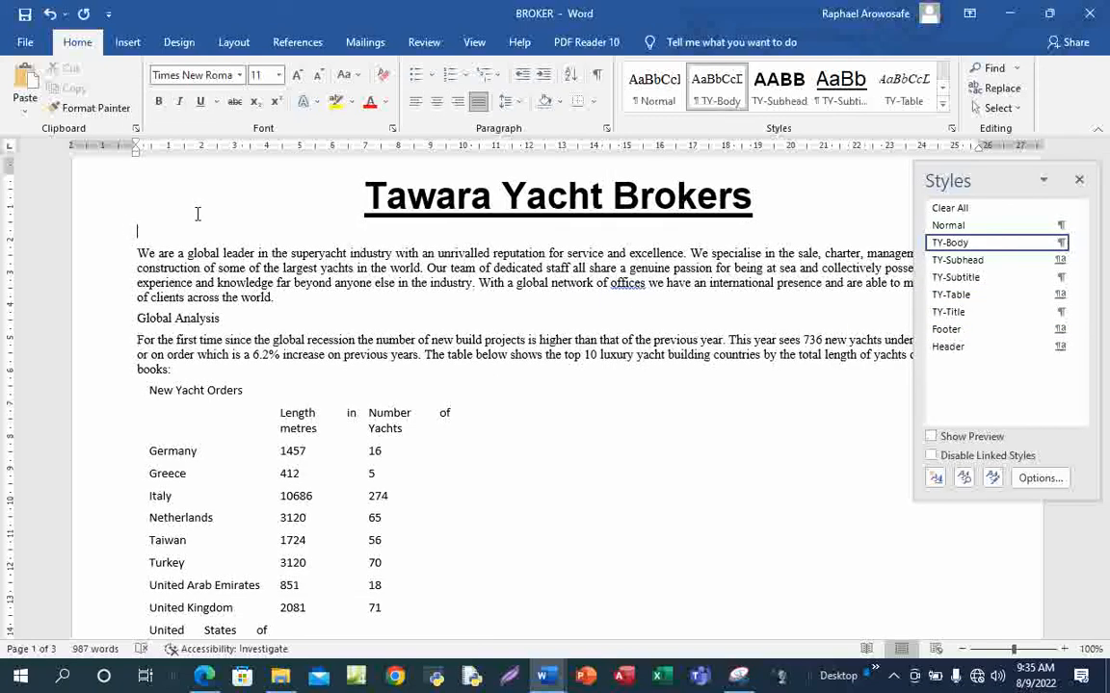
{"action": "key", "text": "ctrl+v"}
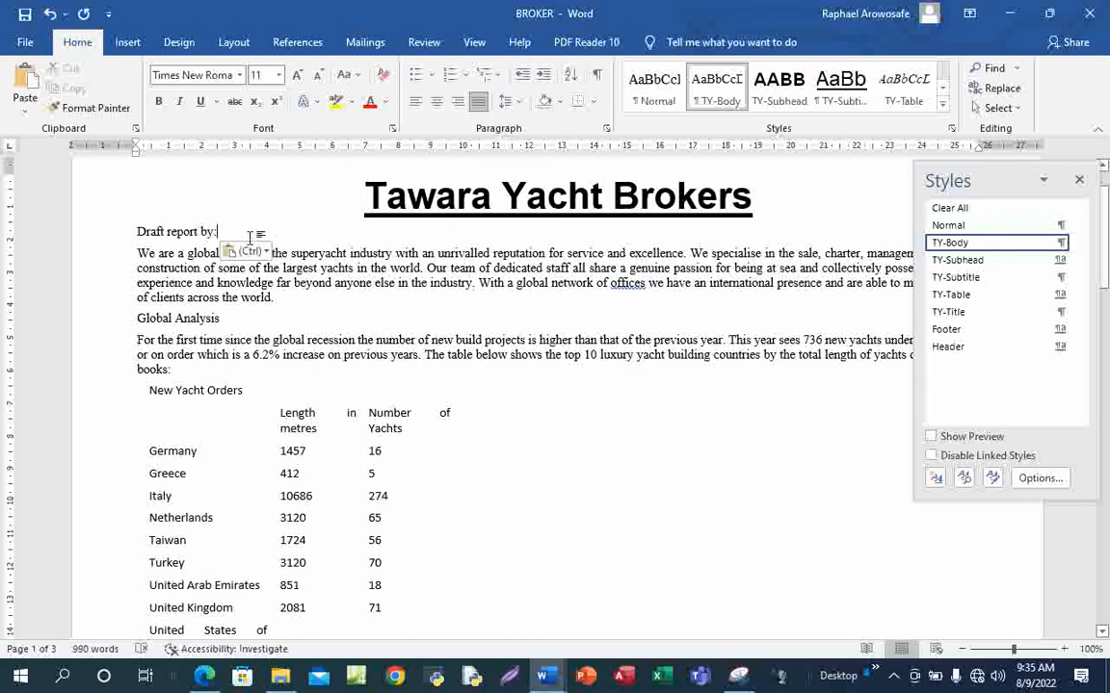
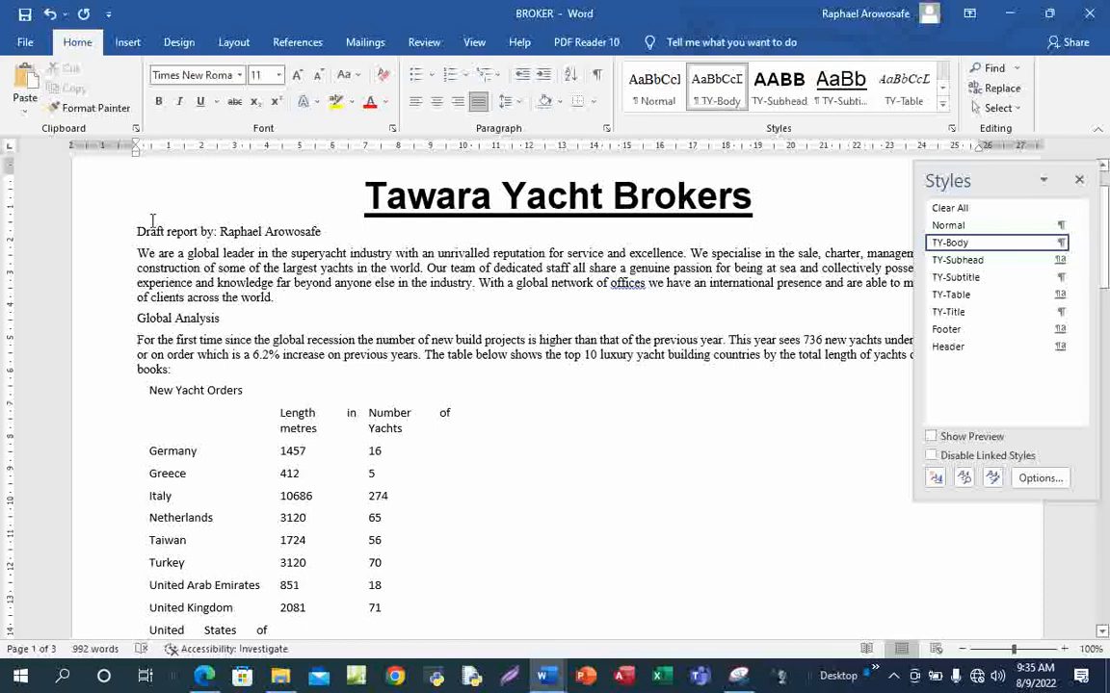
{"action": "mouse_move", "coordinate": [204, 676]}
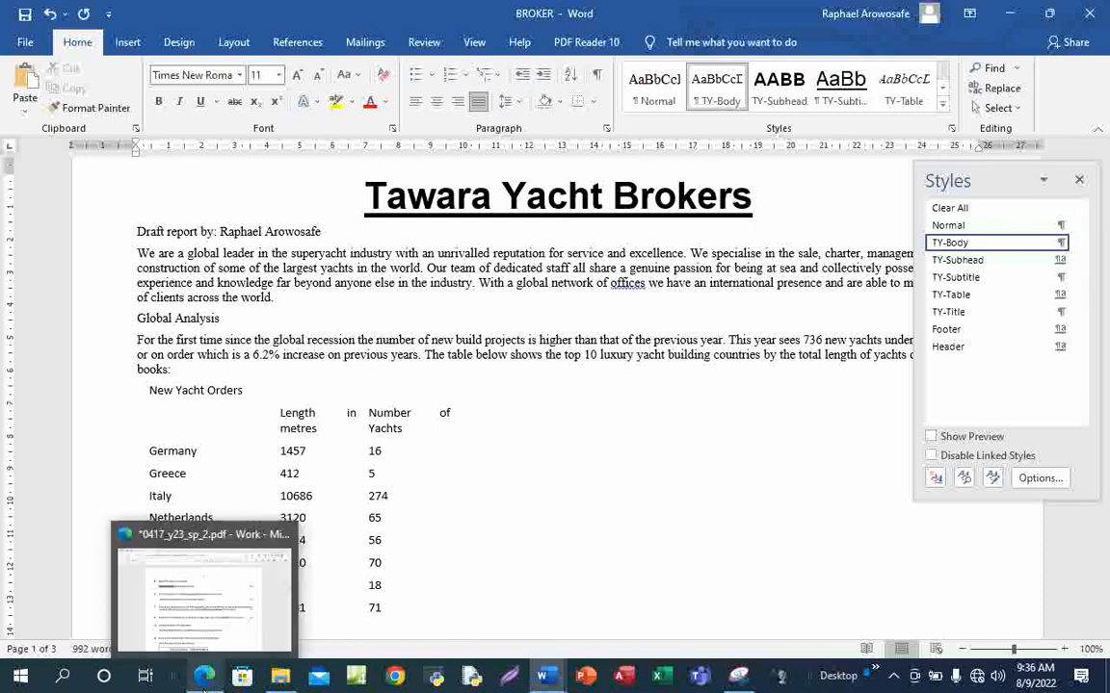
{"action": "left_click", "coordinate": [231, 614]}
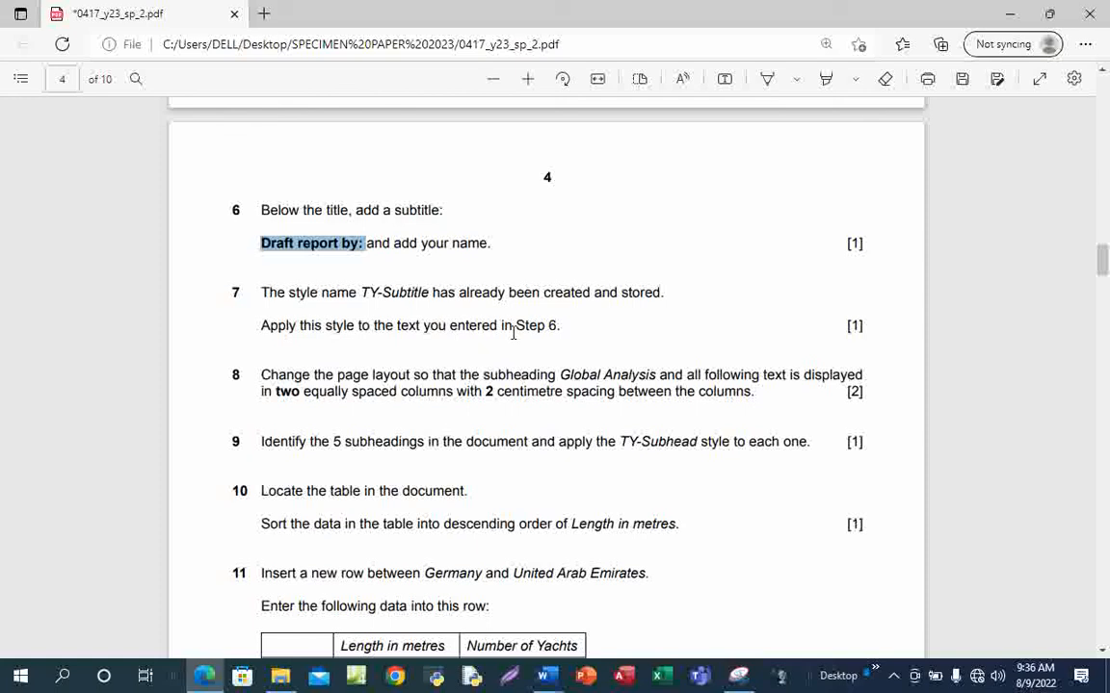
Style the 'Draft report by:' line with TY-Subtitle (Arial 18 pt, underlined)
{"action": "mouse_move", "coordinate": [546, 679]}
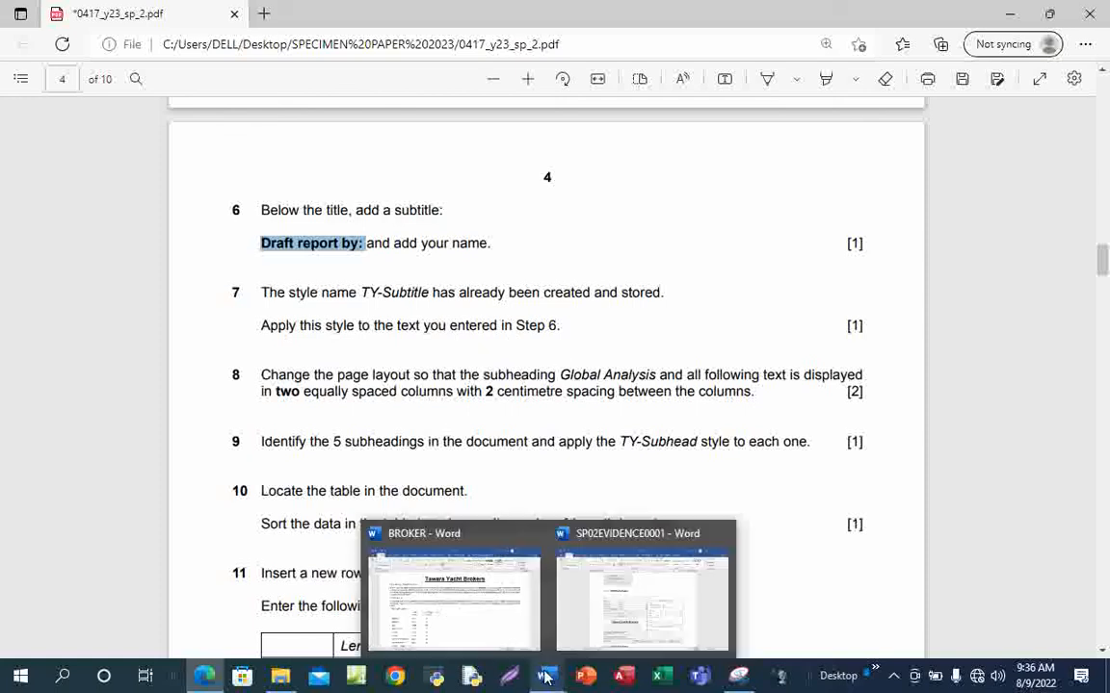
{"action": "left_click", "coordinate": [483, 629]}
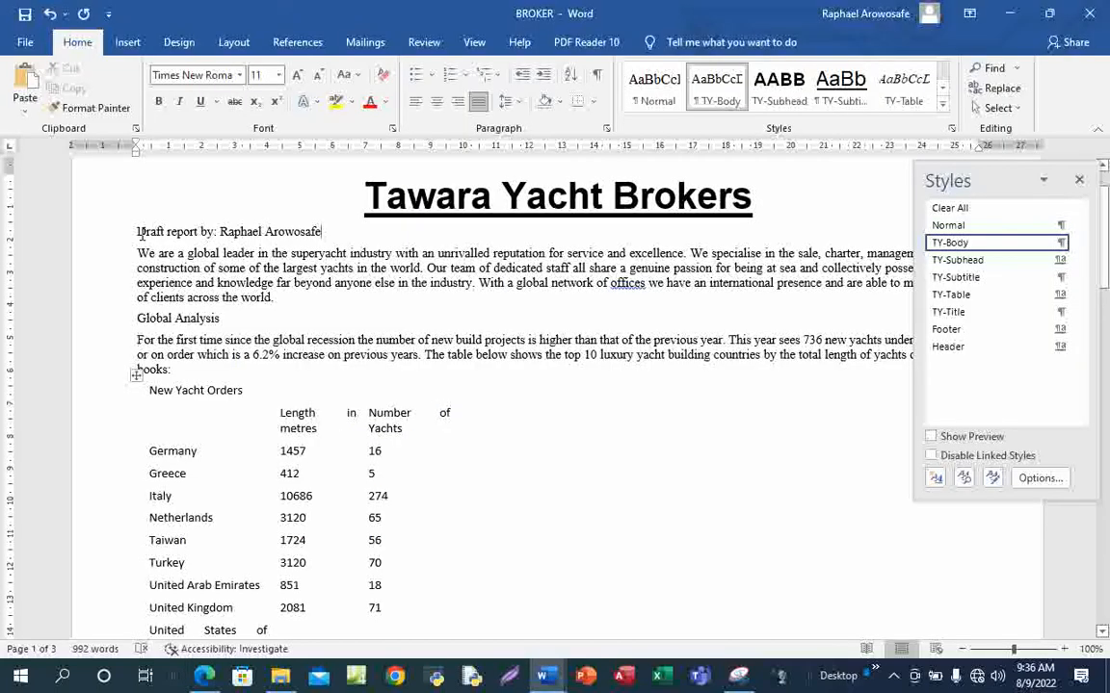
{"action": "left_click_drag", "start_coordinate": [137, 231], "coordinate": [324, 231]}
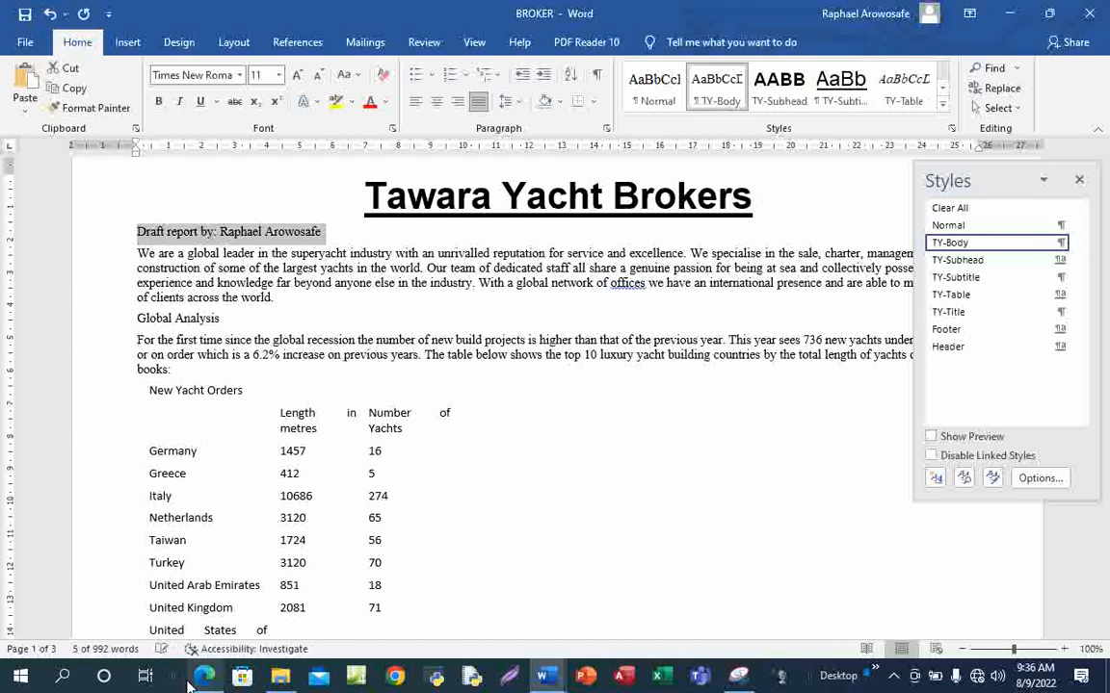
{"action": "mouse_move", "coordinate": [204, 676]}
{"action": "left_click", "coordinate": [232, 580]}
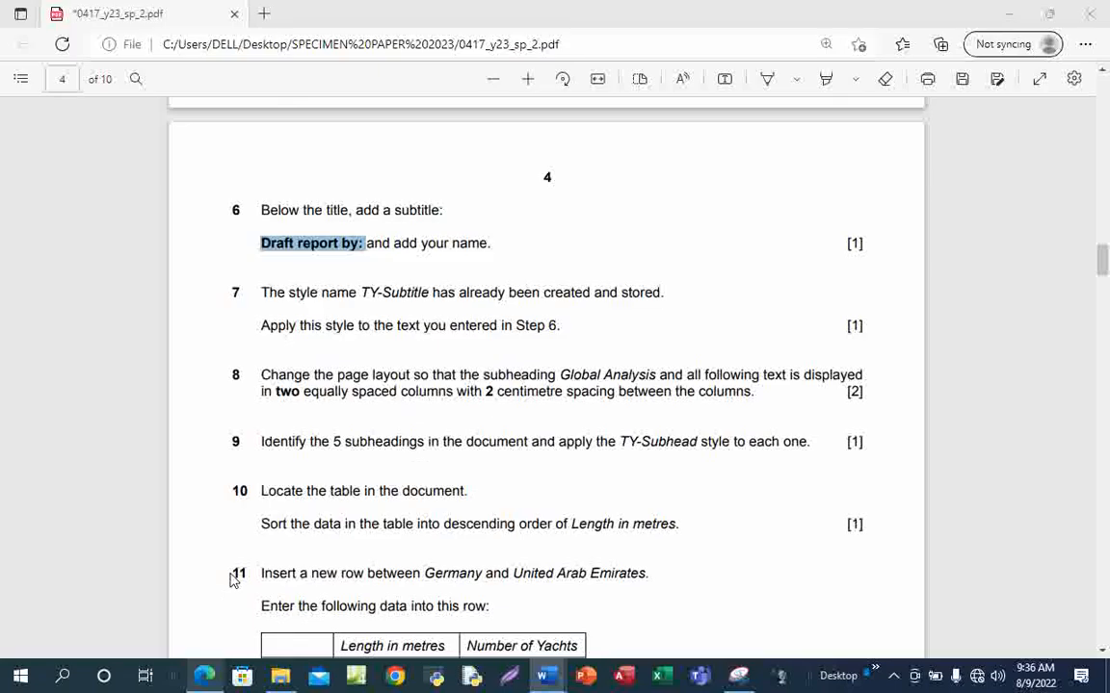
{"action": "key", "text": "alt+Tab"}
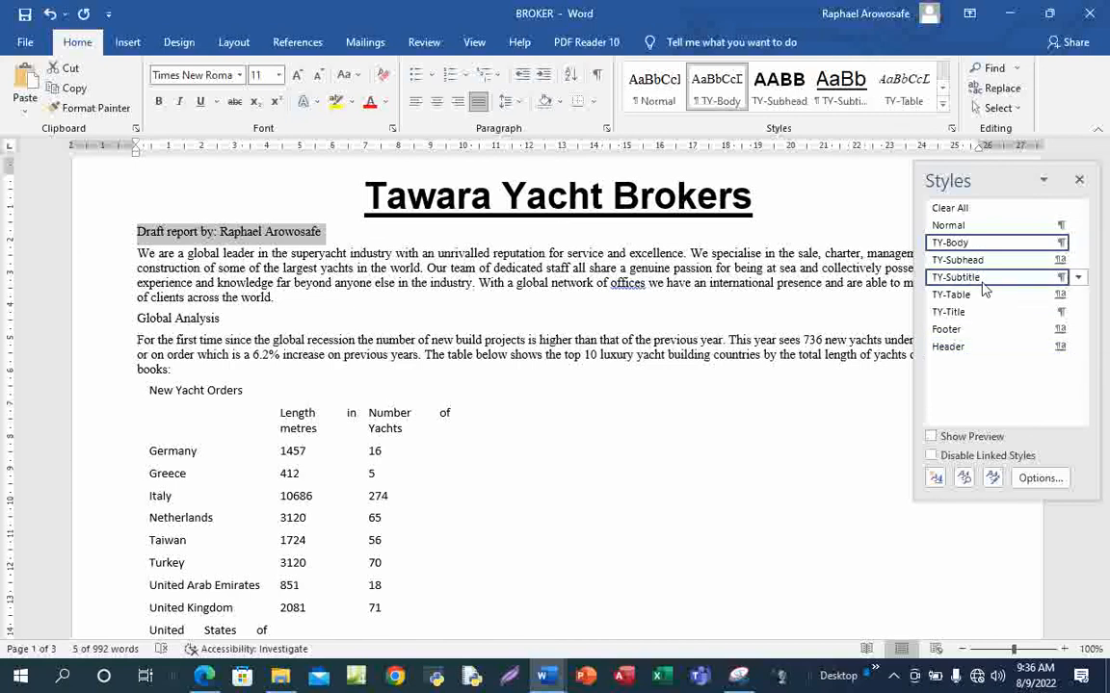
{"action": "mouse_move", "coordinate": [963, 281]}
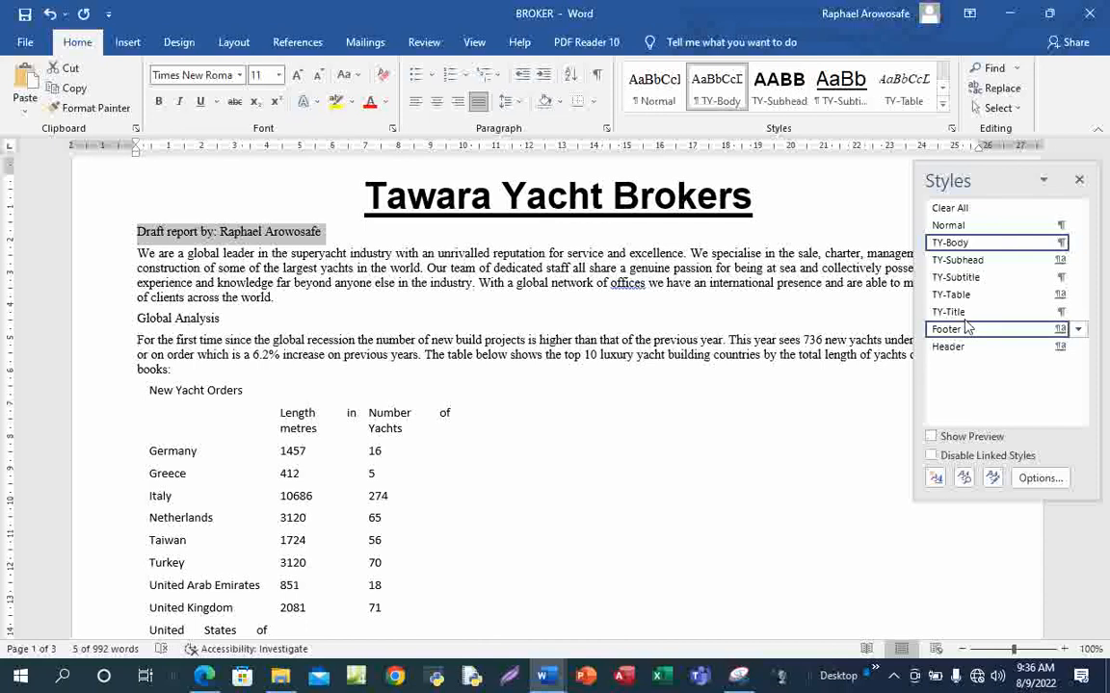
{"action": "left_click", "coordinate": [984, 282]}
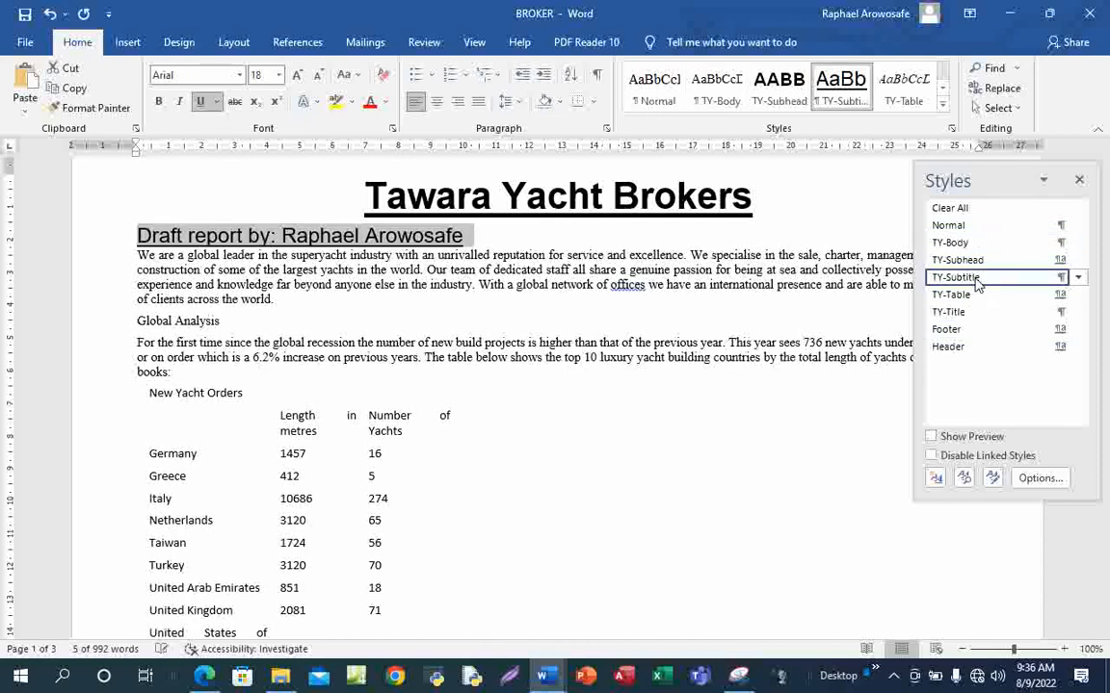
{"action": "key", "text": "Right"}
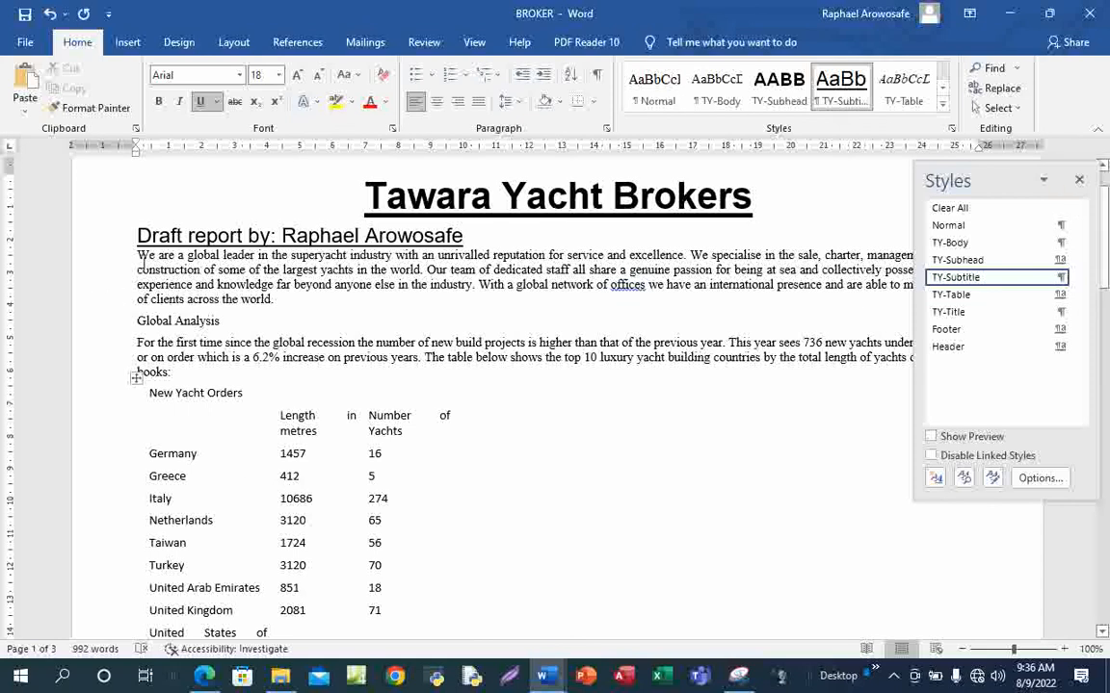
{"action": "scroll", "coordinate": [536, 476], "scroll_direction": "down", "scroll_amount": 1}
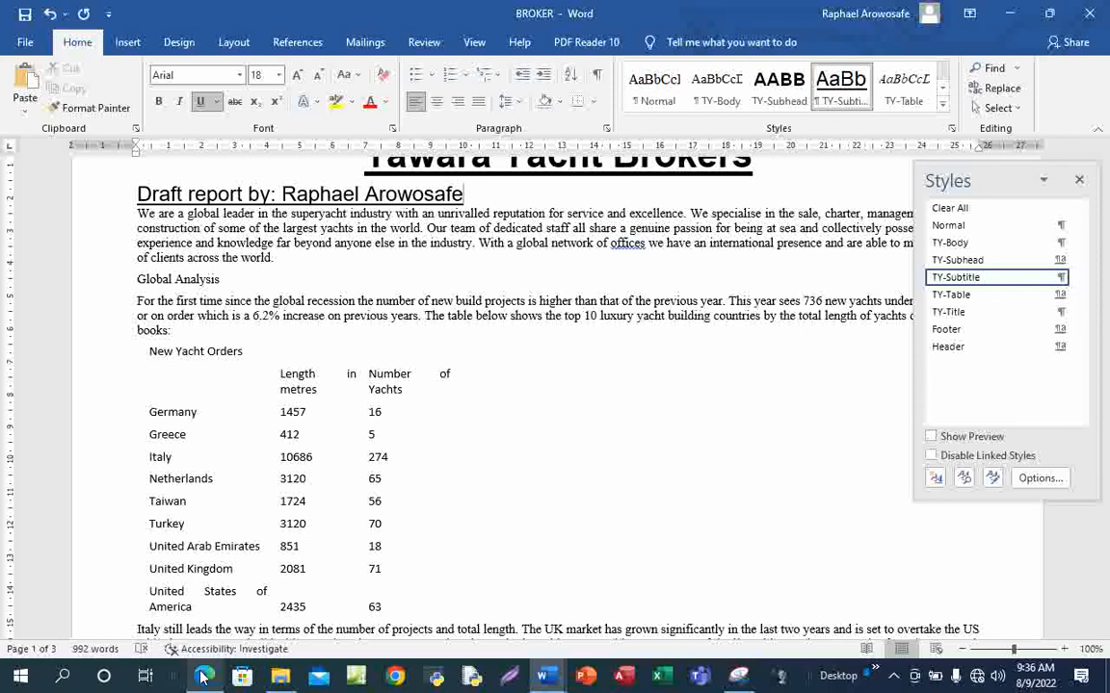
Tick steps 6 and 7 on the exam PDF in blue ink, then return to BROKER
{"action": "mouse_move", "coordinate": [206, 678]}
{"action": "left_click", "coordinate": [220, 605]}
{"action": "scroll", "coordinate": [424, 460], "scroll_direction": "down", "scroll_amount": 1}
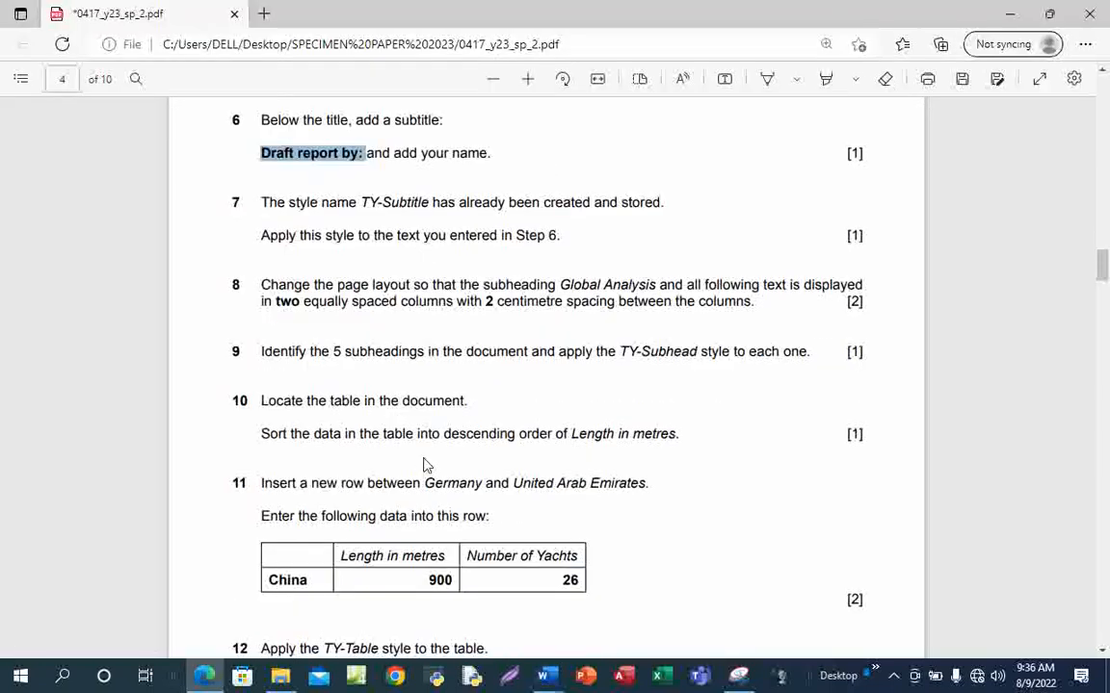
{"action": "scroll", "coordinate": [426, 466], "scroll_direction": "up", "scroll_amount": 1}
{"action": "left_click", "coordinate": [763, 81]}
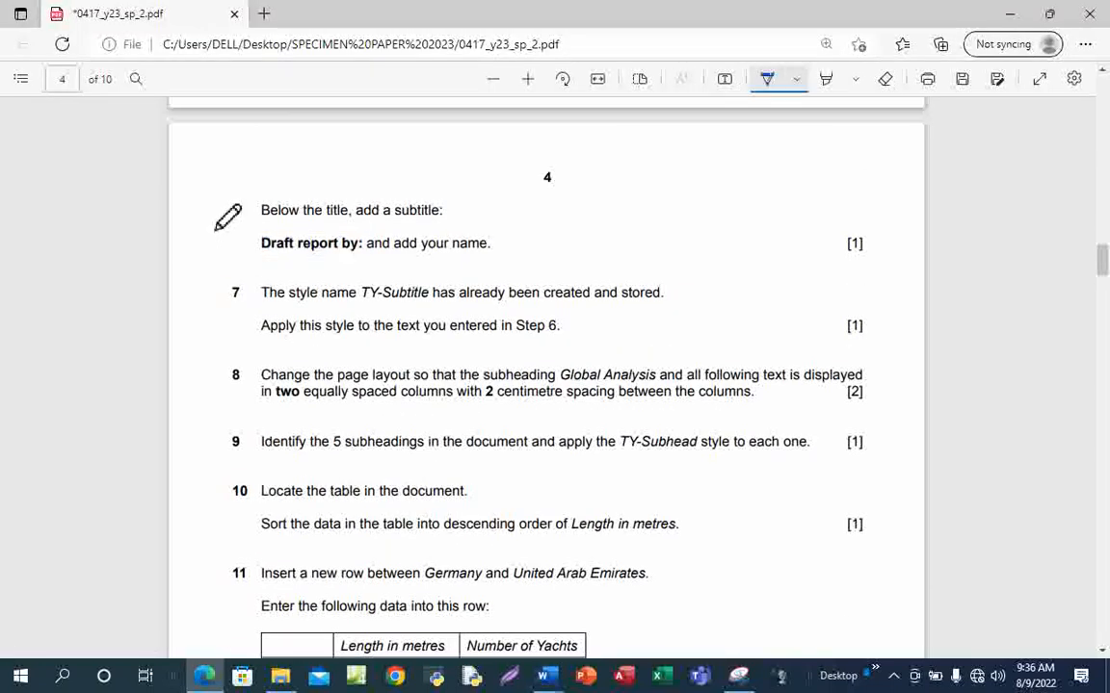
{"action": "left_click_drag", "start_coordinate": [215, 221], "coordinate": [347, 189]}
{"action": "left_click_drag", "start_coordinate": [229, 310], "coordinate": [382, 270]}
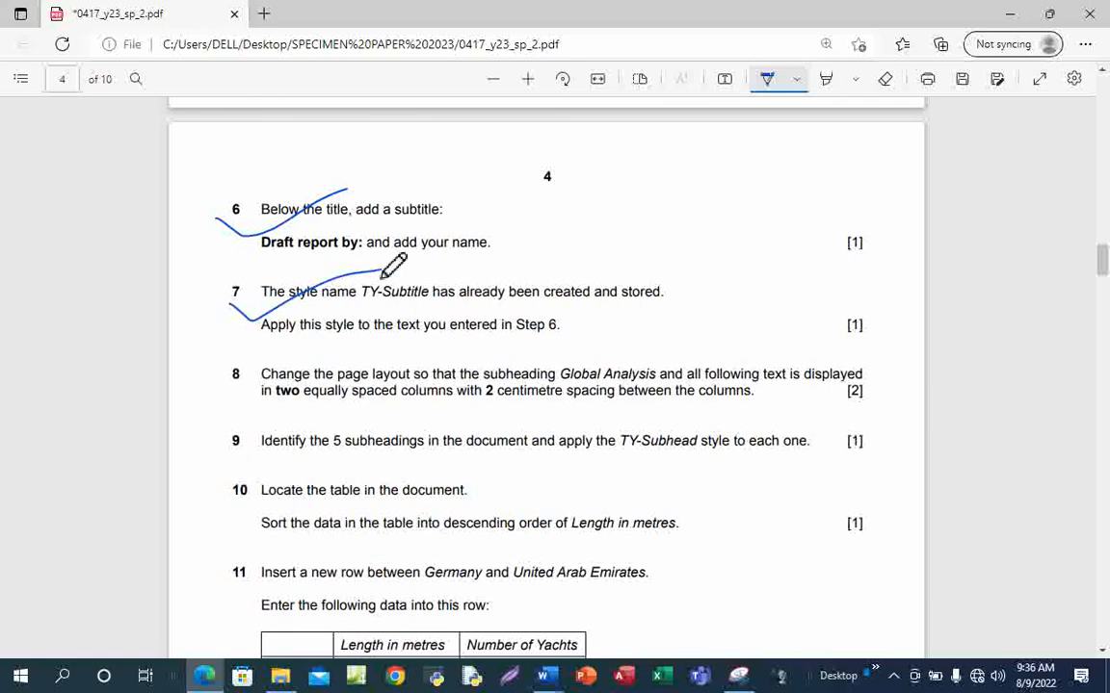
{"action": "scroll", "coordinate": [427, 383], "scroll_direction": "down", "scroll_amount": 1}
{"action": "scroll", "coordinate": [430, 384], "scroll_direction": "down", "scroll_amount": 1}
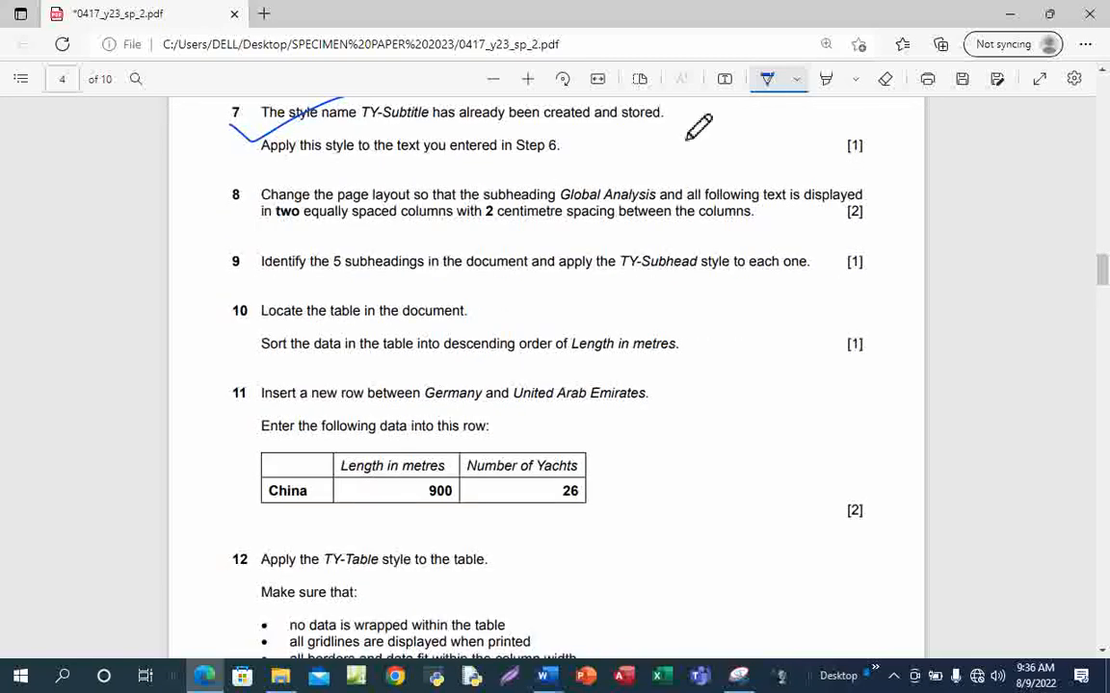
{"action": "left_click", "coordinate": [766, 79]}
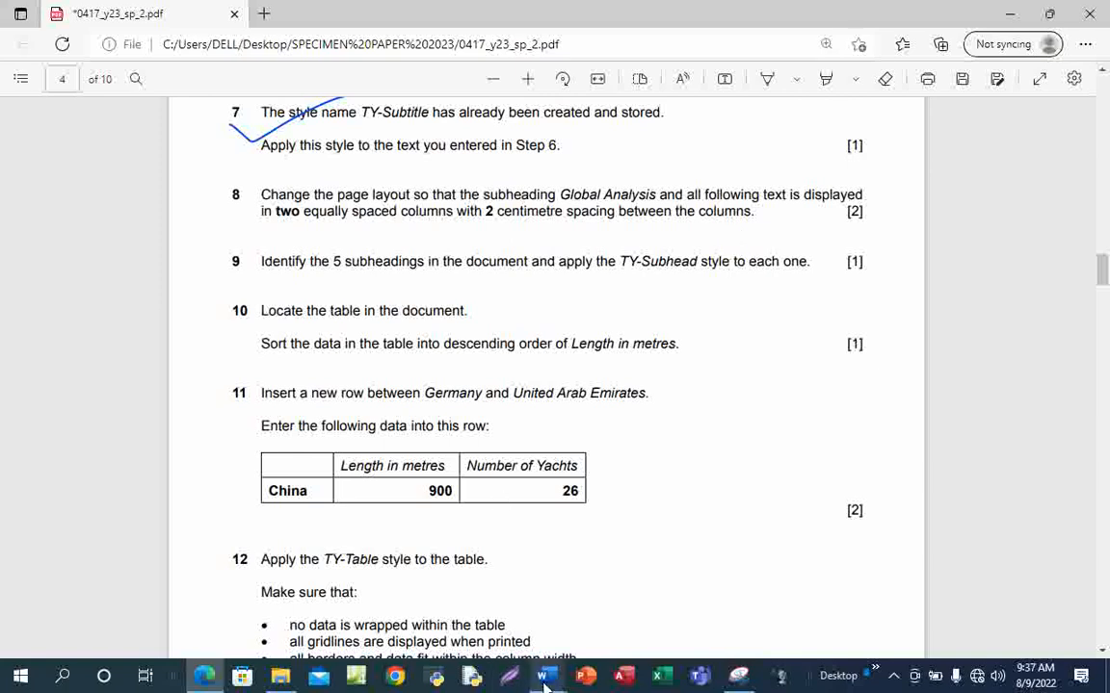
{"action": "mouse_move", "coordinate": [544, 679]}
{"action": "left_click", "coordinate": [489, 629]}
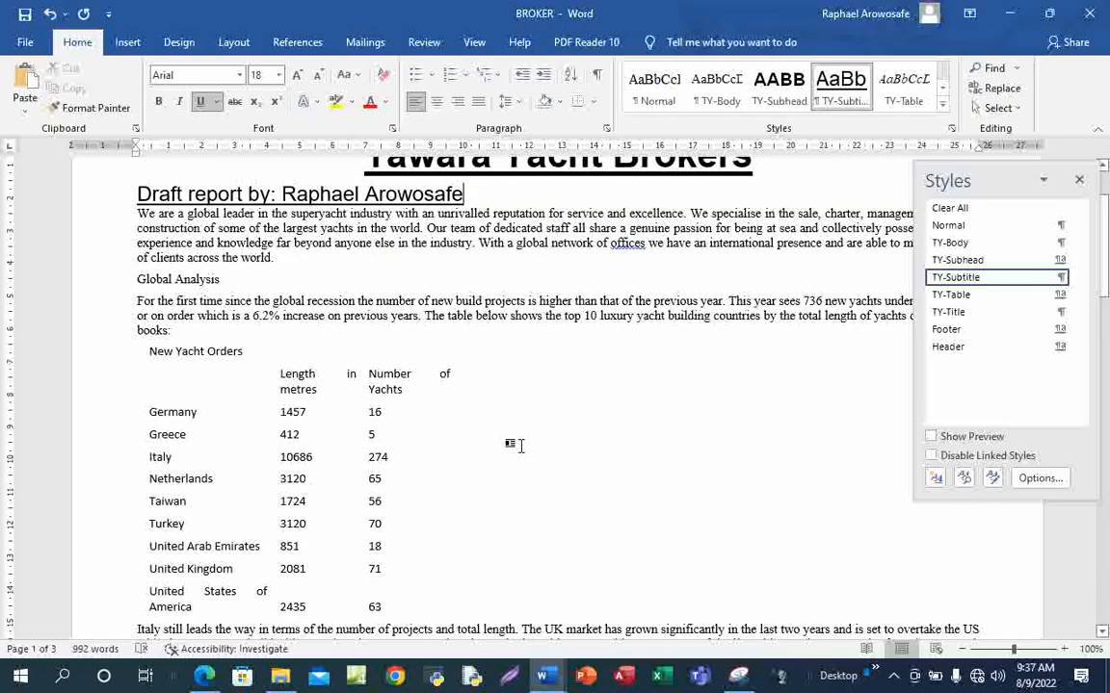
Close the Styles pane and select the text from Global Analysis to the document's end
{"action": "left_click", "coordinate": [1079, 183]}
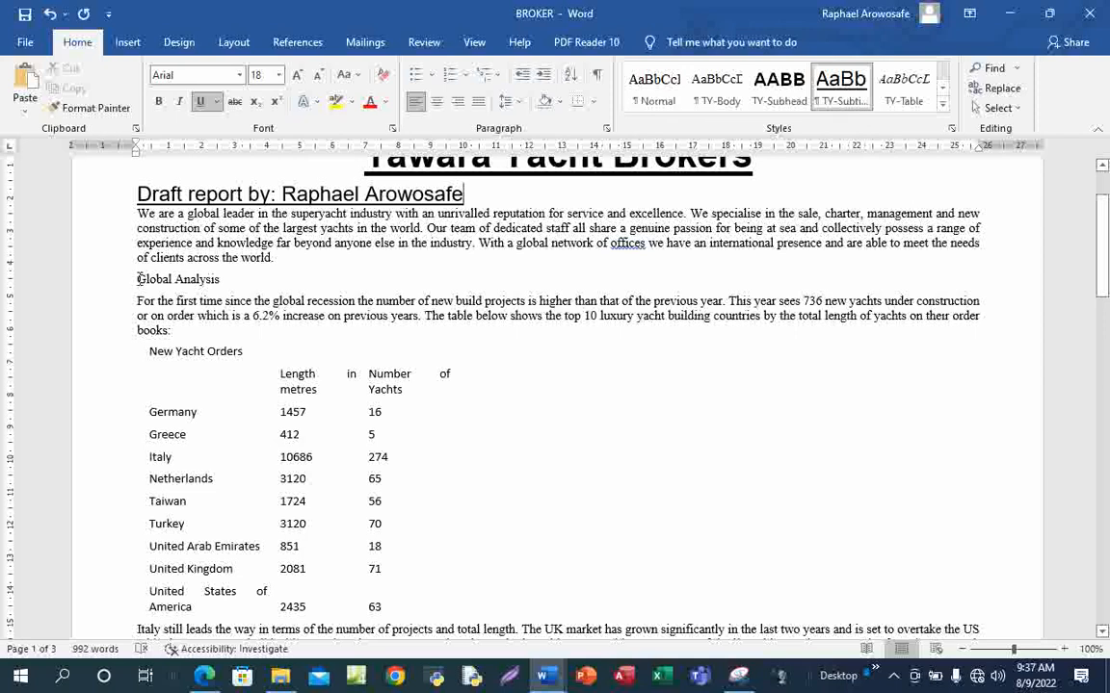
{"action": "left_click_drag", "start_coordinate": [137, 278], "coordinate": [555, 533]}
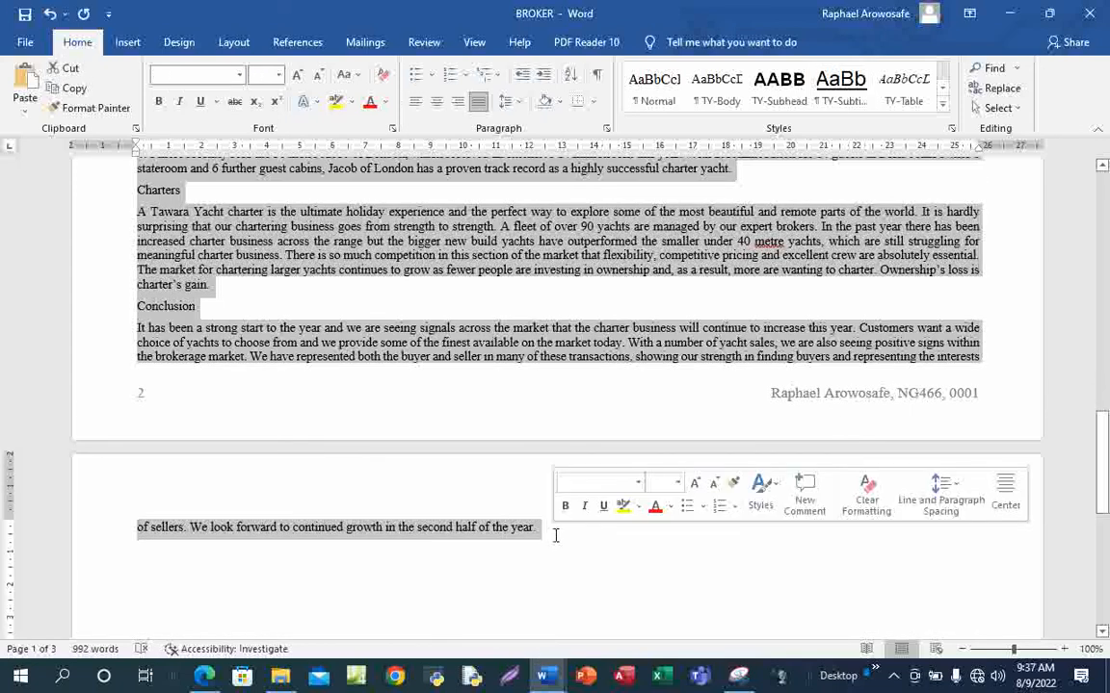
{"action": "left_click", "coordinate": [234, 43]}
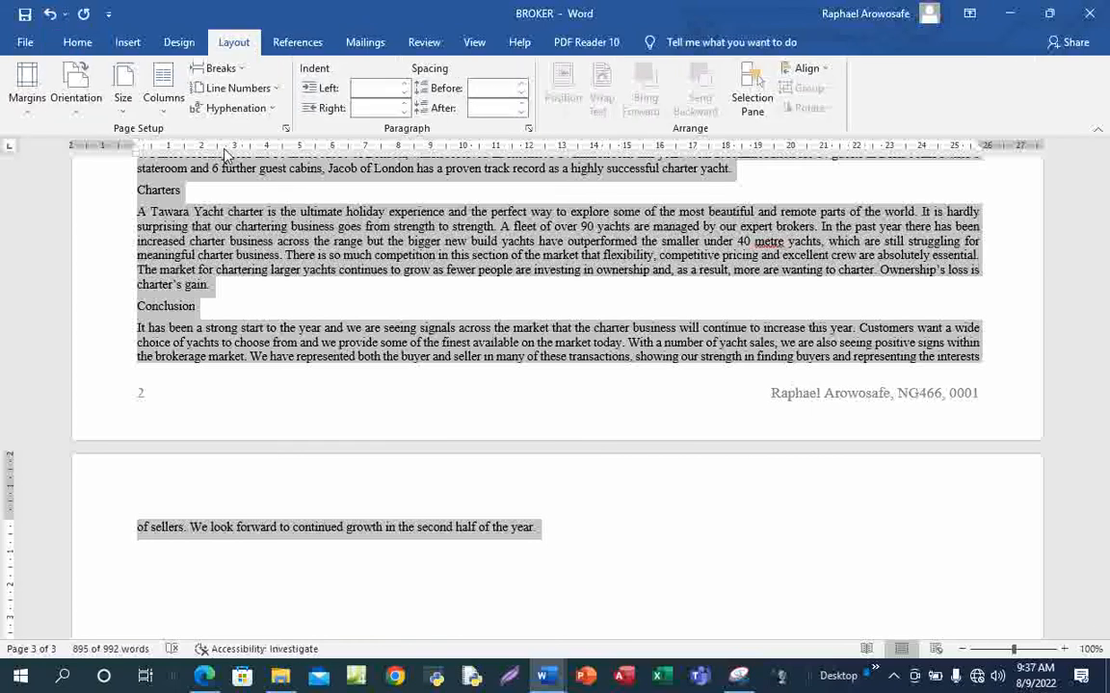
Lay out the selected text from Global Analysis onward as Two columns with 2 cm spacing
{"action": "left_click", "coordinate": [161, 96]}
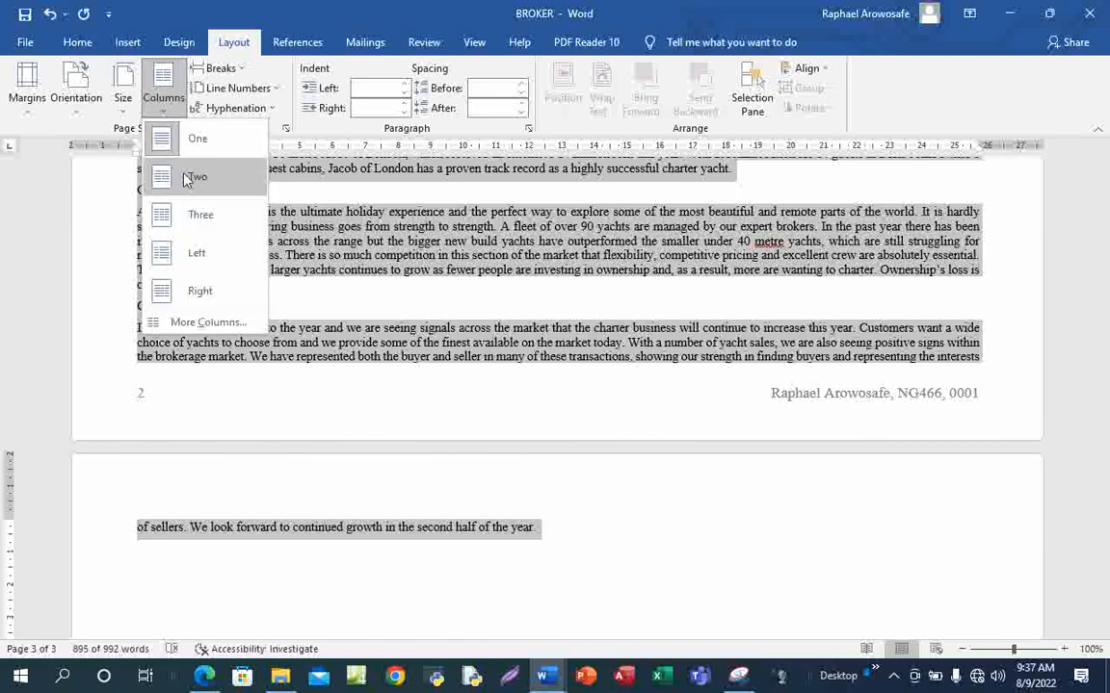
{"action": "left_click", "coordinate": [210, 322]}
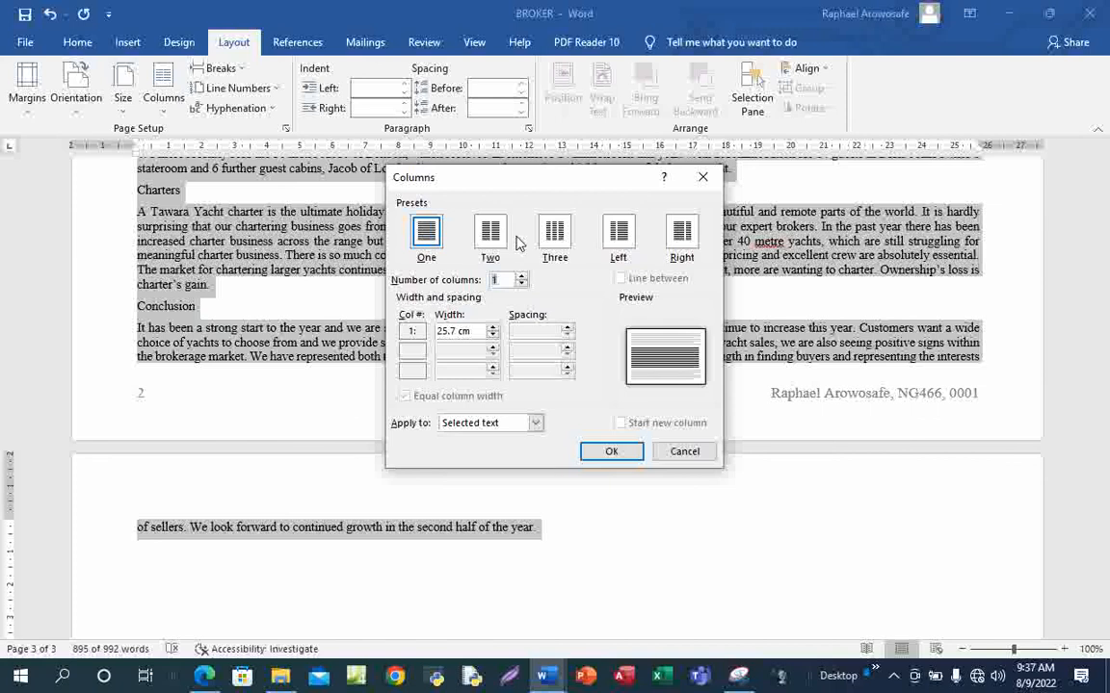
{"action": "left_click", "coordinate": [491, 237]}
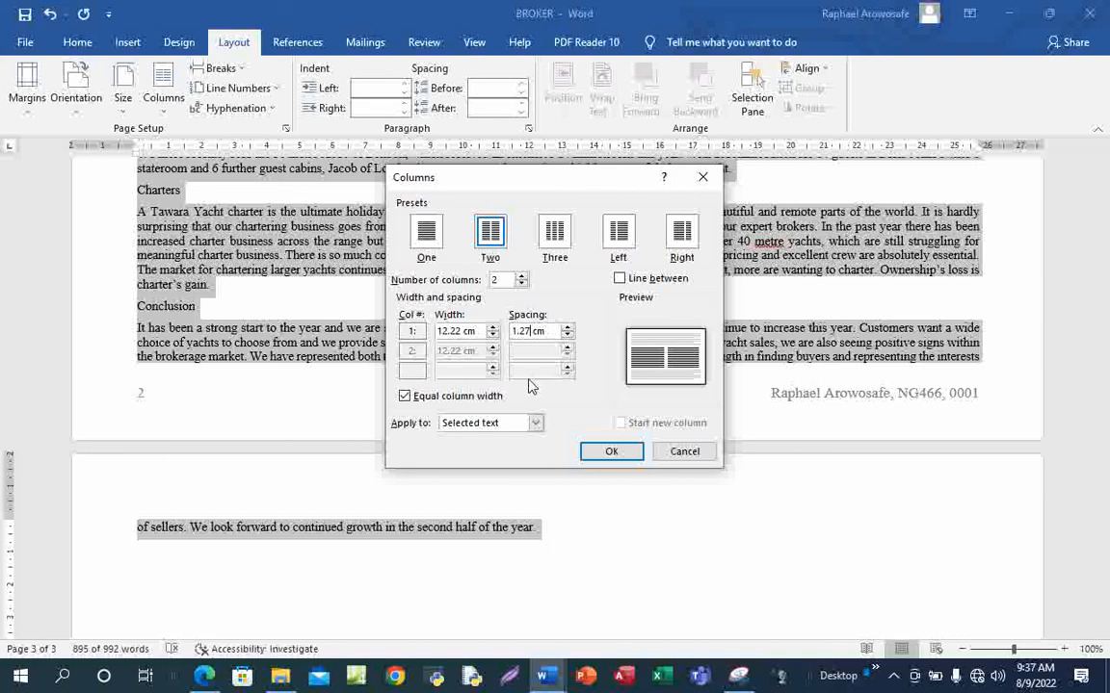
{"action": "key", "text": "BackSpace"}
{"action": "key", "text": "BackSpace"}
{"action": "key", "text": "BackSpace"}
{"action": "key", "text": "BackSpace"}
{"action": "type", "text": "2"}
{"action": "left_click", "coordinate": [614, 454]}
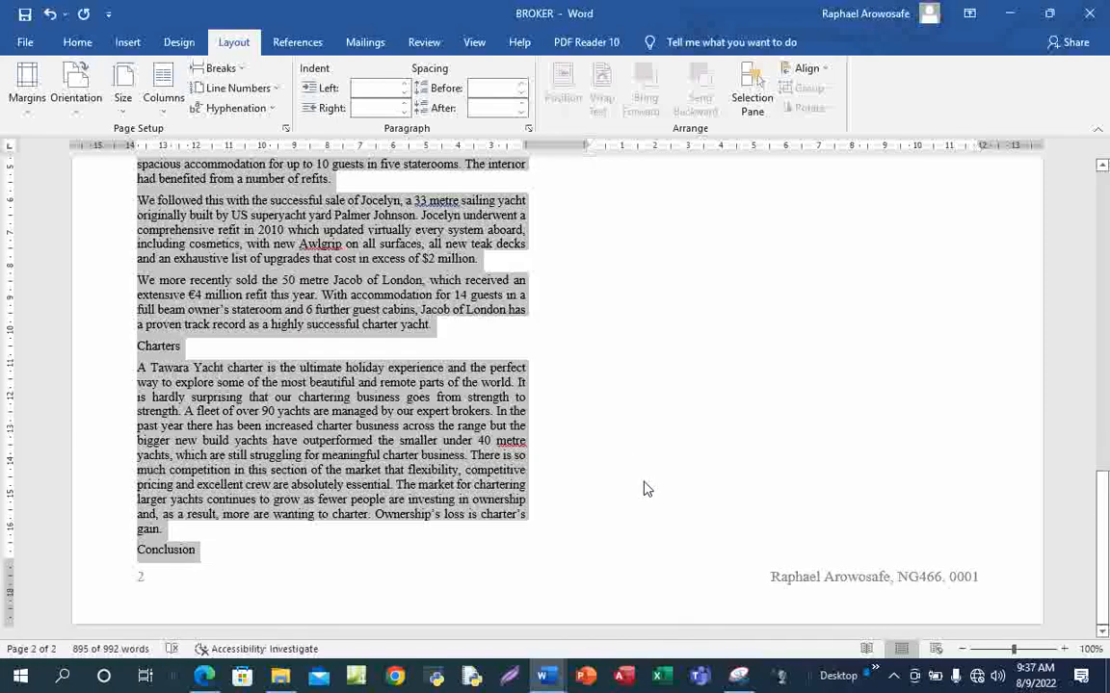
{"action": "scroll", "coordinate": [647, 476], "scroll_direction": "up", "scroll_amount": 15}
{"action": "scroll", "coordinate": [651, 476], "scroll_direction": "up", "scroll_amount": 4}
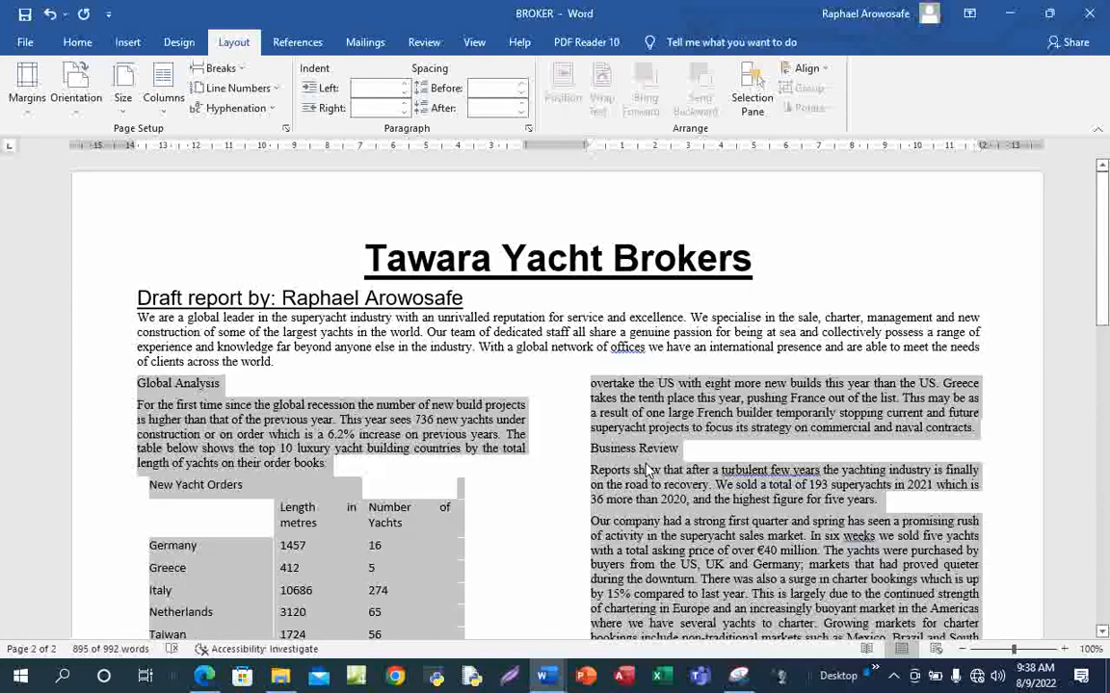
{"action": "left_click", "coordinate": [542, 424]}
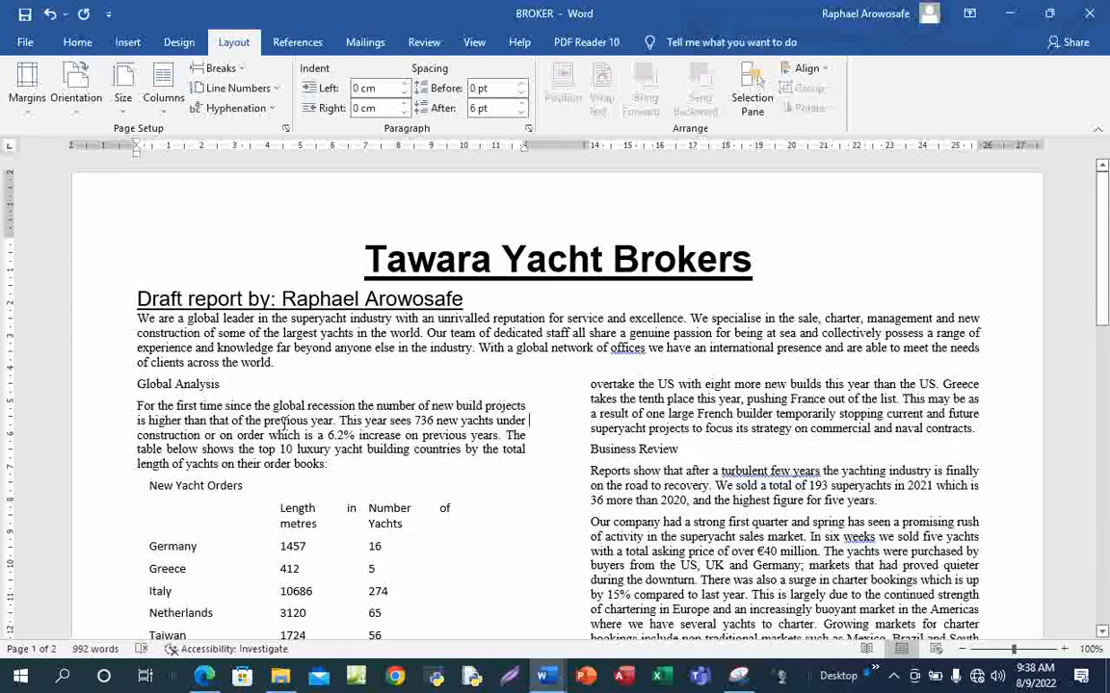
{"action": "scroll", "coordinate": [353, 421], "scroll_direction": "down", "scroll_amount": 7}
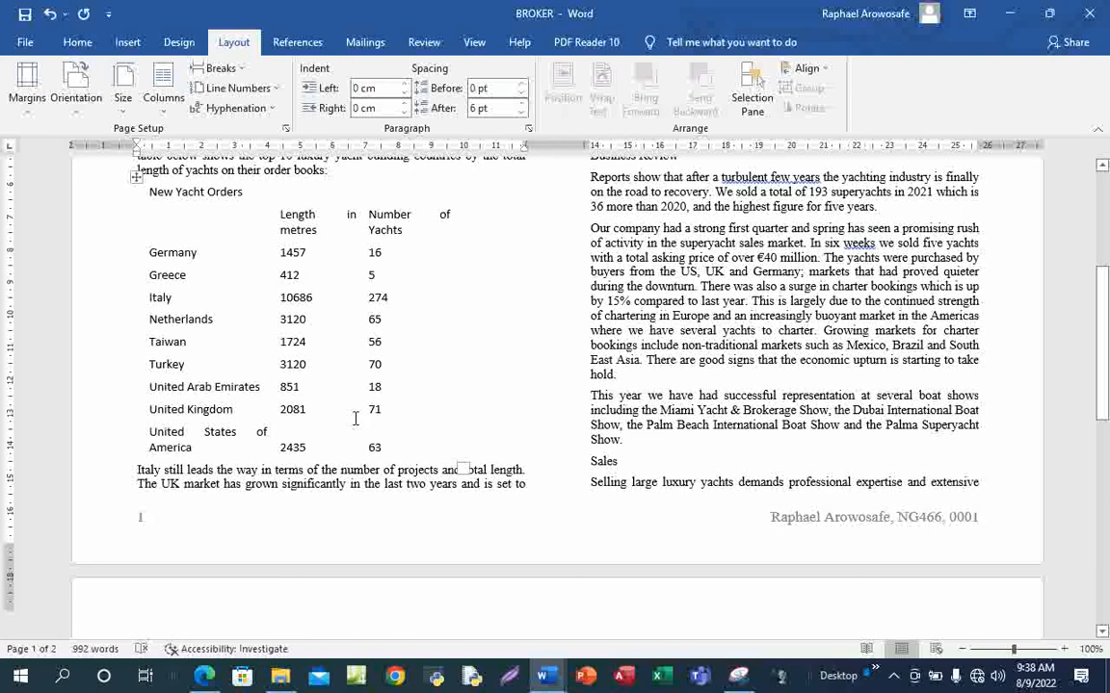
{"action": "scroll", "coordinate": [355, 417], "scroll_direction": "up", "scroll_amount": 5}
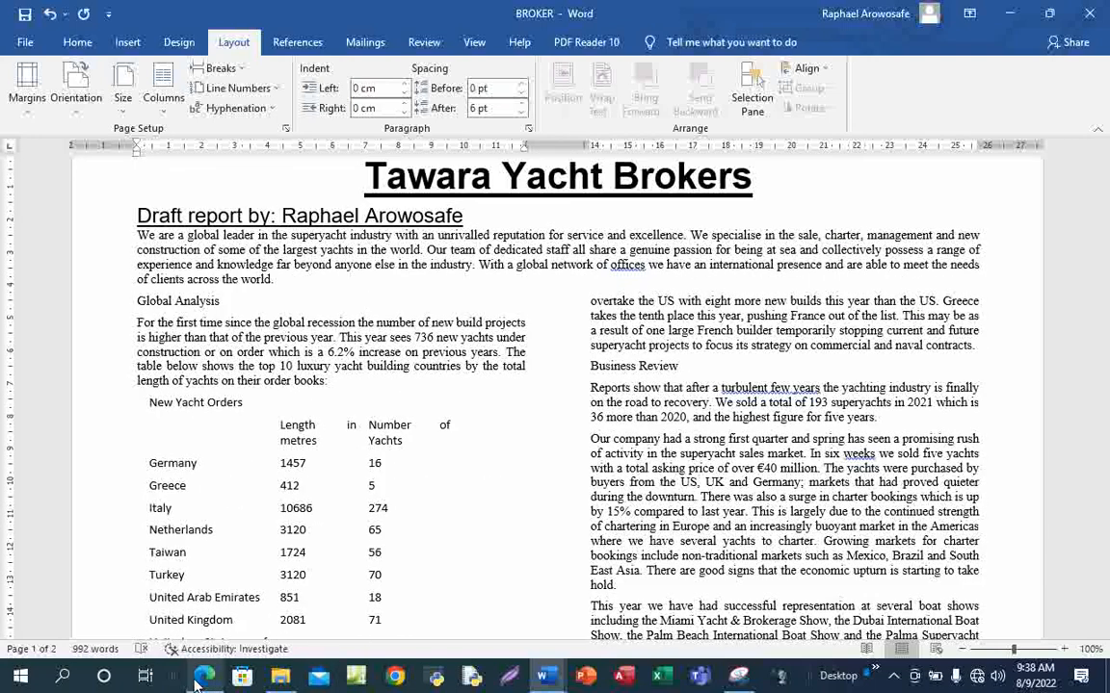
Draw a blue tick beside step 8 on the exam PDF
{"action": "left_click", "coordinate": [188, 578]}
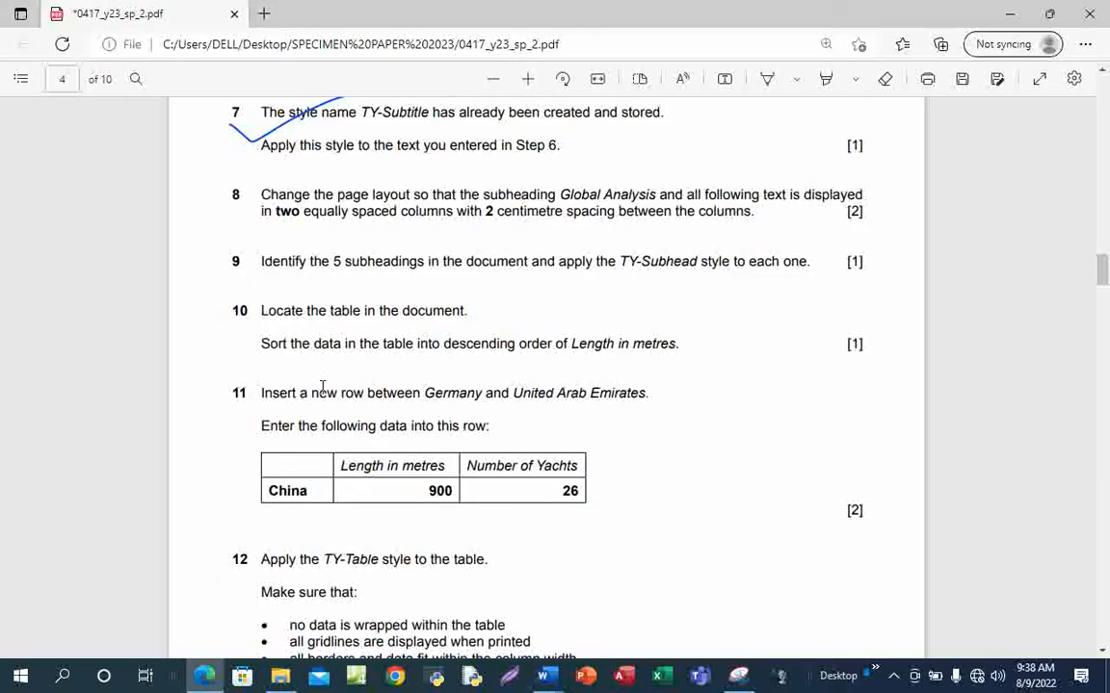
{"action": "left_click", "coordinate": [767, 80]}
{"action": "mouse_move", "coordinate": [218, 209]}
{"action": "left_mouse_down"}
{"action": "mouse_move", "coordinate": [229, 222]}
{"action": "mouse_move", "coordinate": [376, 189]}
{"action": "left_mouse_up"}
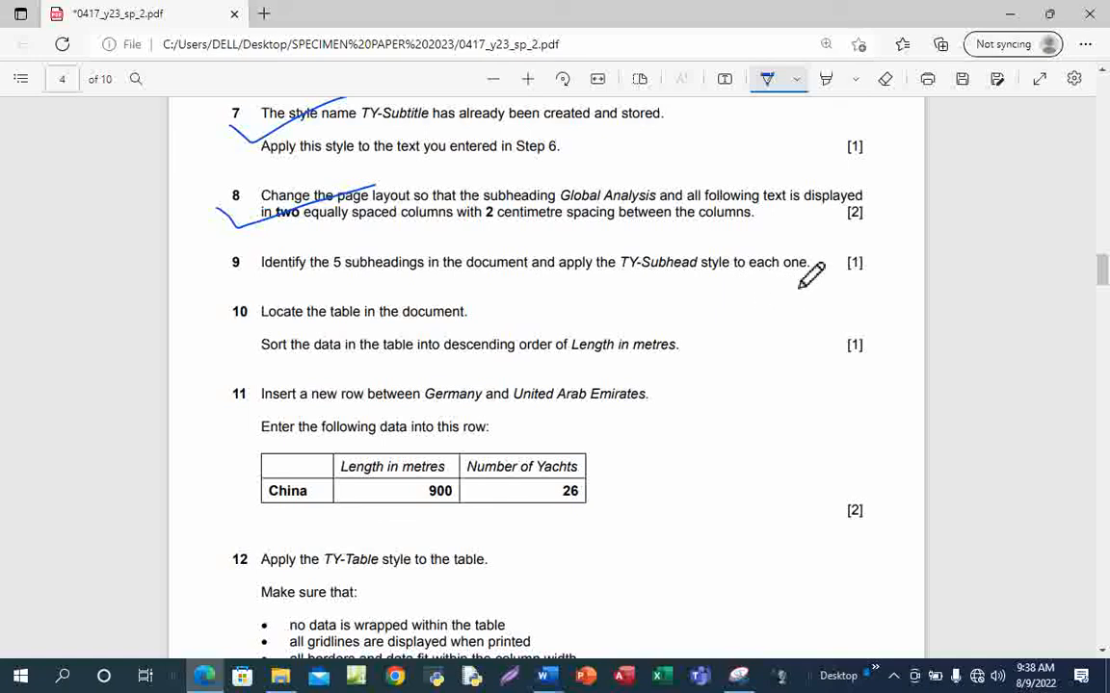
{"action": "left_click", "coordinate": [768, 83]}
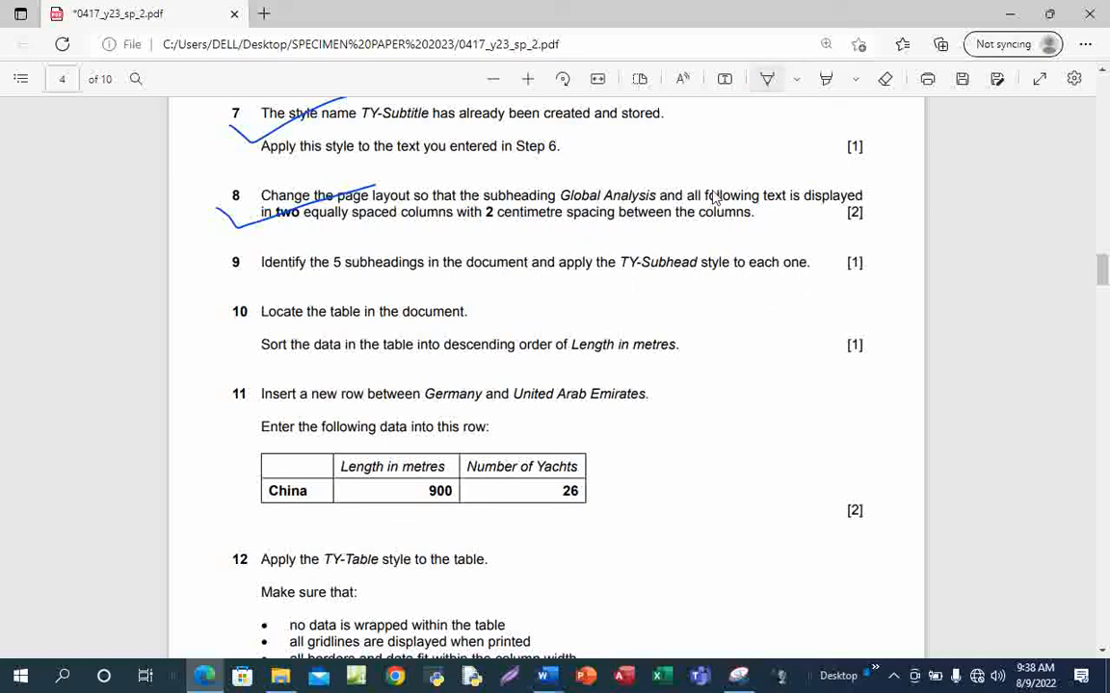
Apply the TY-Subhead style to the Global Analysis heading in the BROKER document
{"action": "mouse_move", "coordinate": [545, 679]}
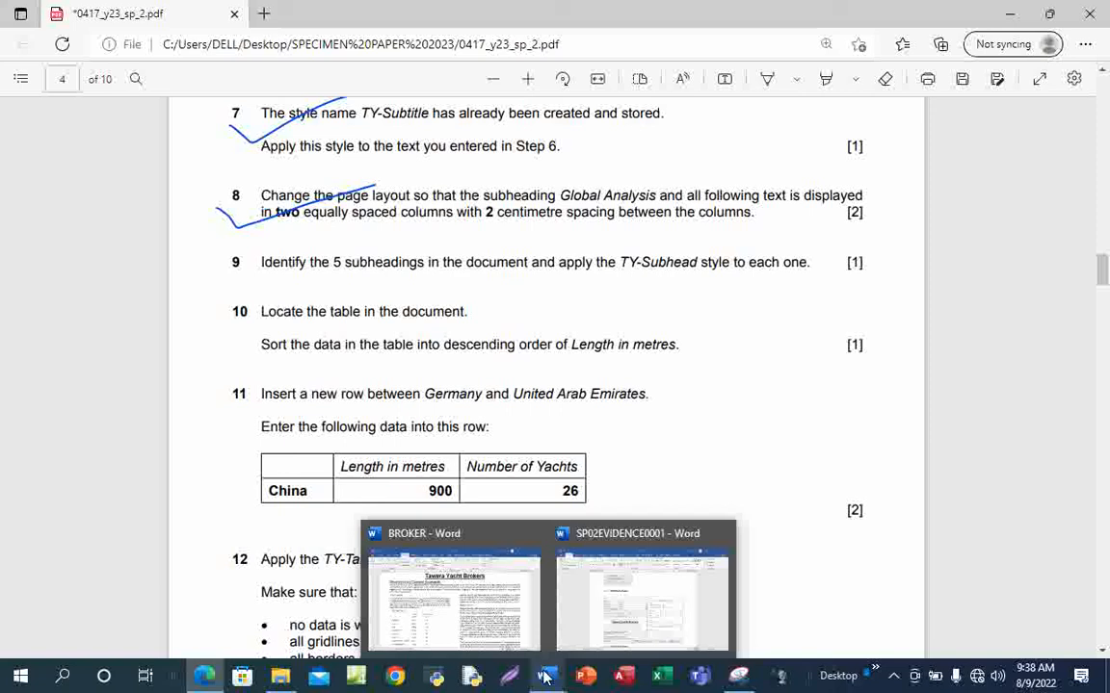
{"action": "left_click", "coordinate": [502, 632]}
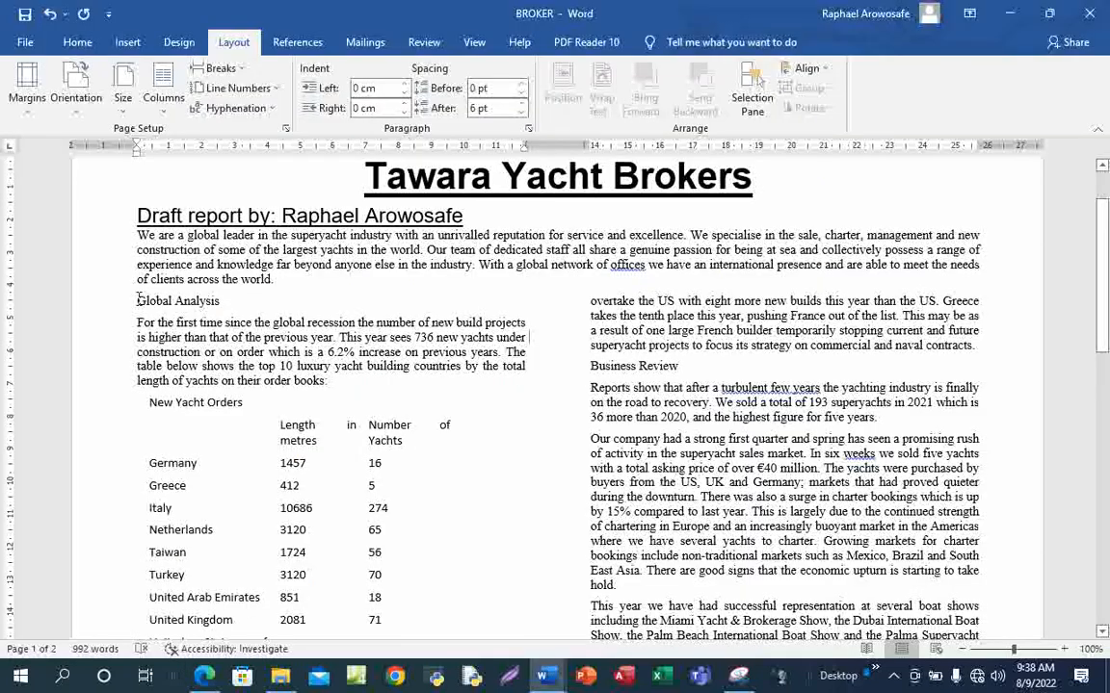
{"action": "left_click_drag", "start_coordinate": [137, 301], "coordinate": [239, 301]}
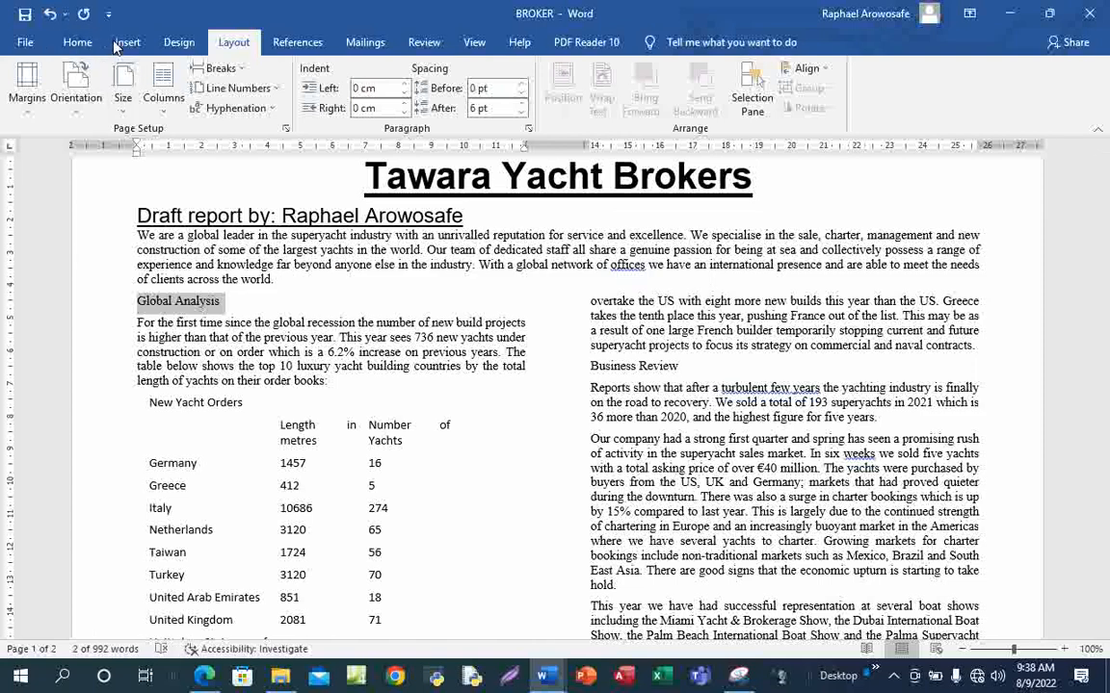
{"action": "left_click", "coordinate": [77, 42]}
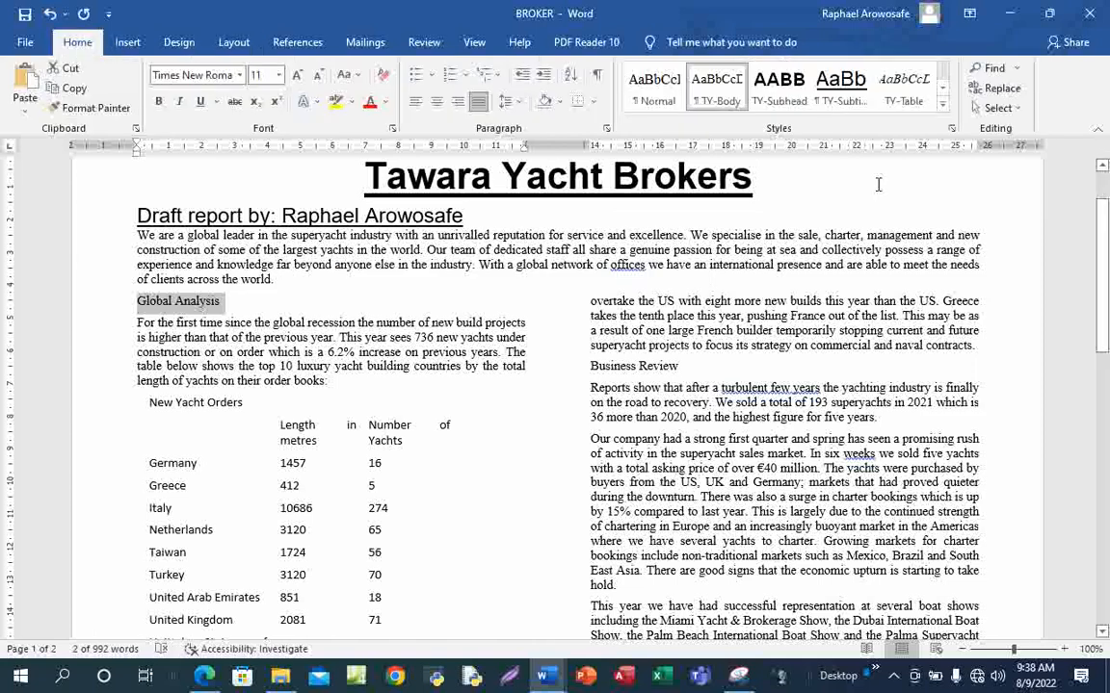
{"action": "left_click", "coordinate": [206, 677]}
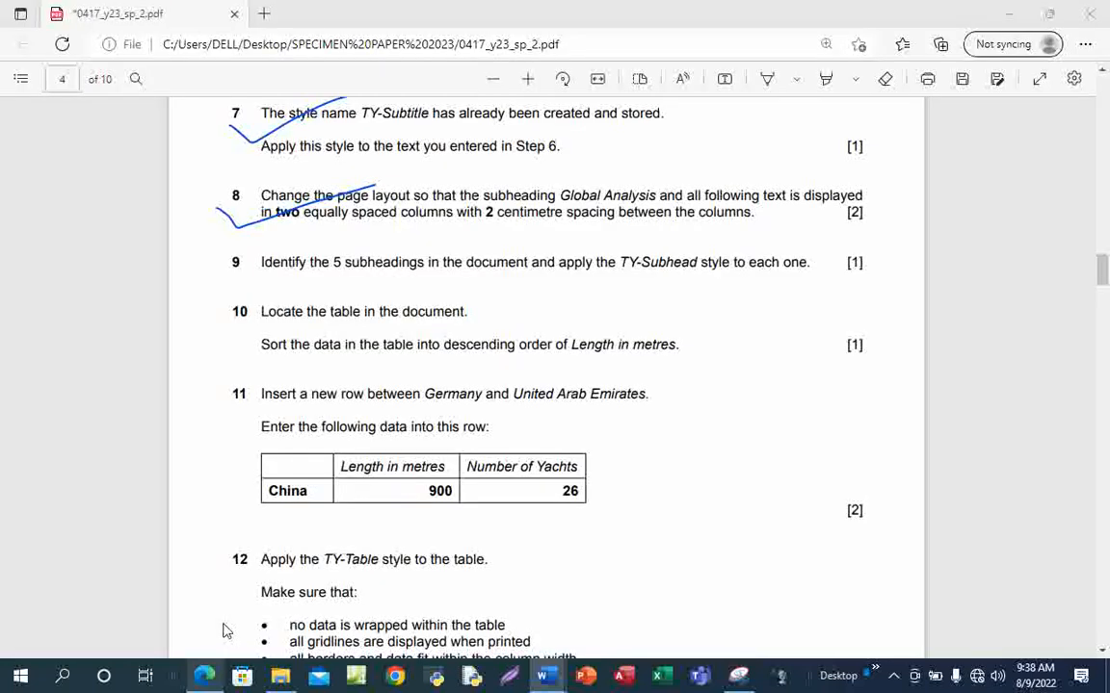
{"action": "key", "text": "alt+Tab"}
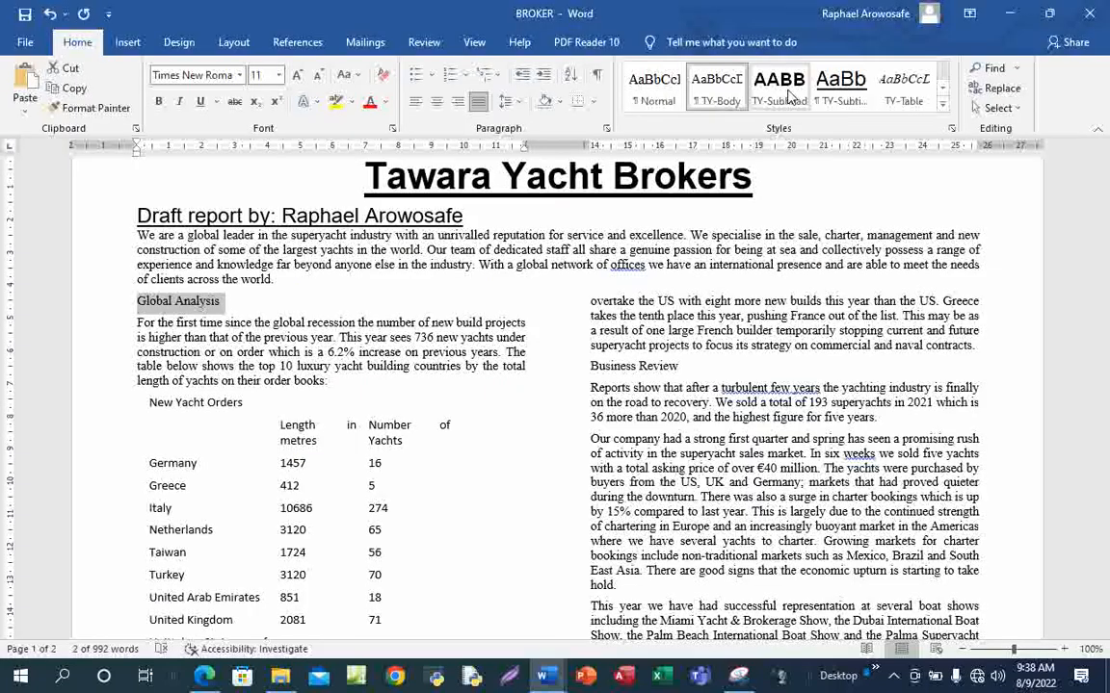
{"action": "left_click", "coordinate": [779, 97]}
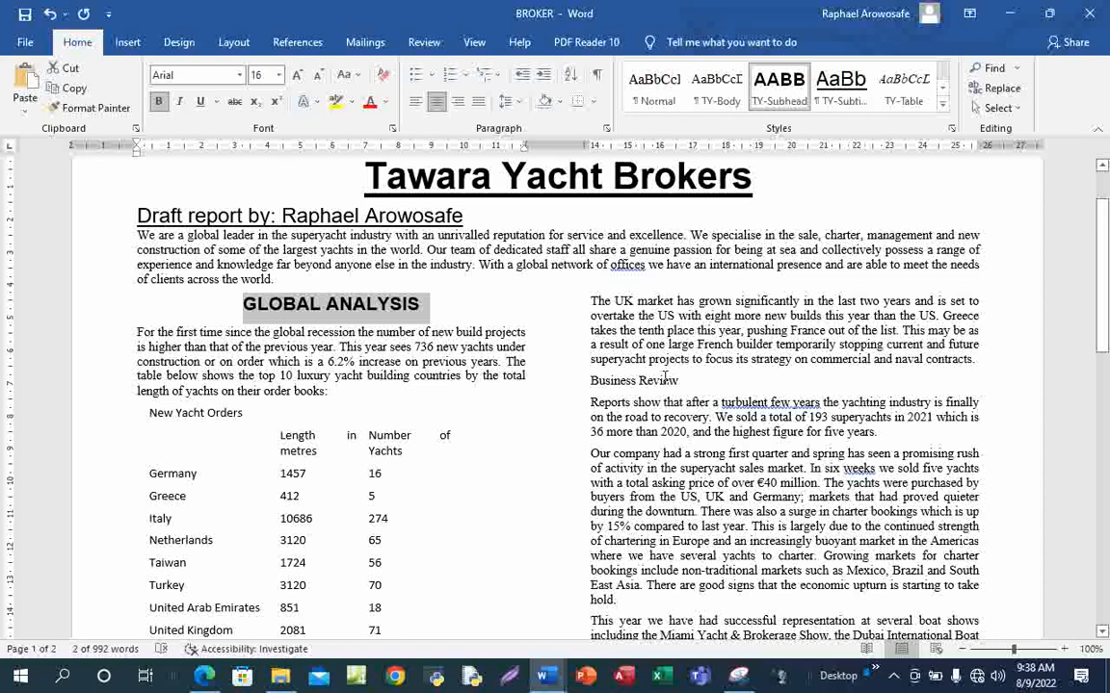
Format Painter the GLOBAL ANALYSIS heading formatting onto Business Review and Sales
{"action": "left_click", "coordinate": [93, 109]}
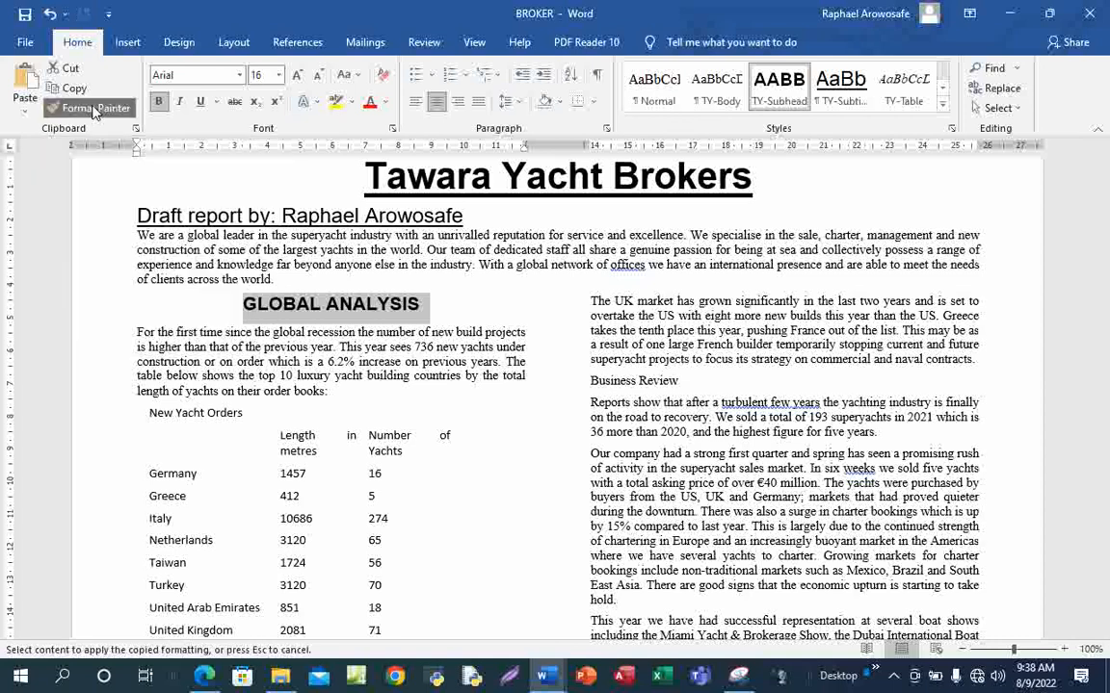
{"action": "left_click", "coordinate": [612, 382]}
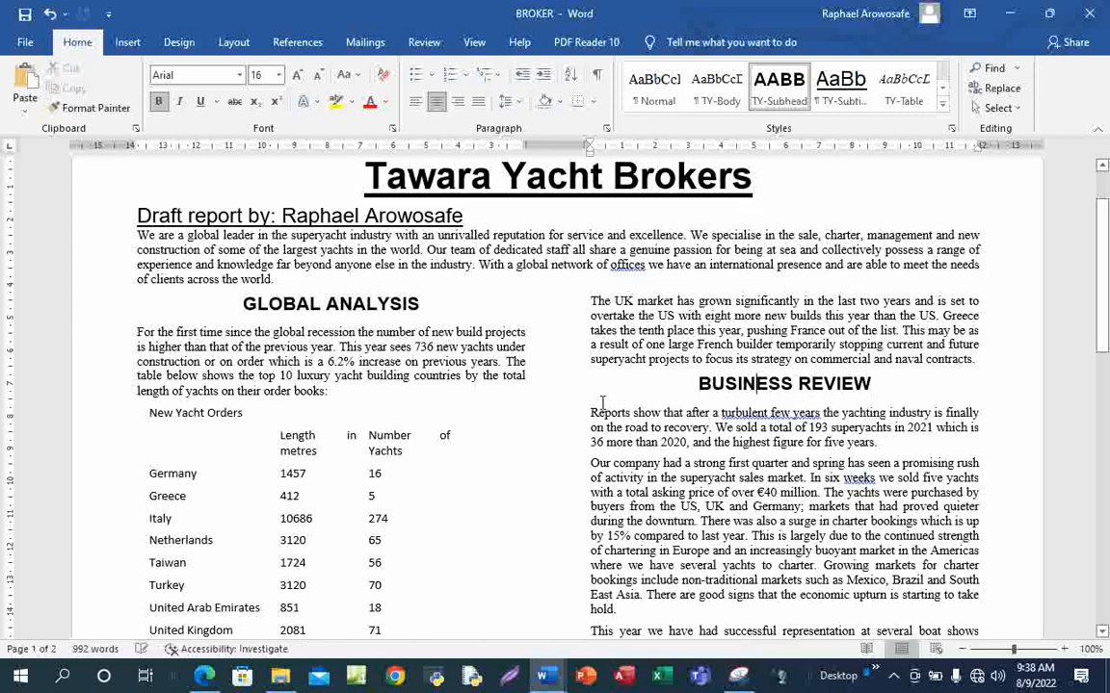
{"action": "left_click", "coordinate": [84, 107]}
{"action": "scroll", "coordinate": [378, 421], "scroll_direction": "down", "scroll_amount": 6}
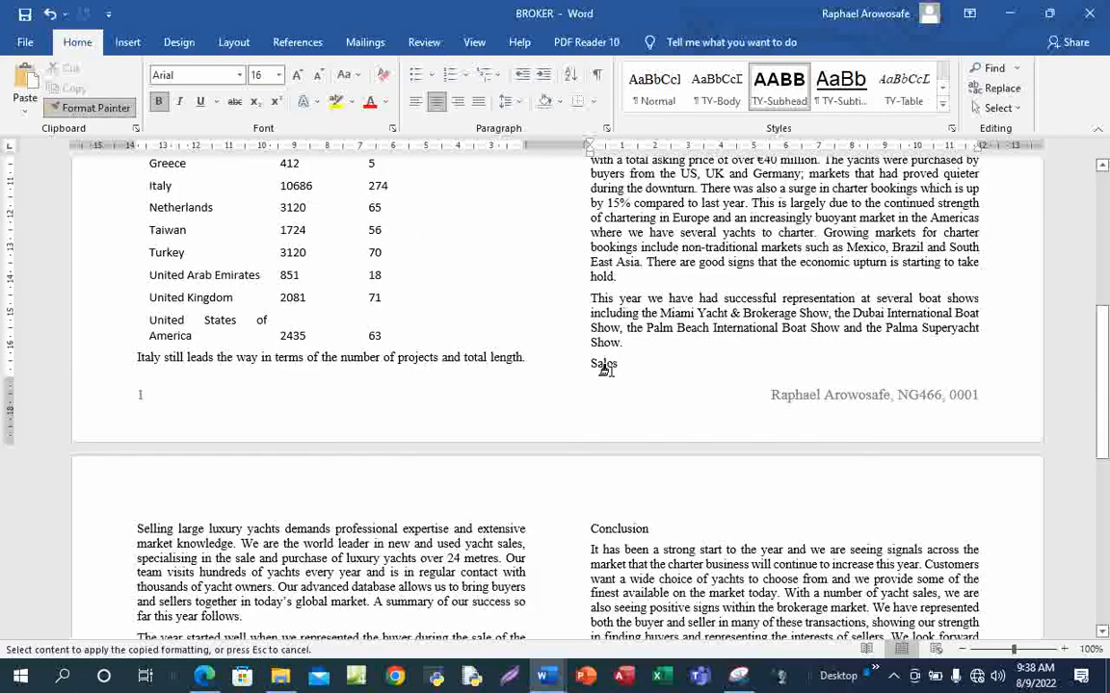
{"action": "left_click", "coordinate": [603, 363]}
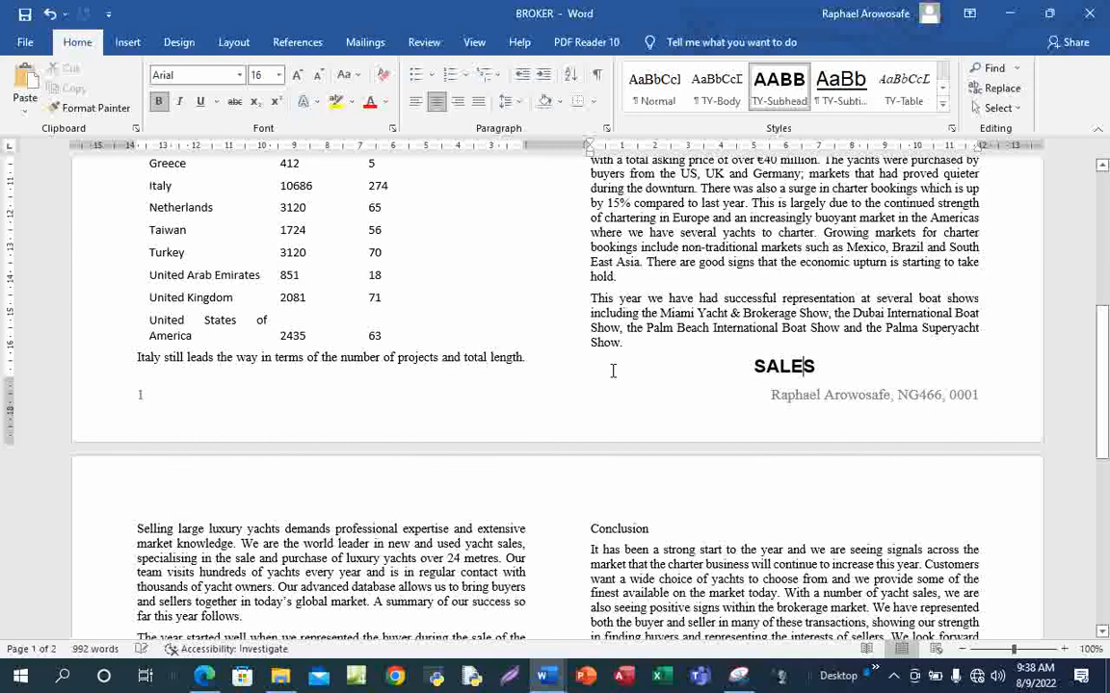
Paint the same heading formatting onto Conclusion and Charters
{"action": "left_click", "coordinate": [88, 108]}
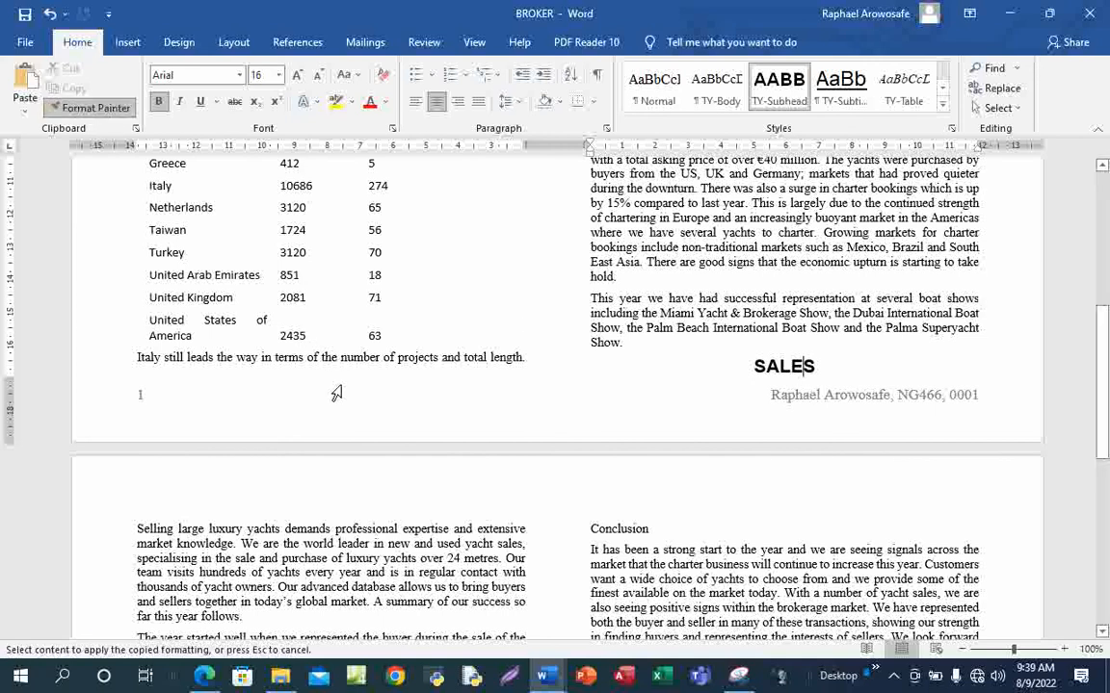
{"action": "scroll", "coordinate": [347, 386], "scroll_direction": "down", "scroll_amount": 6}
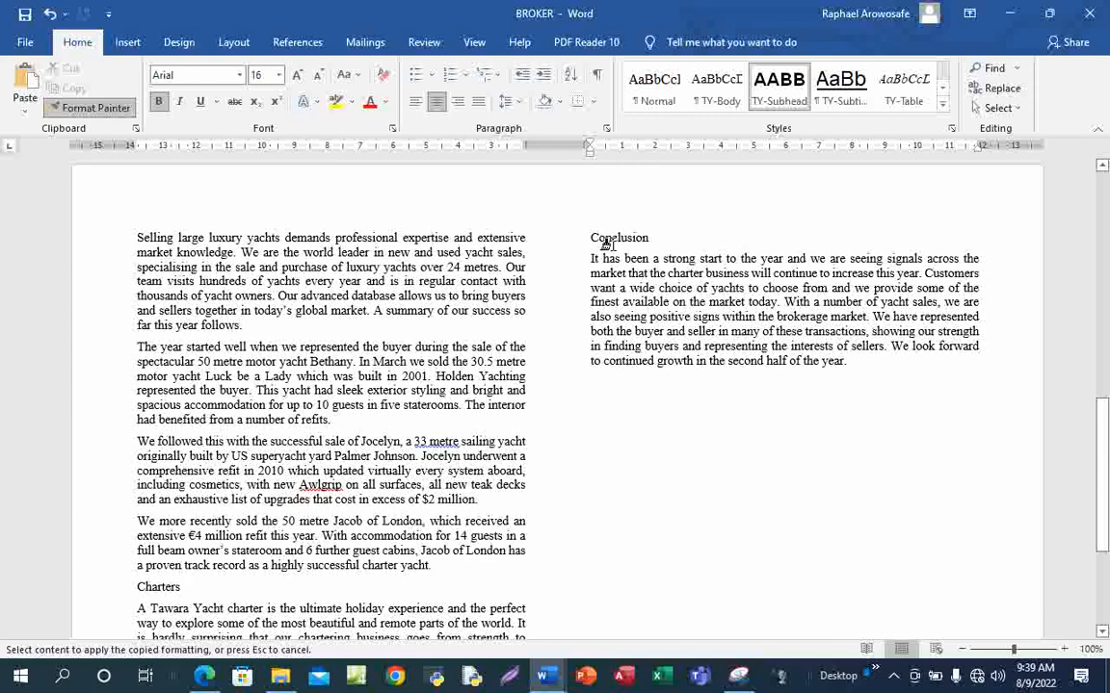
{"action": "left_click", "coordinate": [617, 237]}
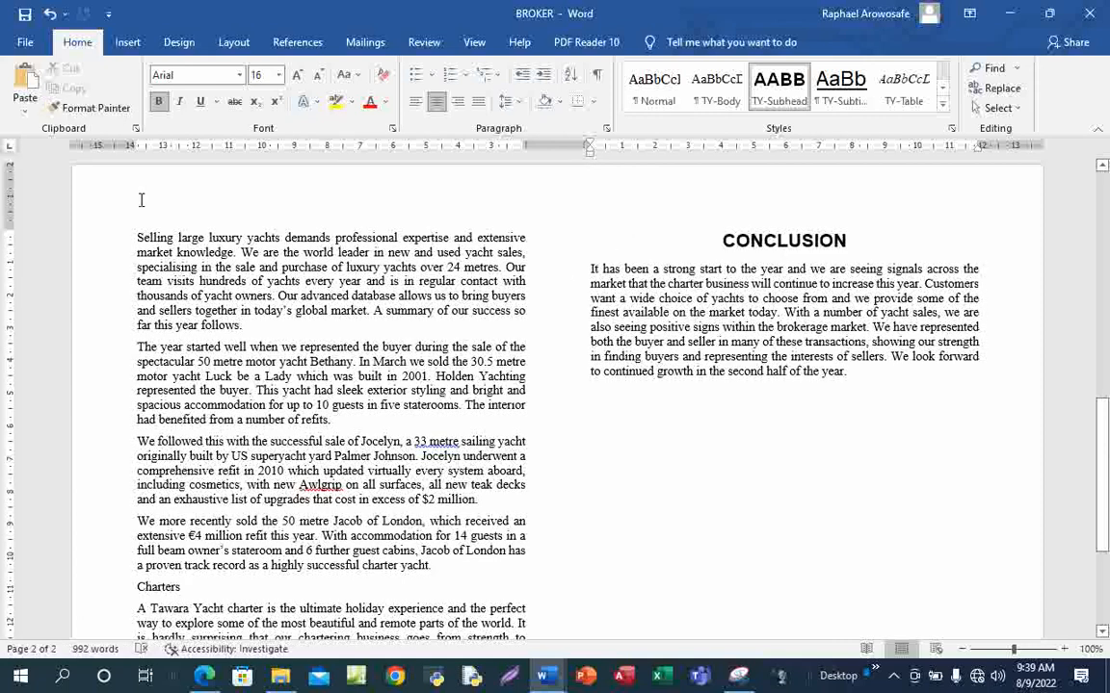
{"action": "left_click", "coordinate": [96, 108]}
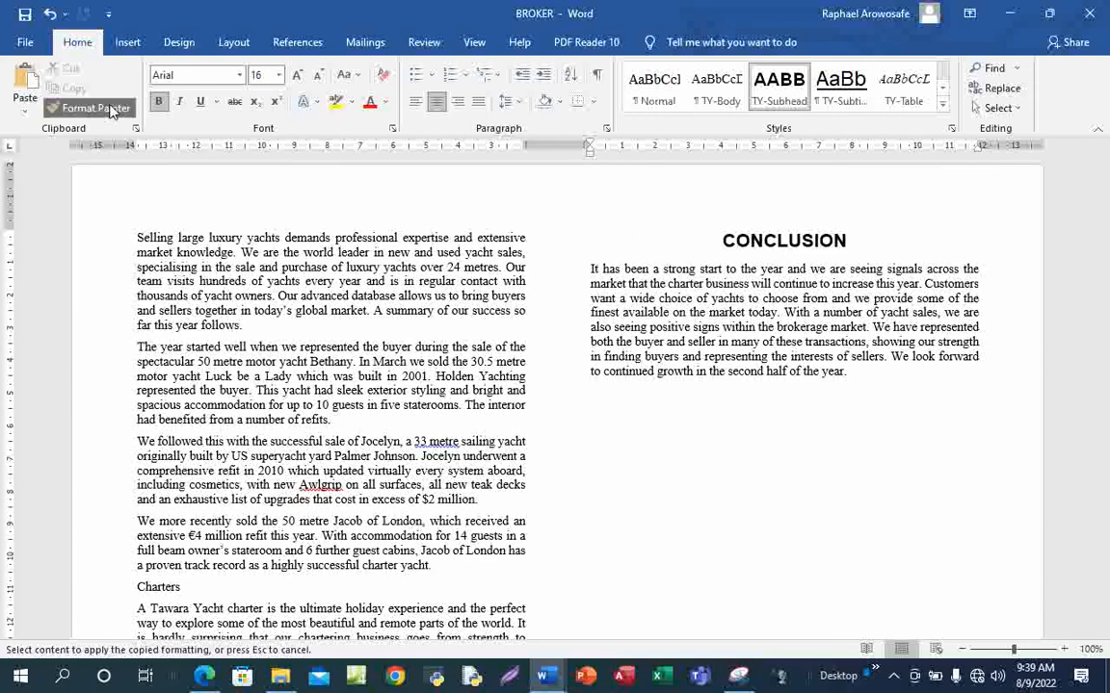
{"action": "scroll", "coordinate": [289, 453], "scroll_direction": "down", "scroll_amount": 2}
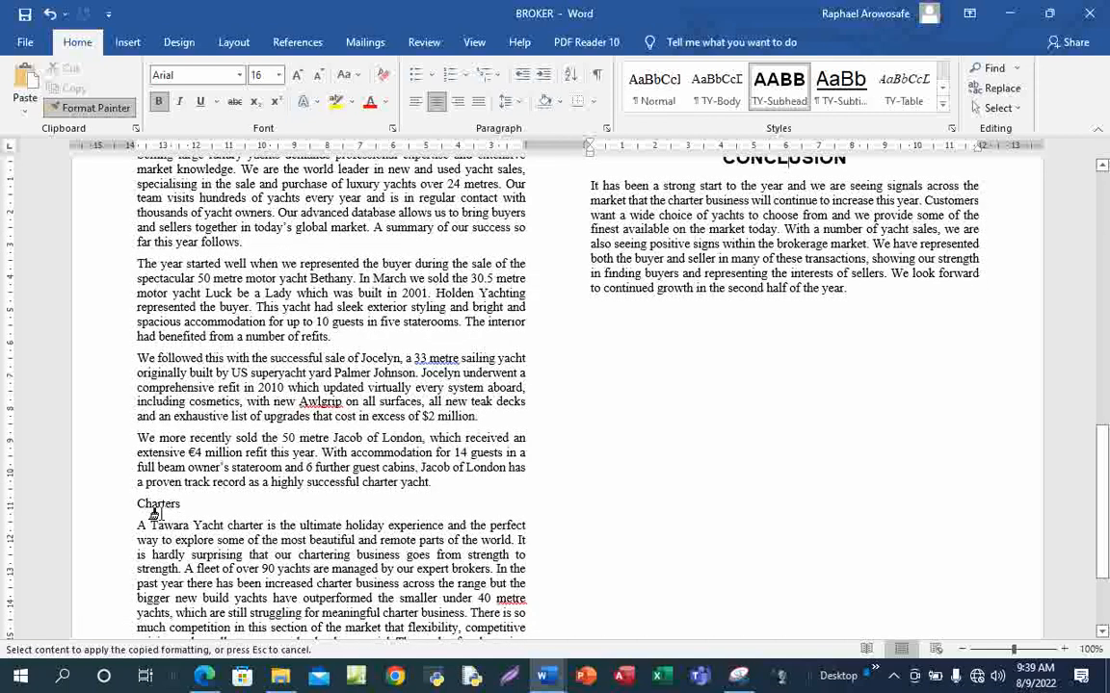
{"action": "left_click", "coordinate": [158, 503]}
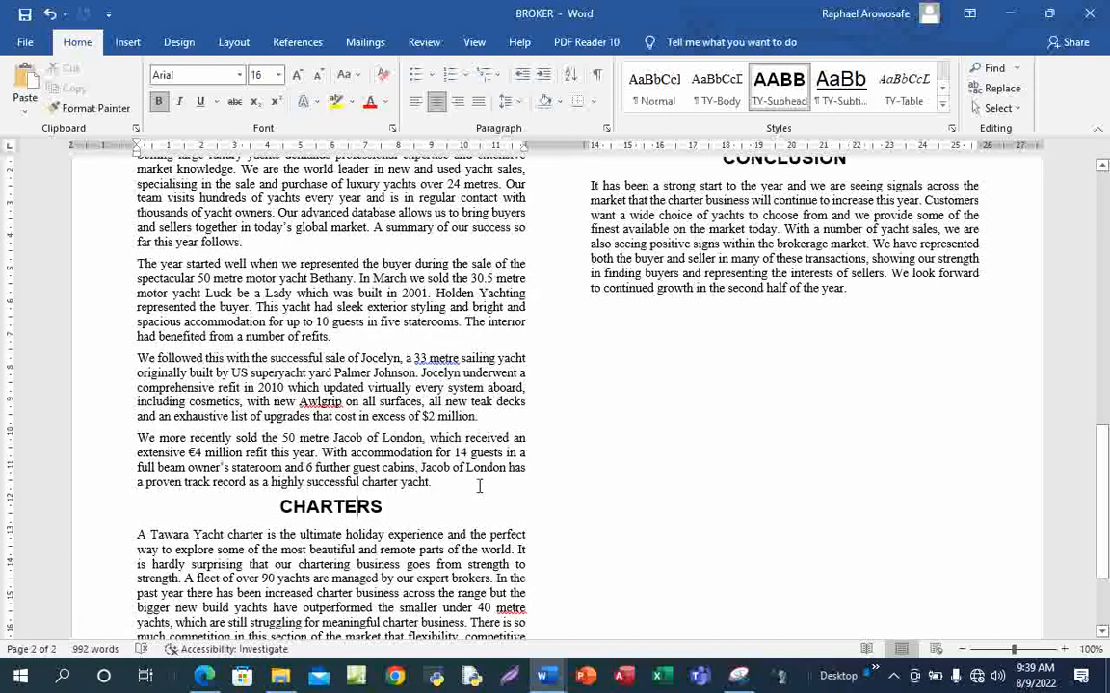
{"action": "scroll", "coordinate": [478, 484], "scroll_direction": "down", "scroll_amount": 3}
{"action": "scroll", "coordinate": [478, 483], "scroll_direction": "up", "scroll_amount": 5}
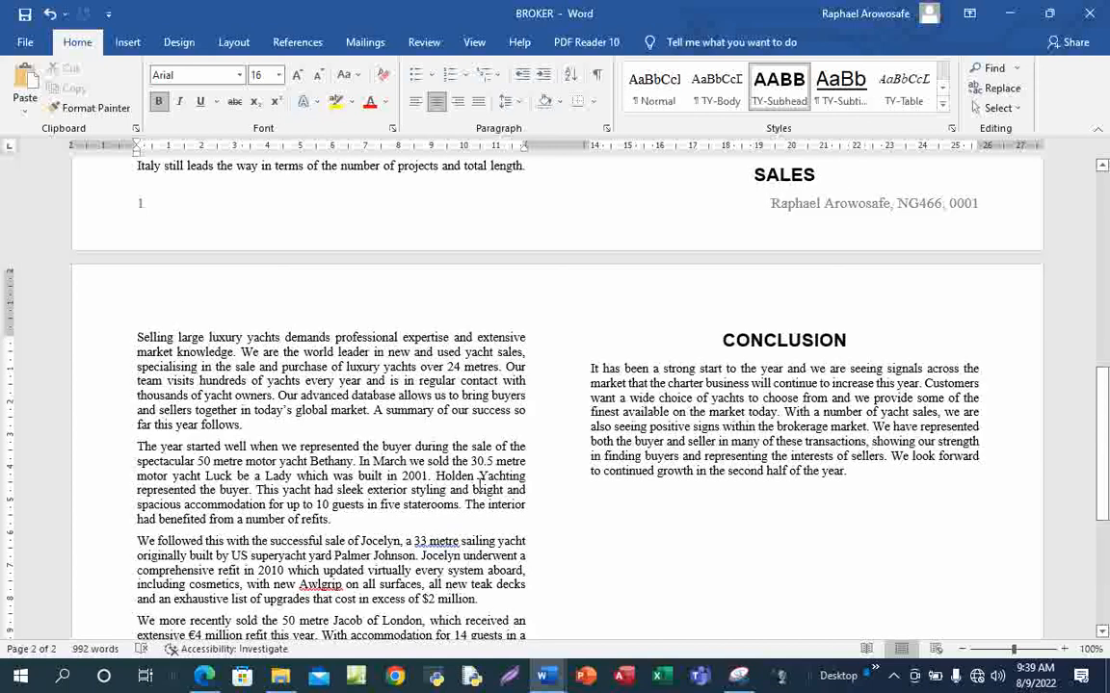
{"action": "scroll", "coordinate": [479, 483], "scroll_direction": "up", "scroll_amount": 3}
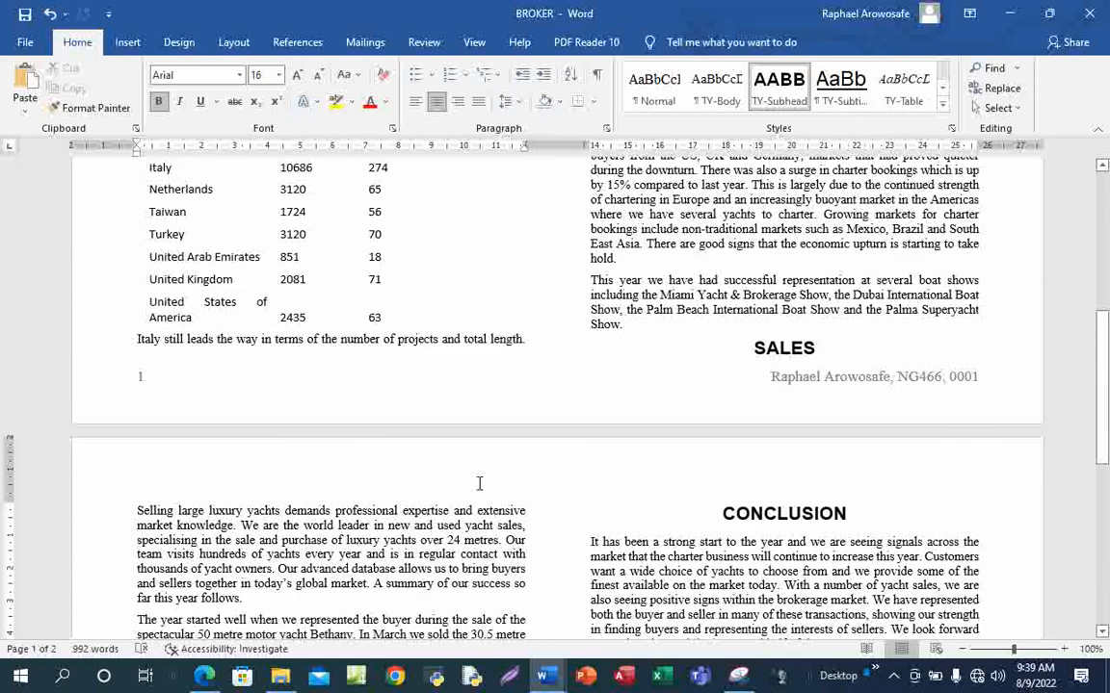
{"action": "scroll", "coordinate": [478, 484], "scroll_direction": "up", "scroll_amount": 3}
{"action": "scroll", "coordinate": [479, 484], "scroll_direction": "up", "scroll_amount": 3}
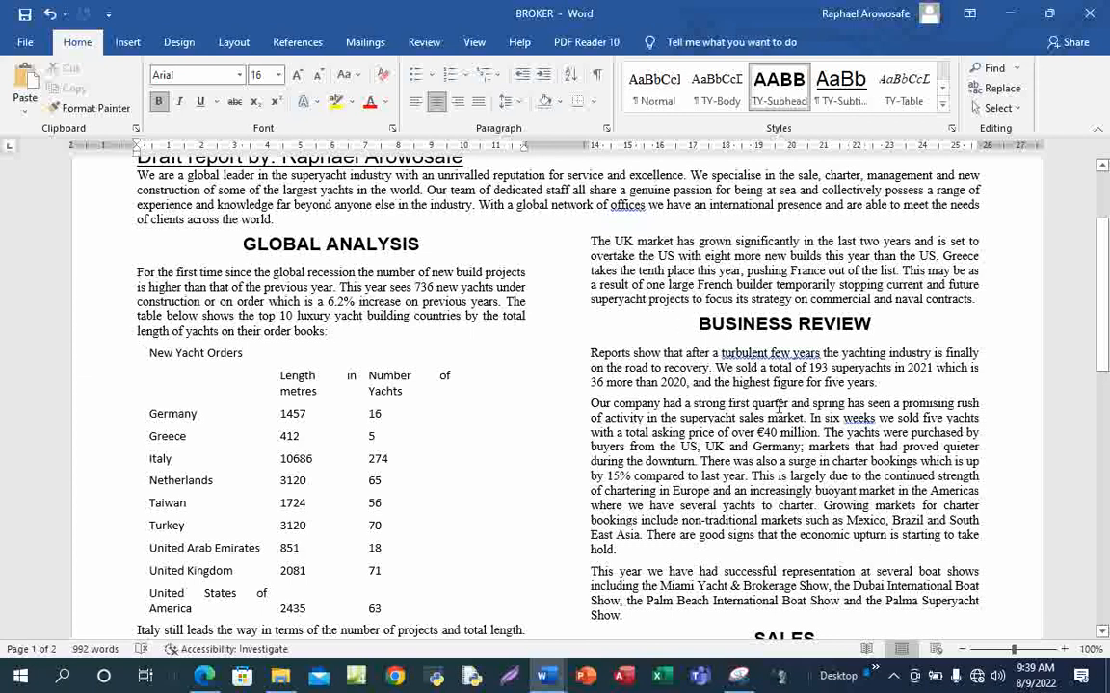
{"action": "scroll", "coordinate": [779, 408], "scroll_direction": "down", "scroll_amount": 6}
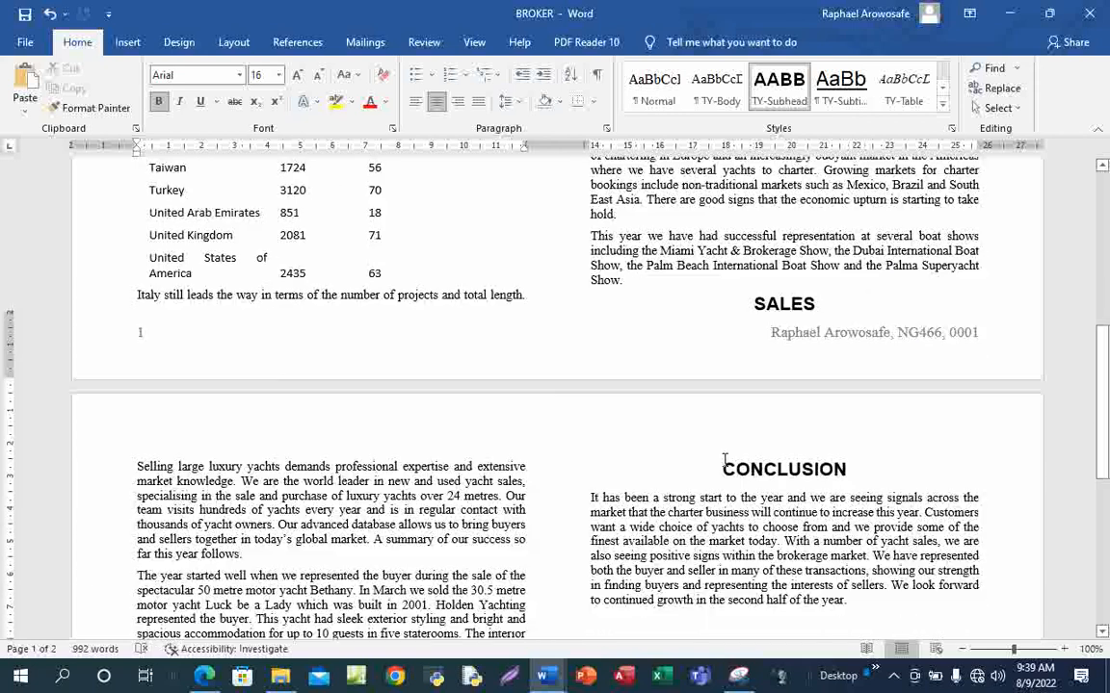
{"action": "scroll", "coordinate": [724, 460], "scroll_direction": "down", "scroll_amount": 6}
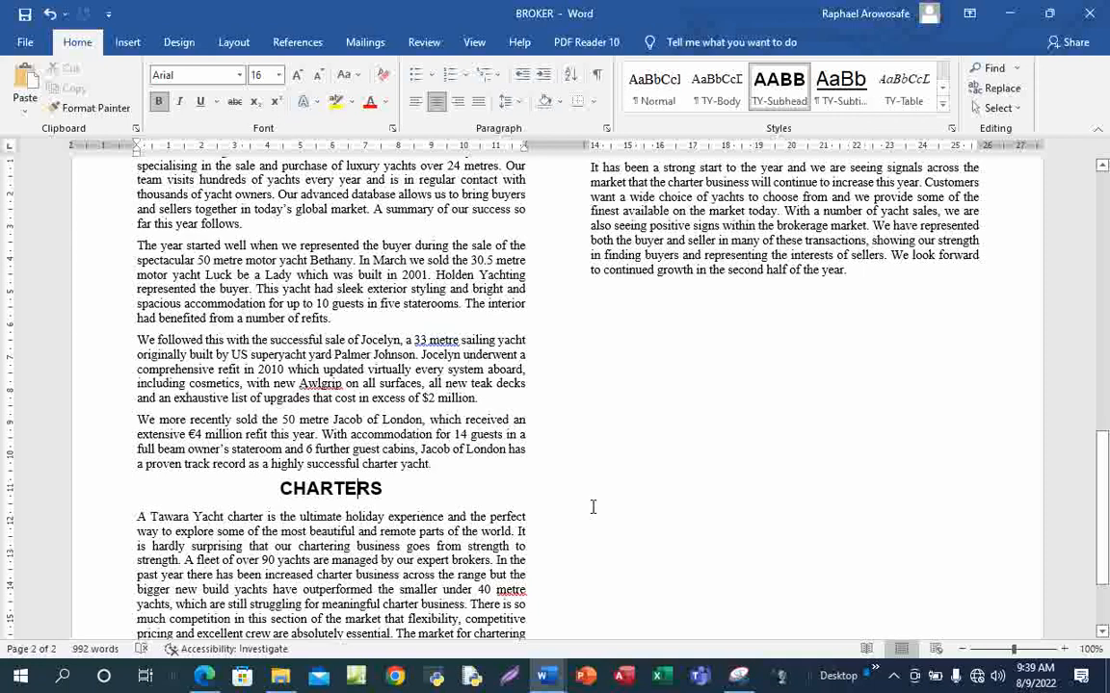
{"action": "scroll", "coordinate": [386, 462], "scroll_direction": "up", "scroll_amount": 4}
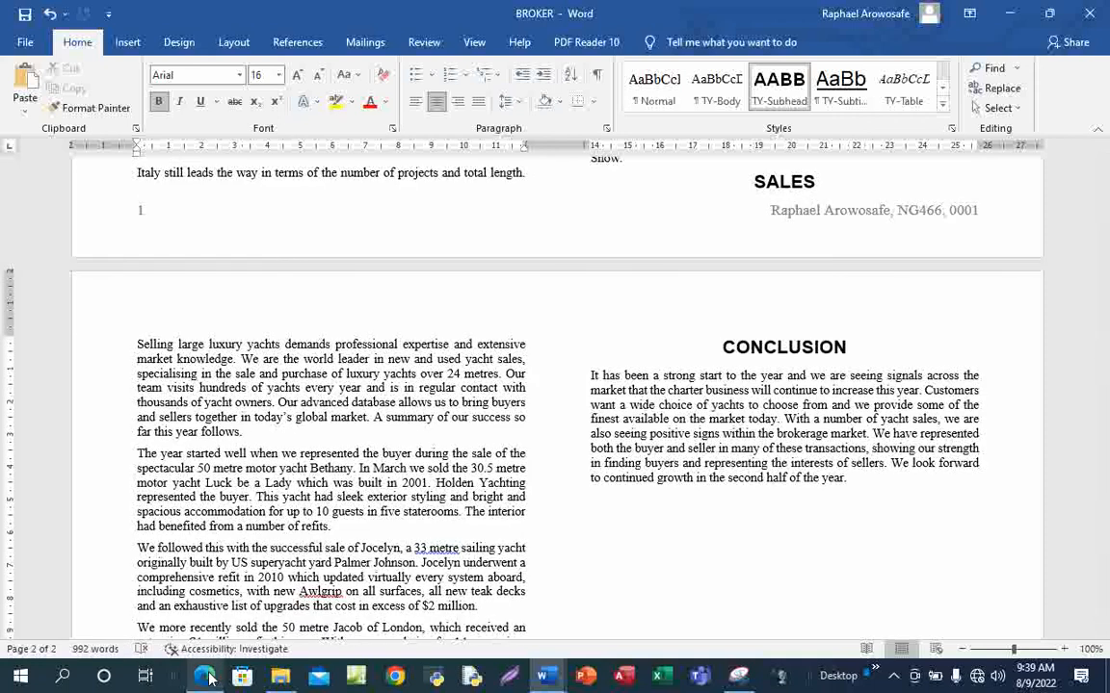
Draw a blue tick under task 9 on the instructions PDF
{"action": "left_click", "coordinate": [188, 607]}
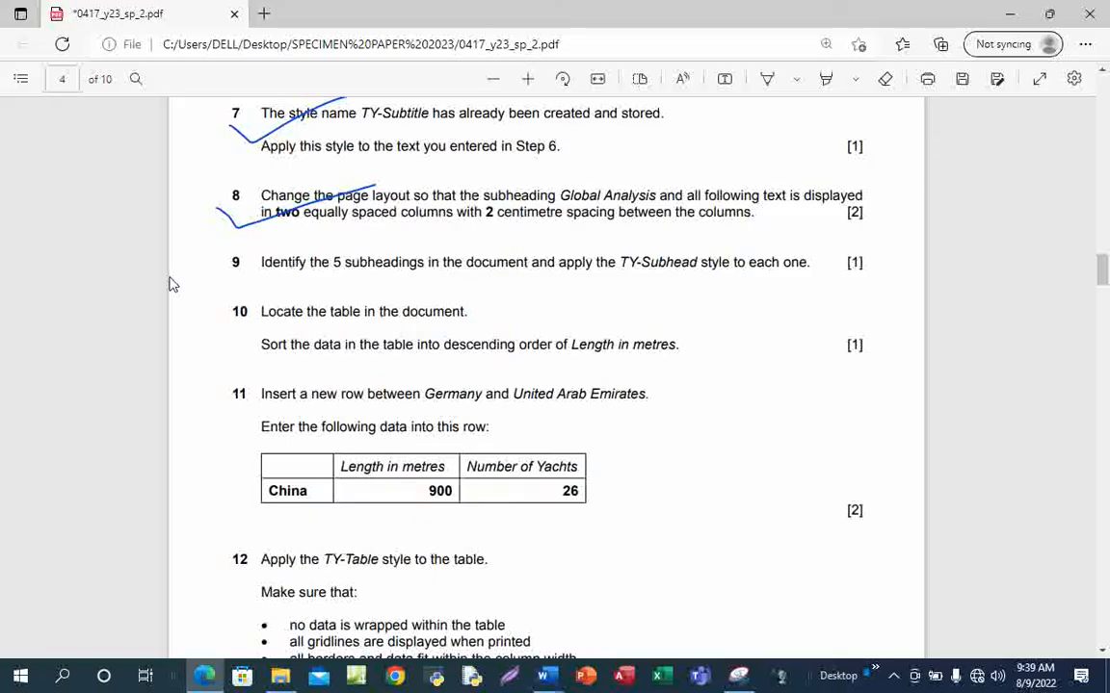
{"action": "left_click", "coordinate": [767, 78]}
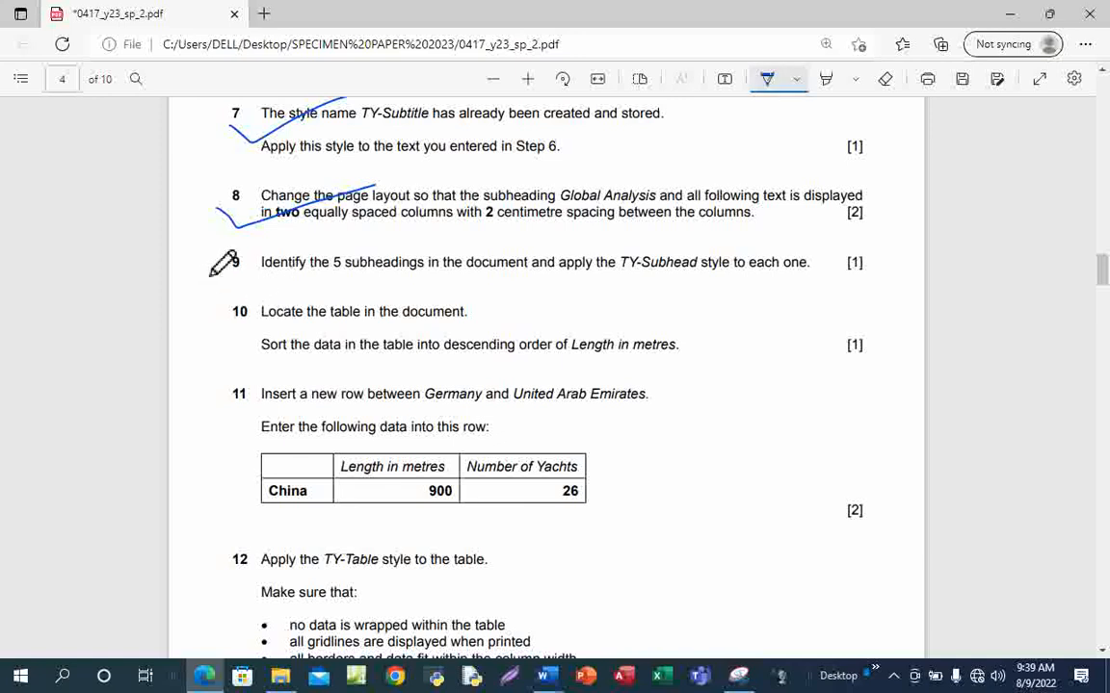
{"action": "left_click_drag", "start_coordinate": [211, 275], "coordinate": [381, 255]}
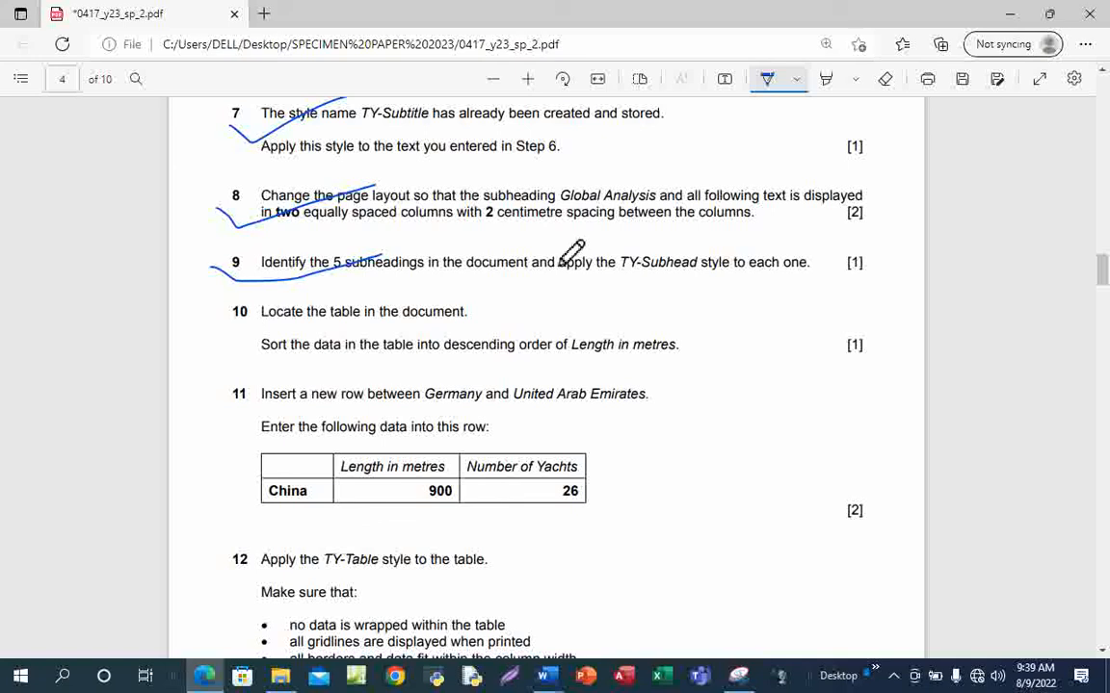
{"action": "left_click", "coordinate": [767, 78]}
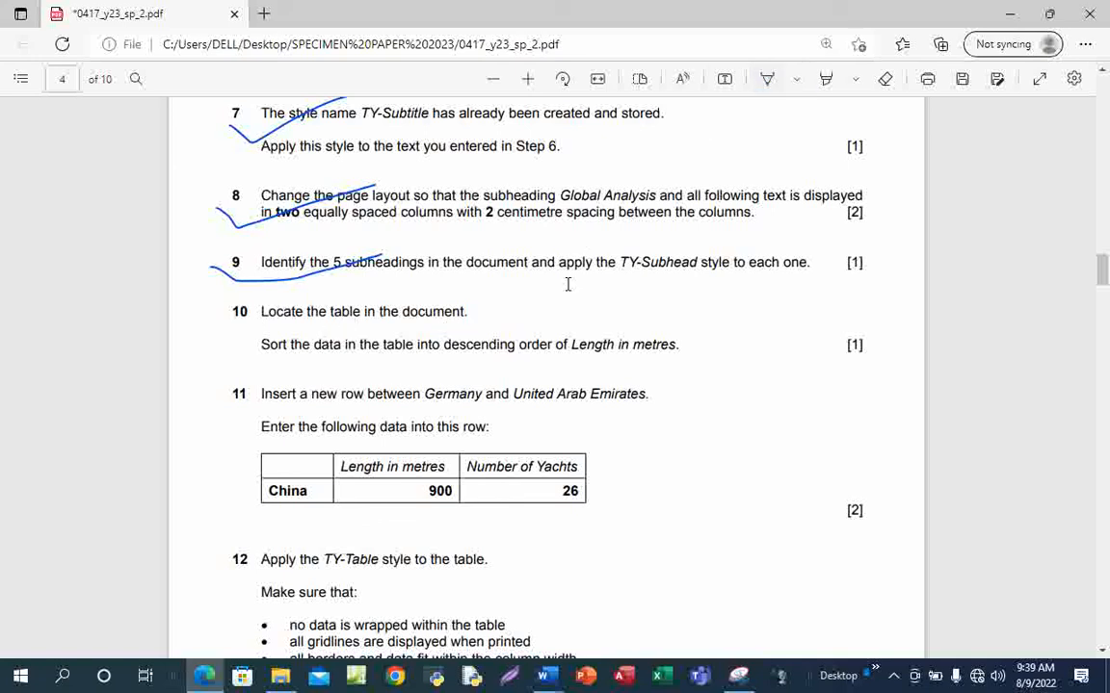